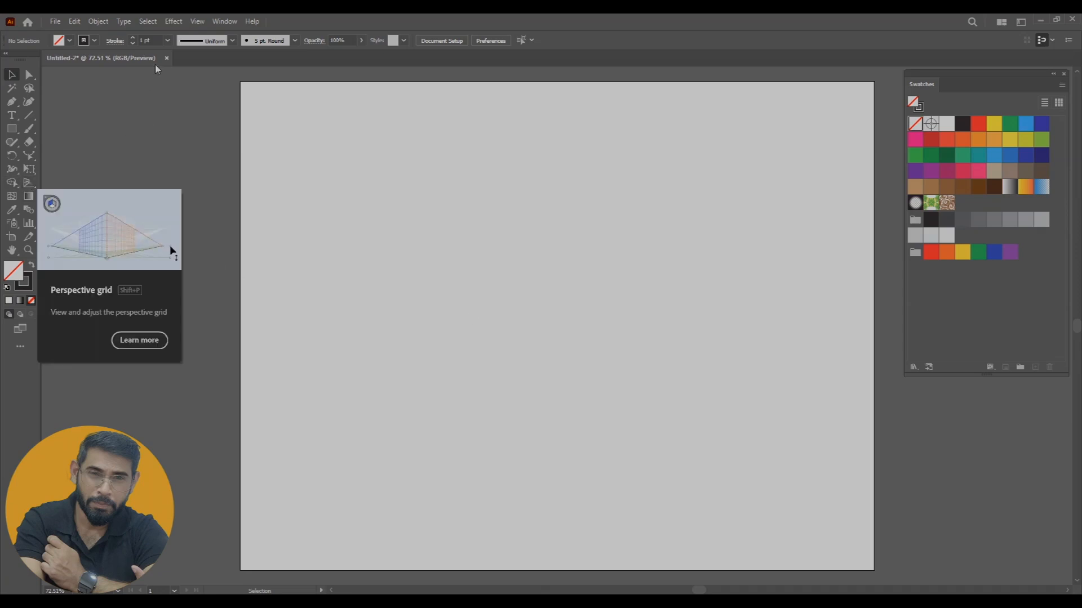
{"action": "left_click", "coordinate": [198, 22]}
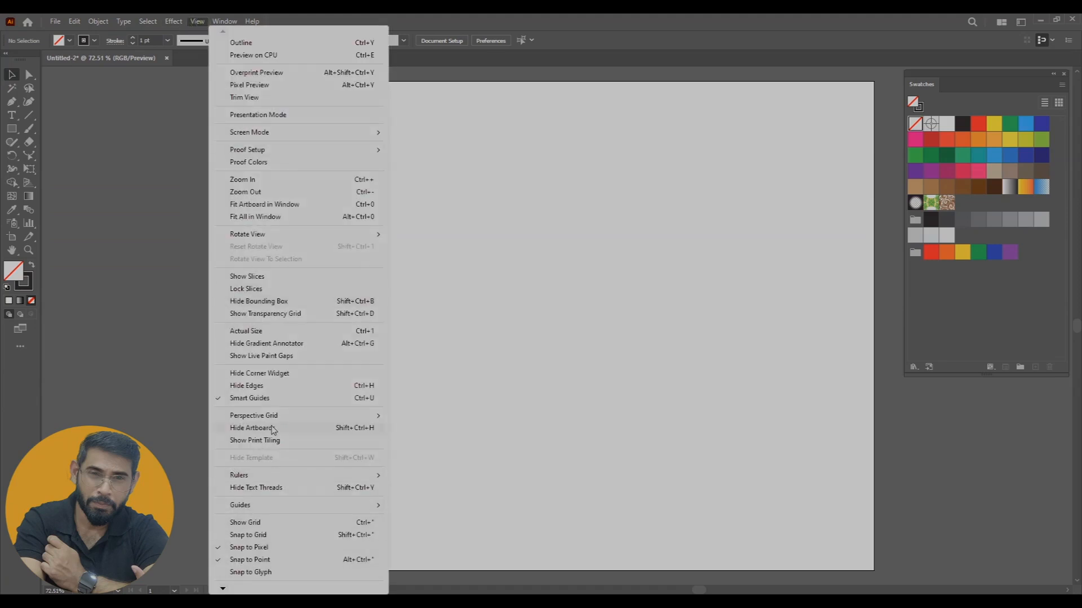
{"action": "mouse_move", "coordinate": [264, 419]}
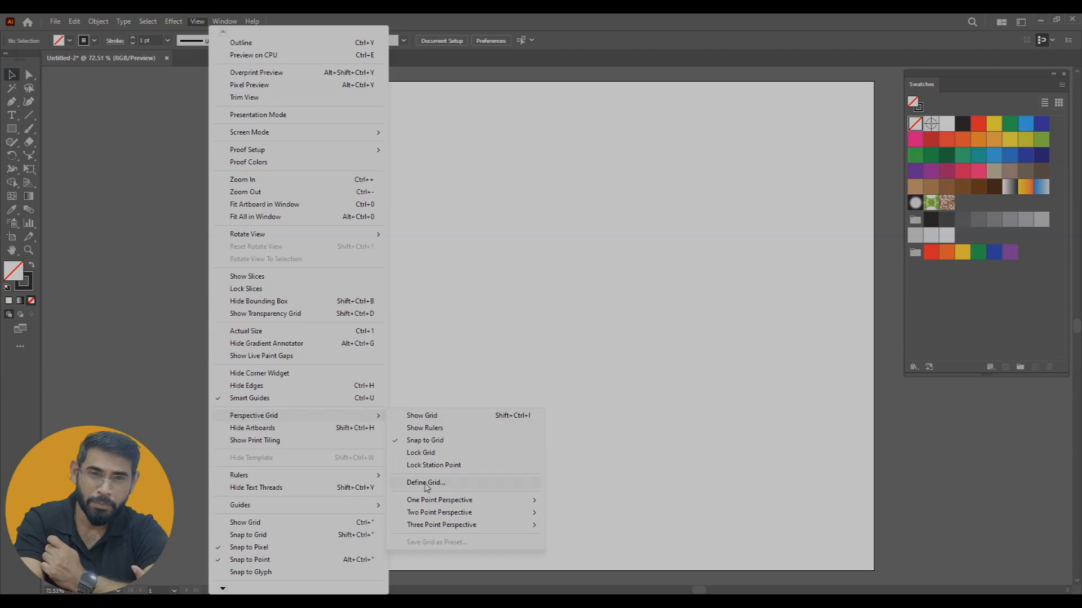
Handwrite the heading "1 Point" with the Paintbrush in the artboard's upper-left corner and underline it with a slanted stroke
{"action": "mouse_move", "coordinate": [447, 503]}
{"action": "mouse_move", "coordinate": [485, 513]}
{"action": "key", "text": "b"}
{"action": "mouse_move", "coordinate": [269, 107]}
{"action": "left_mouse_down"}
{"action": "mouse_move", "coordinate": [284, 113]}
{"action": "mouse_move", "coordinate": [280, 147]}
{"action": "mouse_move", "coordinate": [298, 148]}
{"action": "left_mouse_up"}
{"action": "mouse_move", "coordinate": [312, 108]}
{"action": "left_mouse_down"}
{"action": "mouse_move", "coordinate": [314, 147]}
{"action": "mouse_move", "coordinate": [315, 126]}
{"action": "left_mouse_up"}
{"action": "left_click_drag", "start_coordinate": [327, 131], "coordinate": [329, 133]}
{"action": "left_click_drag", "start_coordinate": [345, 134], "coordinate": [345, 143]}
{"action": "left_click", "coordinate": [340, 121]}
{"action": "left_click_drag", "start_coordinate": [352, 132], "coordinate": [367, 143]}
{"action": "mouse_move", "coordinate": [376, 123]}
{"action": "left_mouse_down"}
{"action": "mouse_move", "coordinate": [378, 138]}
{"action": "mouse_move", "coordinate": [393, 126]}
{"action": "mouse_move", "coordinate": [422, 142]}
{"action": "left_mouse_up"}
{"action": "left_click_drag", "start_coordinate": [267, 185], "coordinate": [385, 132]}
{"action": "key", "text": "ctrl+z"}
{"action": "key", "text": "ctrl+z"}
{"action": "left_click_drag", "start_coordinate": [274, 182], "coordinate": [402, 141]}
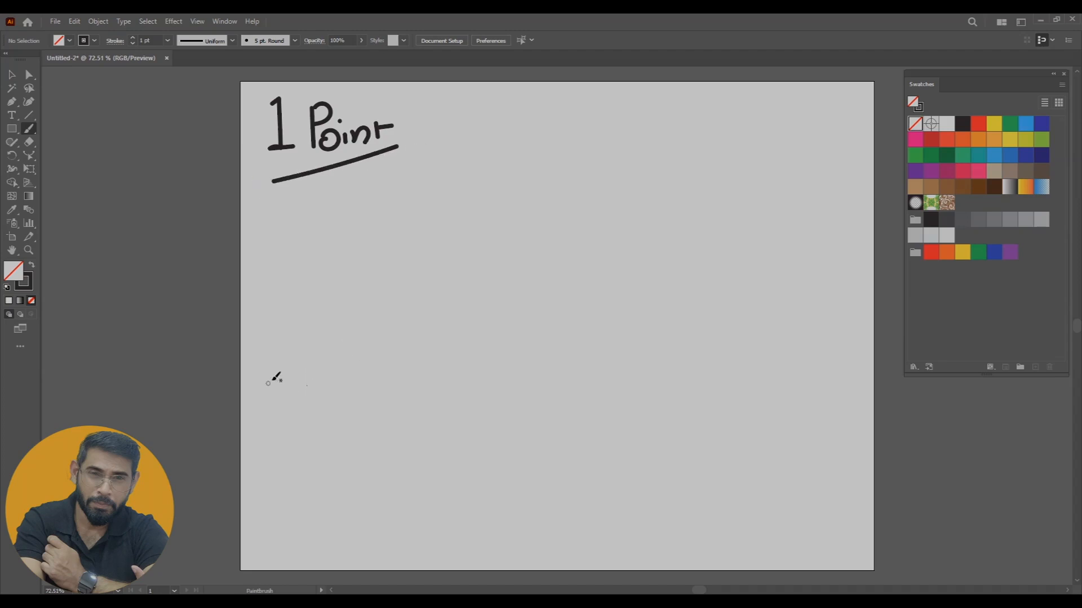
Draw a straight horizontal horizon line across the middle of the artboard and label it "HL" near its right end
{"action": "mouse_move", "coordinate": [208, 345]}
{"action": "left_mouse_down"}
{"action": "mouse_move", "coordinate": [520, 329]}
{"action": "mouse_move", "coordinate": [842, 329]}
{"action": "left_mouse_up"}
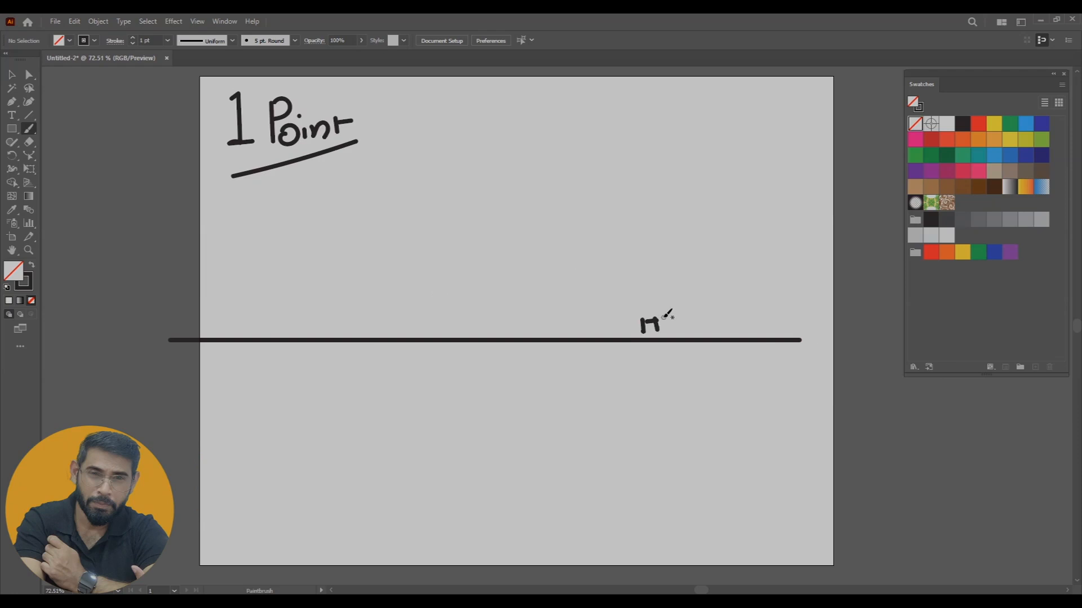
{"action": "key", "text": "ctrl+z"}
{"action": "key", "text": "ctrl+z"}
{"action": "key", "text": "ctrl+z"}
{"action": "mouse_move", "coordinate": [648, 319]}
{"action": "left_mouse_down"}
{"action": "mouse_move", "coordinate": [649, 342]}
{"action": "mouse_move", "coordinate": [680, 319]}
{"action": "mouse_move", "coordinate": [676, 334]}
{"action": "mouse_move", "coordinate": [714, 322]}
{"action": "left_mouse_up"}
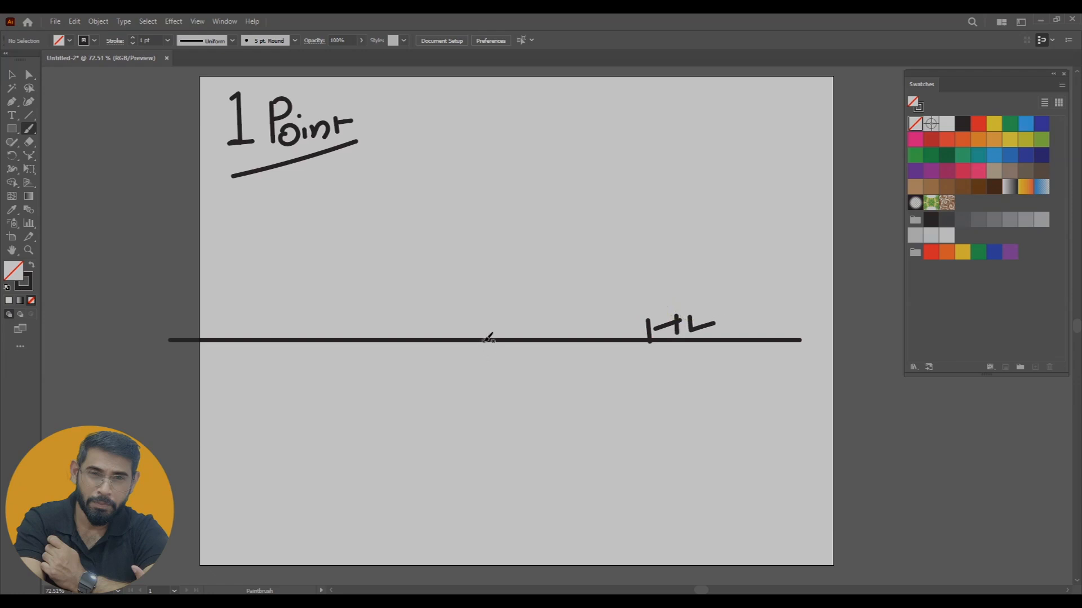
Sketch a road fanning down from one point on the horizon line, with double edges and a dashed centre line
{"action": "mouse_move", "coordinate": [484, 340]}
{"action": "left_mouse_down"}
{"action": "mouse_move", "coordinate": [397, 453]}
{"action": "mouse_move", "coordinate": [271, 554]}
{"action": "left_mouse_up"}
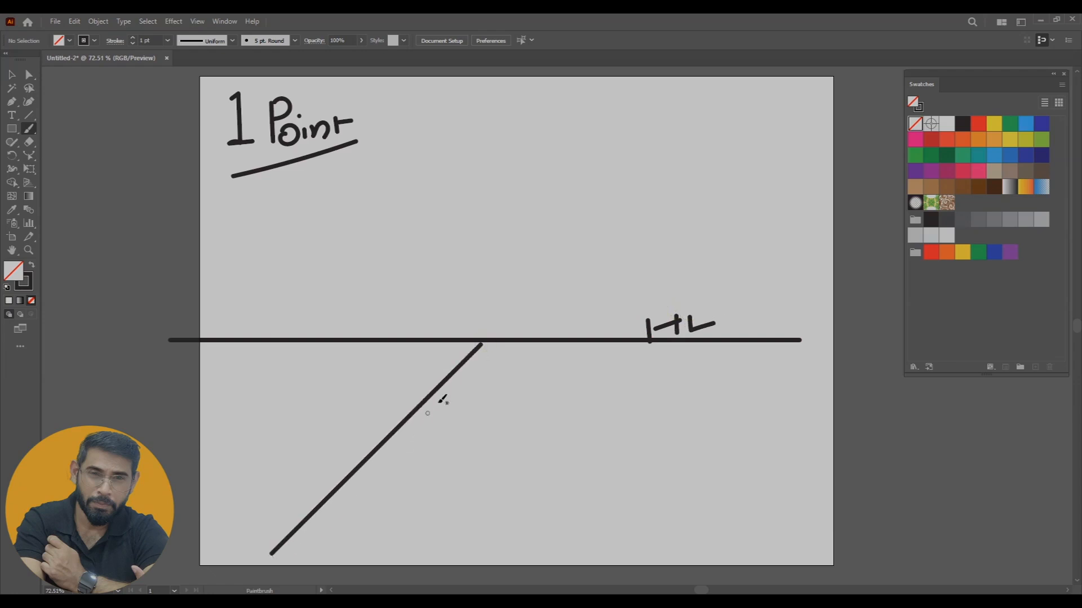
{"action": "left_click_drag", "start_coordinate": [487, 342], "coordinate": [714, 569]}
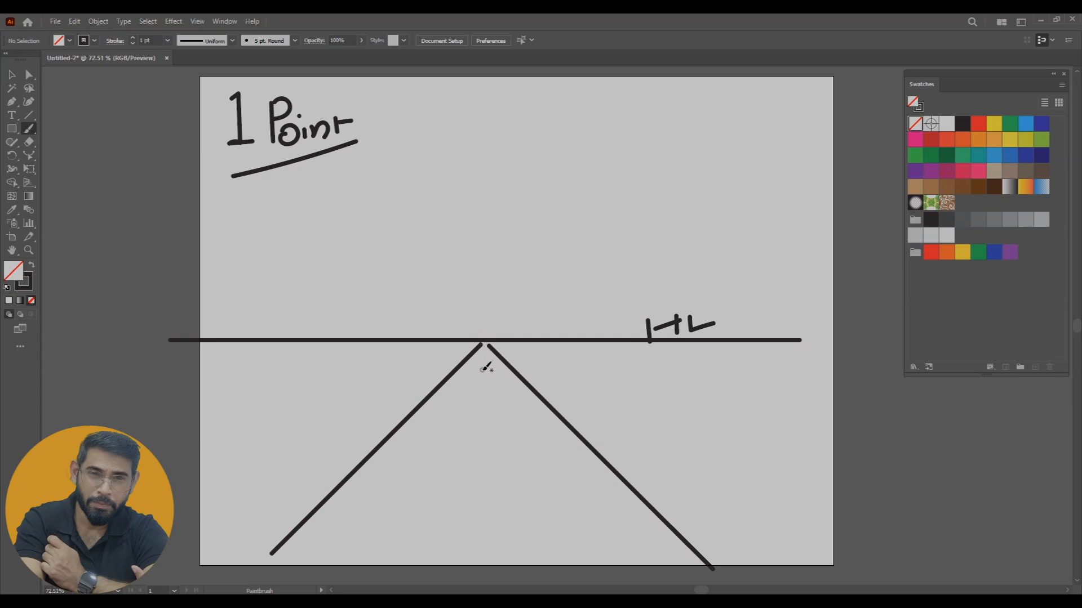
{"action": "left_click_drag", "start_coordinate": [483, 368], "coordinate": [485, 575]}
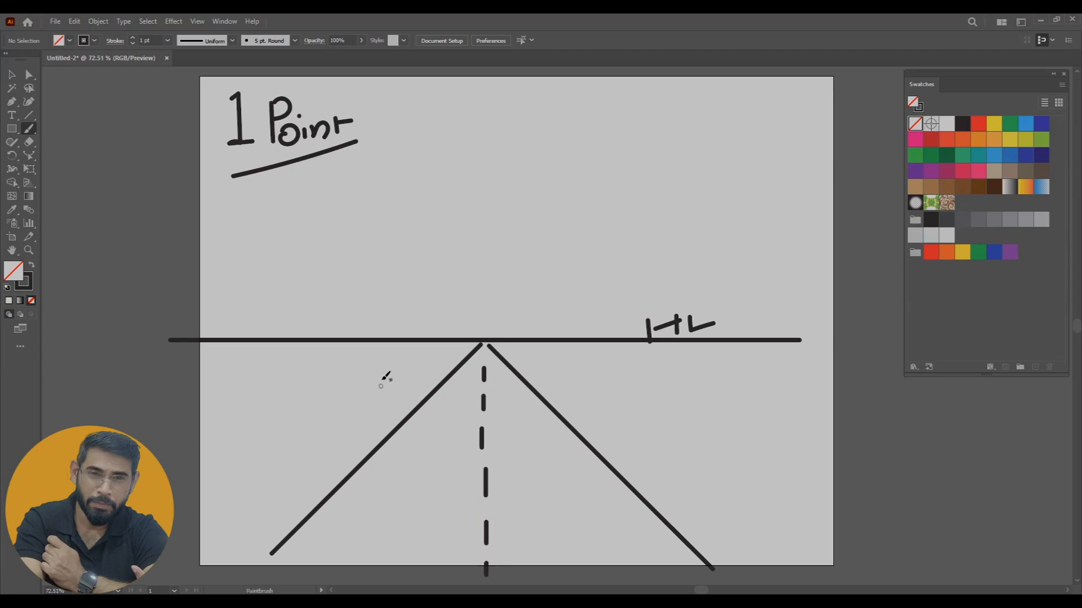
{"action": "mouse_move", "coordinate": [472, 343]}
{"action": "left_mouse_down"}
{"action": "mouse_move", "coordinate": [310, 503]}
{"action": "mouse_move", "coordinate": [258, 527]}
{"action": "mouse_move", "coordinate": [255, 560]}
{"action": "left_mouse_up"}
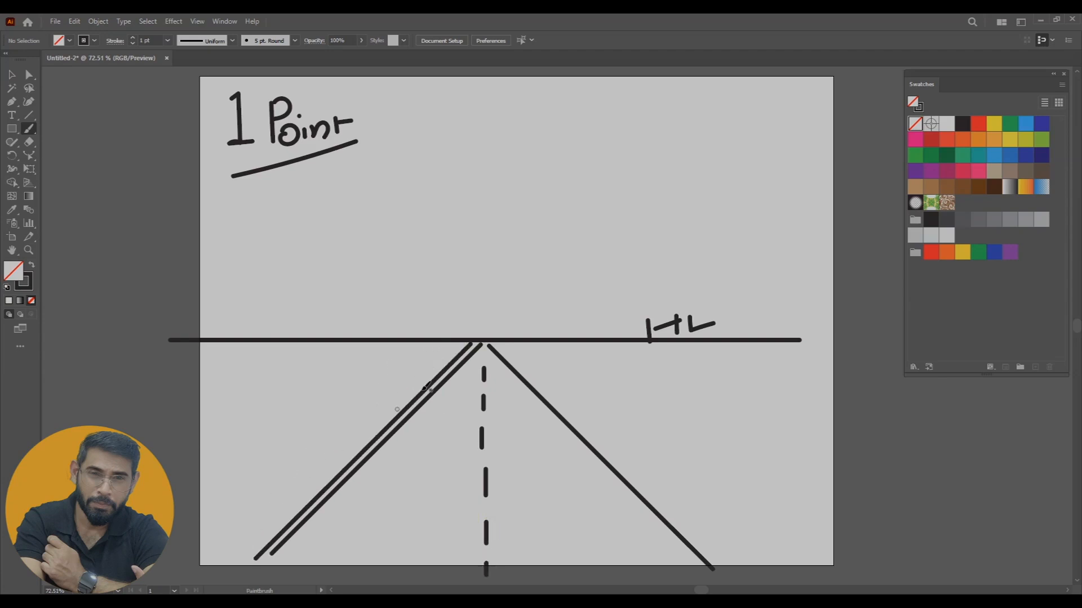
{"action": "left_click_drag", "start_coordinate": [493, 339], "coordinate": [731, 580]}
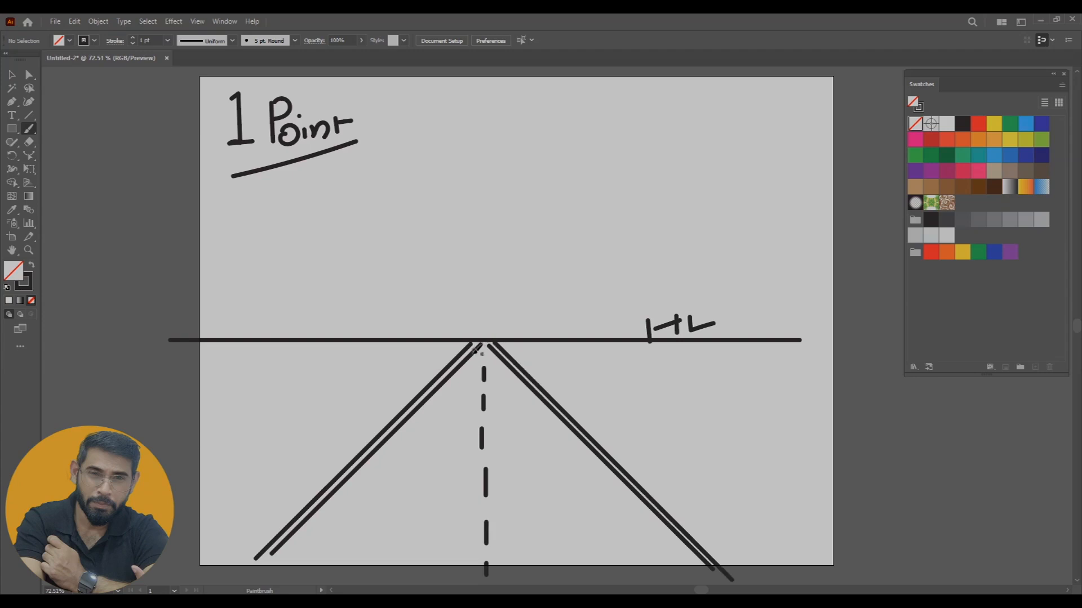
Handwrite "Vanishing Point" above the horizon and mark the road's meeting point with a heavy dot
{"action": "left_click_drag", "start_coordinate": [488, 333], "coordinate": [488, 331]}
{"action": "mouse_move", "coordinate": [489, 306]}
{"action": "left_mouse_down"}
{"action": "mouse_move", "coordinate": [502, 288]}
{"action": "mouse_move", "coordinate": [522, 297]}
{"action": "mouse_move", "coordinate": [628, 248]}
{"action": "mouse_move", "coordinate": [660, 258]}
{"action": "mouse_move", "coordinate": [753, 218]}
{"action": "left_mouse_up"}
{"action": "left_click_drag", "start_coordinate": [475, 338], "coordinate": [486, 341]}
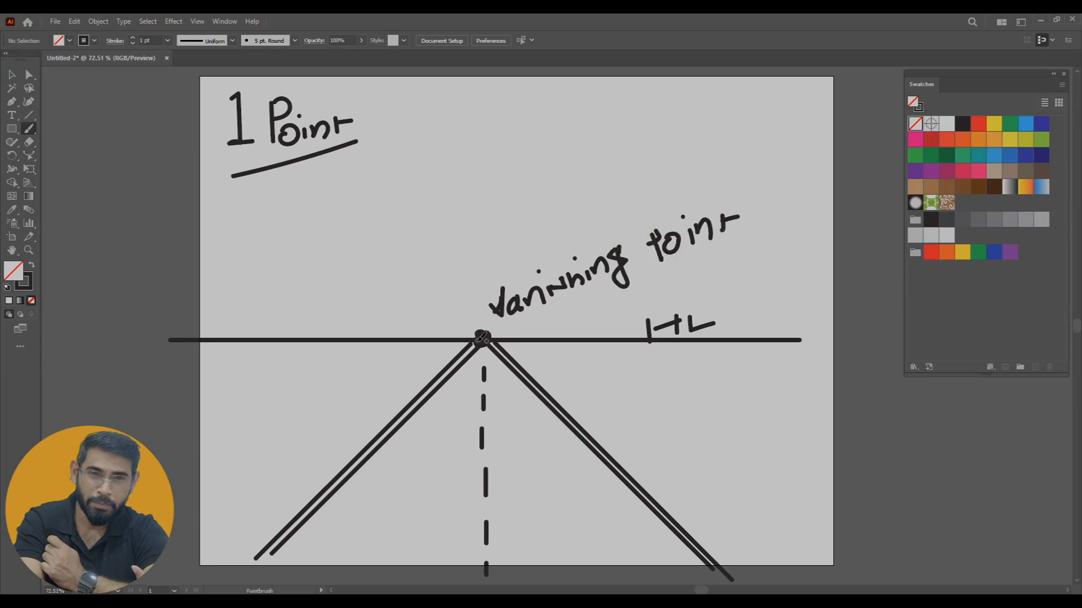
Delete the whole one-point perspective sketch from the artboard
{"action": "mouse_move", "coordinate": [267, 195]}
{"action": "left_mouse_down"}
{"action": "mouse_move", "coordinate": [308, 173]}
{"action": "mouse_move", "coordinate": [325, 179]}
{"action": "left_mouse_up"}
{"action": "key", "text": "ctrl+a"}
{"action": "key", "text": "Delete"}
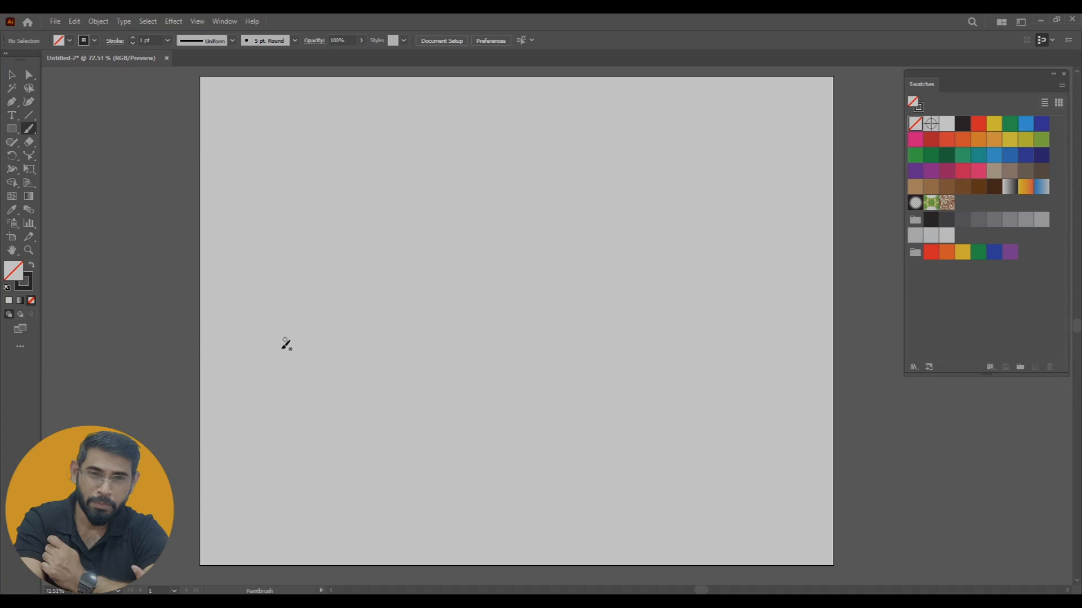
Draw a straight horizon line across the artboard and cross it with a straight vertical line near its middle
{"action": "left_click_drag", "start_coordinate": [198, 345], "coordinate": [244, 302]}
{"action": "key", "text": "ctrl+z"}
{"action": "left_click_drag", "start_coordinate": [203, 348], "coordinate": [827, 350]}
{"action": "left_click_drag", "start_coordinate": [491, 168], "coordinate": [491, 467]}
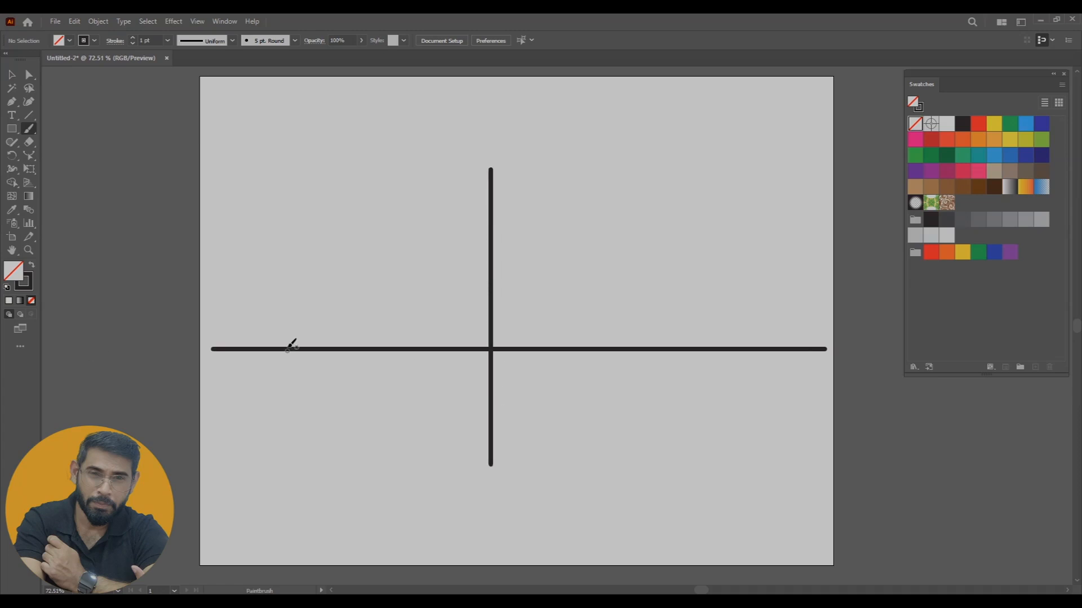
Mark the horizon line's left end with a dot and number its two ends 1 and 2
{"action": "left_click", "coordinate": [216, 349]}
{"action": "left_click_drag", "start_coordinate": [226, 330], "coordinate": [232, 337]}
{"action": "mouse_move", "coordinate": [810, 322]}
{"action": "left_mouse_down"}
{"action": "mouse_move", "coordinate": [810, 336]}
{"action": "mouse_move", "coordinate": [832, 340]}
{"action": "left_mouse_up"}
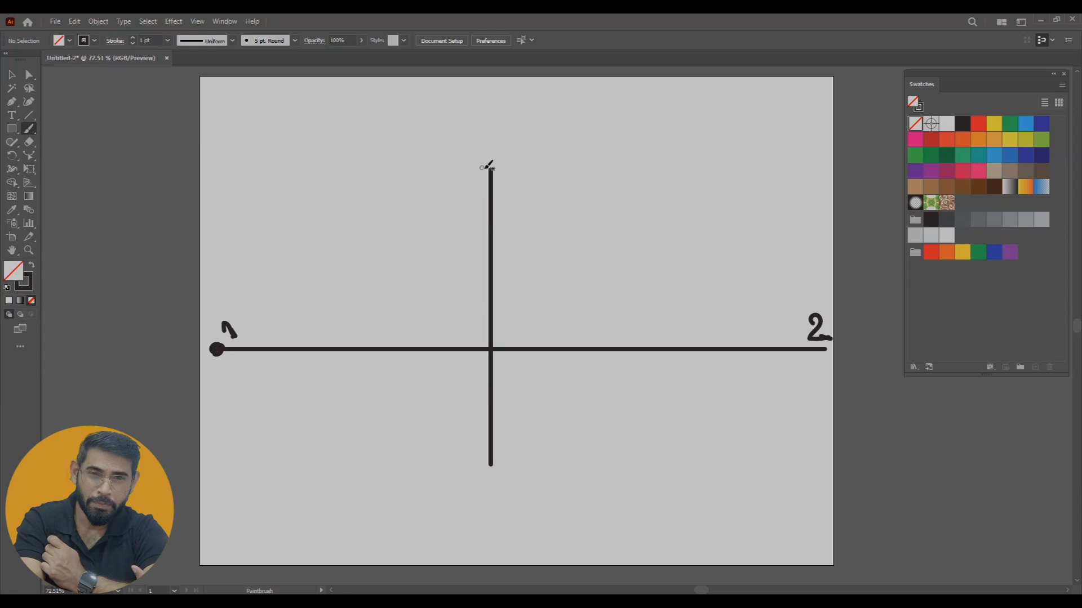
Connect both horizon ends to the vertical line with two upper lines and one lower line, and add vertical wall edges on each side
{"action": "mouse_move", "coordinate": [218, 345]}
{"action": "left_mouse_down"}
{"action": "mouse_move", "coordinate": [391, 218]}
{"action": "mouse_move", "coordinate": [466, 180]}
{"action": "mouse_move", "coordinate": [526, 190]}
{"action": "mouse_move", "coordinate": [658, 278]}
{"action": "mouse_move", "coordinate": [754, 309]}
{"action": "mouse_move", "coordinate": [817, 344]}
{"action": "left_mouse_up"}
{"action": "mouse_move", "coordinate": [218, 349]}
{"action": "left_mouse_down"}
{"action": "mouse_move", "coordinate": [502, 422]}
{"action": "mouse_move", "coordinate": [823, 354]}
{"action": "left_mouse_up"}
{"action": "mouse_move", "coordinate": [222, 341]}
{"action": "left_mouse_down"}
{"action": "mouse_move", "coordinate": [498, 222]}
{"action": "mouse_move", "coordinate": [554, 264]}
{"action": "mouse_move", "coordinate": [627, 293]}
{"action": "mouse_move", "coordinate": [796, 345]}
{"action": "left_mouse_up"}
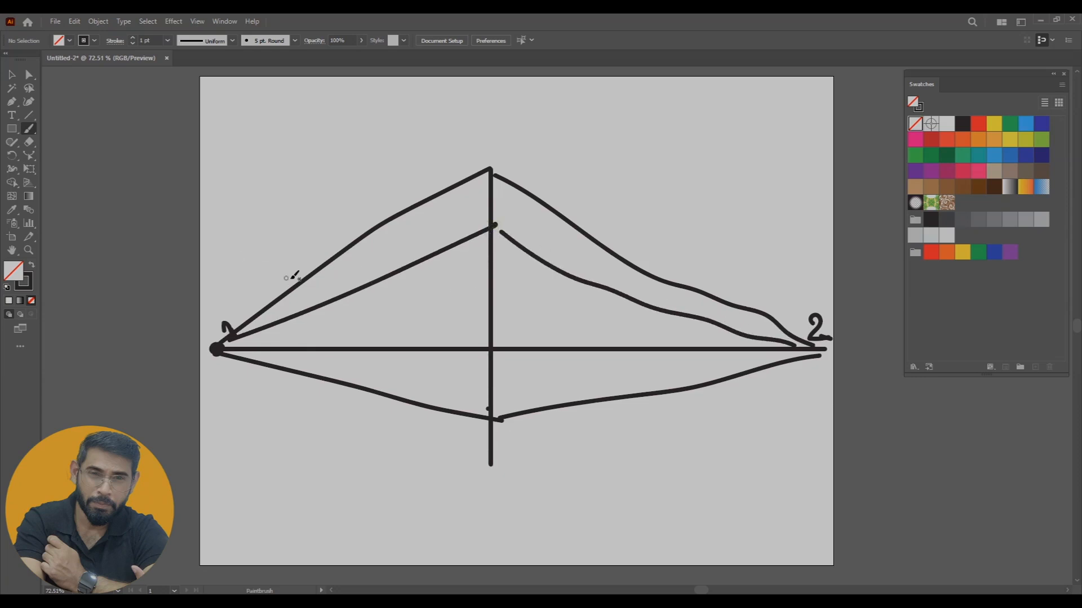
{"action": "left_click_drag", "start_coordinate": [301, 280], "coordinate": [303, 342]}
{"action": "left_click_drag", "start_coordinate": [656, 279], "coordinate": [658, 346]}
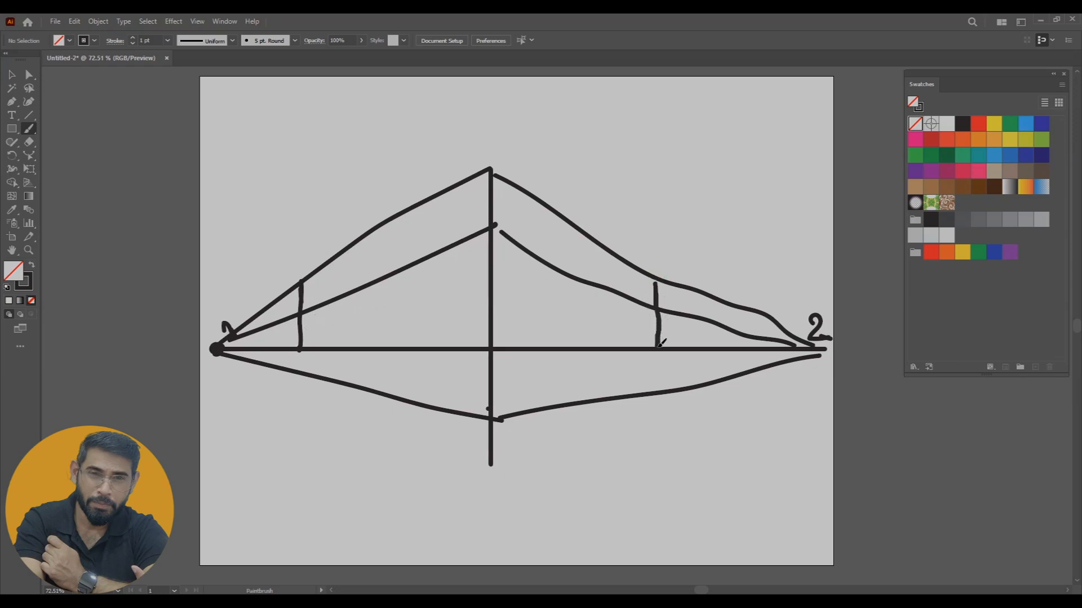
Draw a door and a window on the left wall's lower storey and a door on the right wall's
{"action": "left_click_drag", "start_coordinate": [335, 299], "coordinate": [334, 346]}
{"action": "mouse_move", "coordinate": [336, 299]}
{"action": "left_mouse_down"}
{"action": "mouse_move", "coordinate": [355, 319]}
{"action": "mouse_move", "coordinate": [354, 346]}
{"action": "left_mouse_up"}
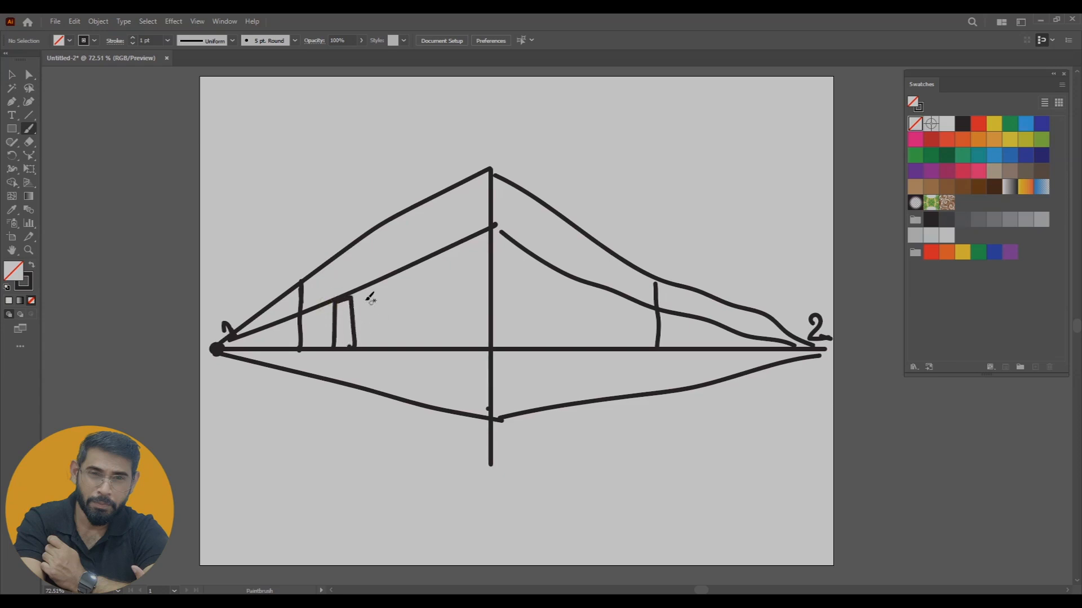
{"action": "mouse_move", "coordinate": [383, 286]}
{"action": "left_mouse_down"}
{"action": "mouse_move", "coordinate": [381, 313]}
{"action": "mouse_move", "coordinate": [411, 318]}
{"action": "mouse_move", "coordinate": [430, 289]}
{"action": "mouse_move", "coordinate": [406, 276]}
{"action": "mouse_move", "coordinate": [377, 285]}
{"action": "left_mouse_up"}
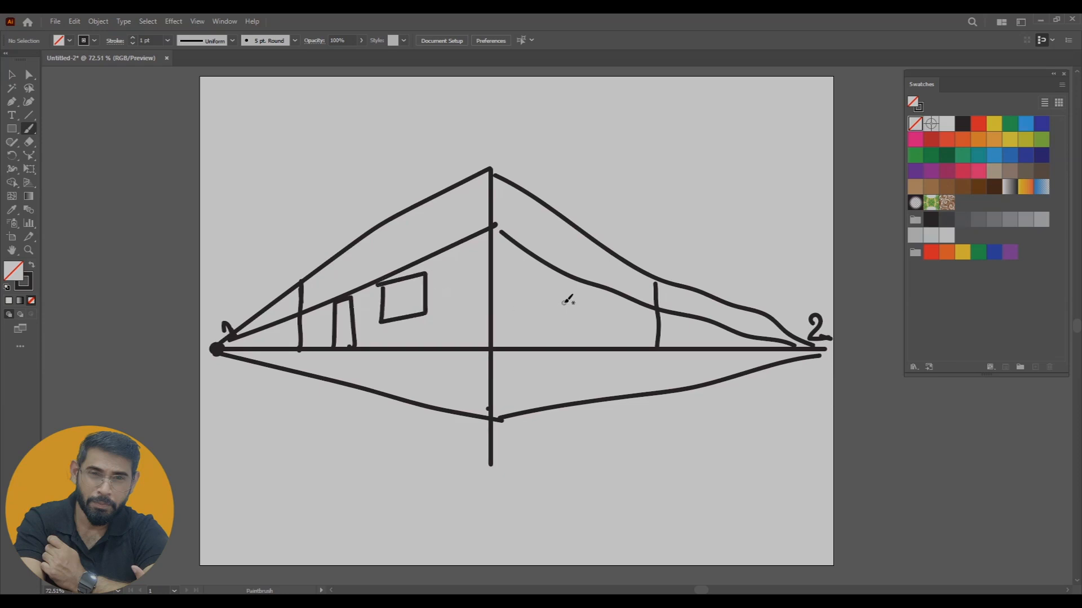
{"action": "left_click_drag", "start_coordinate": [611, 299], "coordinate": [594, 349]}
{"action": "key", "text": "ctrl+z"}
{"action": "mouse_move", "coordinate": [584, 292]}
{"action": "left_mouse_down"}
{"action": "mouse_move", "coordinate": [582, 344]}
{"action": "mouse_move", "coordinate": [592, 286]}
{"action": "mouse_move", "coordinate": [617, 295]}
{"action": "mouse_move", "coordinate": [610, 350]}
{"action": "left_mouse_up"}
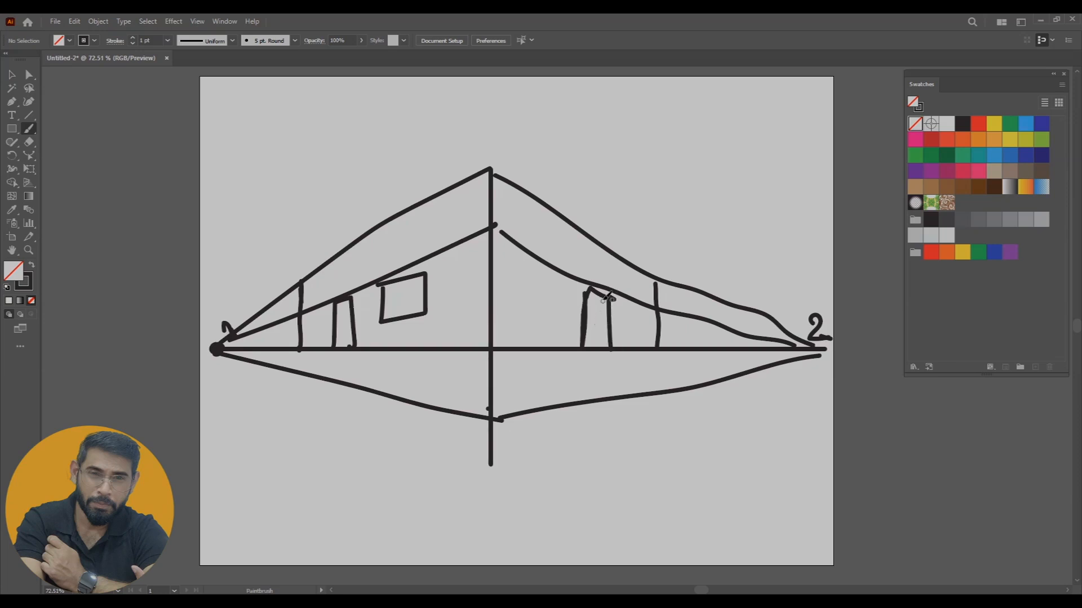
Draw one window on the right wall's upper storey and two on the left wall's
{"action": "mouse_move", "coordinate": [547, 237]}
{"action": "left_mouse_down"}
{"action": "mouse_move", "coordinate": [540, 259]}
{"action": "mouse_move", "coordinate": [561, 266]}
{"action": "mouse_move", "coordinate": [539, 262]}
{"action": "mouse_move", "coordinate": [563, 264]}
{"action": "mouse_move", "coordinate": [539, 229]}
{"action": "left_mouse_up"}
{"action": "mouse_move", "coordinate": [443, 214]}
{"action": "left_mouse_down"}
{"action": "mouse_move", "coordinate": [445, 246]}
{"action": "mouse_move", "coordinate": [458, 206]}
{"action": "mouse_move", "coordinate": [440, 210]}
{"action": "mouse_move", "coordinate": [446, 227]}
{"action": "mouse_move", "coordinate": [420, 259]}
{"action": "left_mouse_up"}
{"action": "mouse_move", "coordinate": [420, 259]}
{"action": "left_mouse_down"}
{"action": "mouse_move", "coordinate": [405, 263]}
{"action": "mouse_move", "coordinate": [398, 239]}
{"action": "mouse_move", "coordinate": [414, 232]}
{"action": "left_mouse_up"}
Draw base lines below the horizon from both vanishing points to the vertical line, and extend the doors and wall edges down to them
{"action": "left_click_drag", "start_coordinate": [217, 349], "coordinate": [202, 350]}
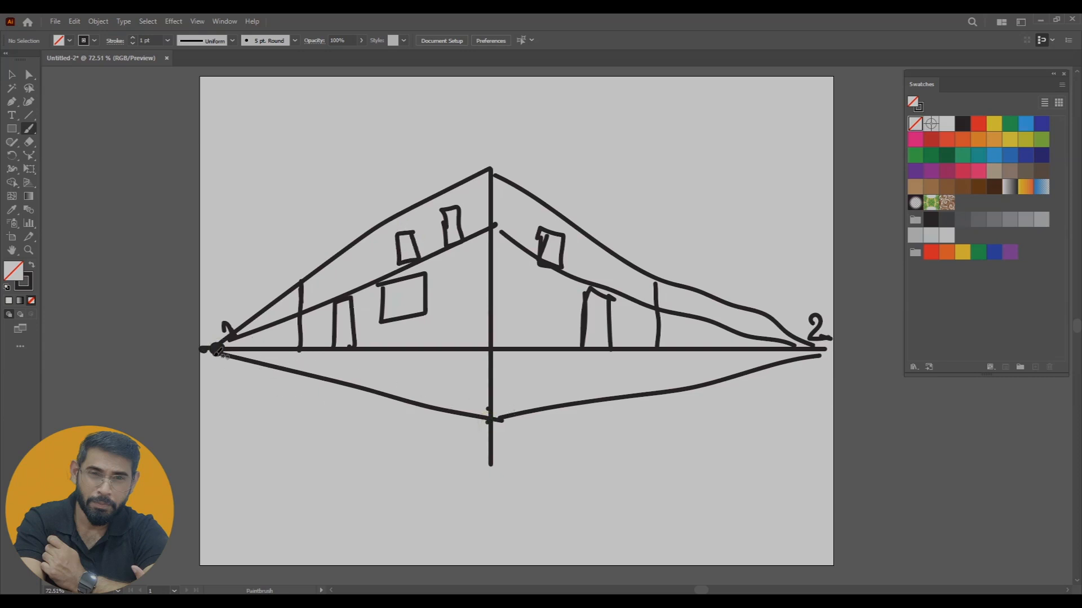
{"action": "mouse_move", "coordinate": [220, 350]}
{"action": "left_mouse_down"}
{"action": "mouse_move", "coordinate": [482, 373]}
{"action": "mouse_move", "coordinate": [612, 357]}
{"action": "mouse_move", "coordinate": [787, 359]}
{"action": "left_mouse_up"}
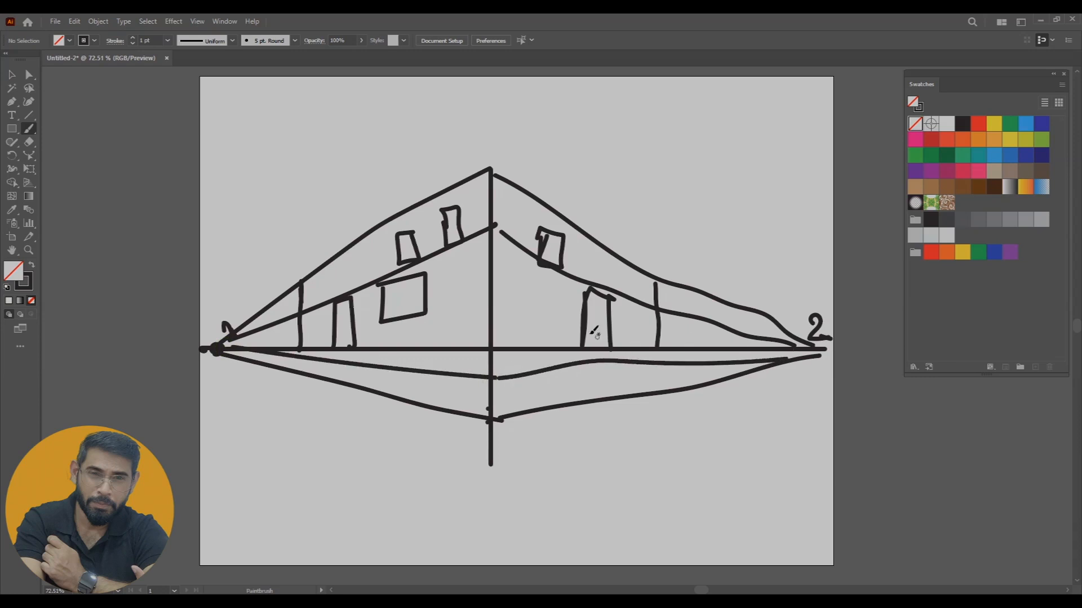
{"action": "mouse_move", "coordinate": [588, 332]}
{"action": "left_mouse_down"}
{"action": "mouse_move", "coordinate": [576, 361]}
{"action": "mouse_move", "coordinate": [608, 359]}
{"action": "left_mouse_up"}
{"action": "left_click_drag", "start_coordinate": [355, 338], "coordinate": [356, 362]}
{"action": "left_click_drag", "start_coordinate": [655, 282], "coordinate": [652, 361]}
{"action": "left_click_drag", "start_coordinate": [300, 280], "coordinate": [307, 365]}
Emphasise both vanishing points with heavy dots and number them again 1 and 2 above the horizon
{"action": "left_click_drag", "start_coordinate": [814, 356], "coordinate": [810, 354]}
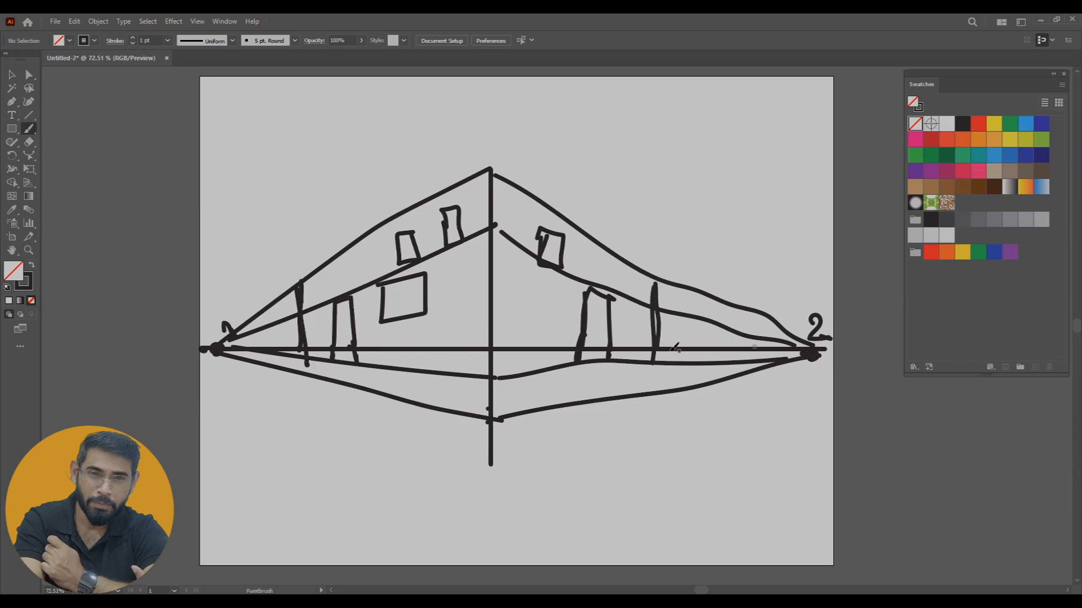
{"action": "left_click_drag", "start_coordinate": [214, 345], "coordinate": [218, 351]}
{"action": "left_click_drag", "start_coordinate": [213, 299], "coordinate": [220, 312]}
{"action": "left_click_drag", "start_coordinate": [769, 286], "coordinate": [789, 299]}
Handwrite and underline the heading "2 Point" above the building, and clear the finished sketch from the artboard
{"action": "mouse_move", "coordinate": [233, 156]}
{"action": "left_mouse_down"}
{"action": "mouse_move", "coordinate": [260, 173]}
{"action": "mouse_move", "coordinate": [276, 148]}
{"action": "mouse_move", "coordinate": [282, 160]}
{"action": "left_mouse_up"}
{"action": "mouse_move", "coordinate": [275, 135]}
{"action": "left_mouse_down"}
{"action": "mouse_move", "coordinate": [275, 148]}
{"action": "mouse_move", "coordinate": [320, 142]}
{"action": "mouse_move", "coordinate": [341, 124]}
{"action": "mouse_move", "coordinate": [312, 146]}
{"action": "left_mouse_up"}
{"action": "left_click", "coordinate": [293, 126]}
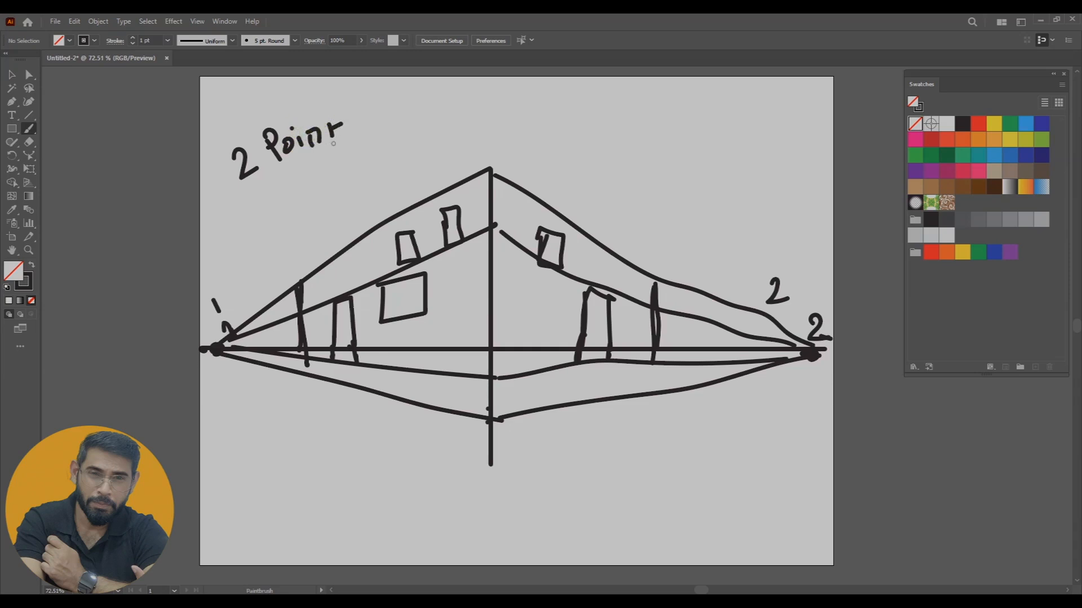
{"action": "left_click_drag", "start_coordinate": [256, 199], "coordinate": [373, 141]}
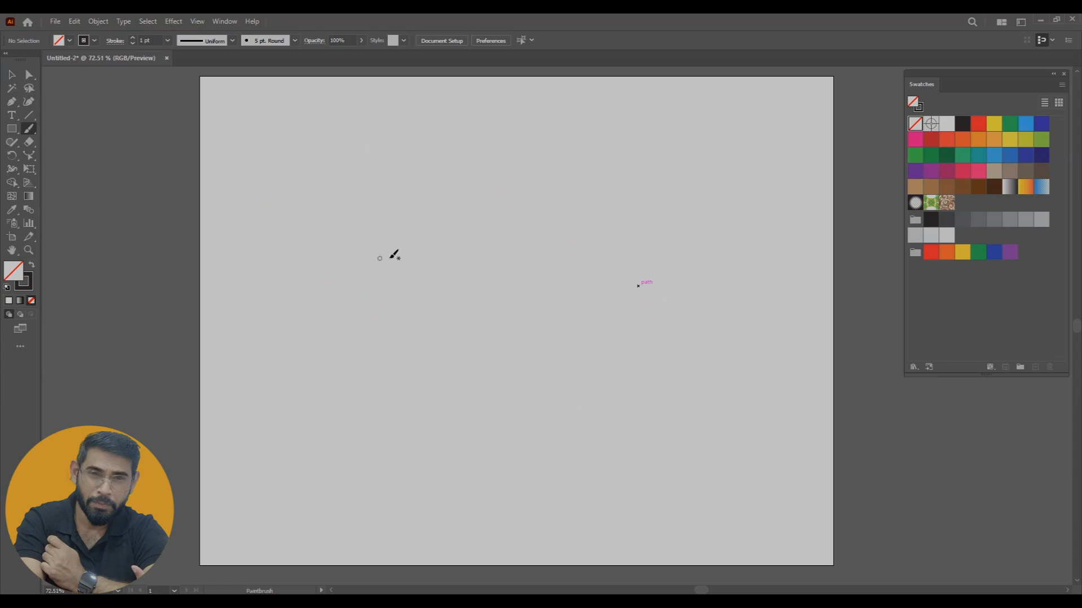
Draw a straight horizon line across the artboard's upper half and a long vertical line crossing it down to the lower part
{"action": "left_click_drag", "start_coordinate": [280, 244], "coordinate": [382, 244]}
{"action": "left_click_drag", "start_coordinate": [736, 254], "coordinate": [808, 244]}
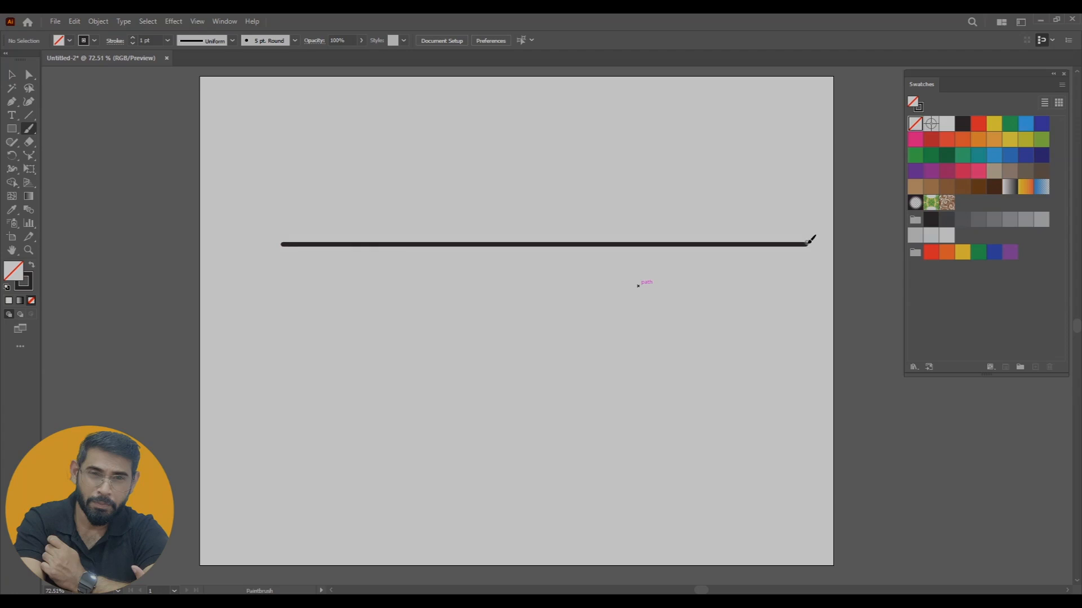
{"action": "left_click_drag", "start_coordinate": [510, 167], "coordinate": [510, 309]}
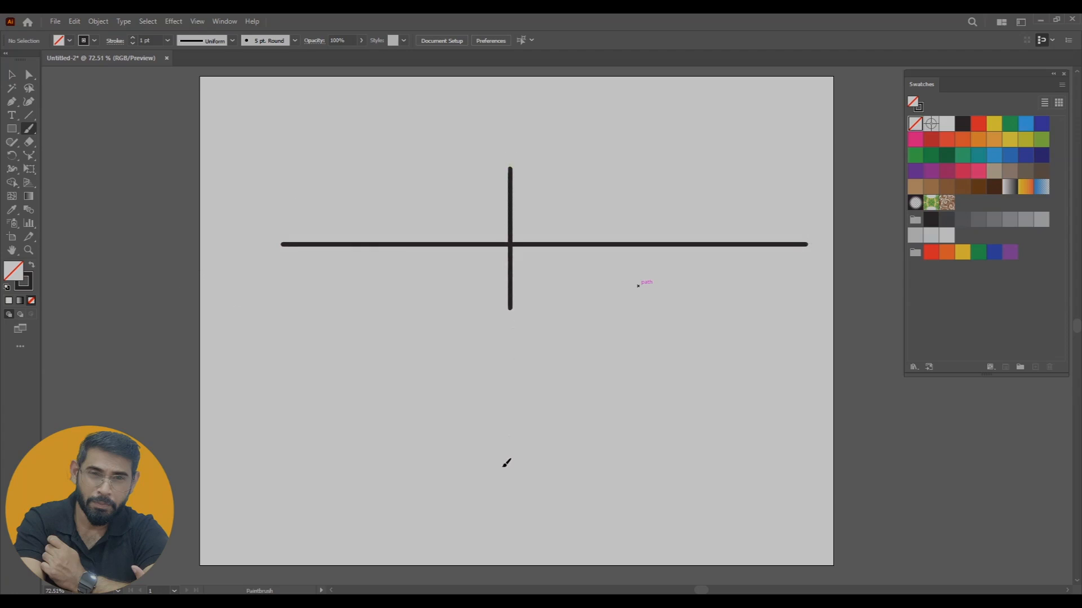
{"action": "left_click_drag", "start_coordinate": [503, 528], "coordinate": [504, 531]}
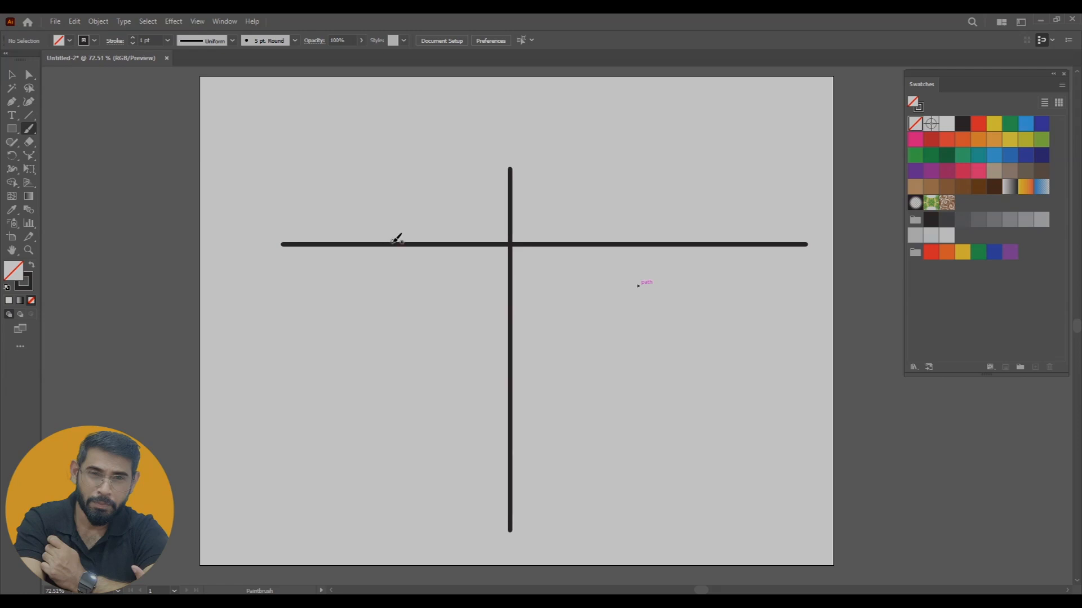
Number two points on the horizon either side of the vertical line 1 and 2, and the vertical line's lower end 3
{"action": "left_click_drag", "start_coordinate": [390, 218], "coordinate": [390, 232]}
{"action": "mouse_move", "coordinate": [619, 221]}
{"action": "left_mouse_down"}
{"action": "mouse_move", "coordinate": [642, 228]}
{"action": "mouse_move", "coordinate": [619, 217]}
{"action": "mouse_move", "coordinate": [618, 233]}
{"action": "left_mouse_up"}
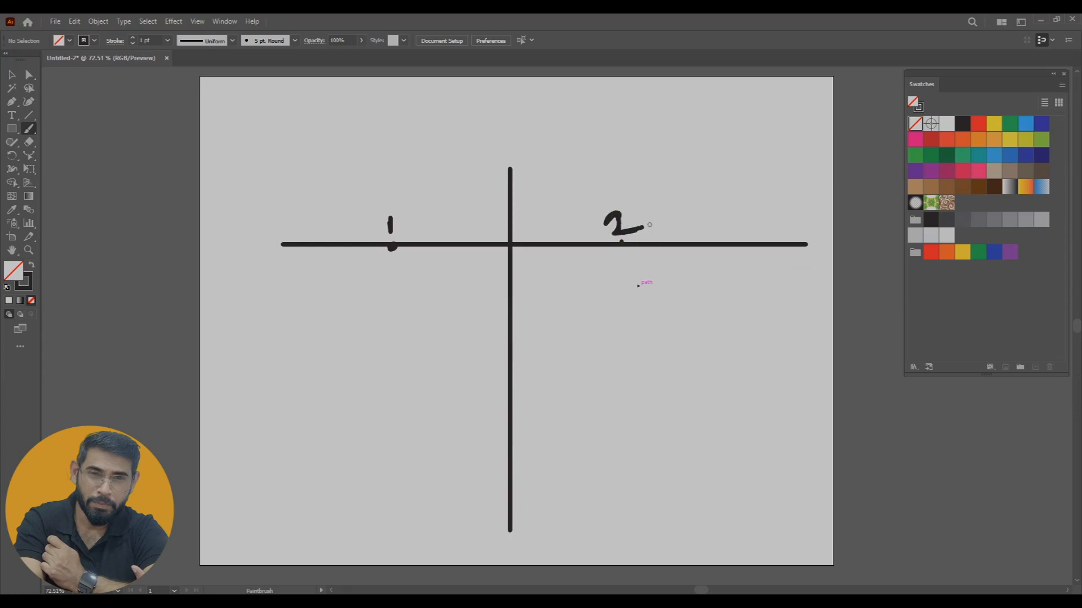
{"action": "mouse_move", "coordinate": [542, 526]}
{"action": "left_mouse_down"}
{"action": "mouse_move", "coordinate": [532, 537]}
{"action": "mouse_move", "coordinate": [542, 529]}
{"action": "left_mouse_up"}
Connect points 1 and 2 through the vertical line above and below the horizon, and draw lines from both down to point 3
{"action": "mouse_move", "coordinate": [393, 247]}
{"action": "left_mouse_down"}
{"action": "mouse_move", "coordinate": [514, 171]}
{"action": "mouse_move", "coordinate": [618, 244]}
{"action": "left_mouse_up"}
{"action": "mouse_move", "coordinate": [392, 246]}
{"action": "left_mouse_down"}
{"action": "mouse_move", "coordinate": [508, 326]}
{"action": "mouse_move", "coordinate": [620, 243]}
{"action": "left_mouse_up"}
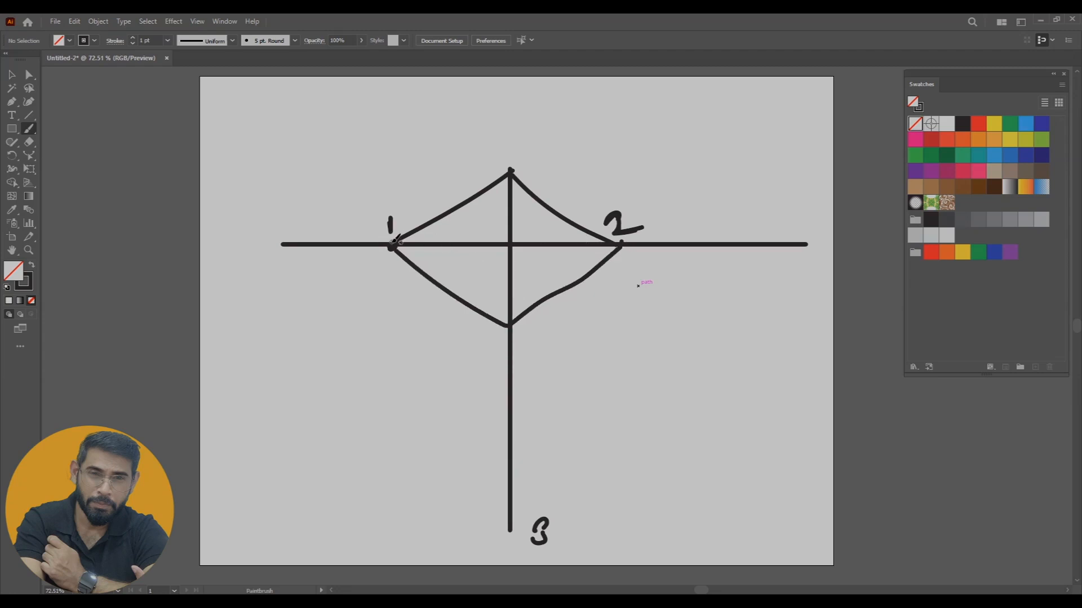
{"action": "left_click_drag", "start_coordinate": [398, 250], "coordinate": [527, 512]}
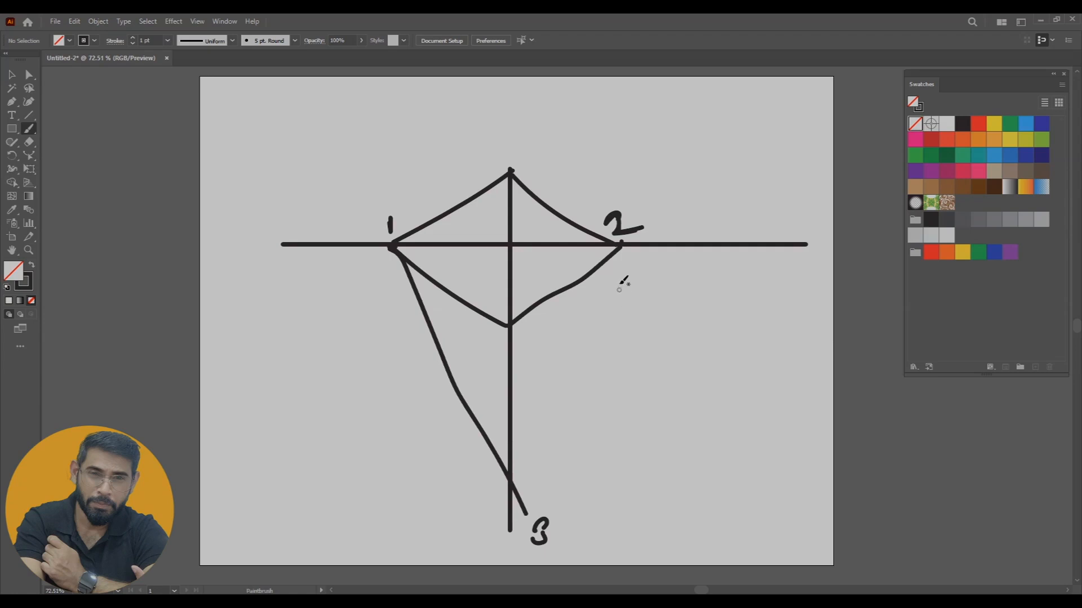
{"action": "left_click_drag", "start_coordinate": [620, 248], "coordinate": [496, 534]}
{"action": "left_click_drag", "start_coordinate": [445, 371], "coordinate": [503, 531]}
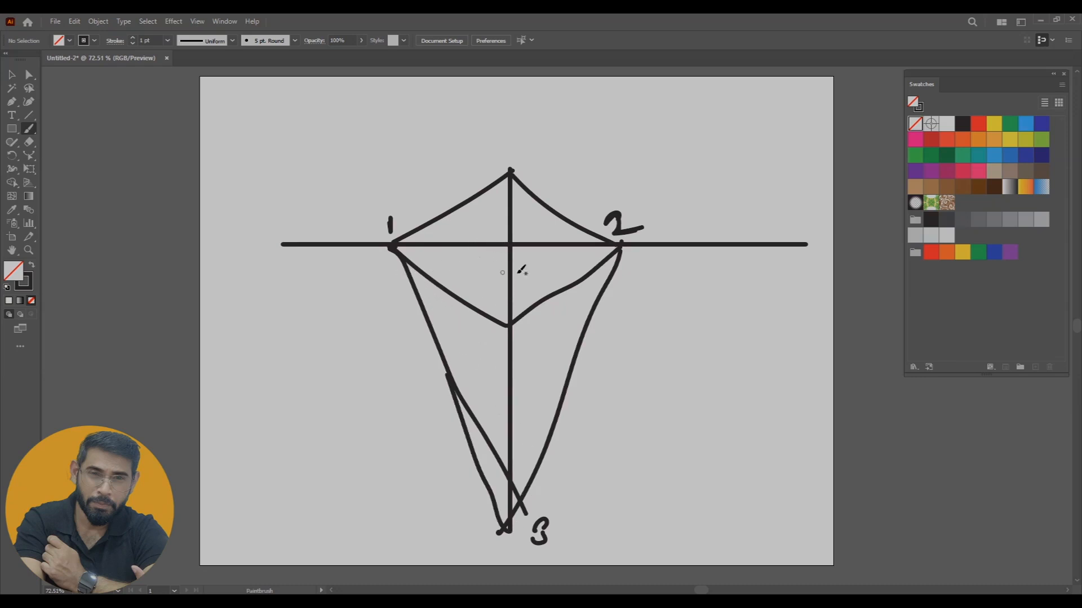
Handwrite the heading "3 Point" to the right of the sketch below the horizon and underline it
{"action": "left_click_drag", "start_coordinate": [613, 337], "coordinate": [615, 364]}
{"action": "mouse_move", "coordinate": [637, 335]}
{"action": "left_mouse_down"}
{"action": "mouse_move", "coordinate": [665, 355]}
{"action": "mouse_move", "coordinate": [713, 330]}
{"action": "left_mouse_up"}
{"action": "left_click_drag", "start_coordinate": [625, 385], "coordinate": [740, 356]}
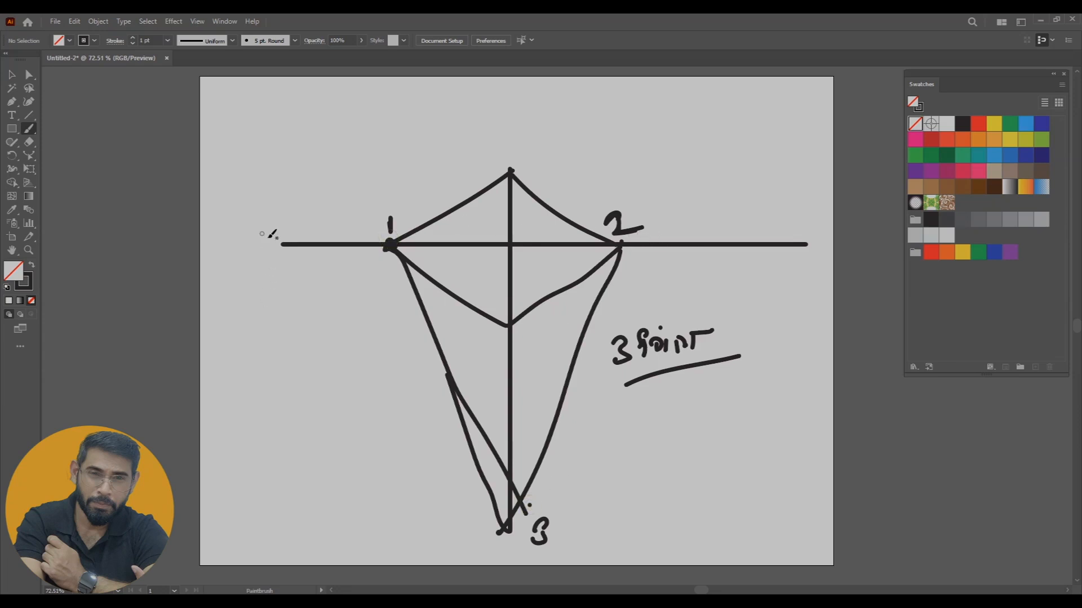
Label the horizon line "HL" with an arrow above it, and label each of the three numbered vanishing points "VP"
{"action": "left_click_drag", "start_coordinate": [701, 219], "coordinate": [700, 233]}
{"action": "mouse_move", "coordinate": [702, 226]}
{"action": "left_mouse_down"}
{"action": "mouse_move", "coordinate": [741, 226]}
{"action": "mouse_move", "coordinate": [751, 205]}
{"action": "left_mouse_up"}
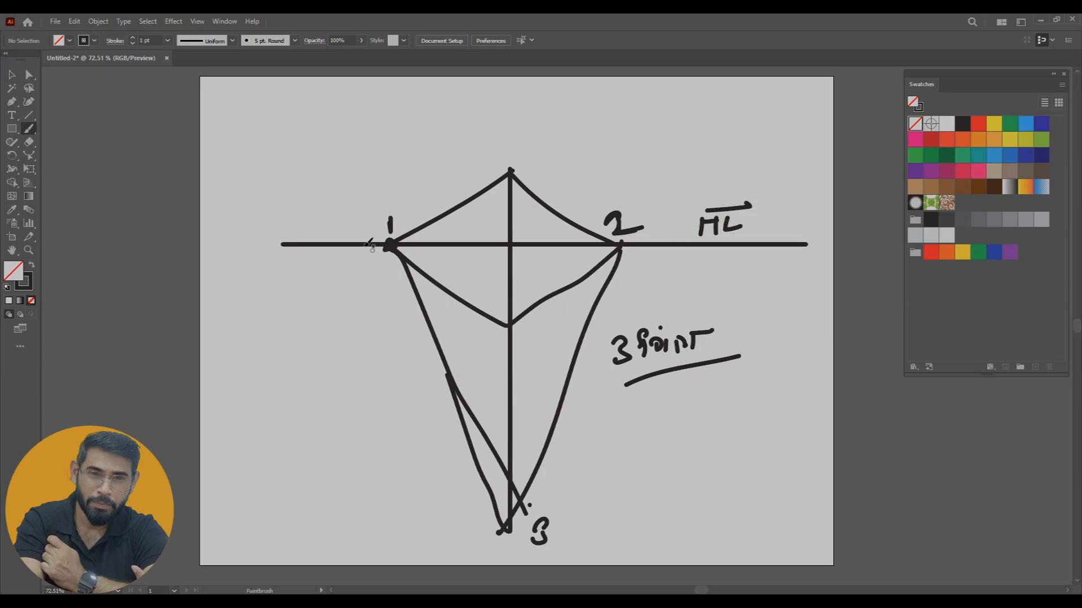
{"action": "left_click", "coordinate": [382, 263]}
{"action": "mouse_move", "coordinate": [343, 316]}
{"action": "left_mouse_down"}
{"action": "mouse_move", "coordinate": [362, 296]}
{"action": "mouse_move", "coordinate": [358, 329]}
{"action": "left_mouse_up"}
{"action": "left_click_drag", "start_coordinate": [366, 302], "coordinate": [385, 321]}
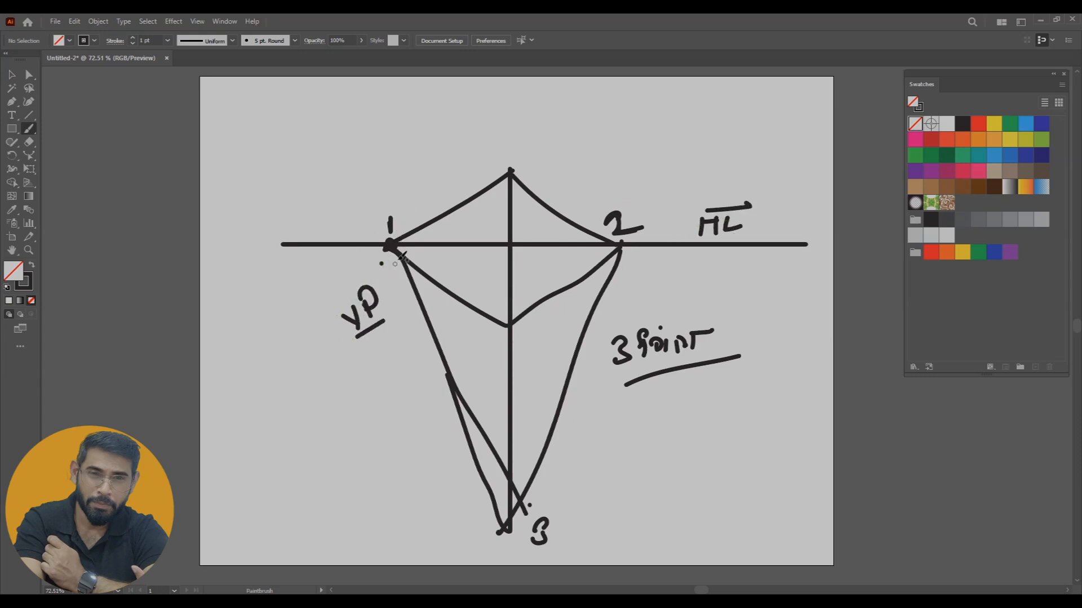
{"action": "left_click_drag", "start_coordinate": [633, 185], "coordinate": [645, 179]}
{"action": "left_click_drag", "start_coordinate": [655, 181], "coordinate": [656, 191]}
{"action": "left_click_drag", "start_coordinate": [563, 494], "coordinate": [586, 499]}
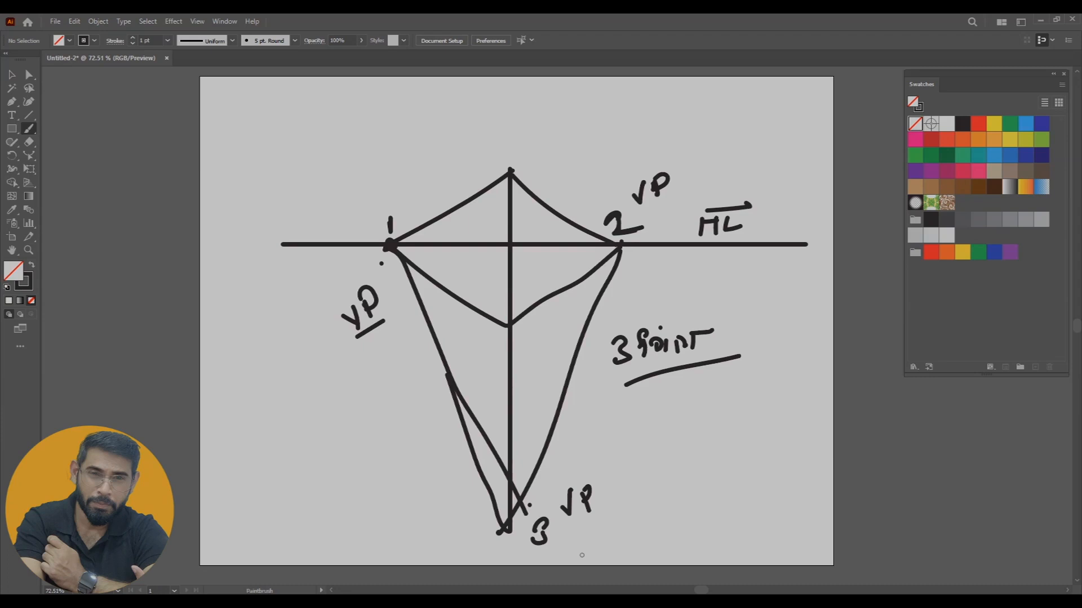
Delete the entire three-point perspective sketch from the artboard
{"action": "key", "text": "ctrl+a"}
{"action": "key", "text": "Delete"}
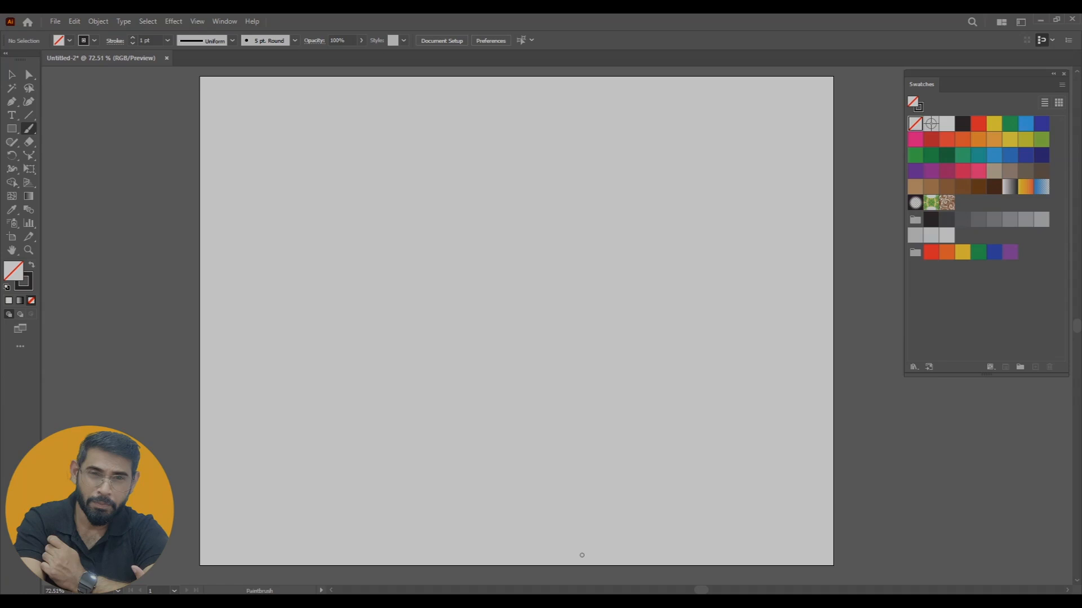
{"action": "key", "text": "v"}
{"action": "left_click_drag", "start_coordinate": [508, 282], "coordinate": [487, 289]}
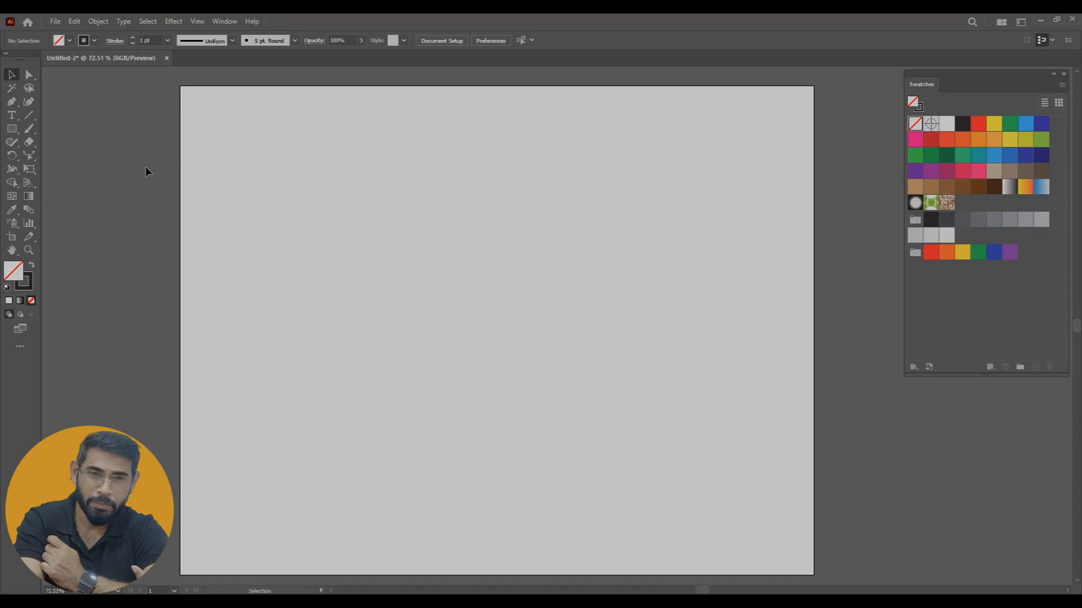
{"action": "left_click", "coordinate": [55, 21]}
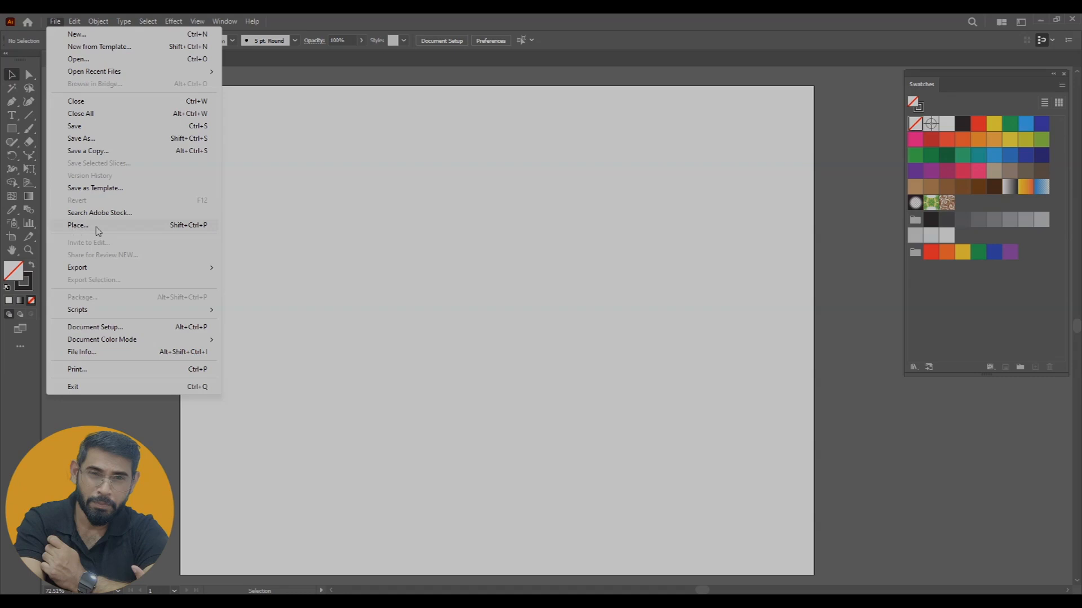
{"action": "left_click", "coordinate": [81, 226]}
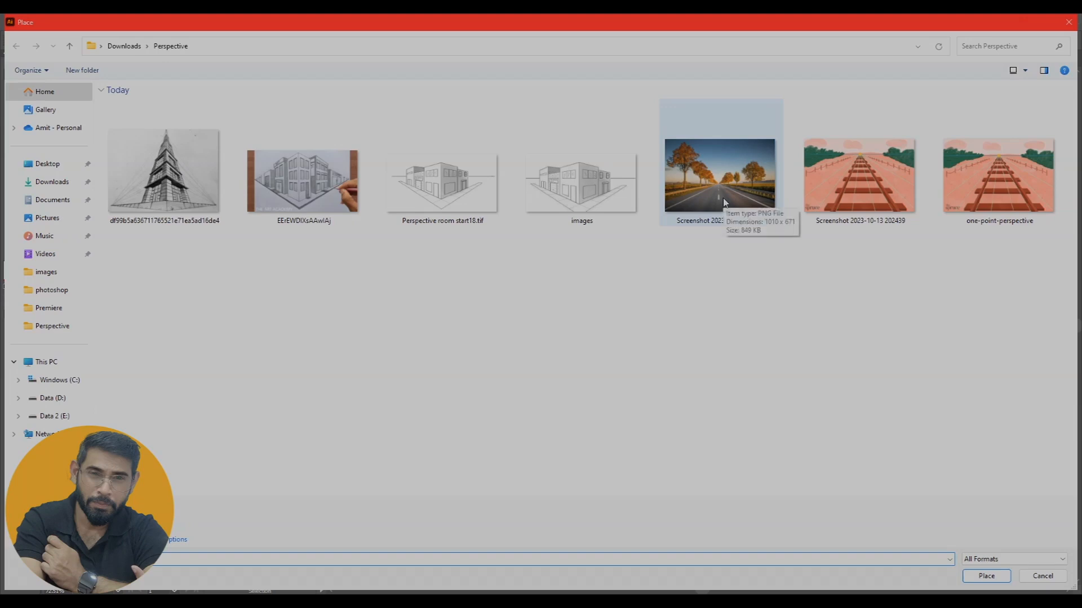
{"action": "left_click", "coordinate": [711, 214]}
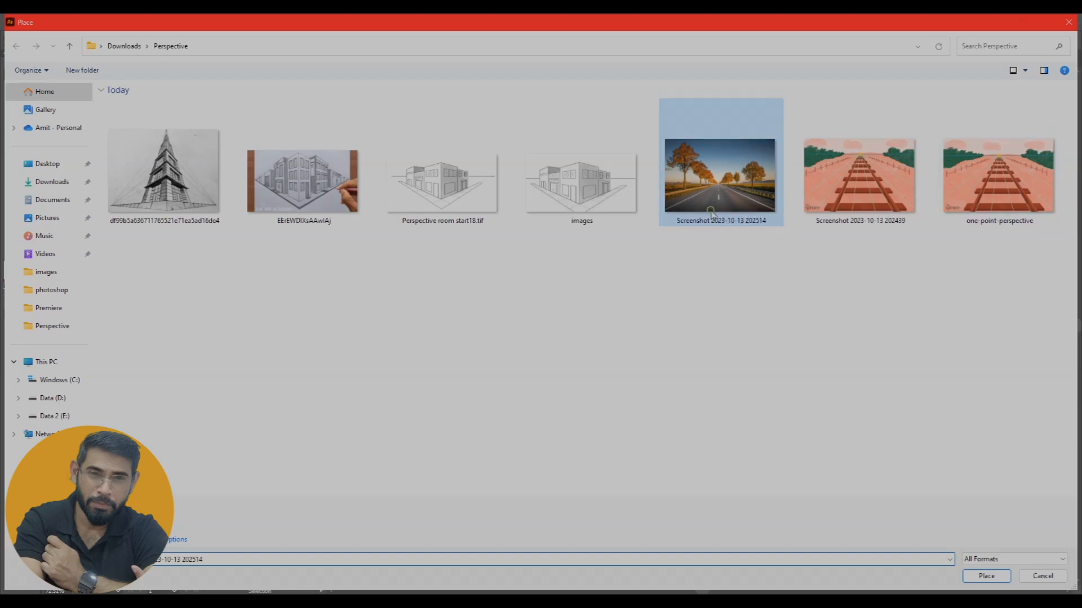
{"action": "left_click", "coordinate": [964, 575]}
{"action": "left_click", "coordinate": [280, 186]}
{"action": "left_click_drag", "start_coordinate": [535, 342], "coordinate": [455, 286]}
{"action": "mouse_move", "coordinate": [509, 309]}
{"action": "left_mouse_down"}
{"action": "mouse_move", "coordinate": [502, 286]}
{"action": "mouse_move", "coordinate": [527, 298]}
{"action": "left_mouse_up"}
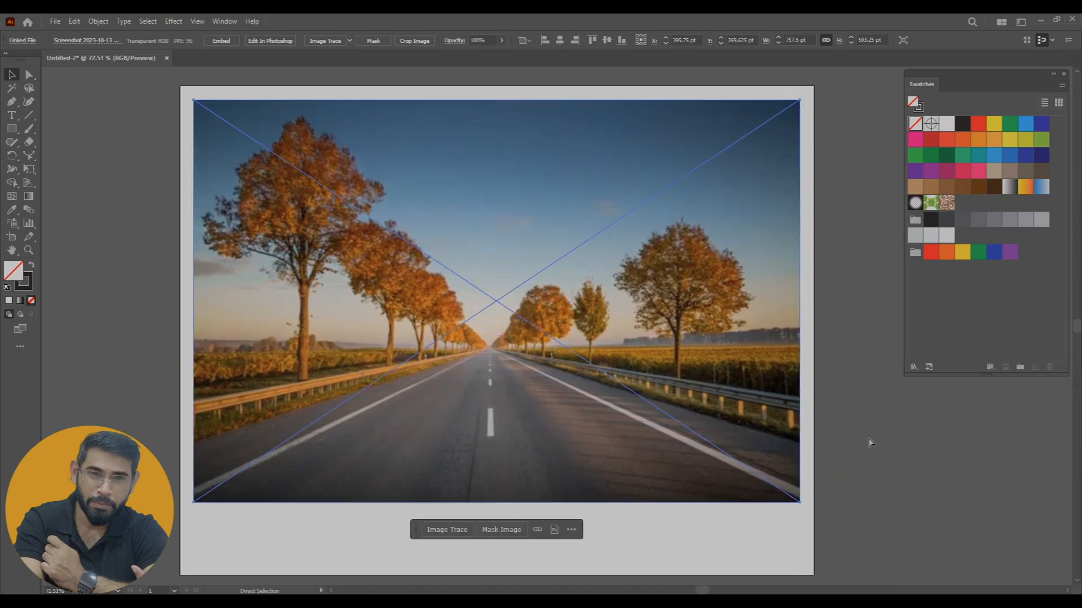
{"action": "left_click", "coordinate": [872, 479]}
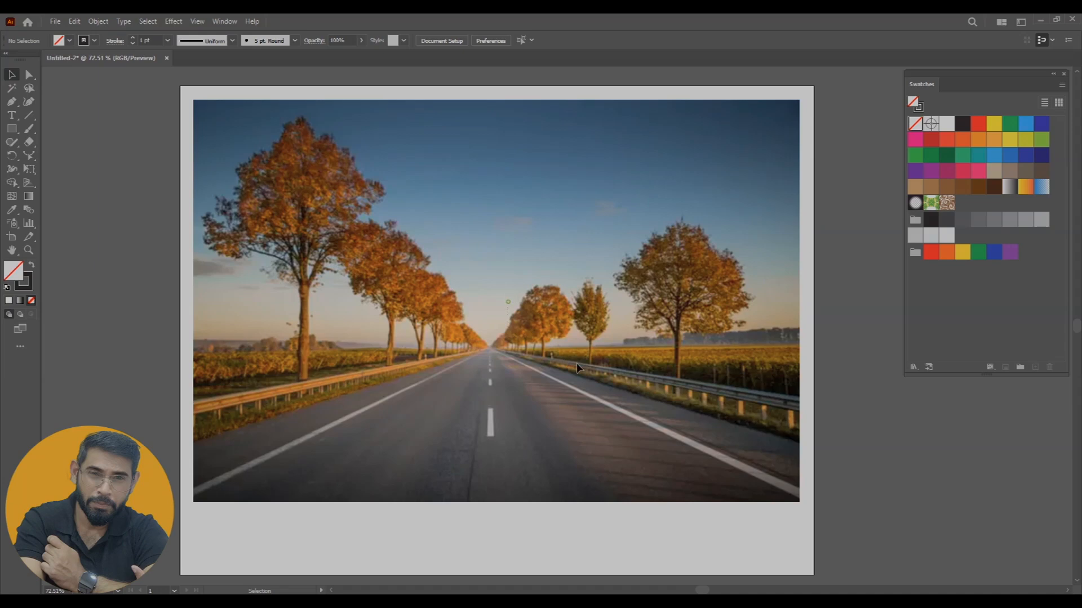
Show a one-point perspective grid over the road photo
{"action": "key", "text": "space"}
{"action": "scroll", "coordinate": [629, 358], "scroll_direction": "down", "scroll_amount": 2}
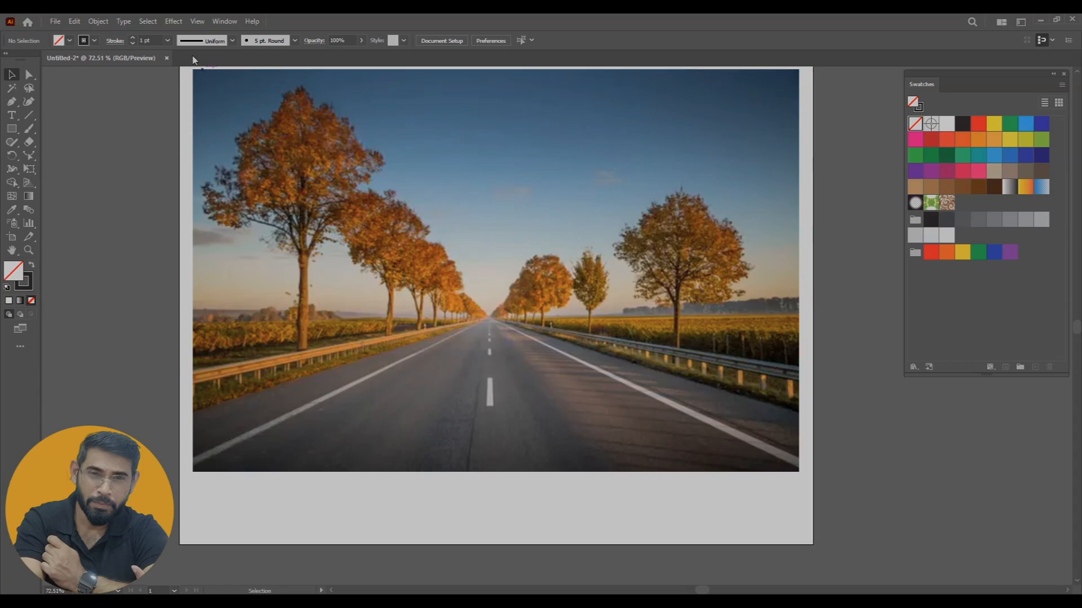
{"action": "left_click", "coordinate": [194, 22]}
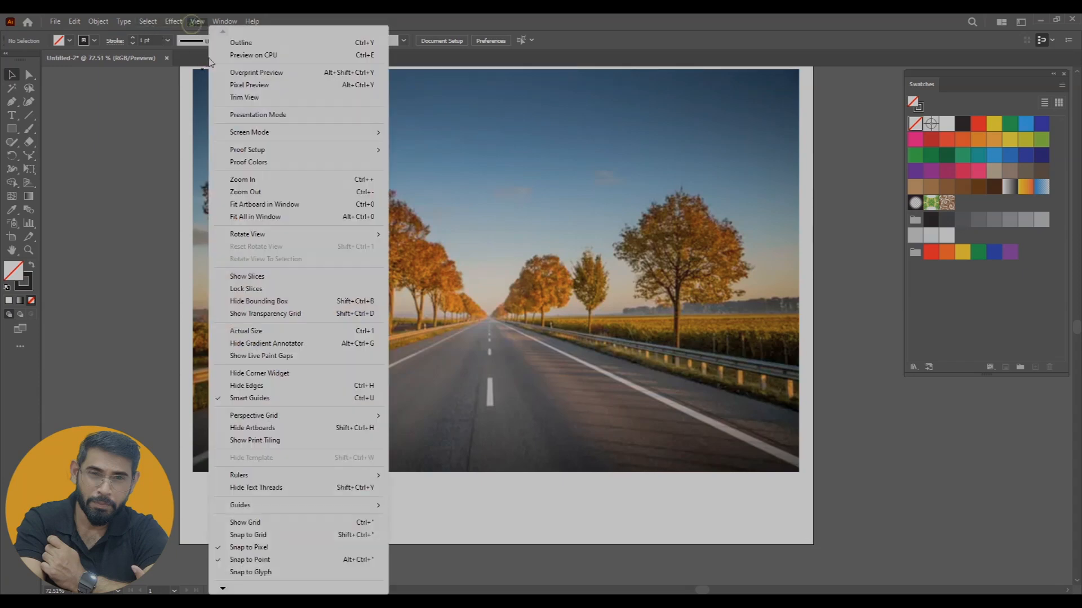
{"action": "mouse_move", "coordinate": [259, 417]}
{"action": "mouse_move", "coordinate": [439, 500]}
{"action": "left_click", "coordinate": [588, 499]}
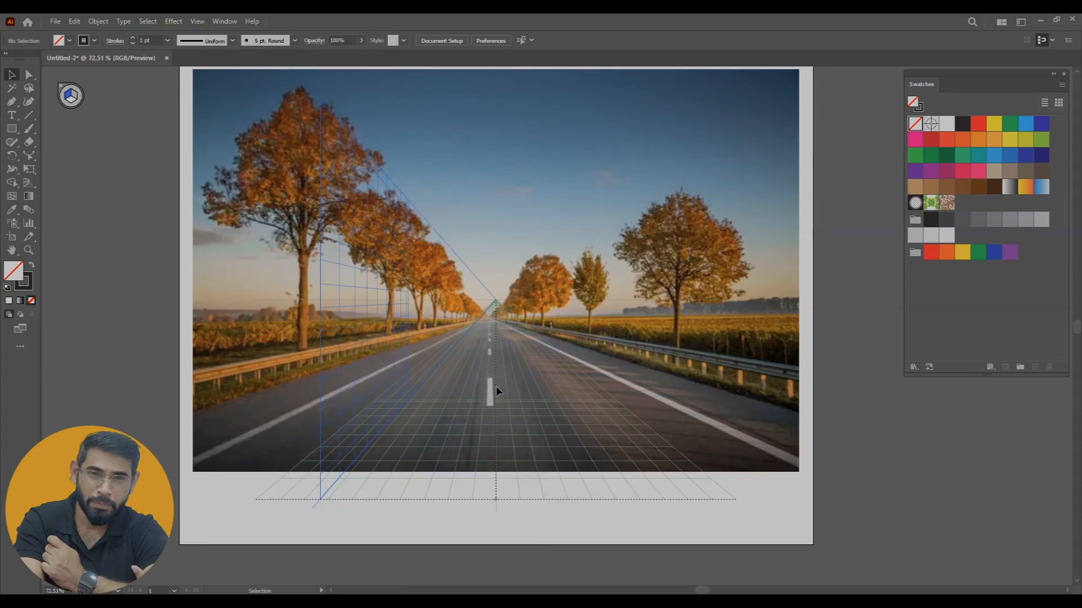
Align the perspective grid's horizon line and vanishing point with the spot where the road disappears in the photo
{"action": "left_click", "coordinate": [28, 183]}
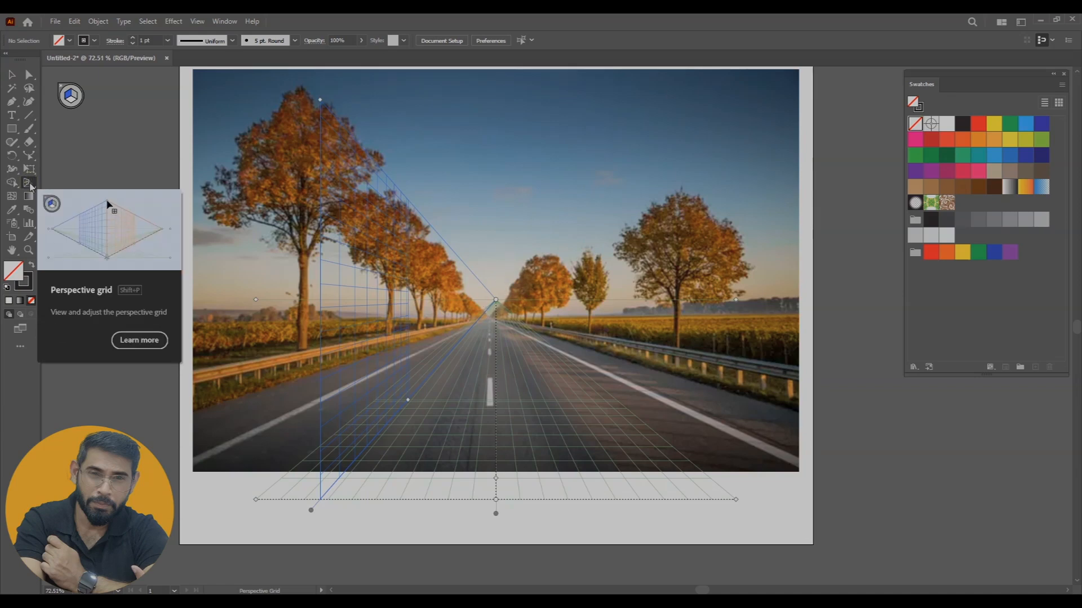
{"action": "left_click_drag", "start_coordinate": [495, 300], "coordinate": [495, 311]}
{"action": "left_click_drag", "start_coordinate": [255, 299], "coordinate": [249, 318]}
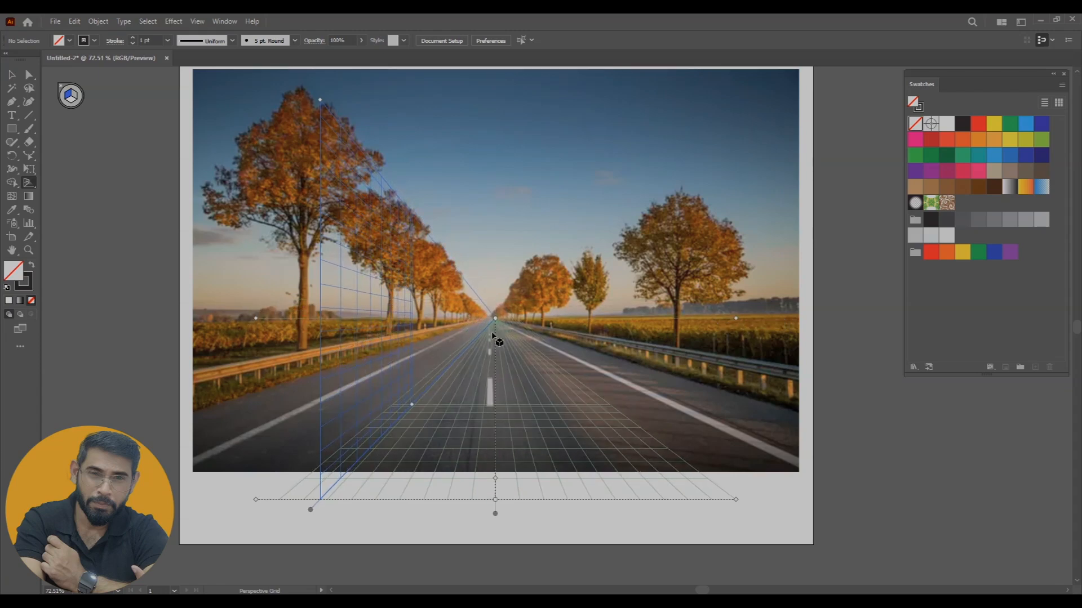
{"action": "left_click_drag", "start_coordinate": [492, 318], "coordinate": [492, 319]}
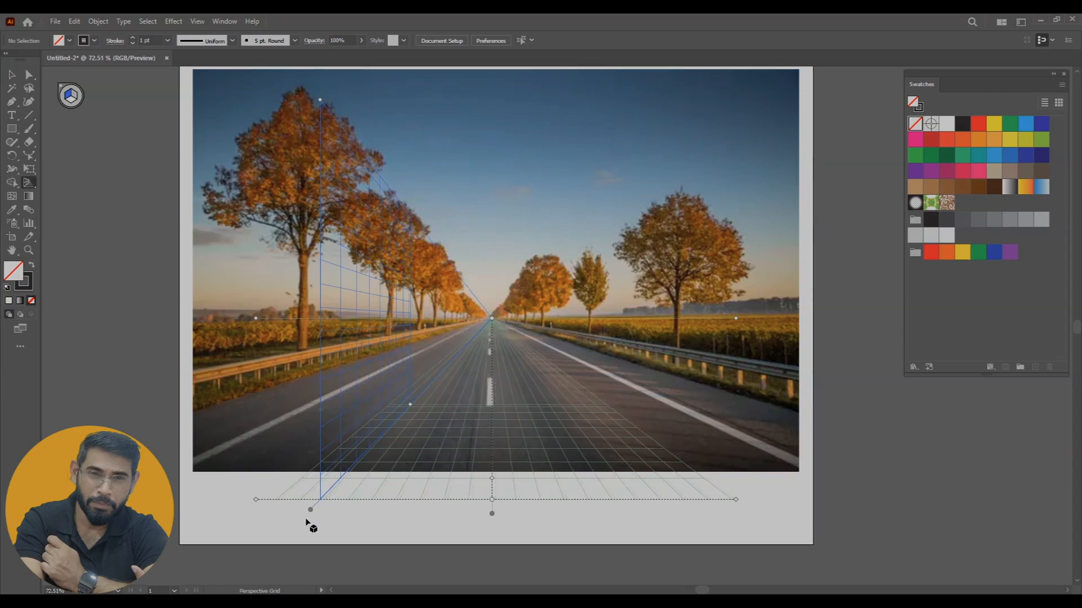
Fit the grid's ground plane to the photo's lower edge and slide its vertical plane outward to the road's left edge
{"action": "left_click_drag", "start_coordinate": [492, 500], "coordinate": [477, 498]}
{"action": "mouse_move", "coordinate": [253, 499]}
{"action": "left_mouse_down"}
{"action": "mouse_move", "coordinate": [234, 498]}
{"action": "mouse_move", "coordinate": [258, 499]}
{"action": "left_mouse_up"}
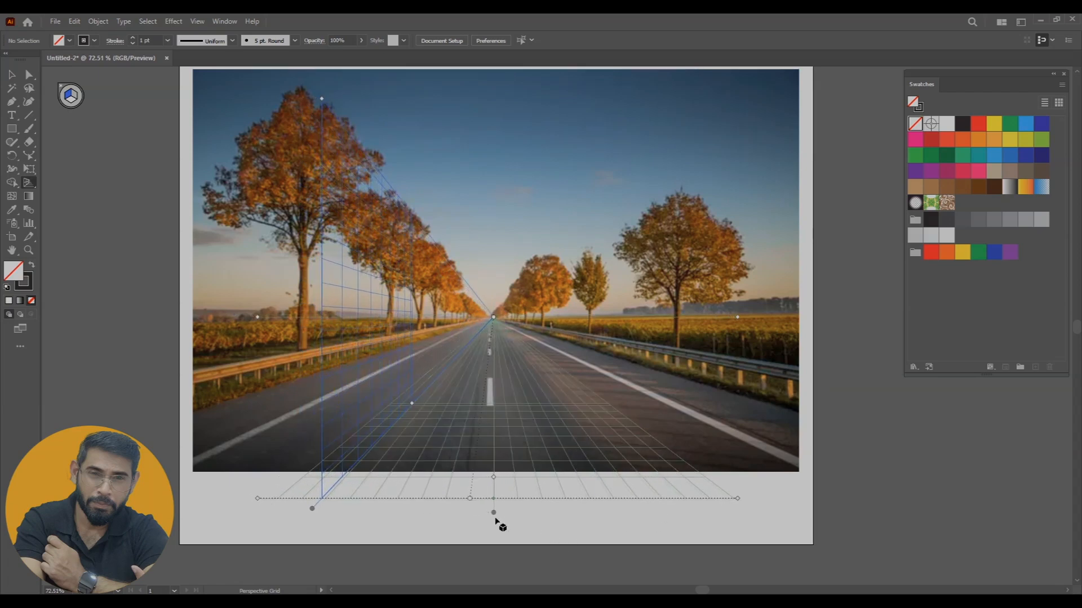
{"action": "left_click_drag", "start_coordinate": [495, 513], "coordinate": [538, 528]}
{"action": "left_click_drag", "start_coordinate": [536, 521], "coordinate": [536, 519]}
{"action": "mouse_move", "coordinate": [738, 538]}
{"action": "left_mouse_down"}
{"action": "mouse_move", "coordinate": [753, 533]}
{"action": "mouse_move", "coordinate": [733, 540]}
{"action": "left_mouse_up"}
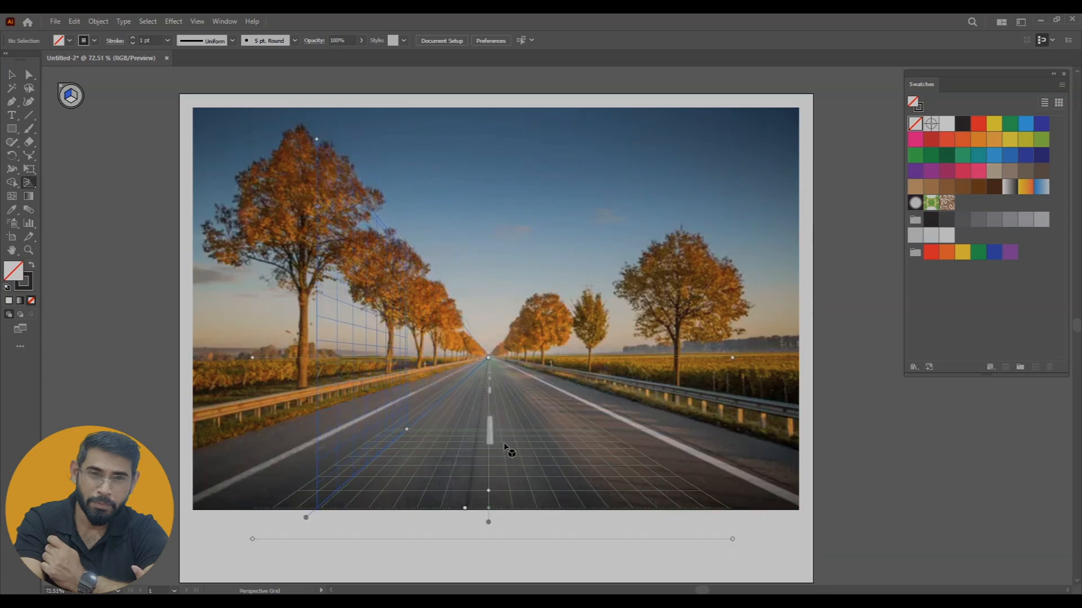
{"action": "left_click_drag", "start_coordinate": [308, 517], "coordinate": [84, 420]}
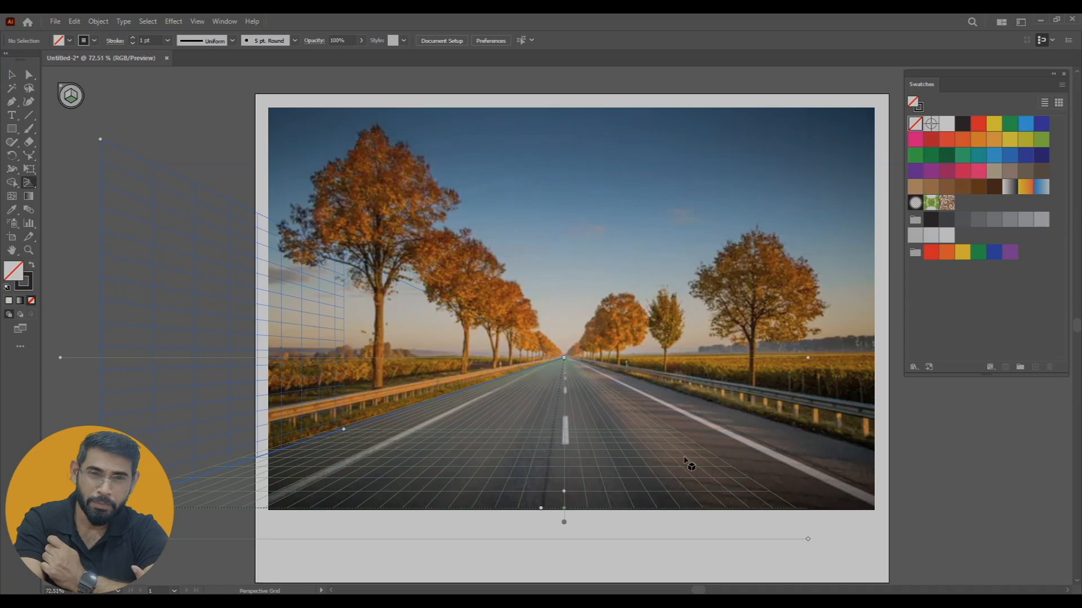
Draw a rectangle on the ground plane and stretch it in perspective until its sides follow both road edges
{"action": "left_click", "coordinate": [11, 128]}
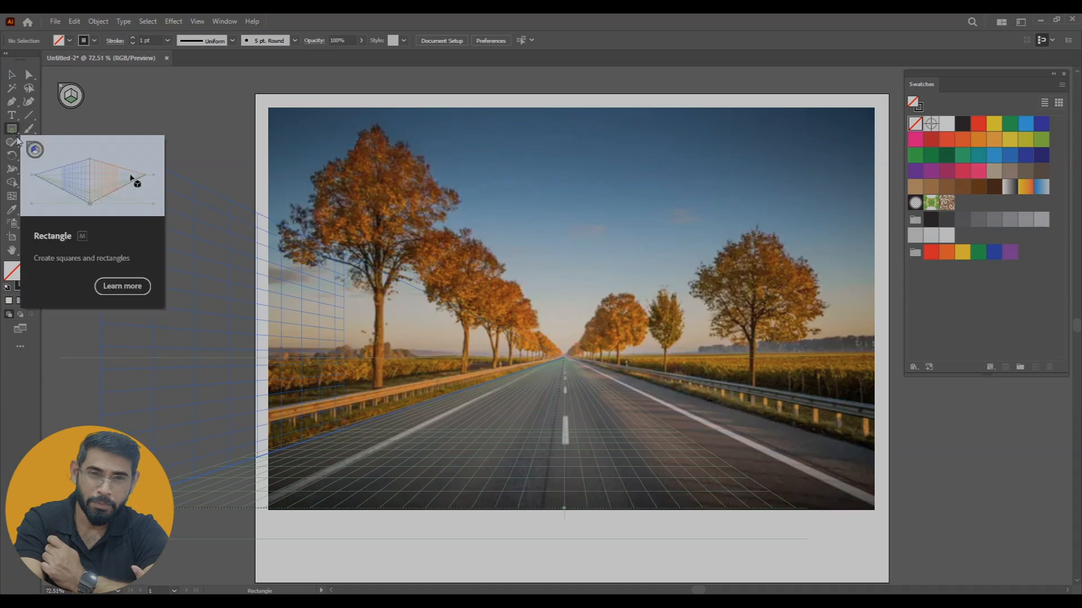
{"action": "left_click_drag", "start_coordinate": [558, 365], "coordinate": [874, 507]}
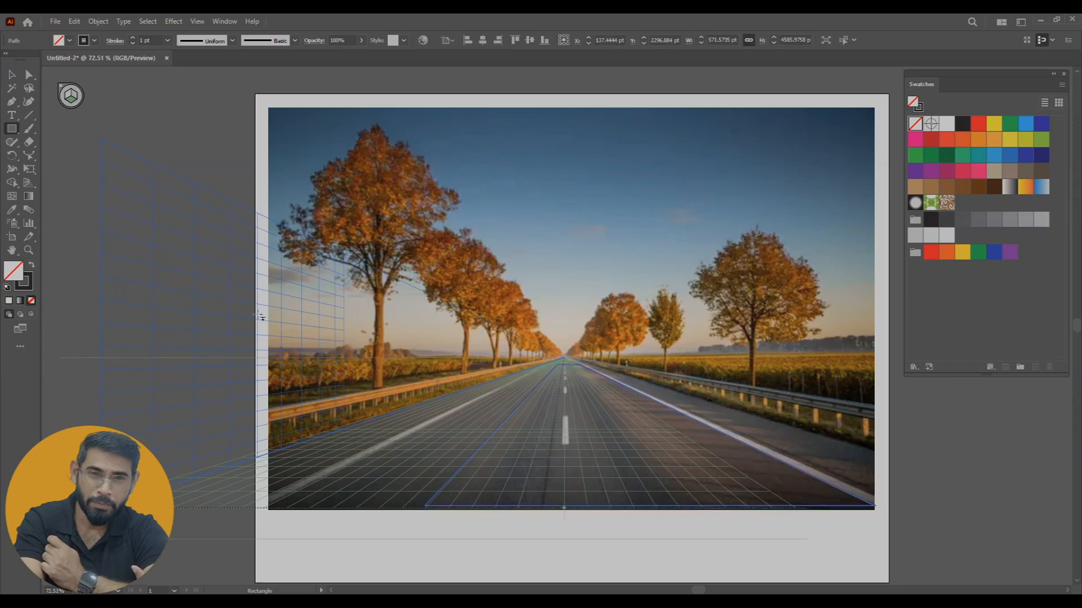
{"action": "left_click", "coordinate": [12, 75]}
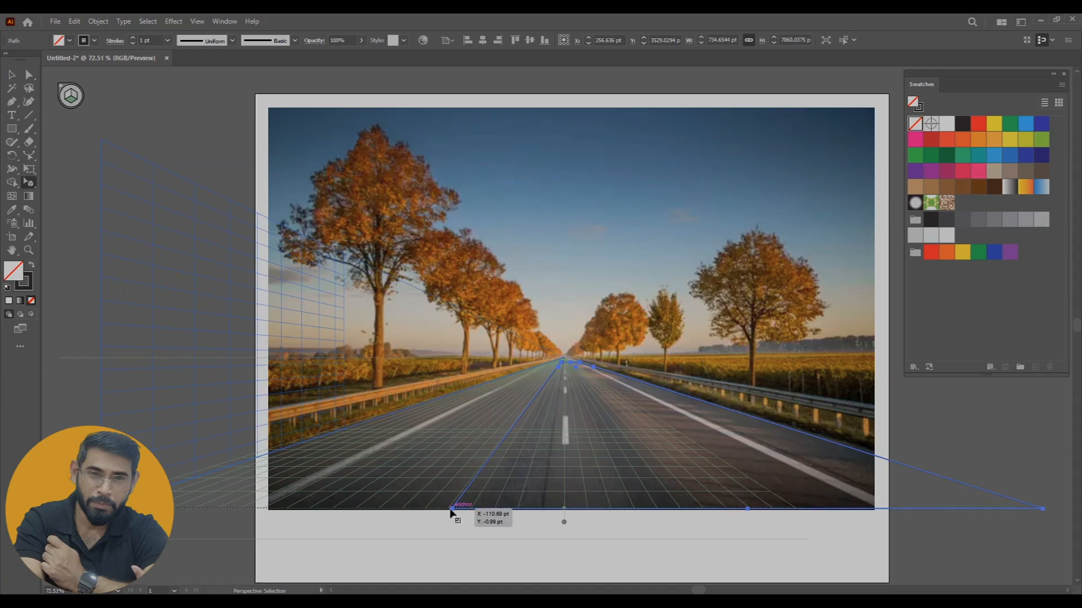
{"action": "left_click_drag", "start_coordinate": [452, 512], "coordinate": [175, 512]}
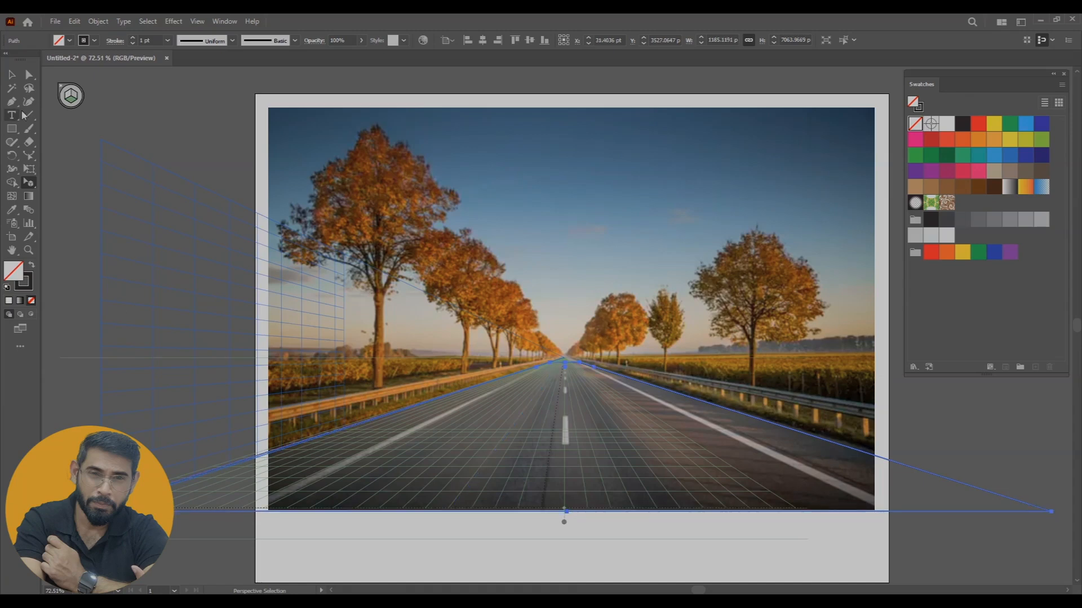
{"action": "left_click", "coordinate": [30, 185]}
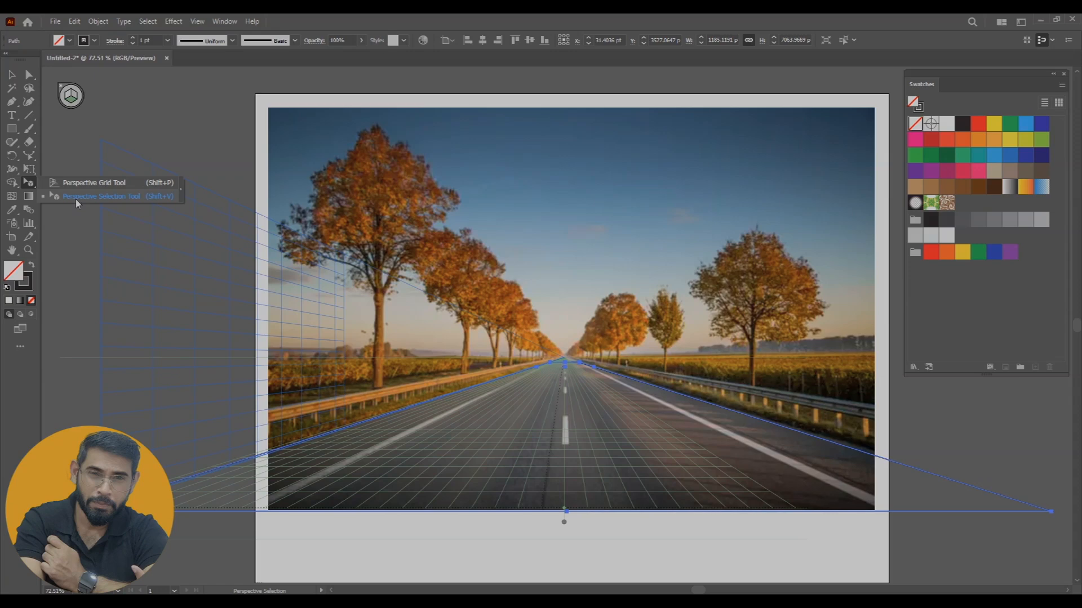
{"action": "left_click", "coordinate": [92, 198]}
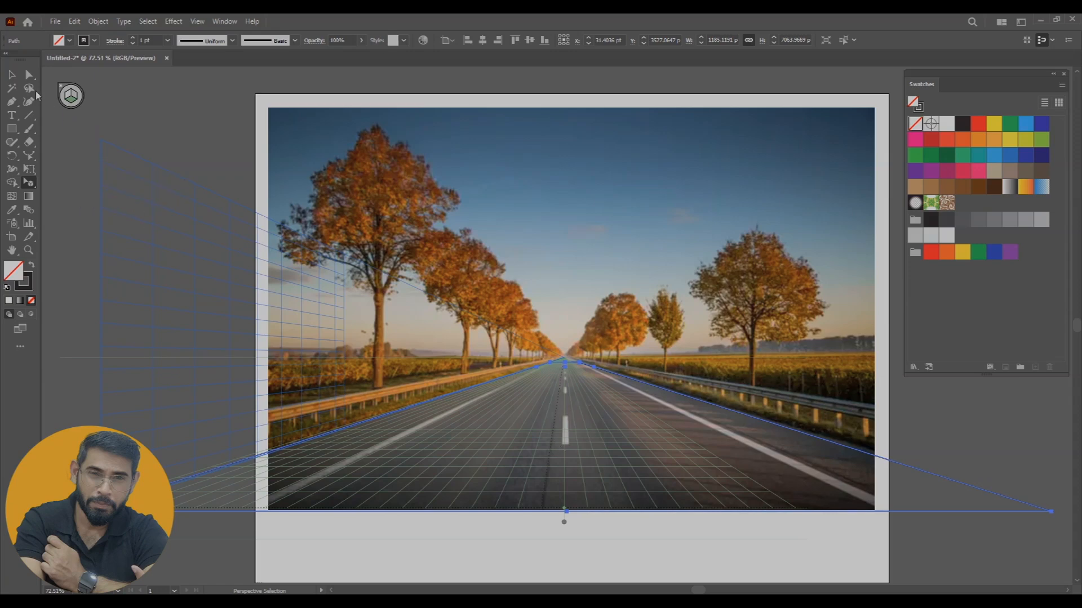
{"action": "left_click", "coordinate": [12, 75]}
{"action": "left_click", "coordinate": [1015, 544]}
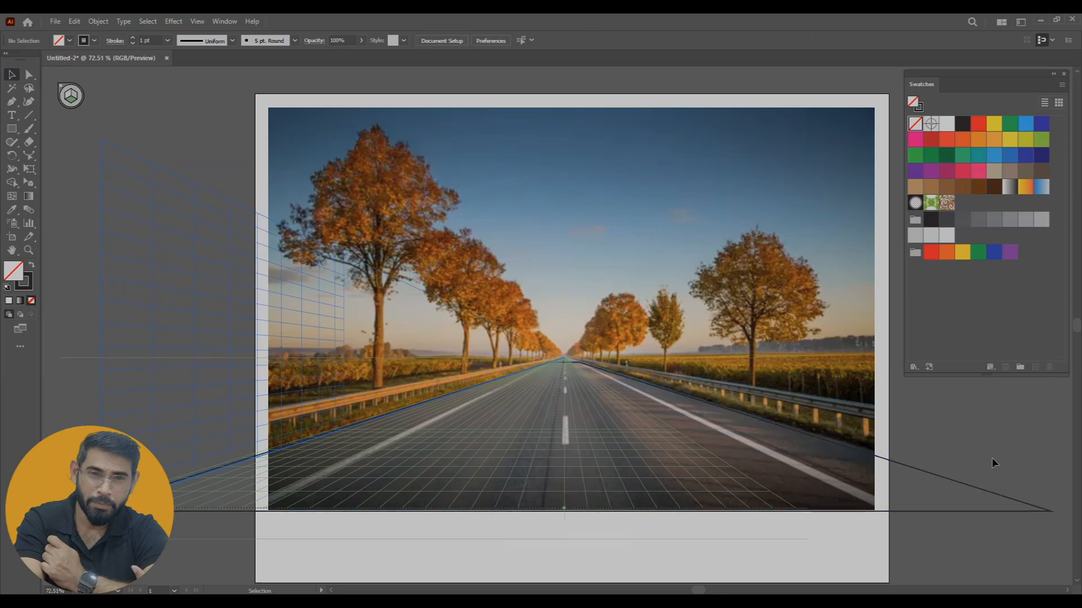
Extend the far edge of the road rectangle in perspective until it nearly reaches the vanishing point
{"action": "key", "text": "ctrl+plus"}
{"action": "key", "text": "ctrl+plus"}
{"action": "key", "text": "ctrl+plus"}
{"action": "key", "text": "ctrl+plus"}
{"action": "key", "text": "ctrl+plus"}
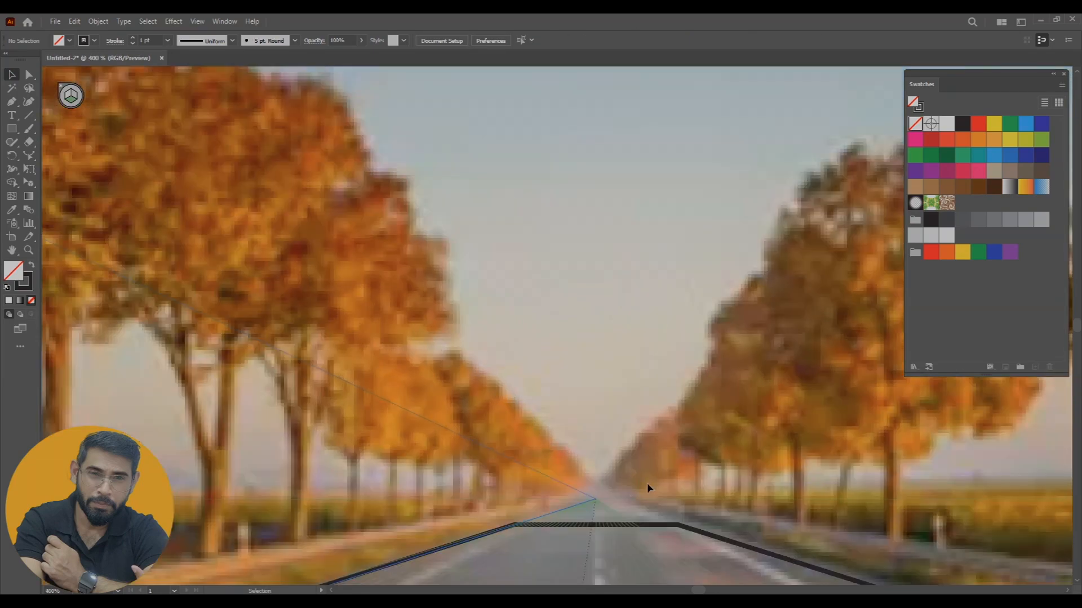
{"action": "left_click_drag", "start_coordinate": [699, 482], "coordinate": [597, 362]}
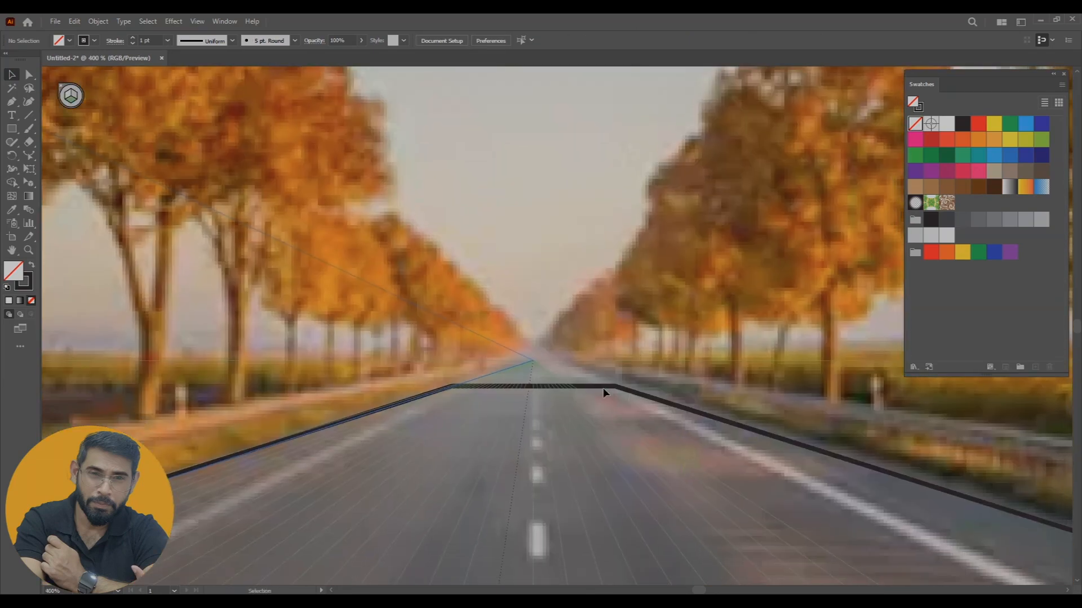
{"action": "left_click", "coordinate": [29, 212]}
{"action": "left_click", "coordinate": [28, 197]}
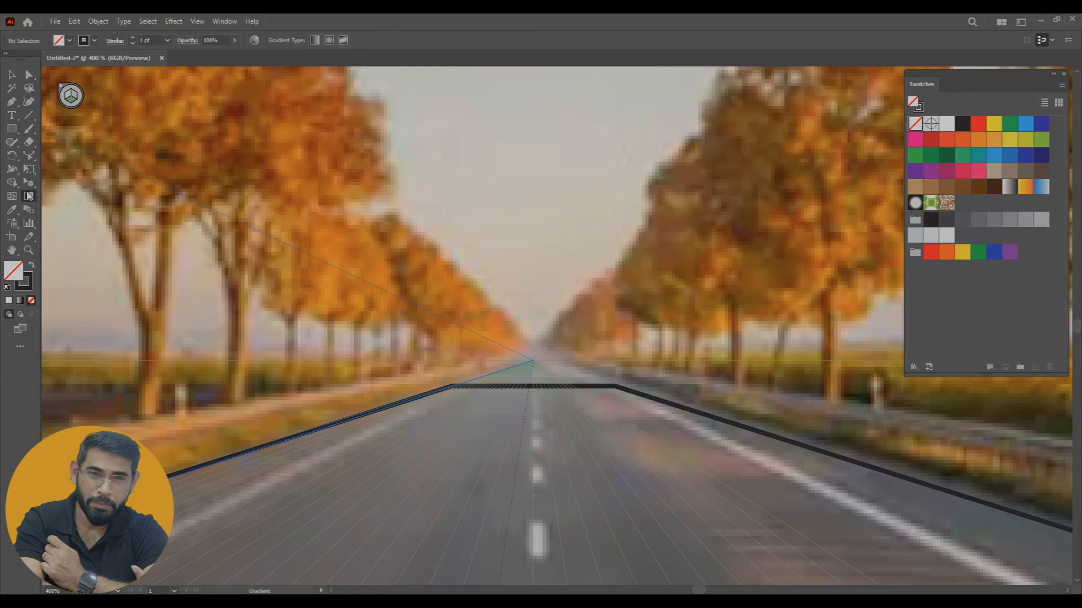
{"action": "left_click", "coordinate": [29, 183]}
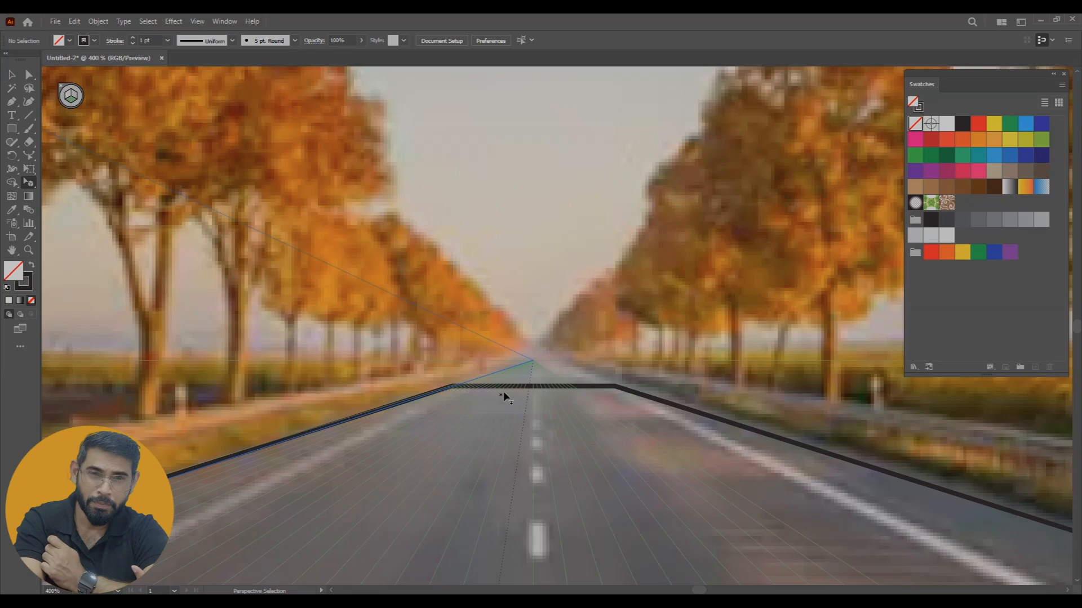
{"action": "left_click", "coordinate": [581, 390]}
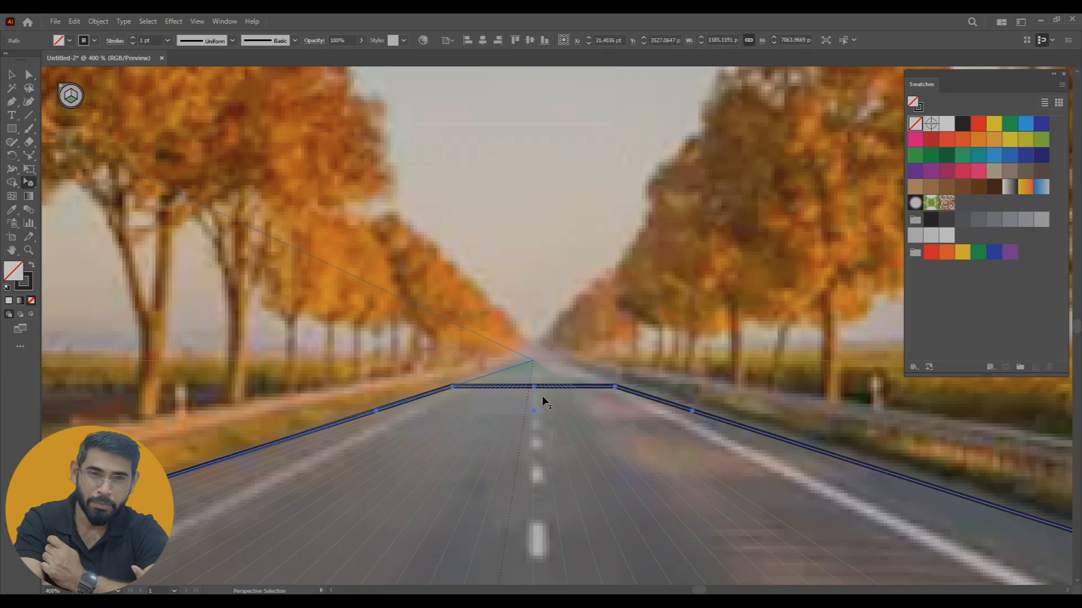
{"action": "left_click_drag", "start_coordinate": [534, 389], "coordinate": [532, 368]}
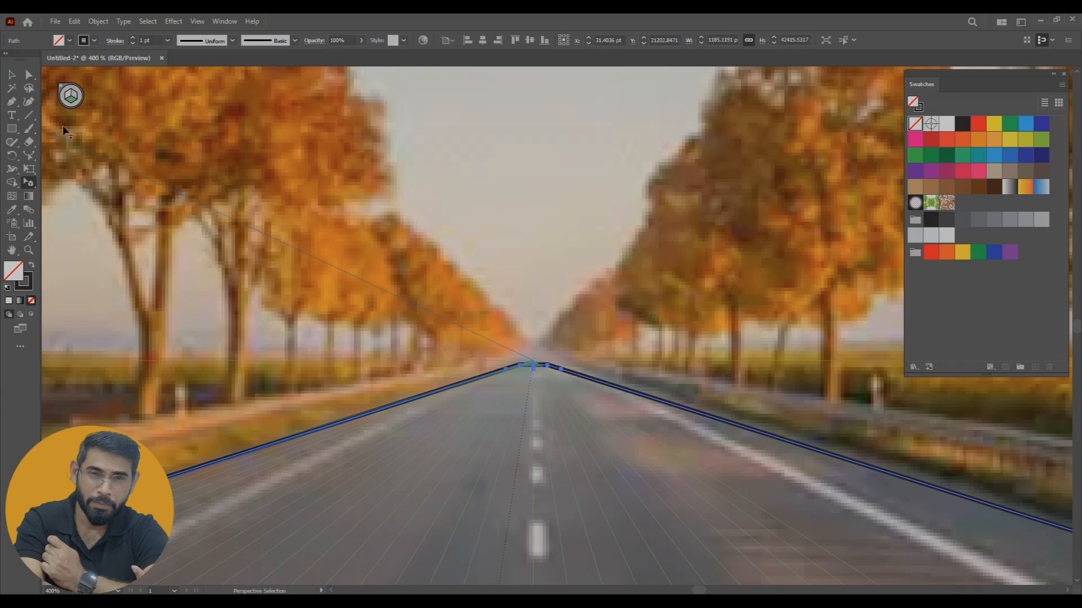
{"action": "left_click", "coordinate": [13, 75]}
{"action": "left_click", "coordinate": [727, 466]}
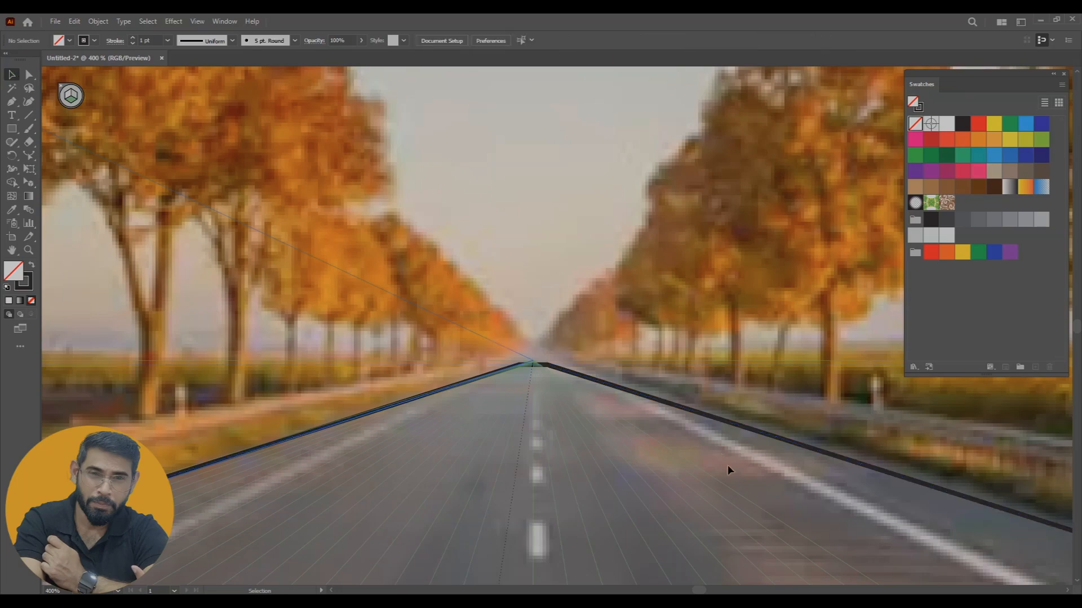
Examine how the outline follows the road edges, and look closely at the white centre-line dashes
{"action": "key", "text": "ctrl+minus"}
{"action": "key", "text": "ctrl+minus"}
{"action": "key", "text": "ctrl+minus"}
{"action": "key", "text": "ctrl+minus"}
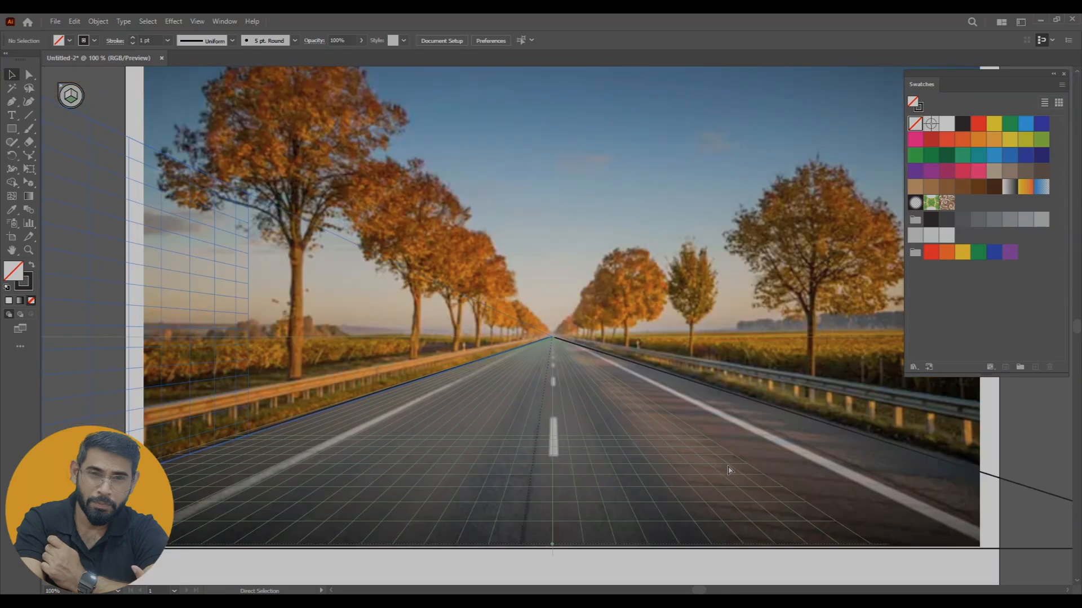
{"action": "key", "text": "ctrl+minus"}
{"action": "key", "text": "ctrl+plus"}
{"action": "key", "text": "ctrl+plus"}
{"action": "key", "text": "ctrl+plus"}
{"action": "key", "text": "ctrl+plus"}
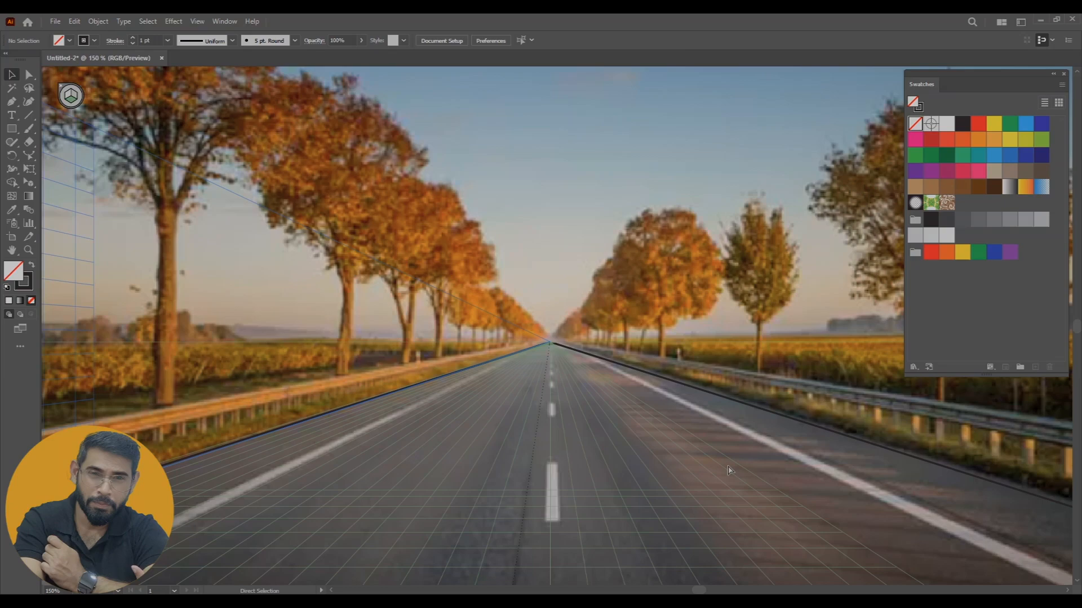
{"action": "scroll", "coordinate": [499, 533], "scroll_direction": "down", "scroll_amount": 5}
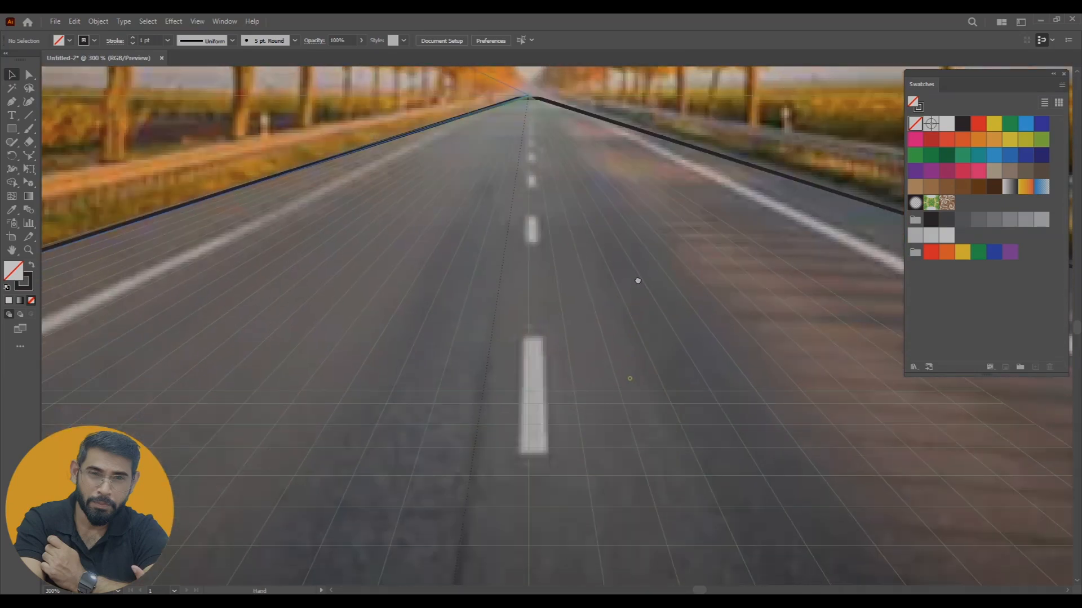
{"action": "key", "text": "ctrl+minus"}
{"action": "key", "text": "ctrl+minus"}
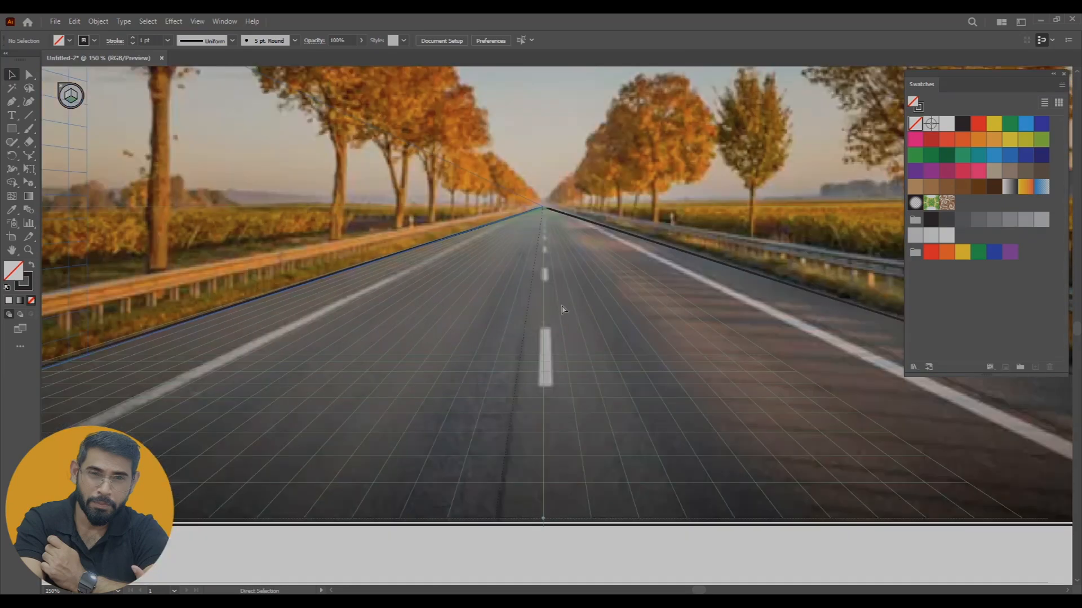
{"action": "key", "text": "ctrl+plus"}
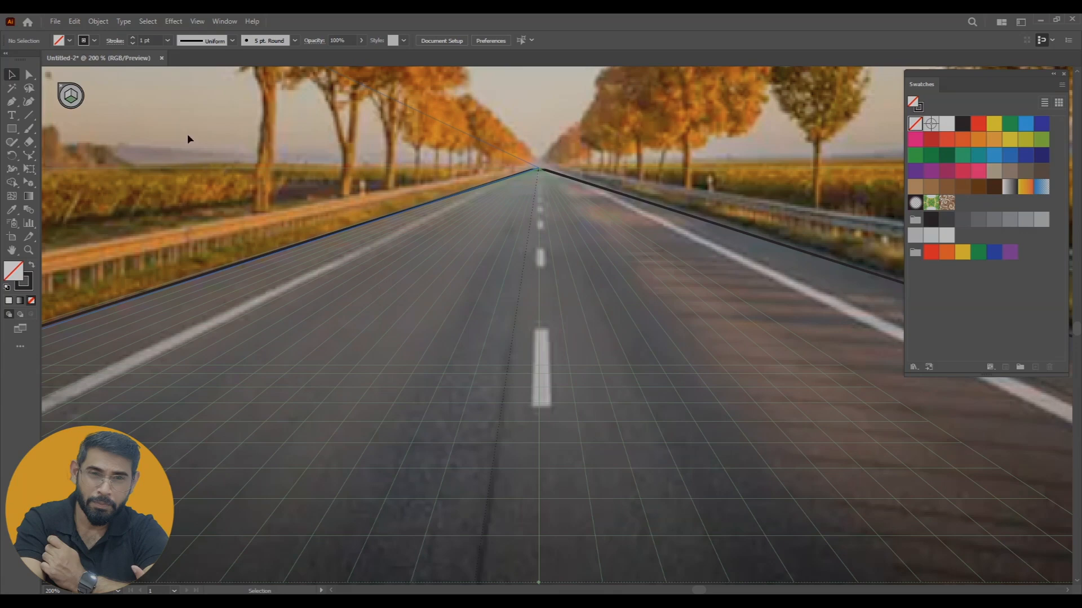
Trace the nearest white centre-line dash with a rectangle drawn on the ground plane
{"action": "left_click", "coordinate": [11, 130]}
{"action": "left_click", "coordinate": [77, 131]}
{"action": "left_click_drag", "start_coordinate": [529, 410], "coordinate": [553, 329]}
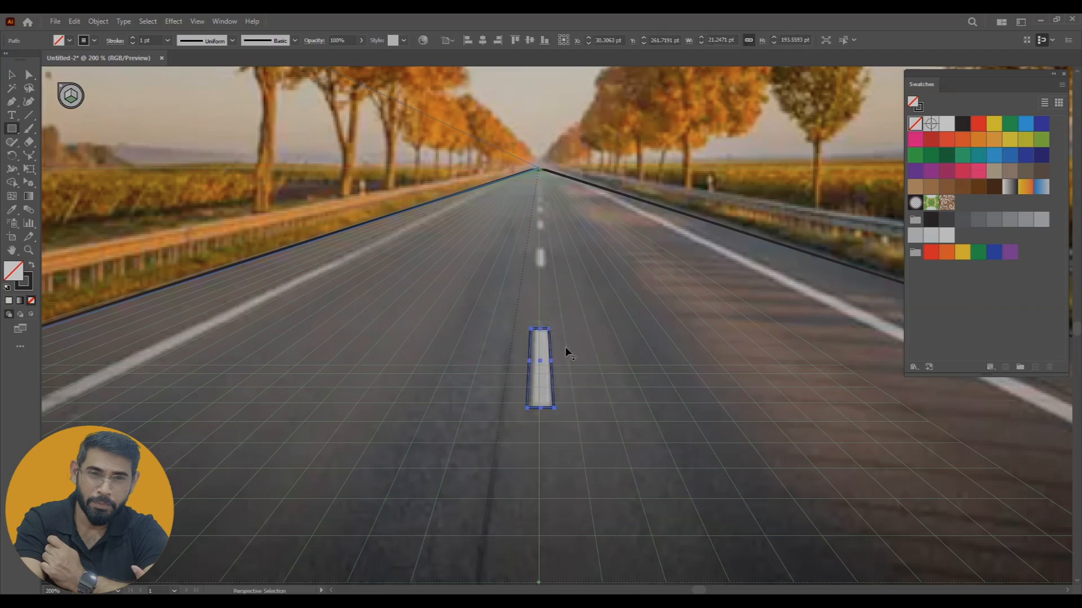
Trace the next four centre-line dashes towards the vanishing point with ground-plane rectangles, then clear the selection
{"action": "key", "text": "ctrl+plus"}
{"action": "key", "text": "ctrl+plus"}
{"action": "key", "text": "ctrl+plus"}
{"action": "left_click_drag", "start_coordinate": [612, 123], "coordinate": [579, 572]}
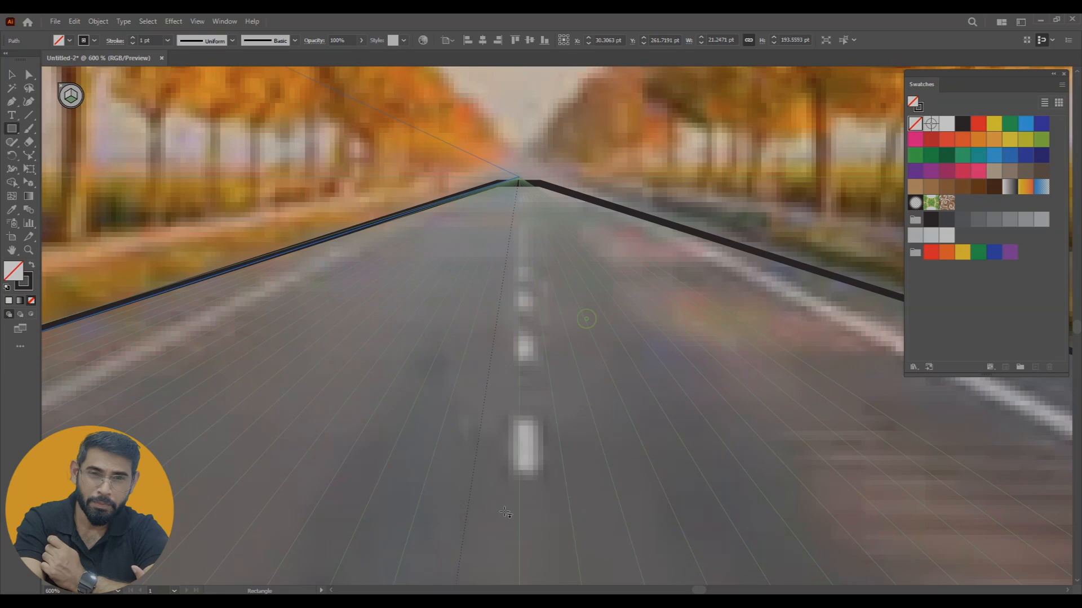
{"action": "left_click_drag", "start_coordinate": [507, 487], "coordinate": [539, 420]}
{"action": "left_click_drag", "start_coordinate": [513, 370], "coordinate": [538, 331]}
{"action": "key", "text": "ctrl+plus"}
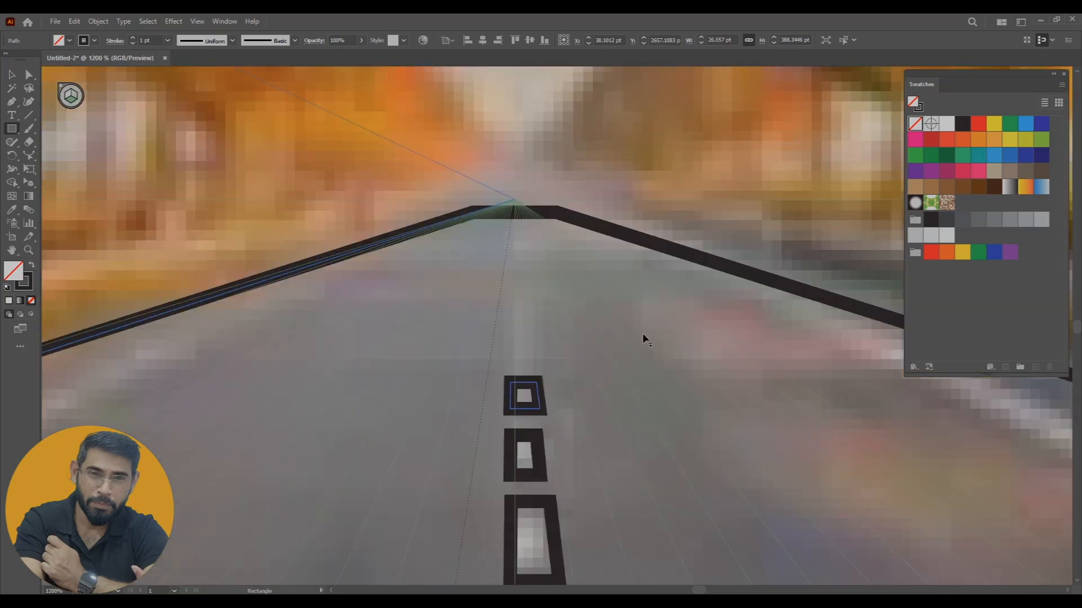
{"action": "key", "text": "ctrl+minus"}
{"action": "key", "text": "ctrl+minus"}
{"action": "key", "text": "ctrl+minus"}
{"action": "key", "text": "ctrl+minus"}
{"action": "key", "text": "ctrl+minus"}
{"action": "key", "text": "ctrl+minus"}
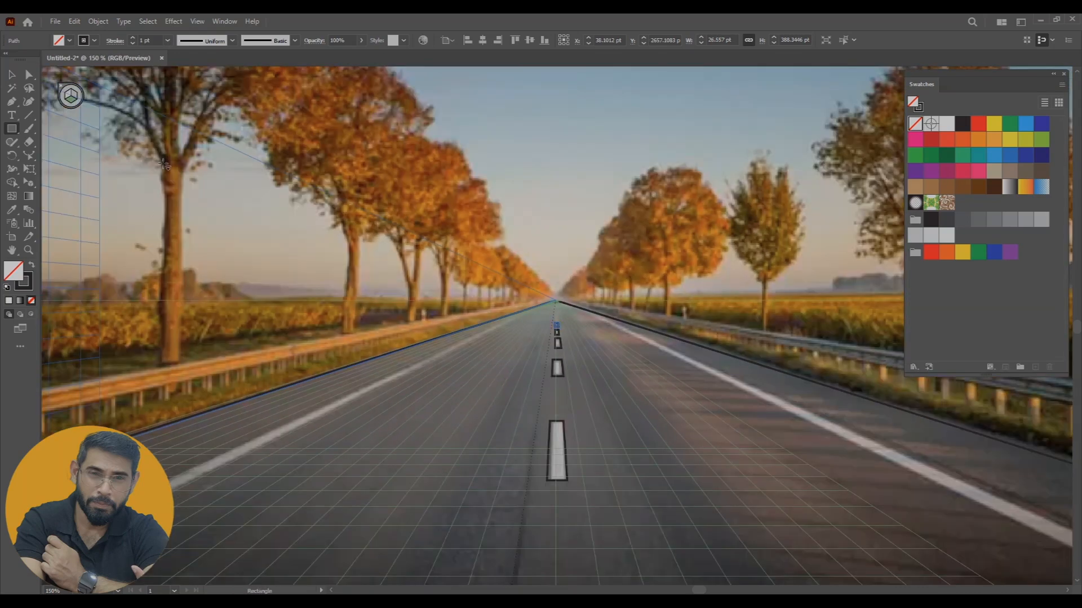
{"action": "left_click", "coordinate": [25, 77]}
{"action": "left_click", "coordinate": [646, 322]}
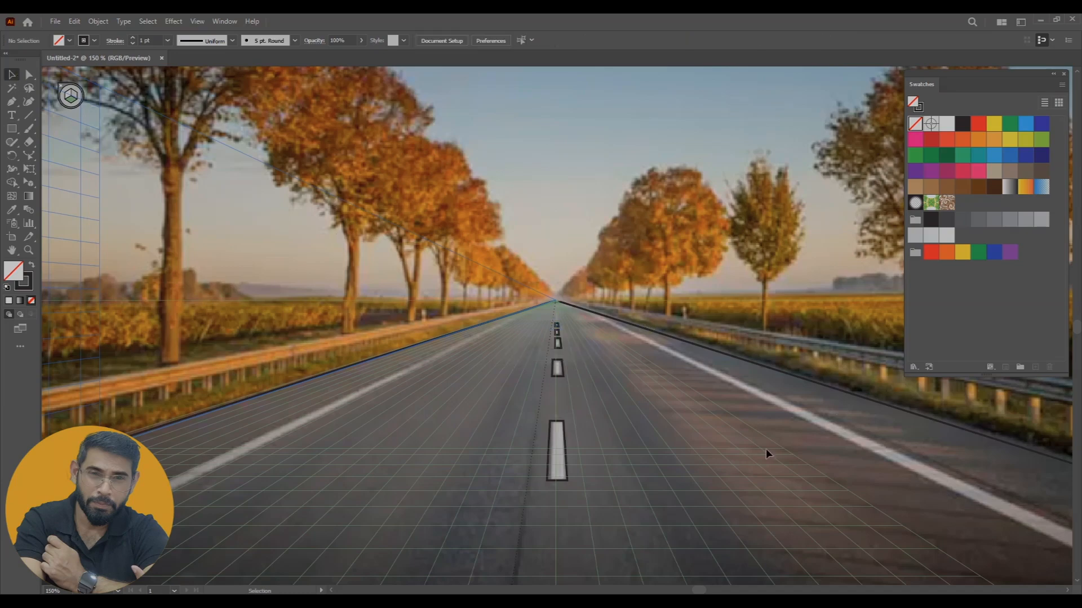
Set the stroke weight of the dash outline farthest up the road to 0.25 pt
{"action": "key", "text": "ctrl+plus"}
{"action": "key", "text": "ctrl+plus"}
{"action": "key", "text": "ctrl+plus"}
{"action": "key", "text": "ctrl+plus"}
{"action": "key", "text": "ctrl+plus"}
{"action": "key", "text": "ctrl+plus"}
{"action": "key", "text": "ctrl+plus"}
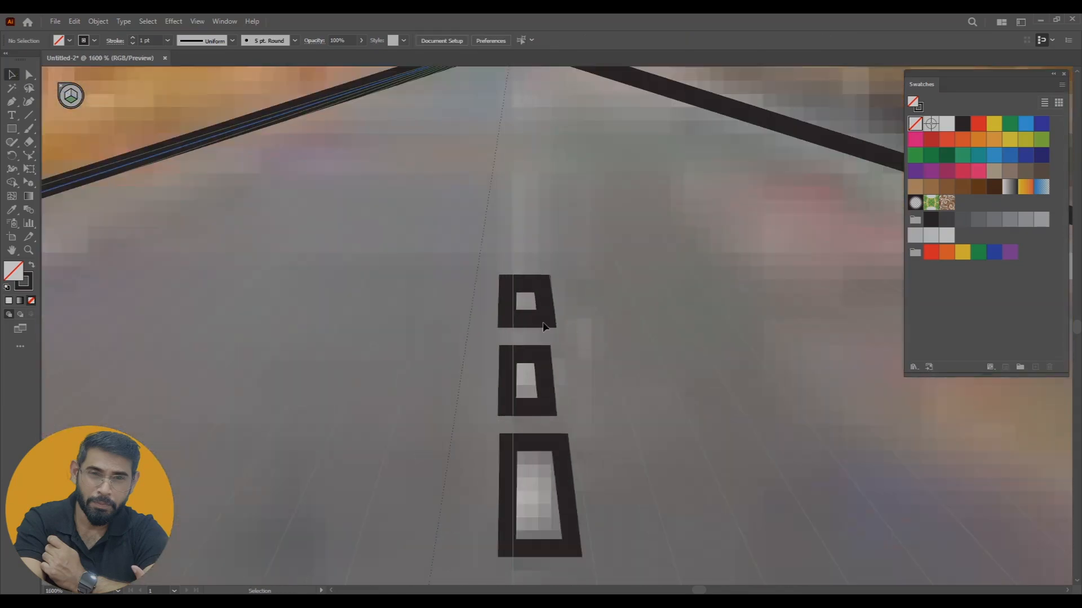
{"action": "left_click", "coordinate": [544, 325]}
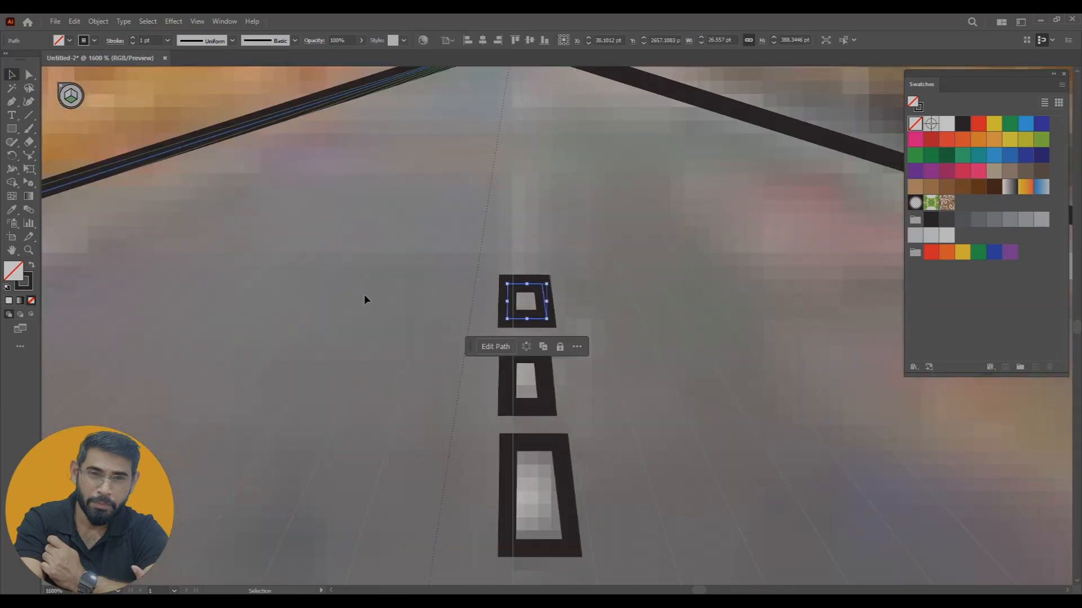
{"action": "left_click", "coordinate": [12, 128]}
{"action": "left_click", "coordinate": [167, 40]}
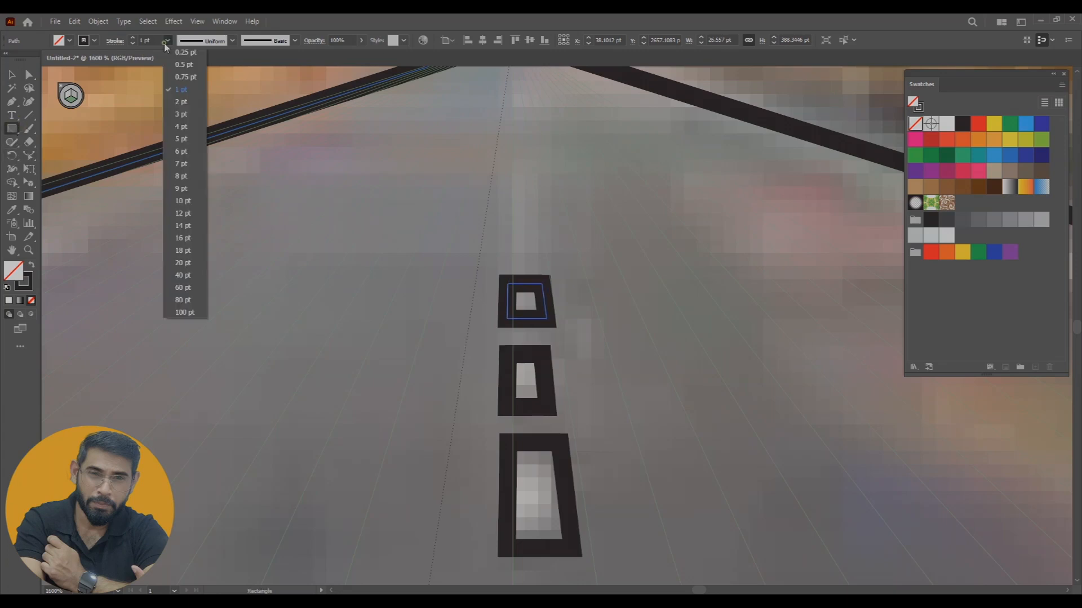
{"action": "left_click", "coordinate": [180, 52]}
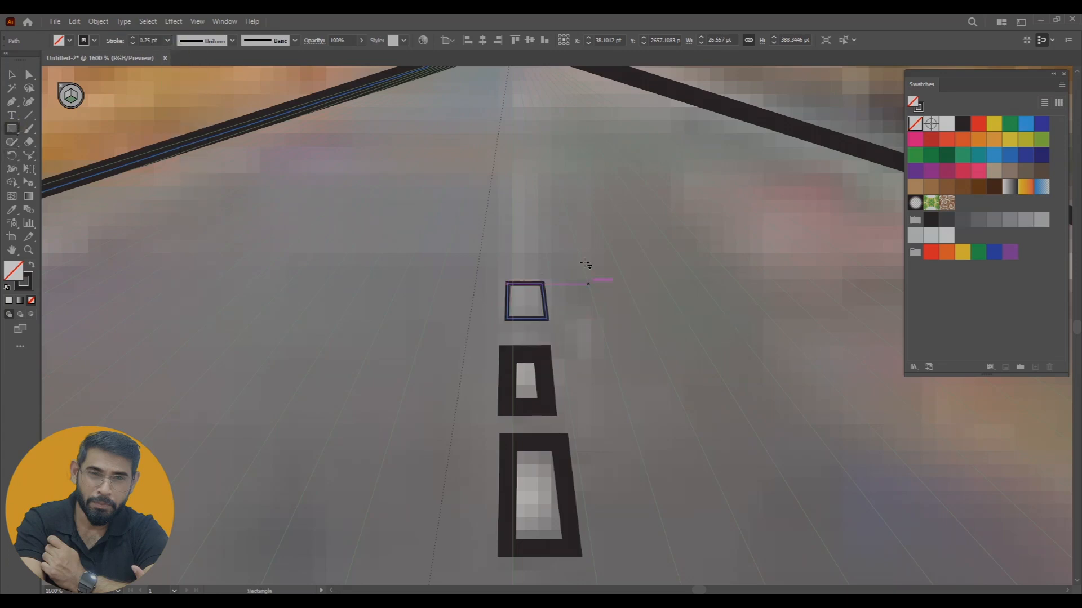
Set the stroke of the two dash outlines just in front of the farthest one to 0.25 pt
{"action": "left_click", "coordinate": [14, 77]}
{"action": "left_click", "coordinate": [500, 385]}
{"action": "left_click", "coordinate": [168, 41]}
{"action": "left_click", "coordinate": [181, 51]}
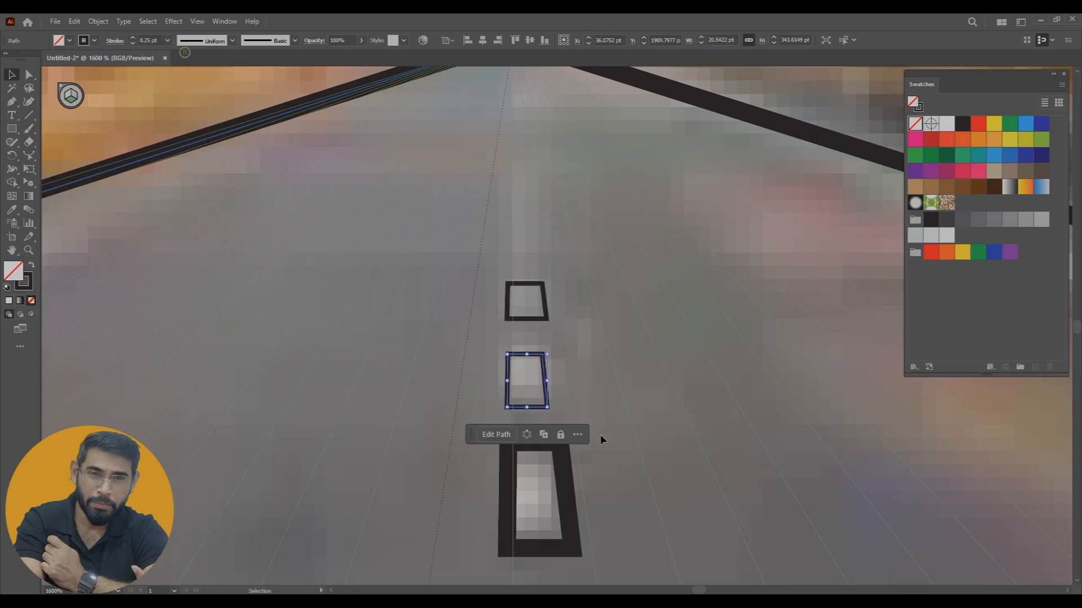
{"action": "left_click", "coordinate": [572, 513]}
{"action": "left_click", "coordinate": [168, 41]}
{"action": "left_click", "coordinate": [182, 52]}
Set the second-nearest dash outline's stroke to 0.25 pt and clear the selection
{"action": "left_click", "coordinate": [656, 474]}
{"action": "left_click_drag", "start_coordinate": [655, 474], "coordinate": [640, 137]}
{"action": "left_click", "coordinate": [566, 380]}
{"action": "left_click", "coordinate": [167, 41]}
{"action": "left_click", "coordinate": [182, 52]}
{"action": "left_click_drag", "start_coordinate": [645, 314], "coordinate": [637, 203]}
{"action": "key", "text": "ctrl+minus"}
{"action": "key", "text": "ctrl+minus"}
{"action": "key", "text": "ctrl+minus"}
{"action": "key", "text": "ctrl+minus"}
{"action": "key", "text": "ctrl+minus"}
{"action": "key", "text": "ctrl+minus"}
{"action": "left_click", "coordinate": [638, 498]}
Trace the road's left and right white edge lines with long thin rectangles on the ground plane
{"action": "key", "text": "ctrl+minus"}
{"action": "left_click_drag", "start_coordinate": [802, 504], "coordinate": [695, 413]}
{"action": "key", "text": "ctrl+minus"}
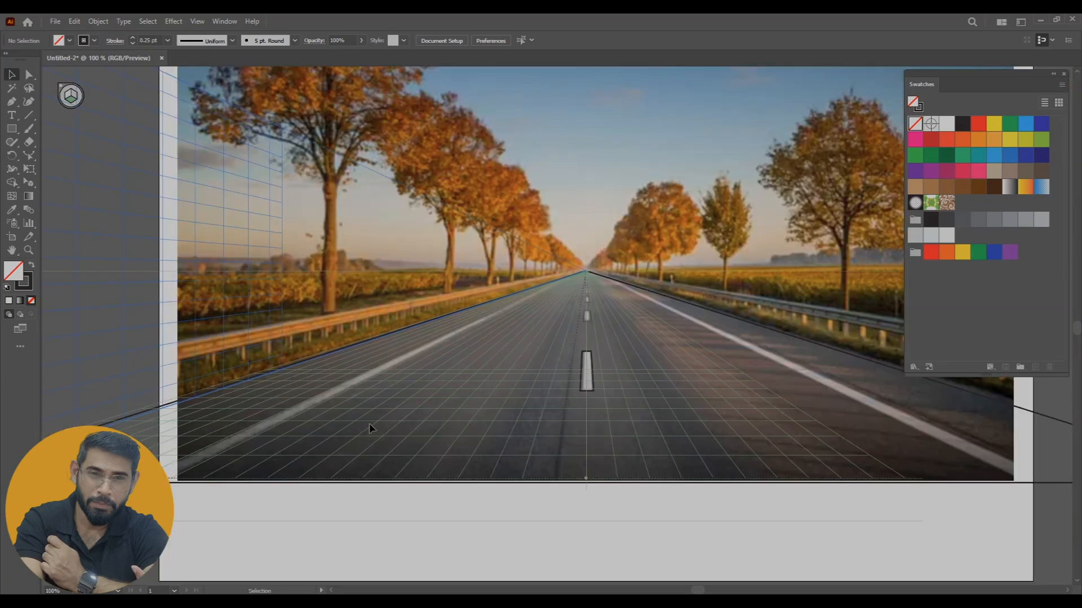
{"action": "left_click", "coordinate": [20, 134]}
{"action": "left_click_drag", "start_coordinate": [163, 463], "coordinate": [566, 272]}
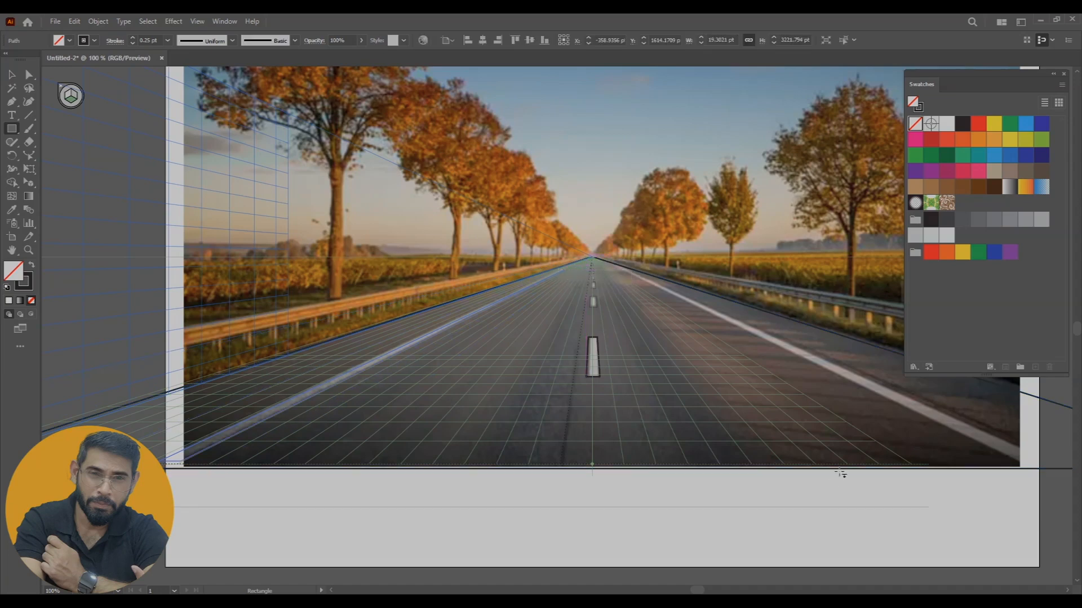
{"action": "left_click_drag", "start_coordinate": [1008, 468], "coordinate": [624, 272]}
Extend the far end of the right edge-line rectangle in perspective up to the vanishing point using Perspective Selection
{"action": "key", "text": "ctrl+equal"}
{"action": "key", "text": "ctrl+equal"}
{"action": "key", "text": "ctrl+equal"}
{"action": "key", "text": "ctrl+equal"}
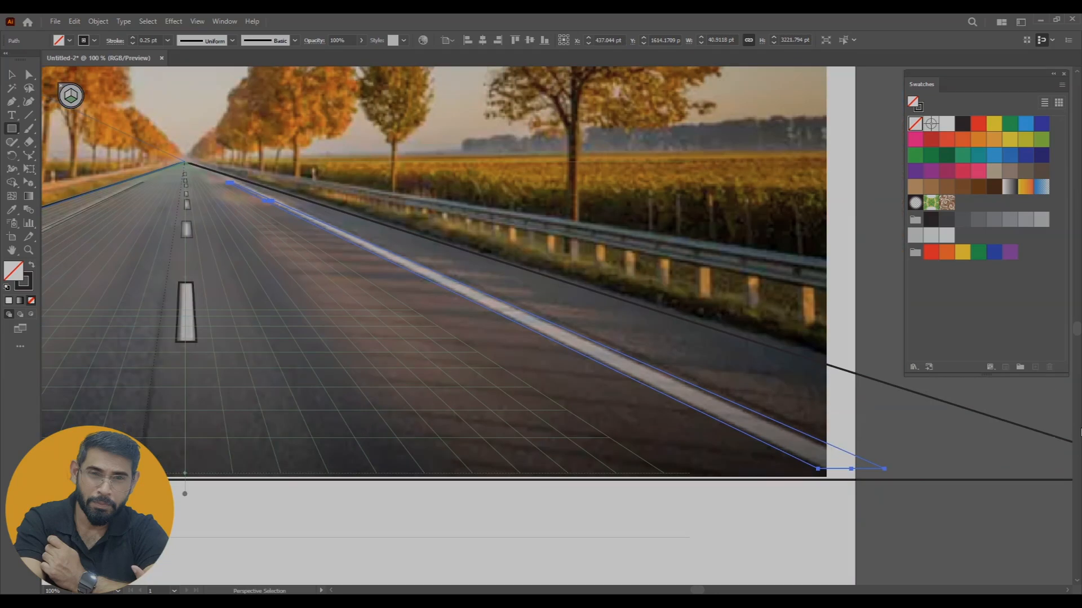
{"action": "left_click_drag", "start_coordinate": [357, 312], "coordinate": [789, 523]}
{"action": "left_click_drag", "start_coordinate": [150, 278], "coordinate": [741, 535]}
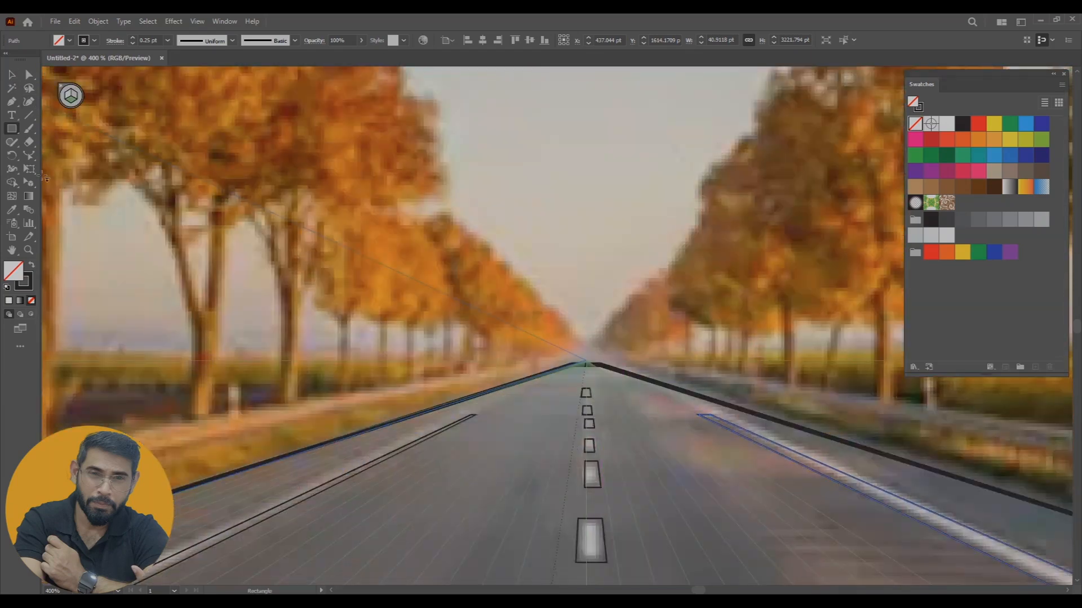
{"action": "left_click", "coordinate": [29, 170]}
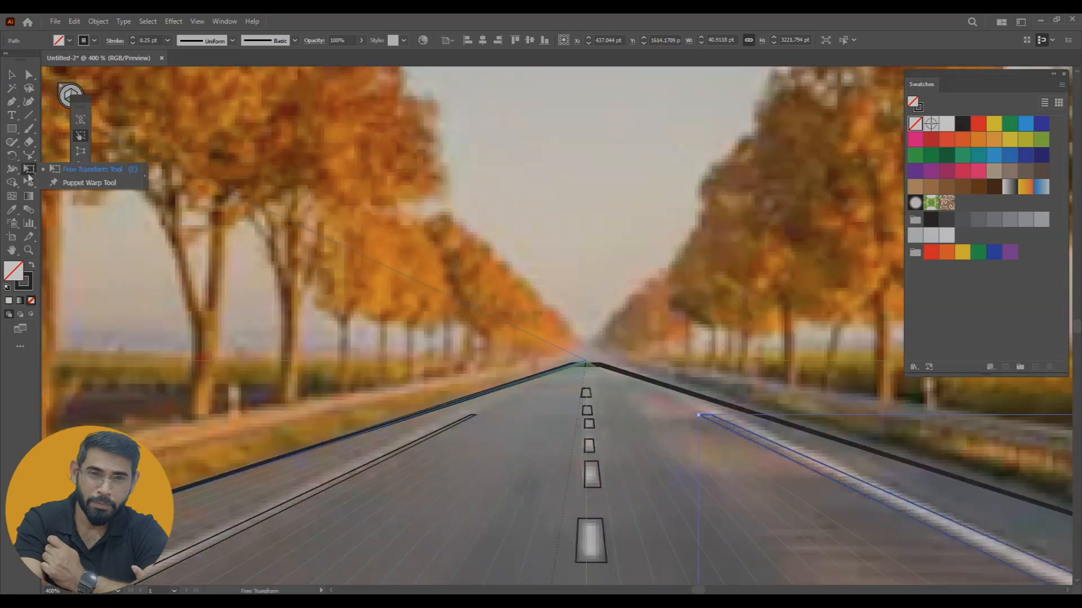
{"action": "left_click", "coordinate": [29, 182]}
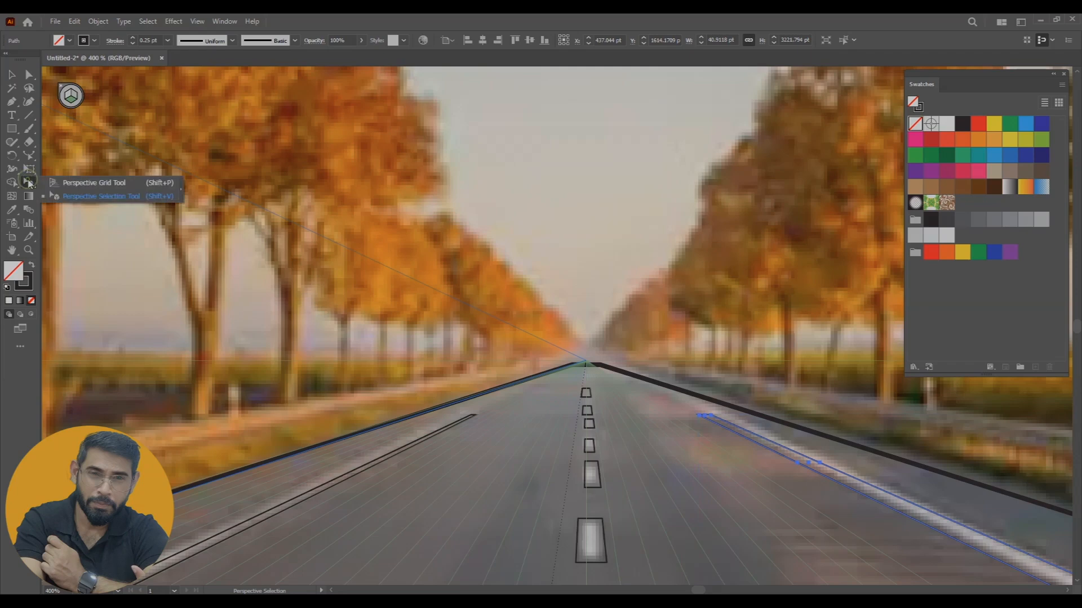
{"action": "left_click", "coordinate": [77, 201]}
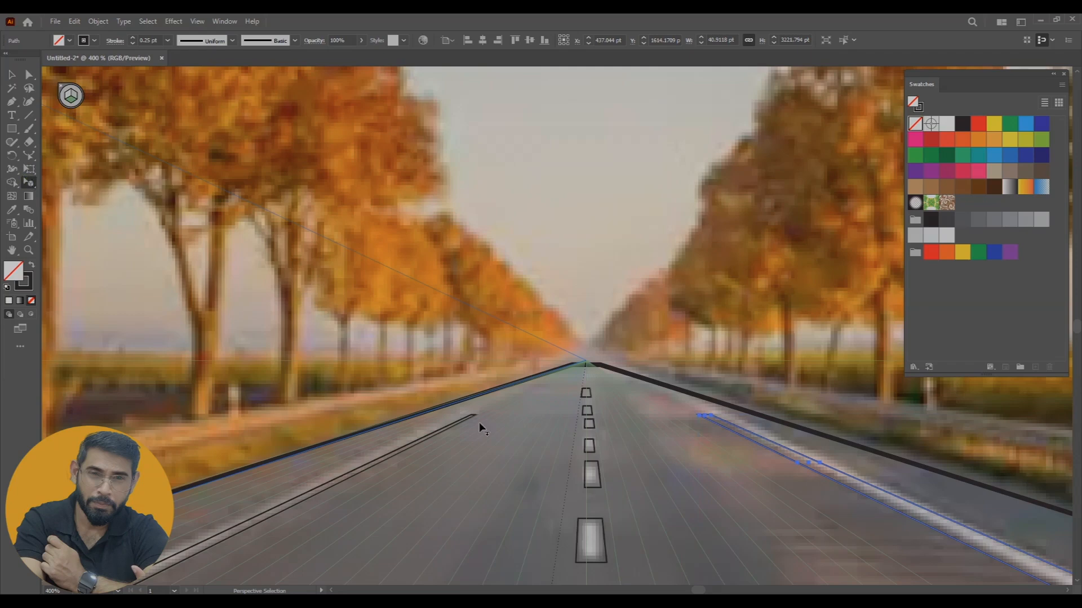
{"action": "left_click_drag", "start_coordinate": [711, 417], "coordinate": [608, 372]}
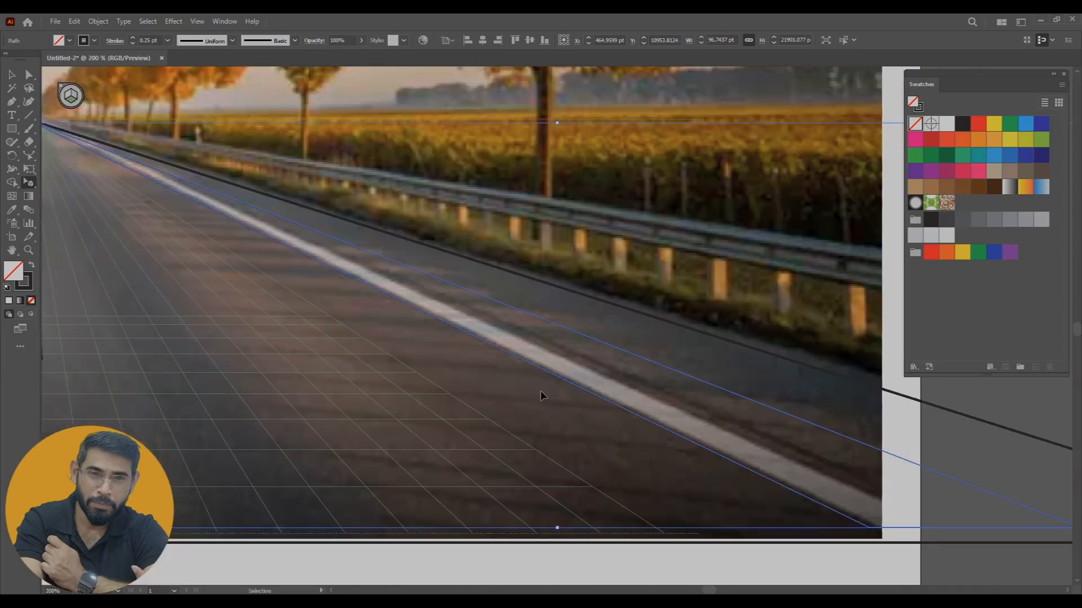
Narrow the right edge-line rectangle in perspective to the width of the white line and check its fit up close
{"action": "left_click_drag", "start_coordinate": [540, 390], "coordinate": [867, 494]}
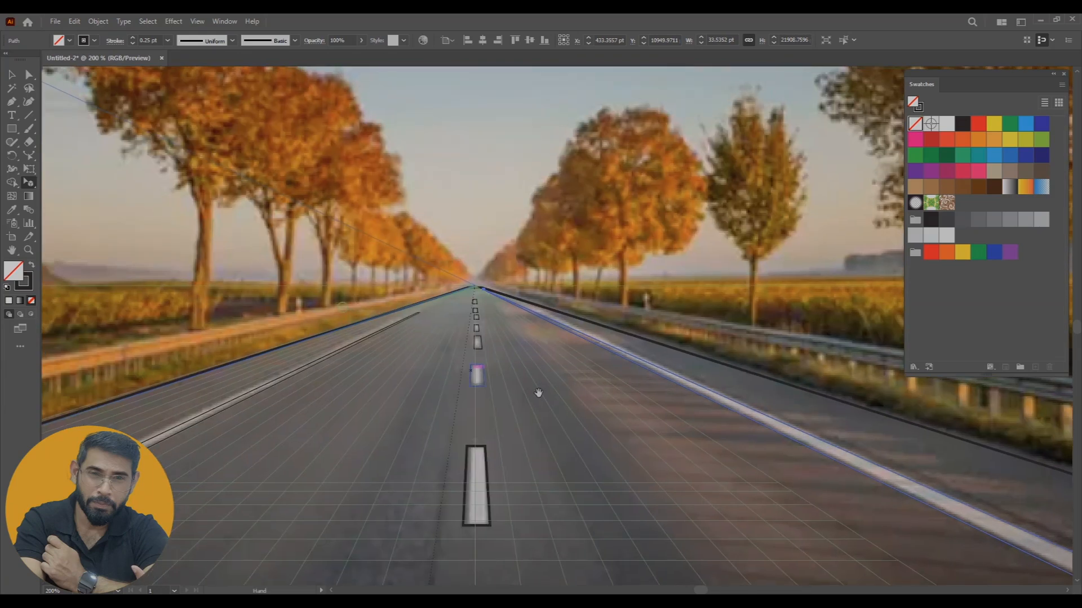
{"action": "left_click_drag", "start_coordinate": [479, 383], "coordinate": [605, 392]}
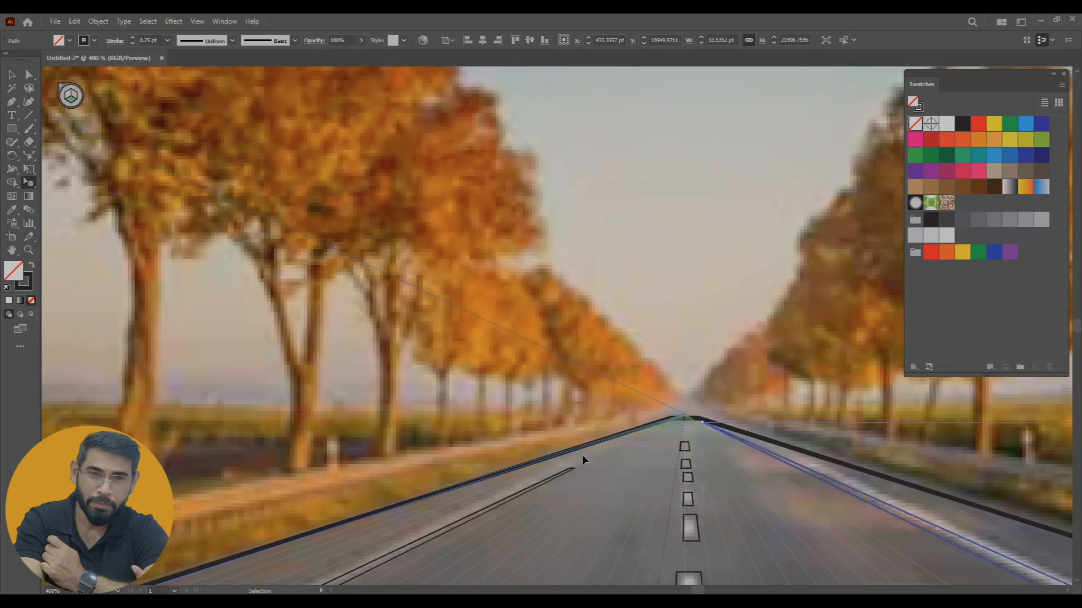
{"action": "key", "text": "ctrl+plus"}
{"action": "key", "text": "ctrl+plus"}
{"action": "key", "text": "ctrl+plus"}
{"action": "key", "text": "ctrl+plus"}
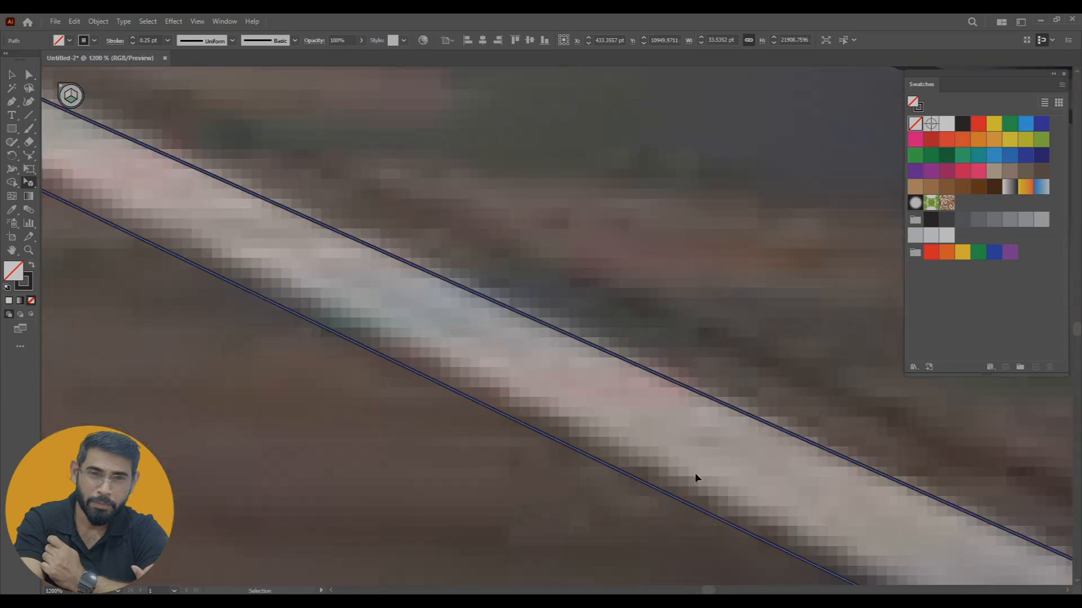
Extend the left edge-line rectangle in perspective to the vanishing point and align it with the white line
{"action": "key", "text": "space"}
{"action": "left_click_drag", "start_coordinate": [300, 254], "coordinate": [879, 530]}
{"action": "left_click_drag", "start_coordinate": [254, 270], "coordinate": [517, 392]}
{"action": "left_click_drag", "start_coordinate": [186, 191], "coordinate": [902, 531]}
{"action": "left_click_drag", "start_coordinate": [180, 198], "coordinate": [539, 406]}
{"action": "left_click_drag", "start_coordinate": [663, 403], "coordinate": [498, 311]}
{"action": "left_click_drag", "start_coordinate": [300, 395], "coordinate": [859, 198]}
{"action": "left_click_drag", "start_coordinate": [416, 229], "coordinate": [671, 371]}
{"action": "left_click", "coordinate": [607, 332]}
{"action": "key", "text": "space"}
{"action": "left_click_drag", "start_coordinate": [703, 315], "coordinate": [524, 465]}
{"action": "left_click_drag", "start_coordinate": [425, 478], "coordinate": [624, 120]}
{"action": "key", "text": "space"}
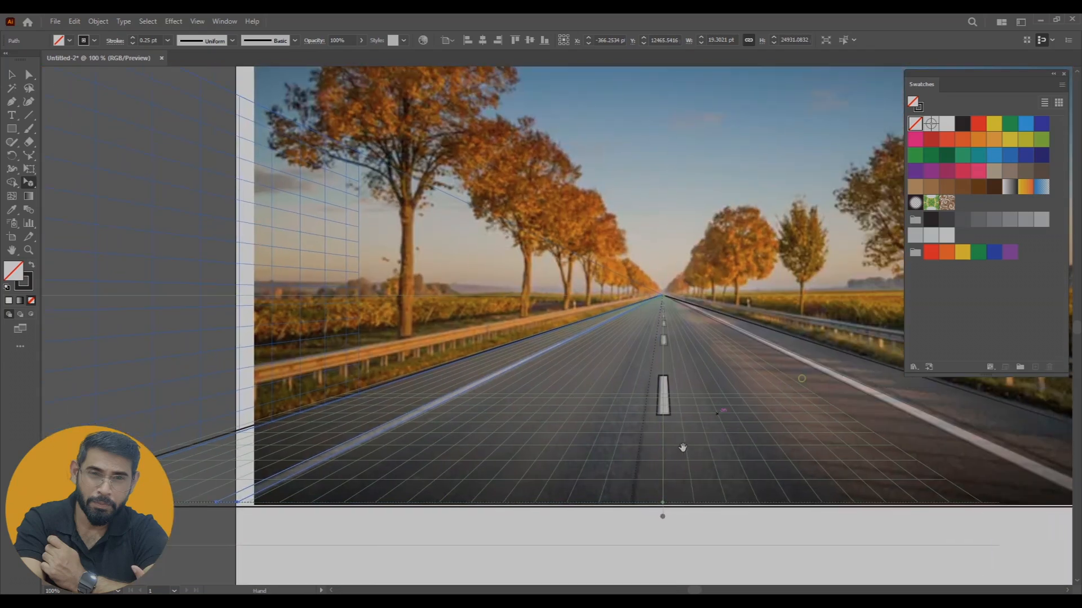
{"action": "left_click_drag", "start_coordinate": [771, 327], "coordinate": [651, 396]}
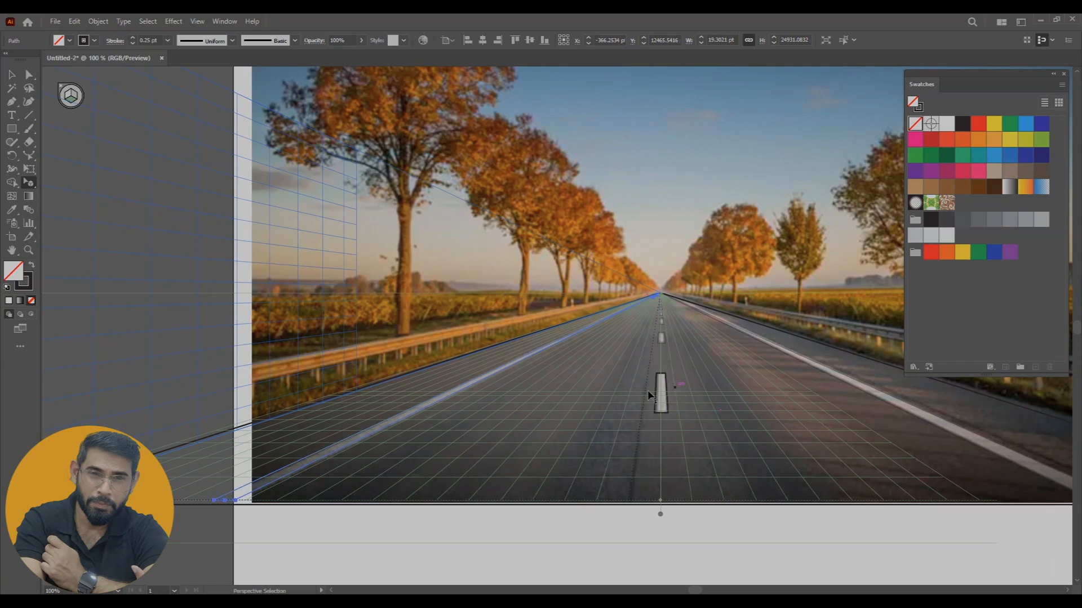
Try to fill the road rectangle with the light grey sampled from the nearest centre-line dash, then undo it
{"action": "left_click", "coordinate": [11, 73]}
{"action": "left_click", "coordinate": [445, 364]}
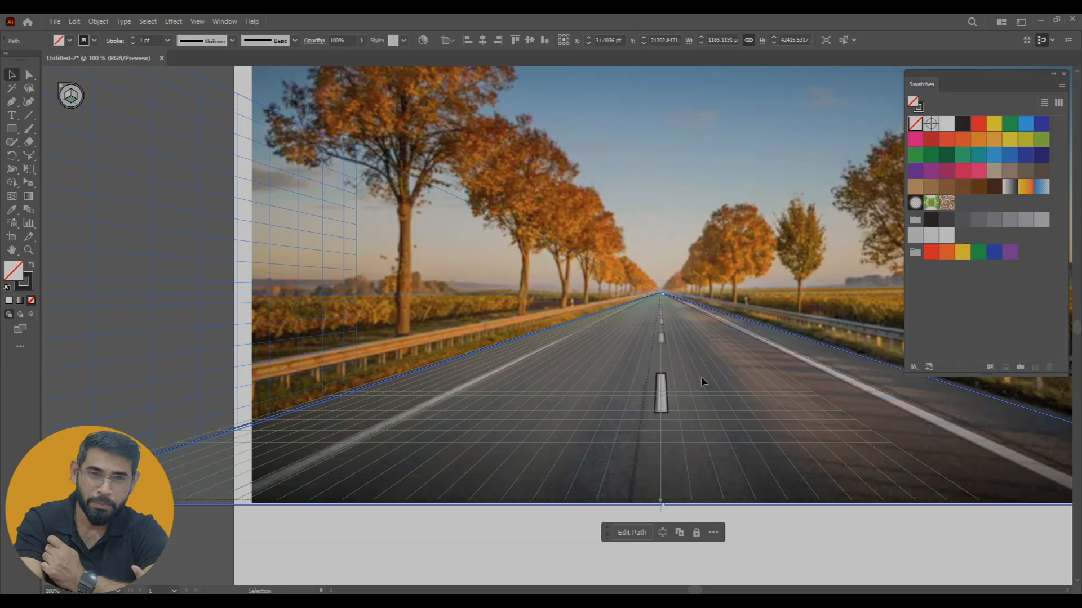
{"action": "key", "text": "i"}
{"action": "left_click", "coordinate": [665, 392]}
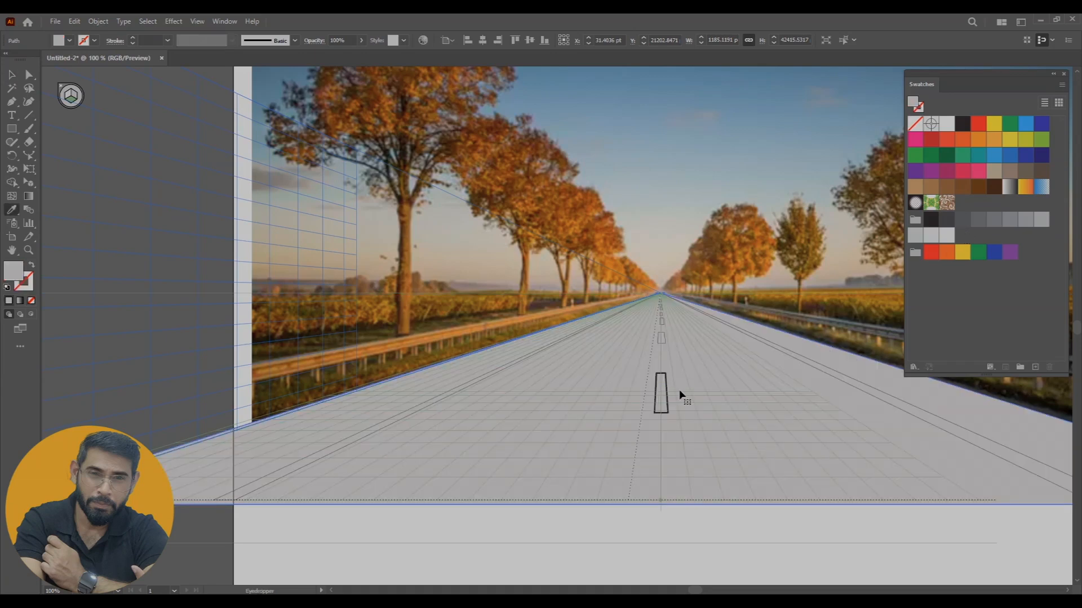
{"action": "key", "text": "ctrl+z"}
Fill the nearest centre-line dash outline with its light grey sampled from the photo, without a stroke
{"action": "key", "text": "ctrl+plus"}
{"action": "key", "text": "ctrl+plus"}
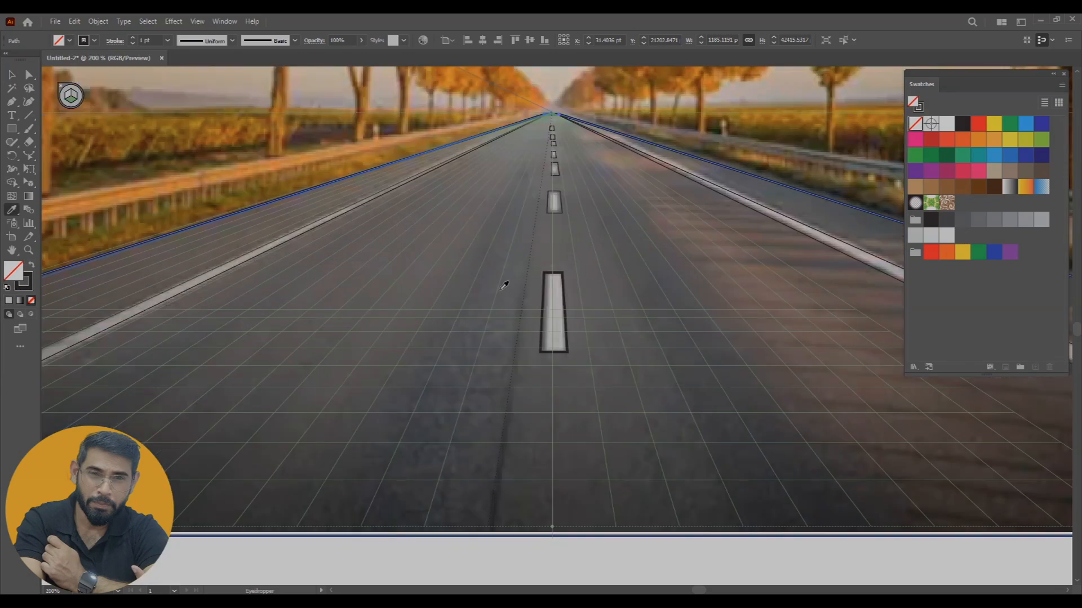
{"action": "left_click", "coordinate": [12, 74]}
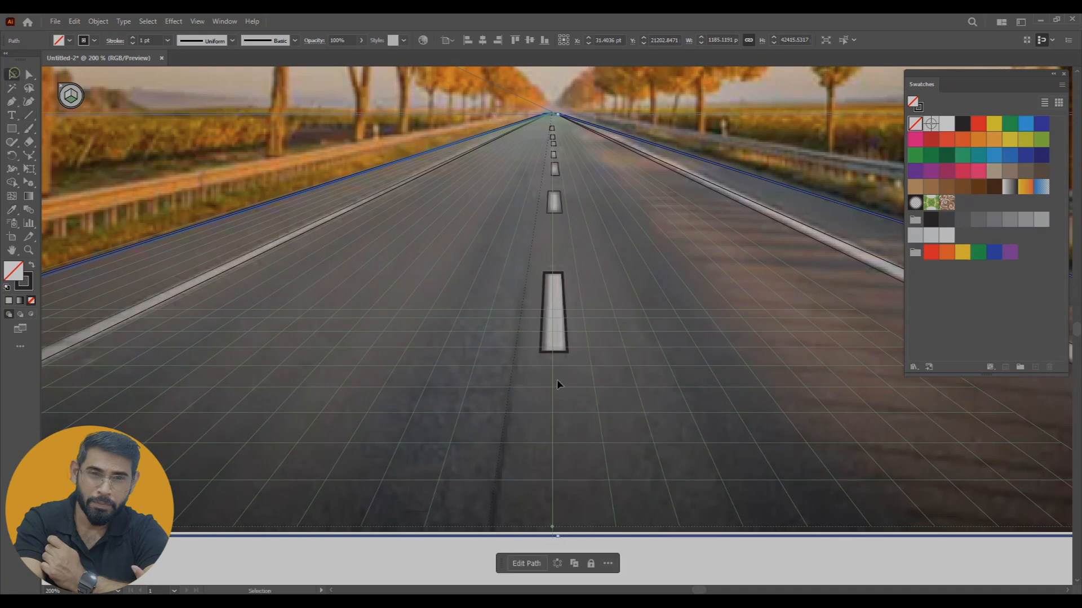
{"action": "left_click", "coordinate": [562, 355]}
{"action": "key", "text": "i"}
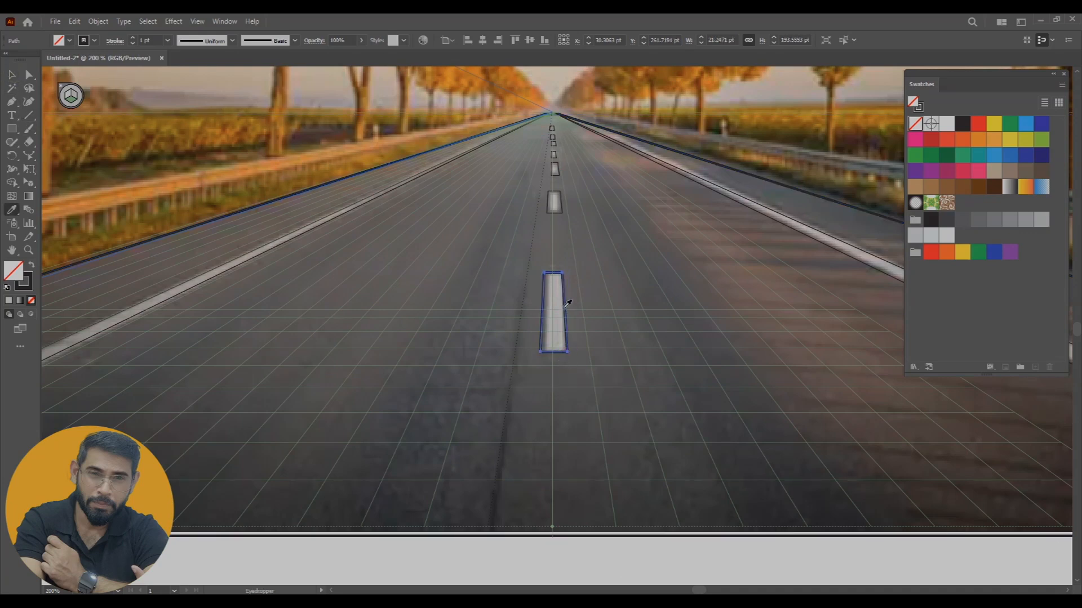
{"action": "left_click", "coordinate": [565, 302]}
{"action": "scroll", "coordinate": [620, 388], "scroll_direction": "up", "scroll_amount": 4}
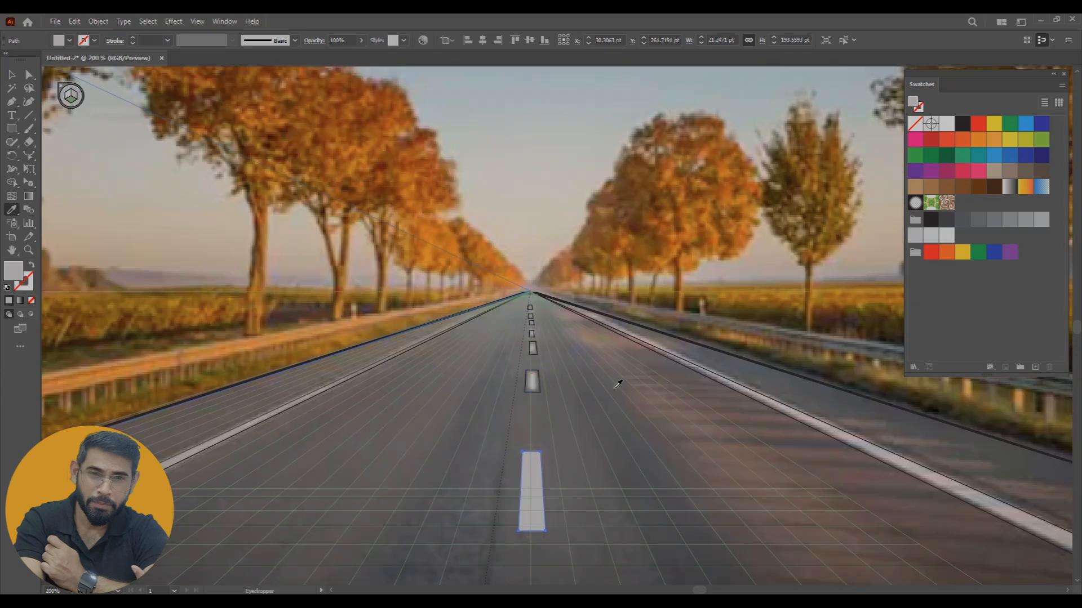
Fill the second-nearest centre-line dash with a sampled light grey and no stroke
{"action": "key", "text": "ctrl+plus"}
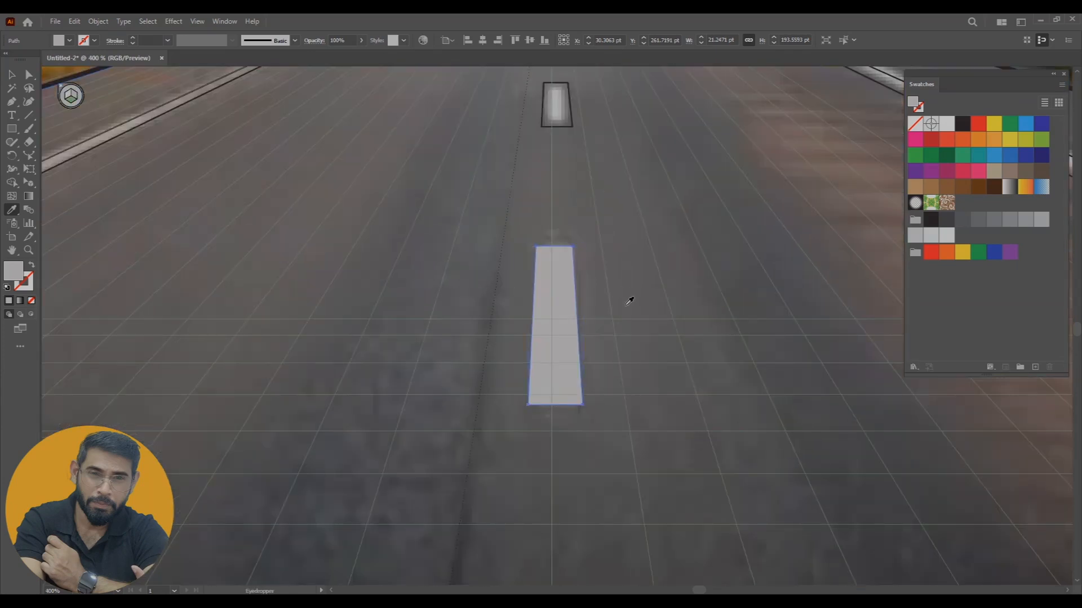
{"action": "left_click", "coordinate": [570, 124], "text": "ctrl"}
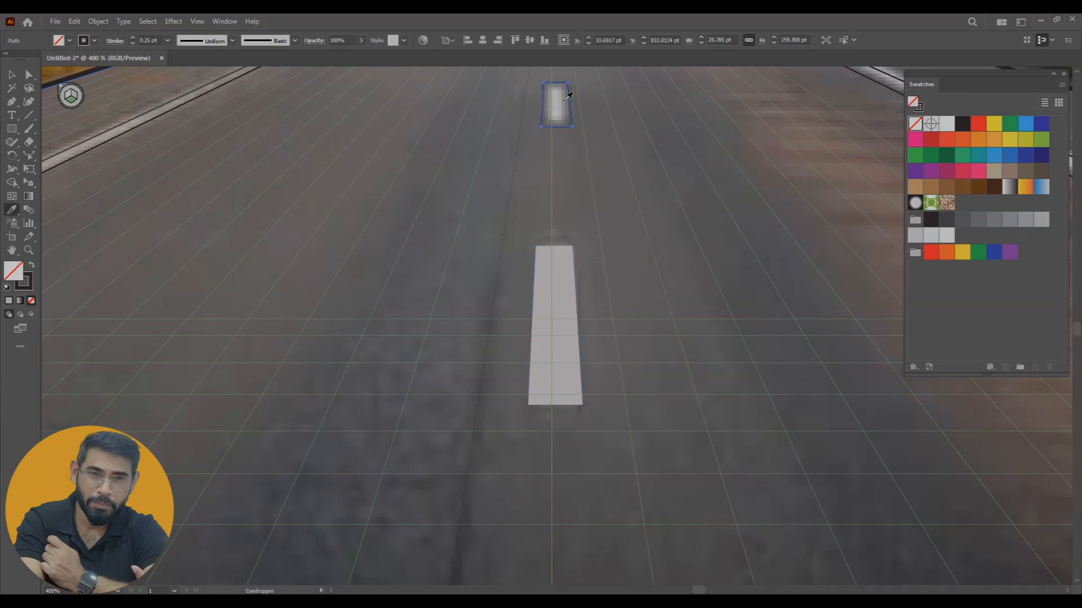
{"action": "left_click", "coordinate": [559, 282]}
{"action": "left_click_drag", "start_coordinate": [670, 127], "coordinate": [659, 373]}
{"action": "key", "text": "v"}
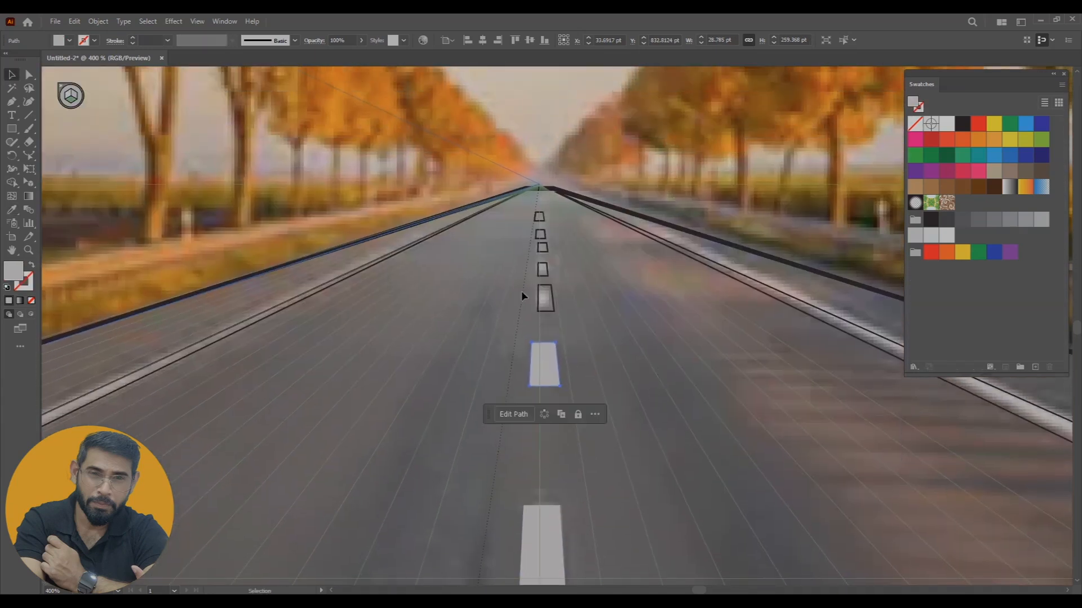
Fill the third-nearest centre-line dash with the light grey sampled at the dash itself, without a stroke
{"action": "left_click", "coordinate": [554, 302]}
{"action": "key", "text": "i"}
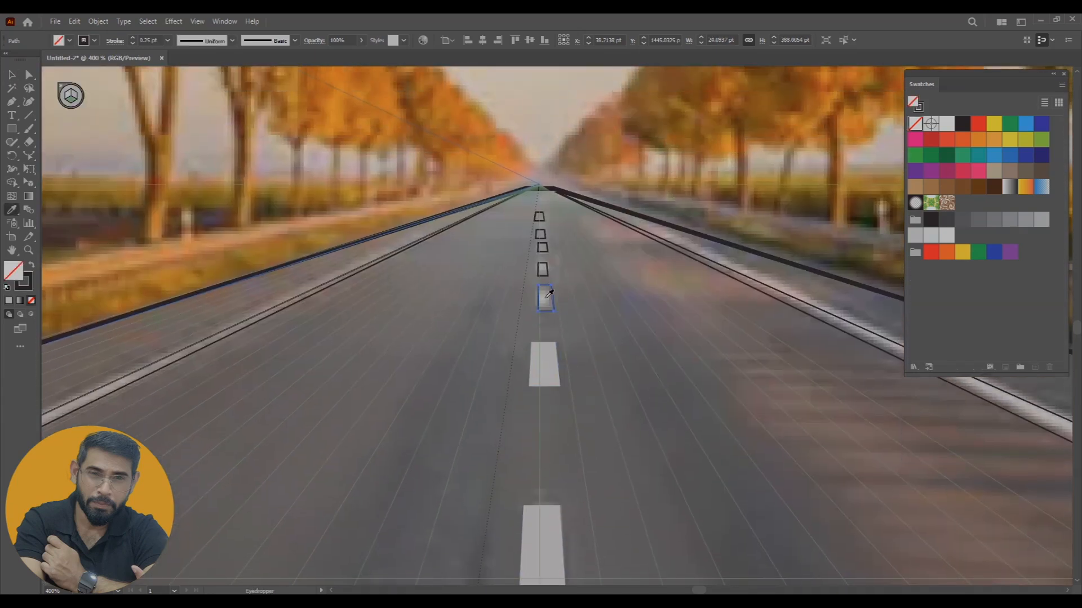
{"action": "left_click", "coordinate": [545, 297]}
{"action": "left_click_drag", "start_coordinate": [630, 268], "coordinate": [627, 339]}
{"action": "key", "text": "v"}
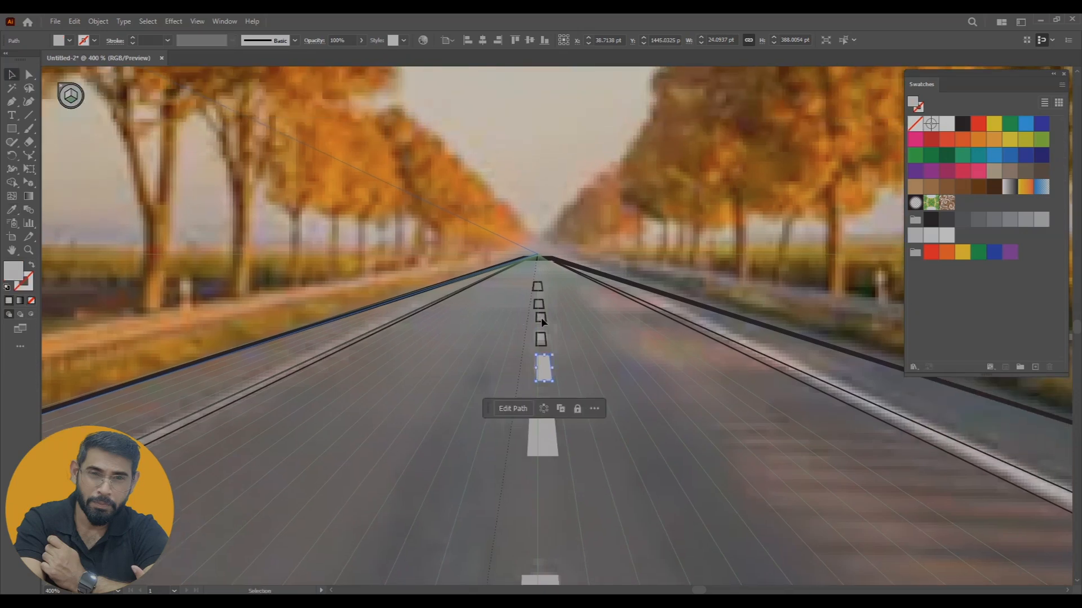
Fill the fourth-nearest centre-line dash outline with a sampled light grey and no stroke
{"action": "left_click", "coordinate": [542, 336]}
{"action": "key", "text": "i"}
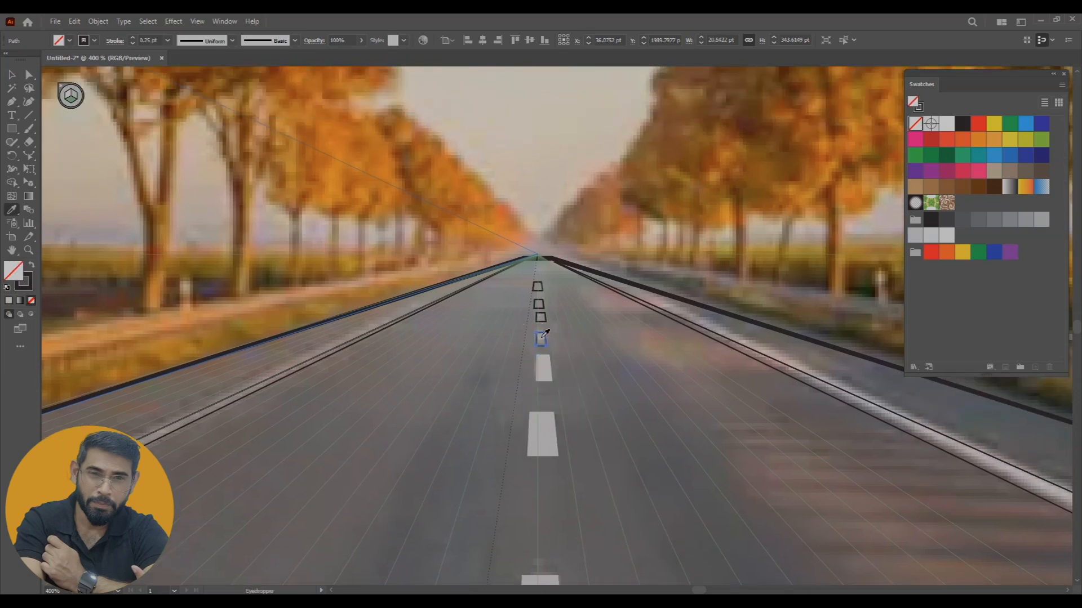
{"action": "left_click", "coordinate": [545, 335]}
{"action": "left_click", "coordinate": [542, 365], "text": "shift"}
{"action": "key", "text": "i"}
{"action": "key", "text": "v"}
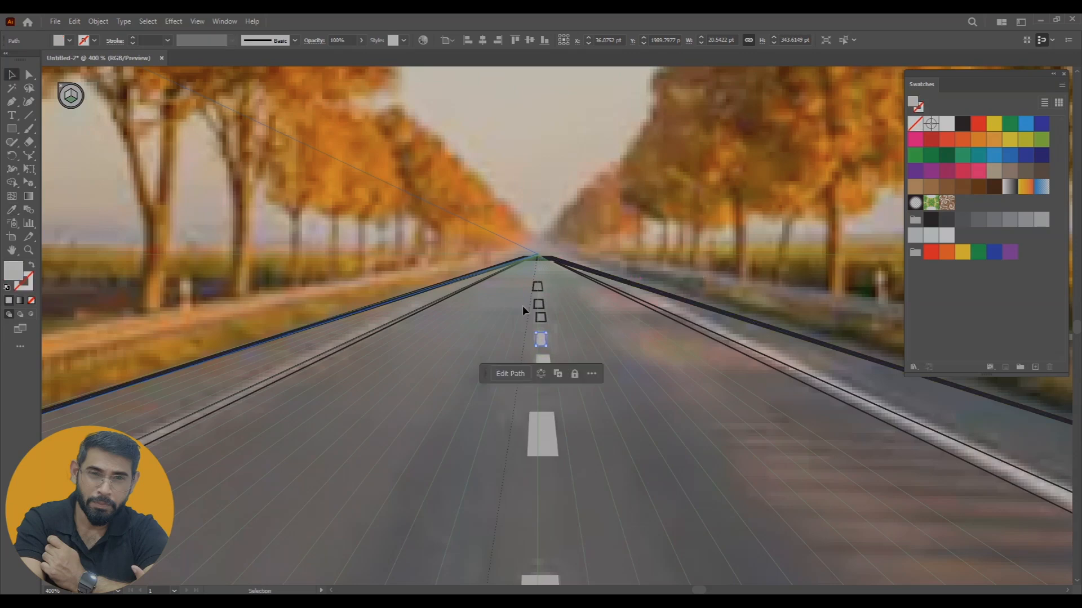
Fill the three farthest centre-line dash outlines with the light grey sampled from the second-nearest dash, without a stroke
{"action": "left_click", "coordinate": [540, 317]}
{"action": "key", "text": "i"}
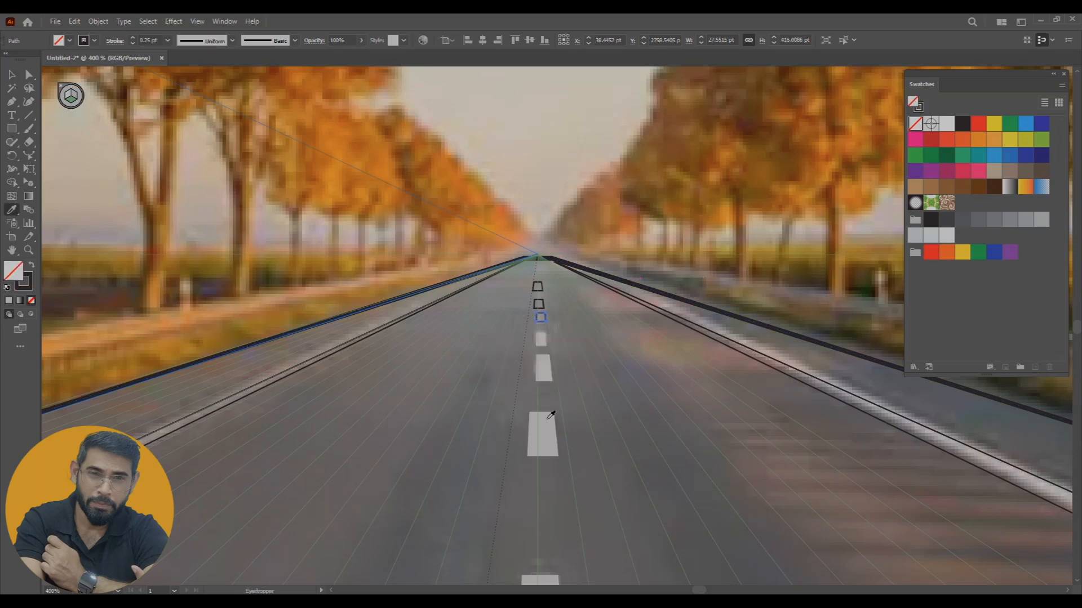
{"action": "left_click", "coordinate": [550, 426]}
{"action": "key", "text": "v"}
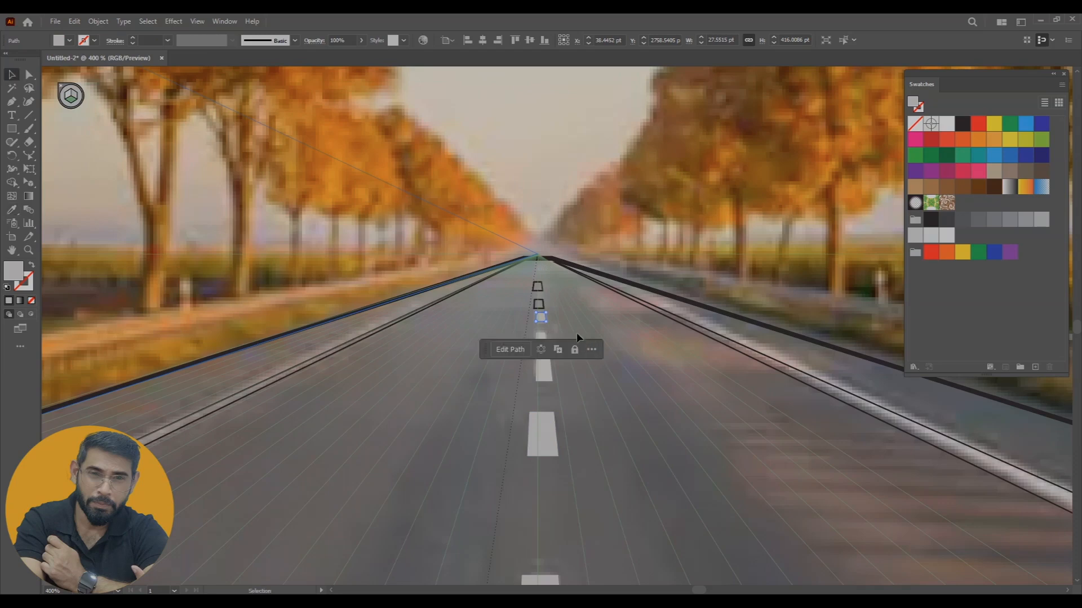
{"action": "left_click", "coordinate": [545, 306]}
{"action": "key", "text": "i"}
{"action": "left_click", "coordinate": [554, 430]}
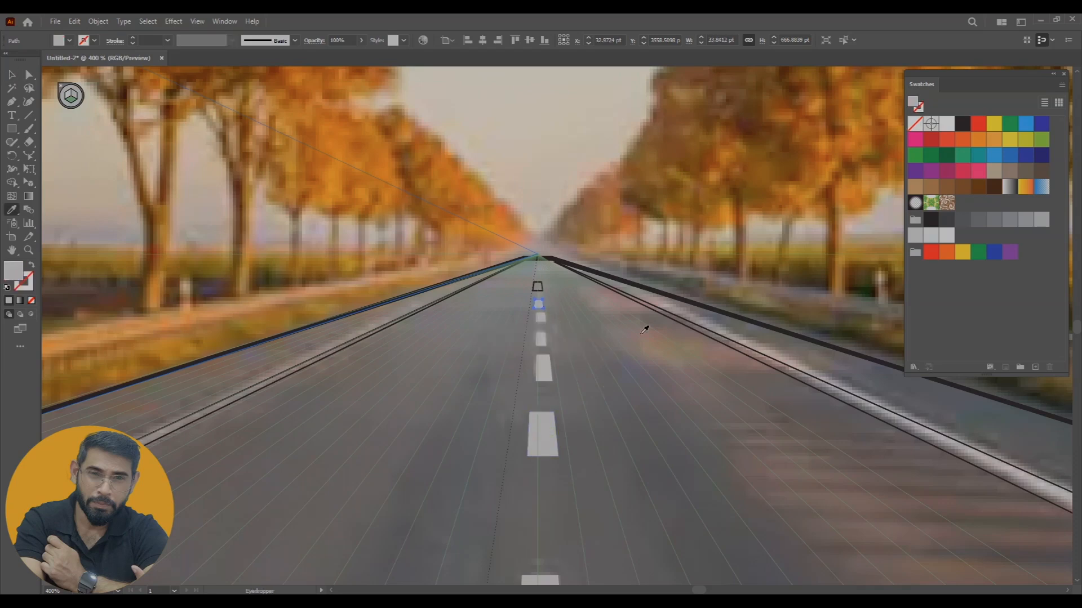
{"action": "key", "text": "v"}
{"action": "left_click", "coordinate": [544, 289]}
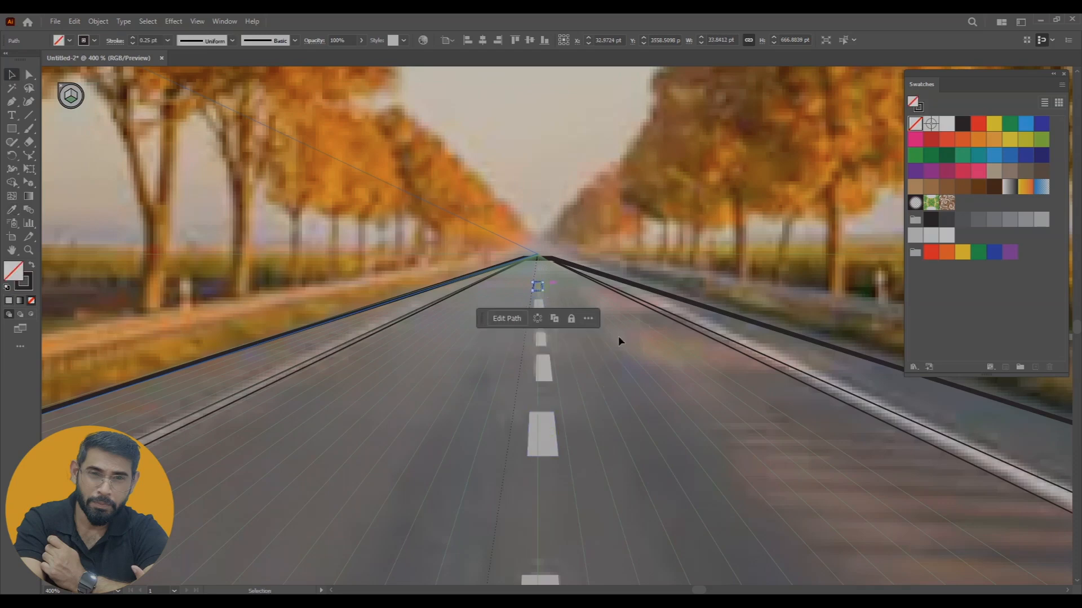
{"action": "key", "text": "i"}
{"action": "left_click", "coordinate": [550, 429]}
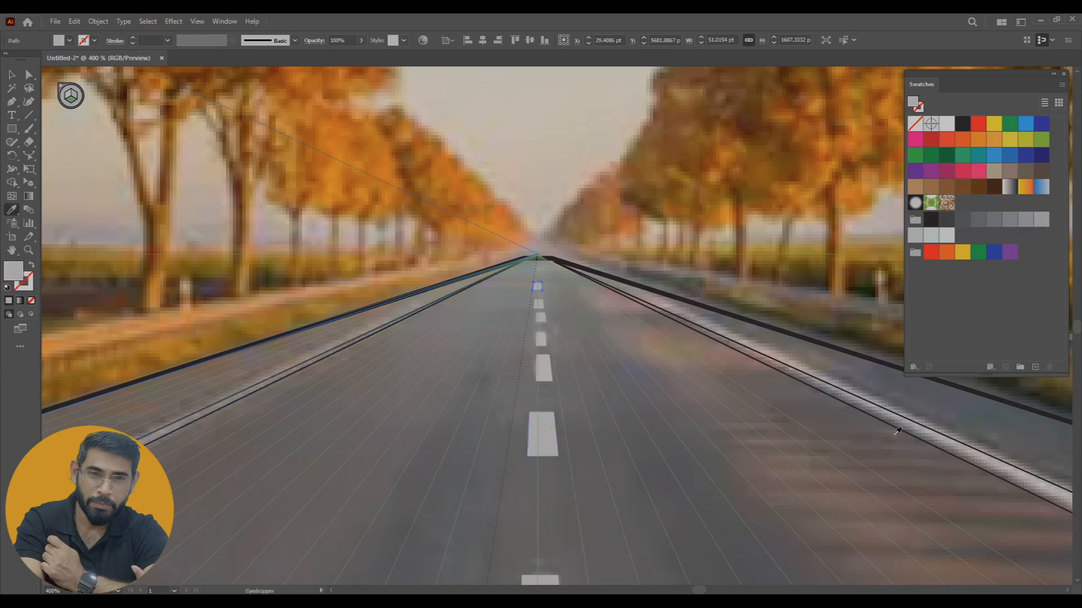
Fill the right edge-line outline of the road with light grey sampled from the photo's line, without a stroke
{"action": "left_click_drag", "start_coordinate": [897, 433], "coordinate": [701, 339]}
{"action": "key", "text": "v"}
{"action": "left_click", "coordinate": [704, 324]}
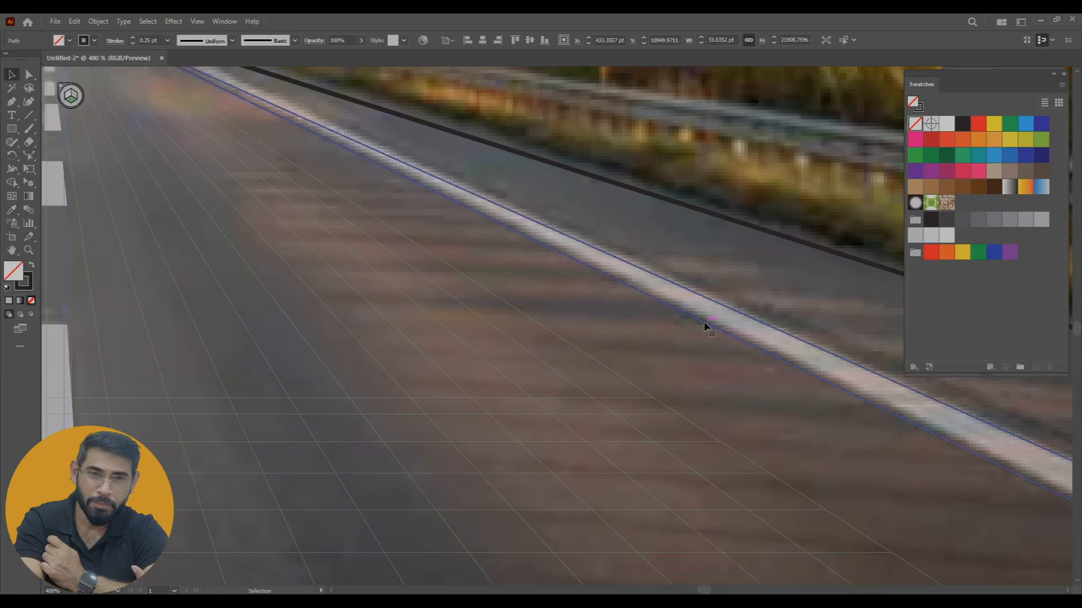
{"action": "key", "text": "i"}
{"action": "left_click", "coordinate": [734, 315]}
Fill the left edge-line outline of the road with light grey sampled from the photo's line, without a stroke
{"action": "scroll", "coordinate": [490, 333], "scroll_direction": "left", "scroll_amount": 5}
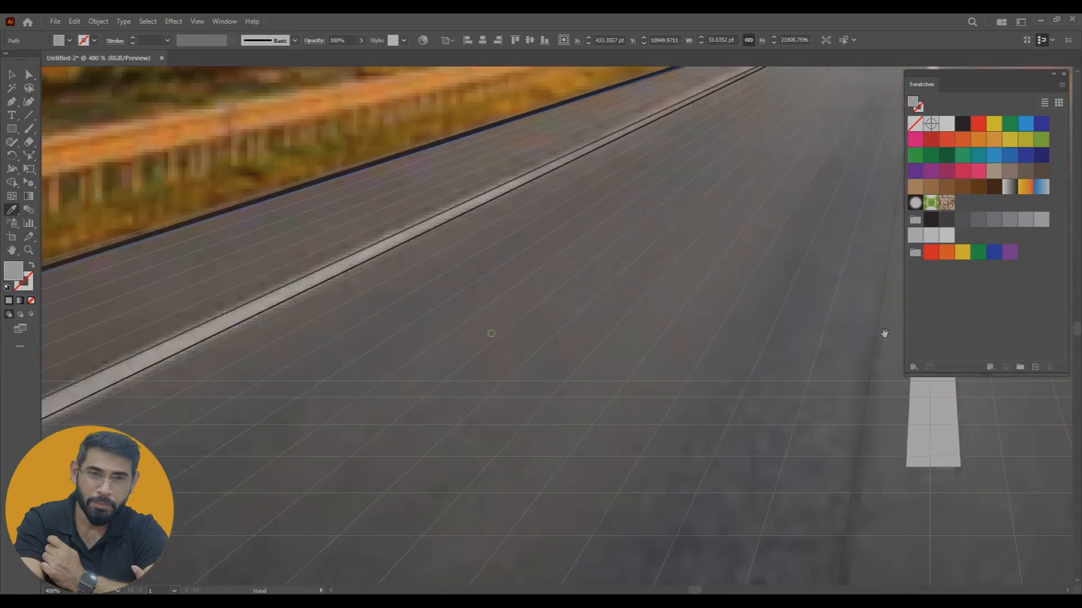
{"action": "left_click", "coordinate": [326, 277], "text": "ctrl"}
{"action": "key", "text": "v"}
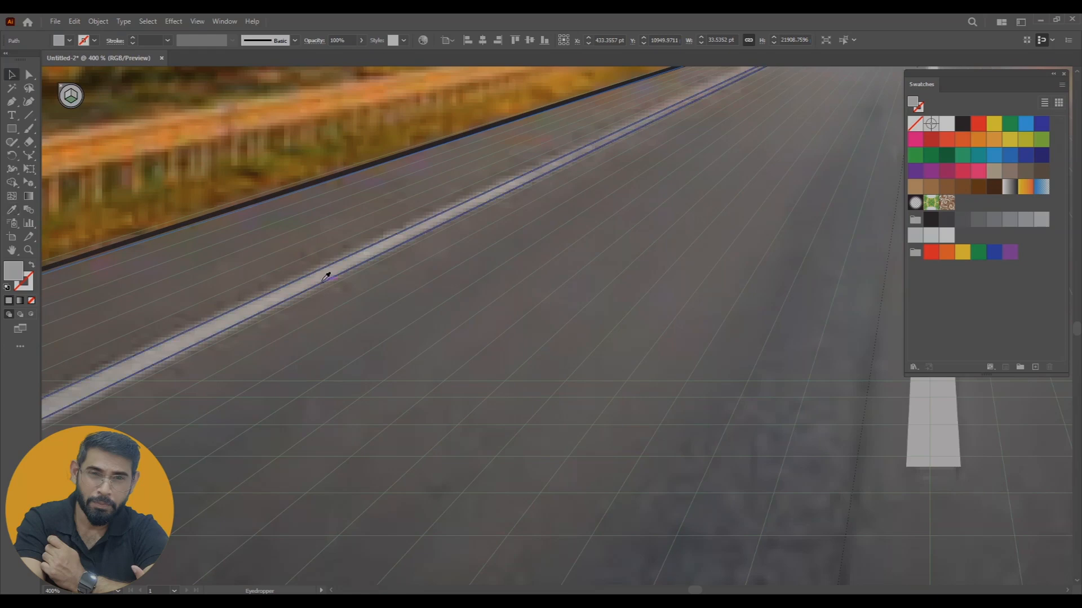
{"action": "left_click", "coordinate": [322, 288]}
{"action": "key", "text": "i"}
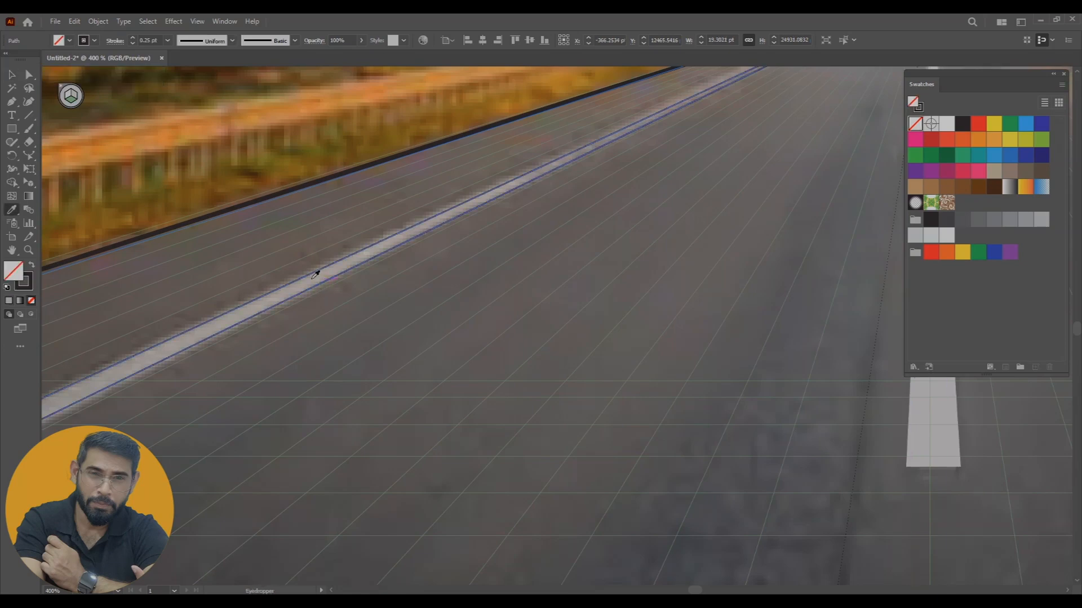
{"action": "left_click", "coordinate": [302, 283]}
Fill the large road shape with the asphalt grey sampled from the photo, without a stroke
{"action": "mouse_move", "coordinate": [867, 226]}
{"action": "left_mouse_down"}
{"action": "mouse_move", "coordinate": [285, 265]}
{"action": "mouse_move", "coordinate": [535, 316]}
{"action": "left_mouse_up"}
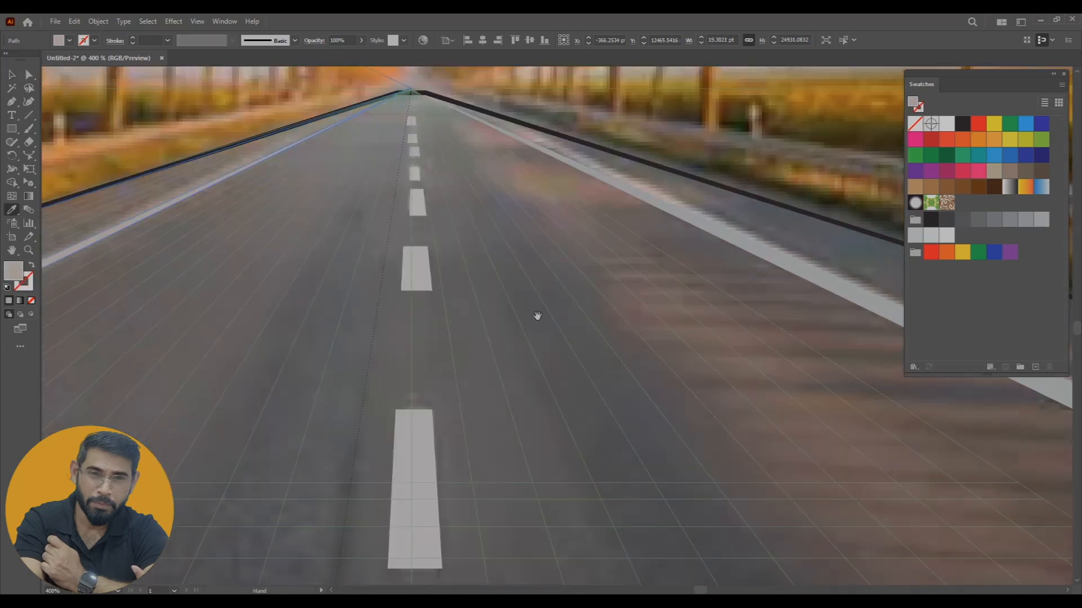
{"action": "key", "text": "w"}
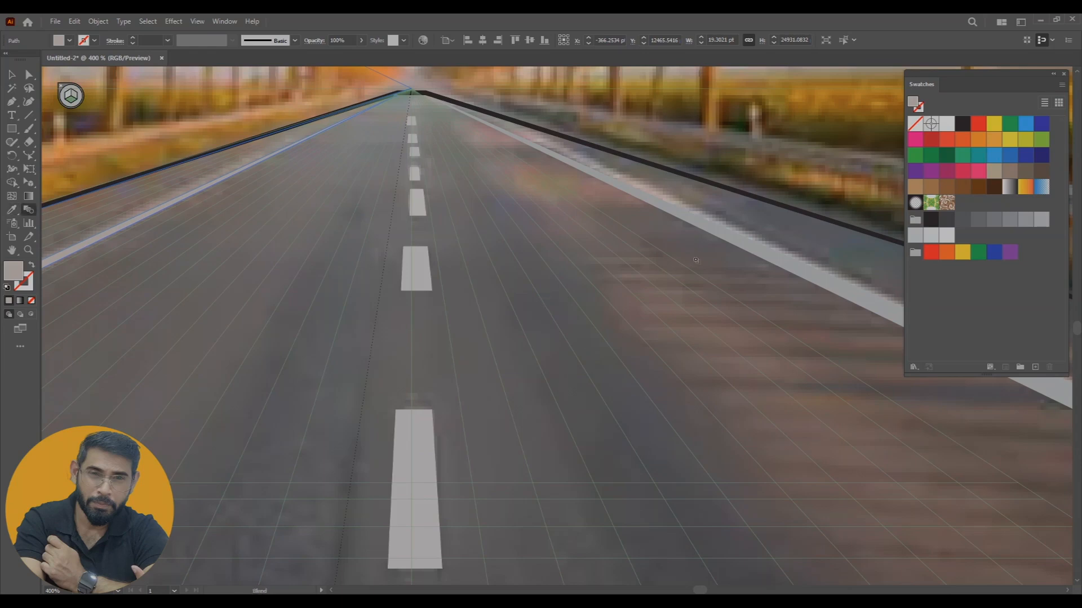
{"action": "key", "text": "v"}
{"action": "left_click", "coordinate": [804, 212]}
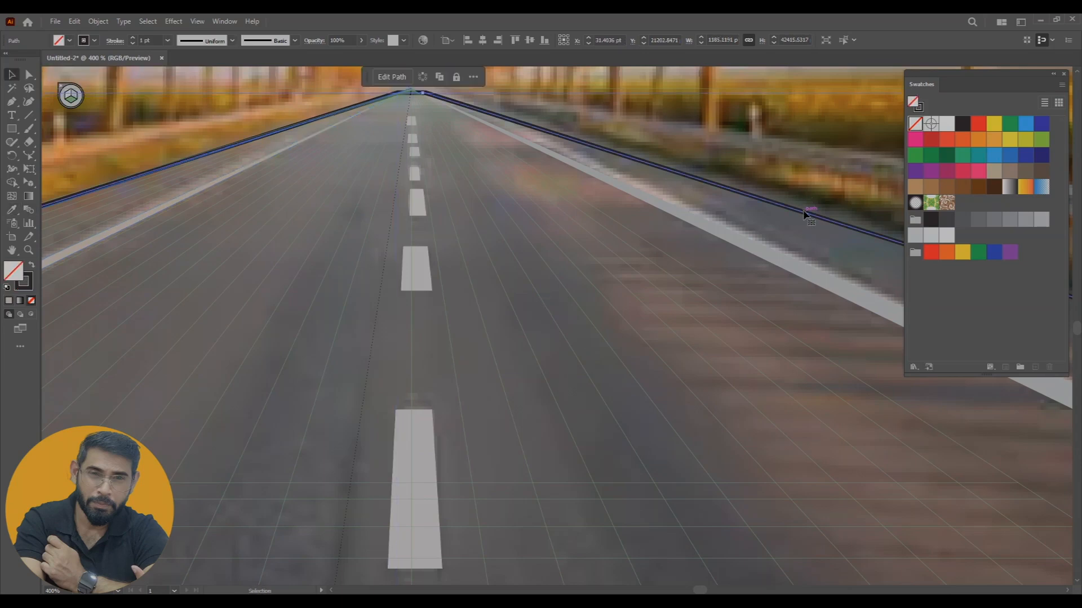
{"action": "key", "text": "i"}
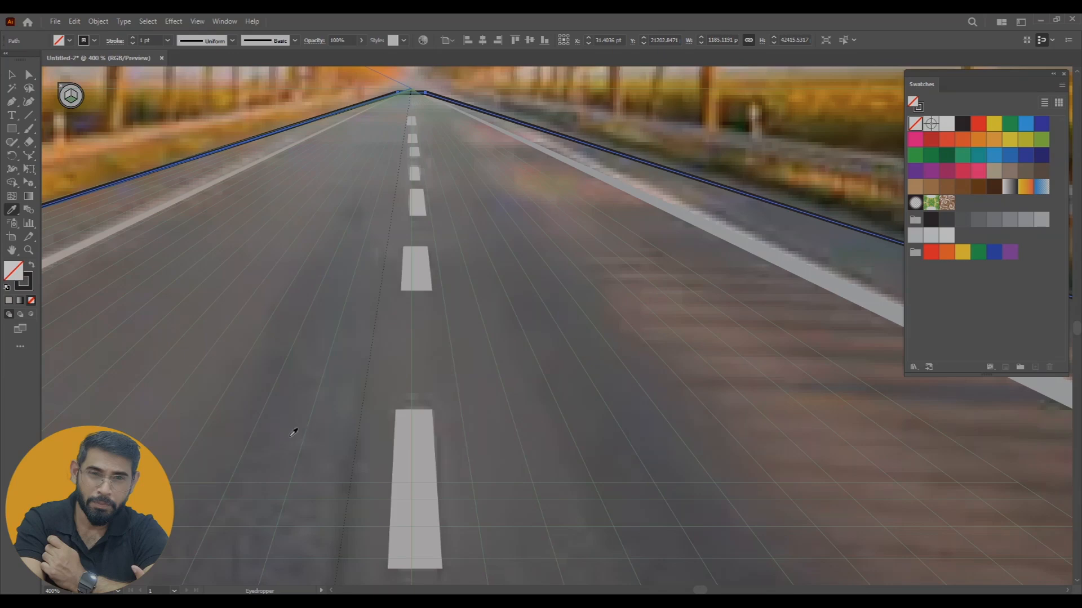
{"action": "left_click", "coordinate": [341, 401]}
Recolour the road shape with the darker grey swatch next to black in the grays group, and deselect it
{"action": "key", "text": "ctrl+minus"}
{"action": "key", "text": "ctrl+minus"}
{"action": "key", "text": "ctrl+minus"}
{"action": "key", "text": "ctrl+minus"}
{"action": "key", "text": "ctrl+minus"}
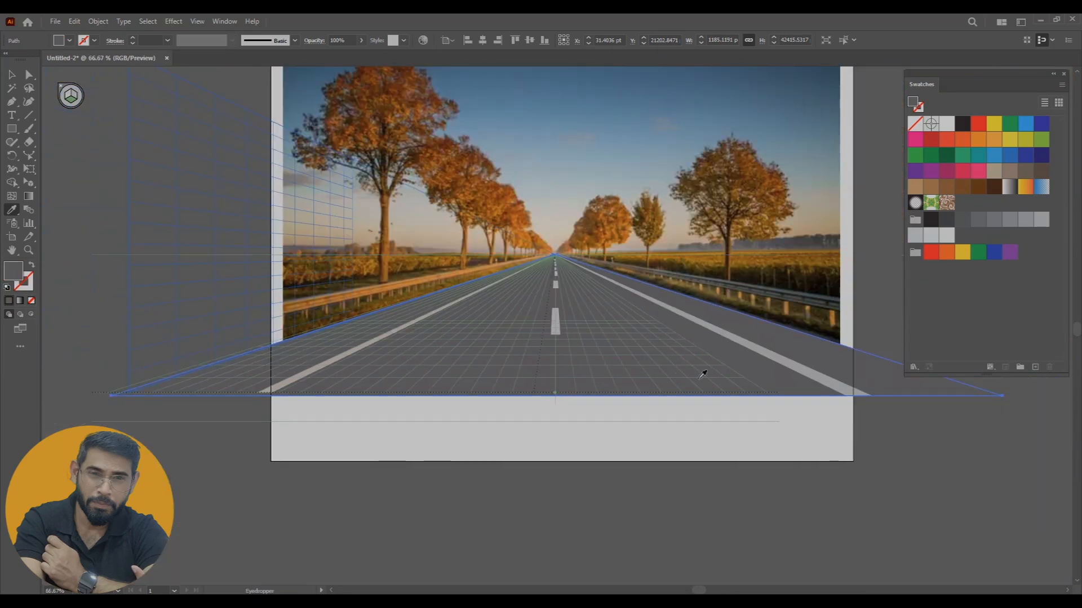
{"action": "left_click_drag", "start_coordinate": [797, 428], "coordinate": [702, 459]}
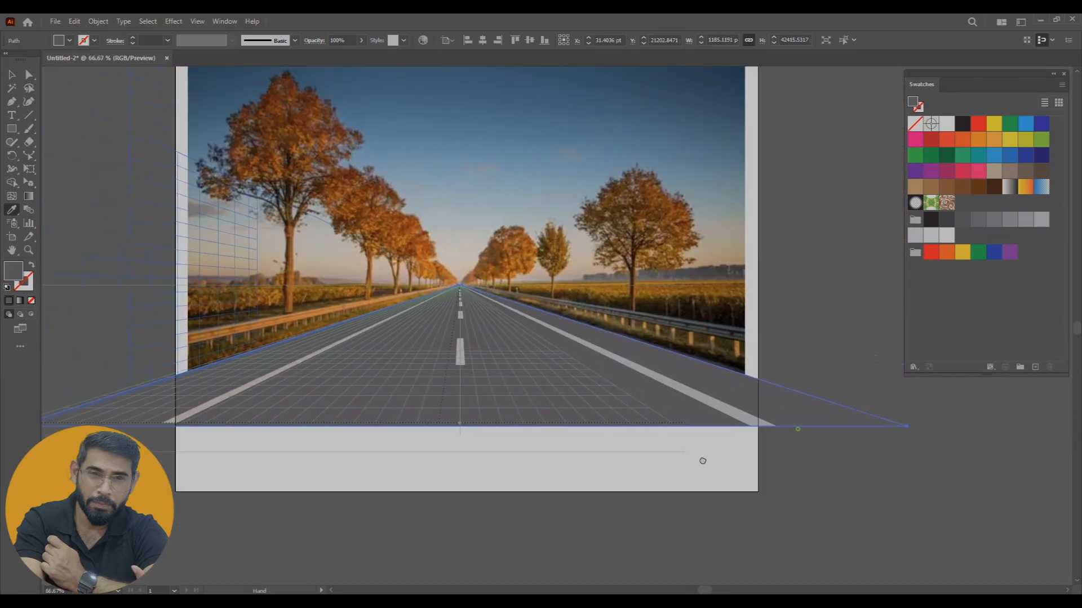
{"action": "left_click", "coordinate": [12, 75]}
{"action": "left_click", "coordinate": [794, 498]}
{"action": "left_click", "coordinate": [592, 369]}
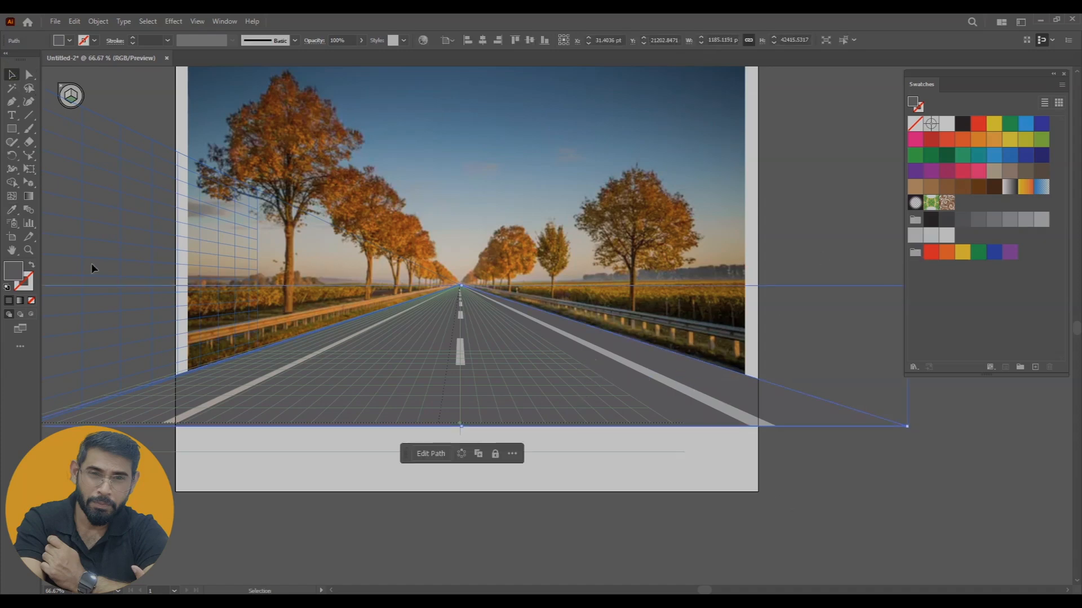
{"action": "left_click", "coordinate": [948, 223]}
{"action": "left_click", "coordinate": [934, 467]}
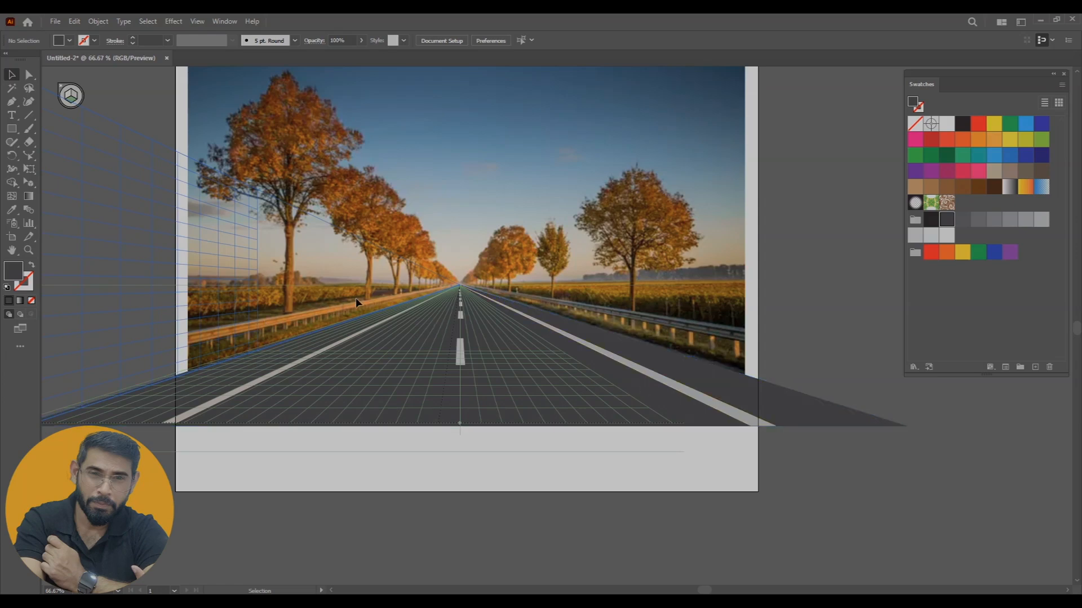
On the left grid plane, draw a rectangle about 7013 × 48 pt over the left guardrail and swap its fill and stroke
{"action": "key", "text": "ctrl+plus"}
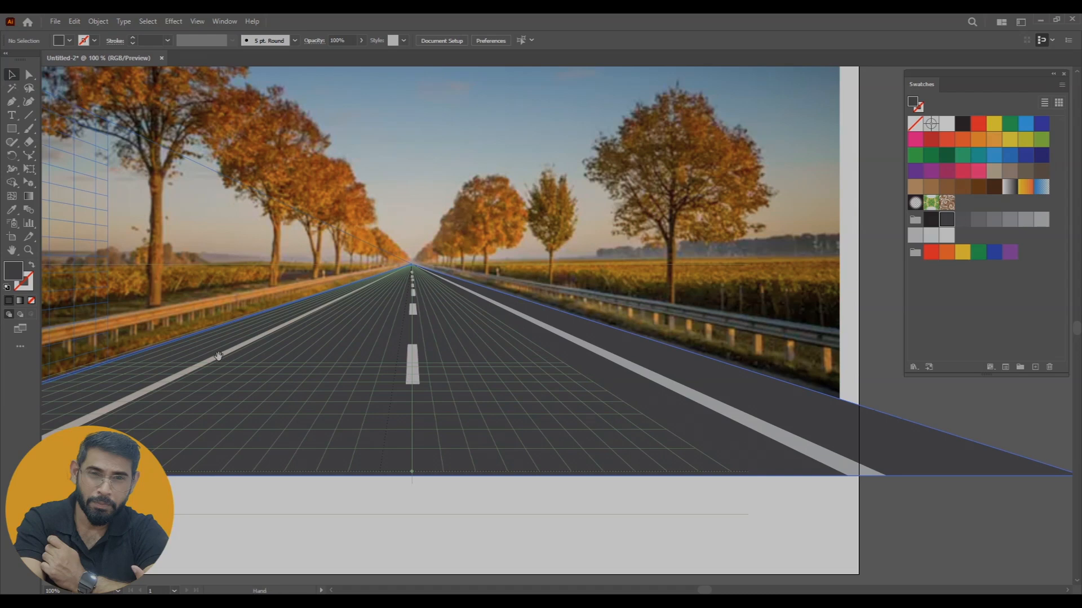
{"action": "left_click_drag", "start_coordinate": [235, 357], "coordinate": [418, 345]}
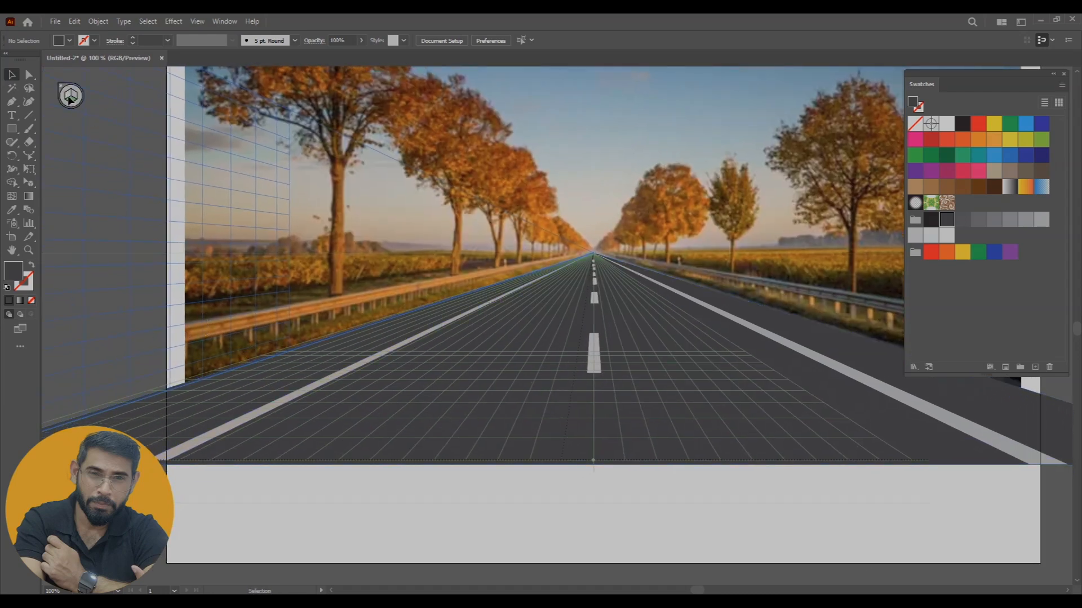
{"action": "left_click_drag", "start_coordinate": [28, 182], "coordinate": [105, 185]}
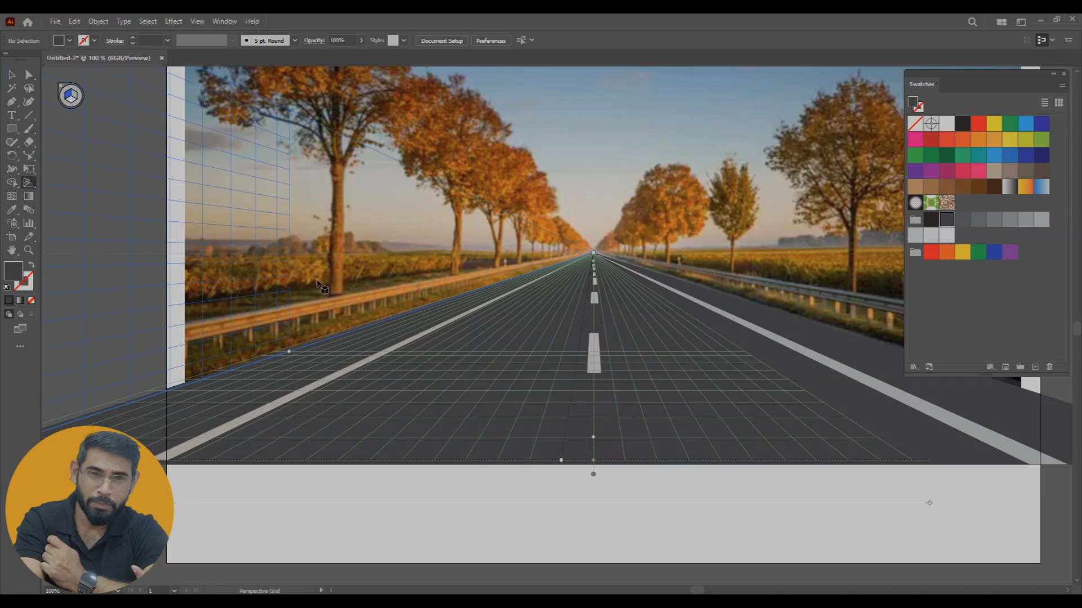
{"action": "left_click", "coordinate": [12, 129]}
{"action": "left_click_drag", "start_coordinate": [187, 342], "coordinate": [578, 261]}
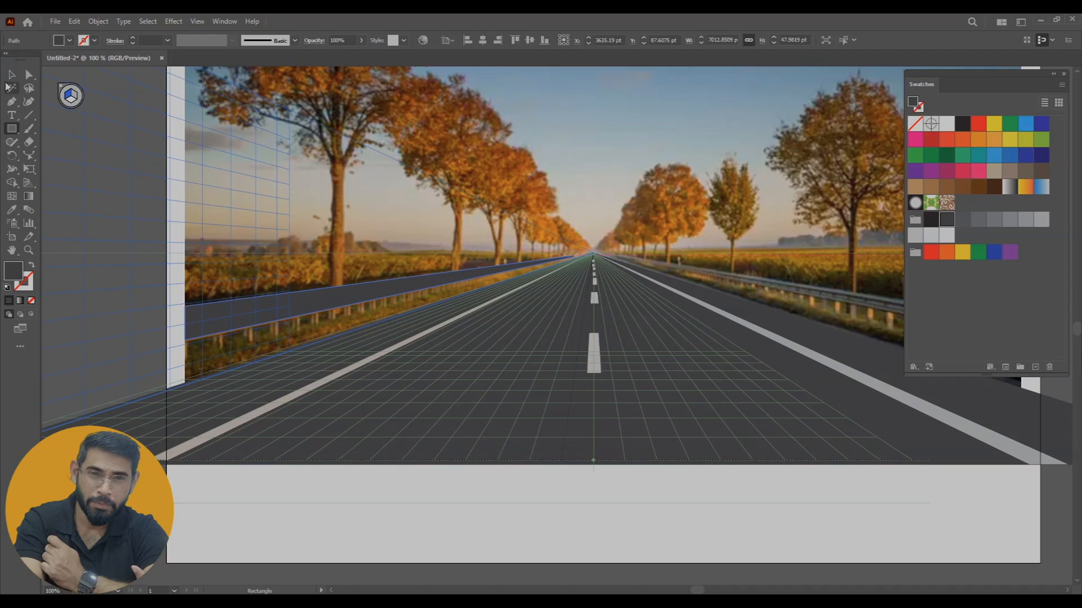
{"action": "left_click", "coordinate": [11, 75]}
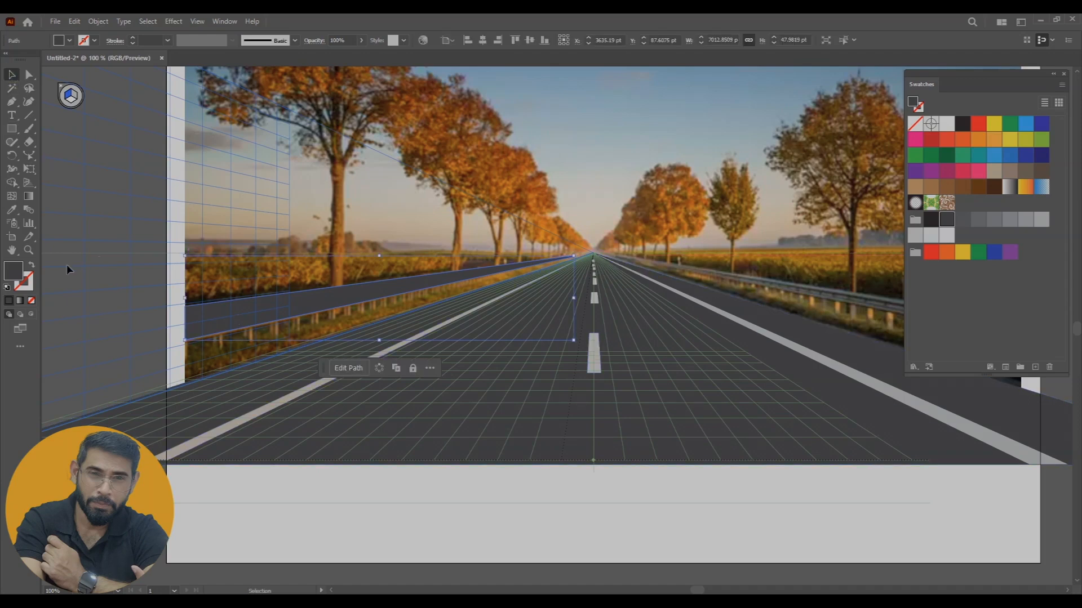
{"action": "left_click", "coordinate": [32, 266]}
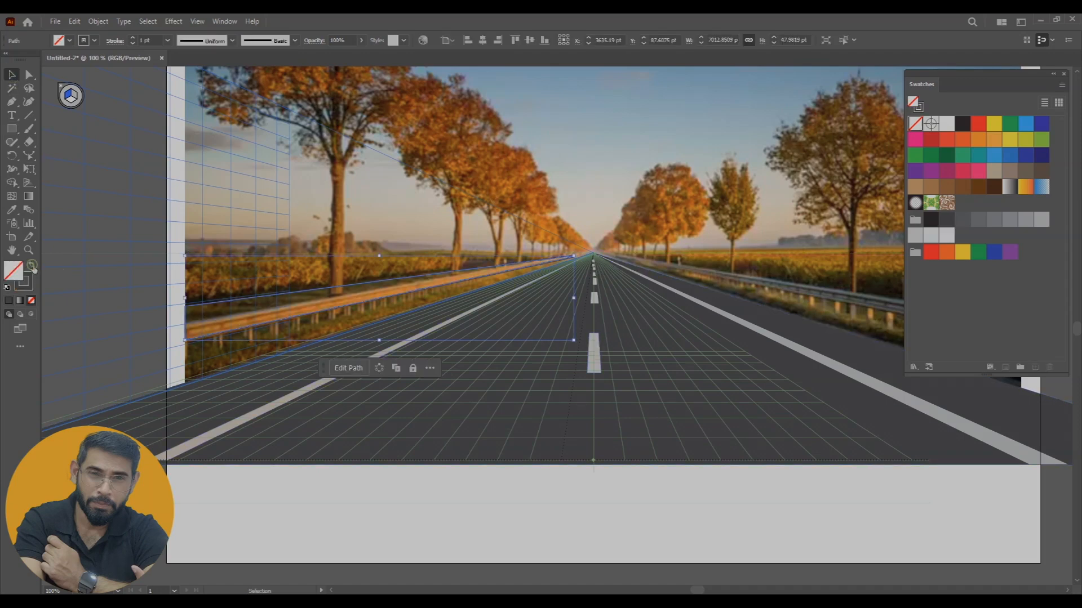
Reduce the guardrail rectangle's height in perspective to about 23 pt so its upper edge follows the photo's rail
{"action": "left_click", "coordinate": [29, 185]}
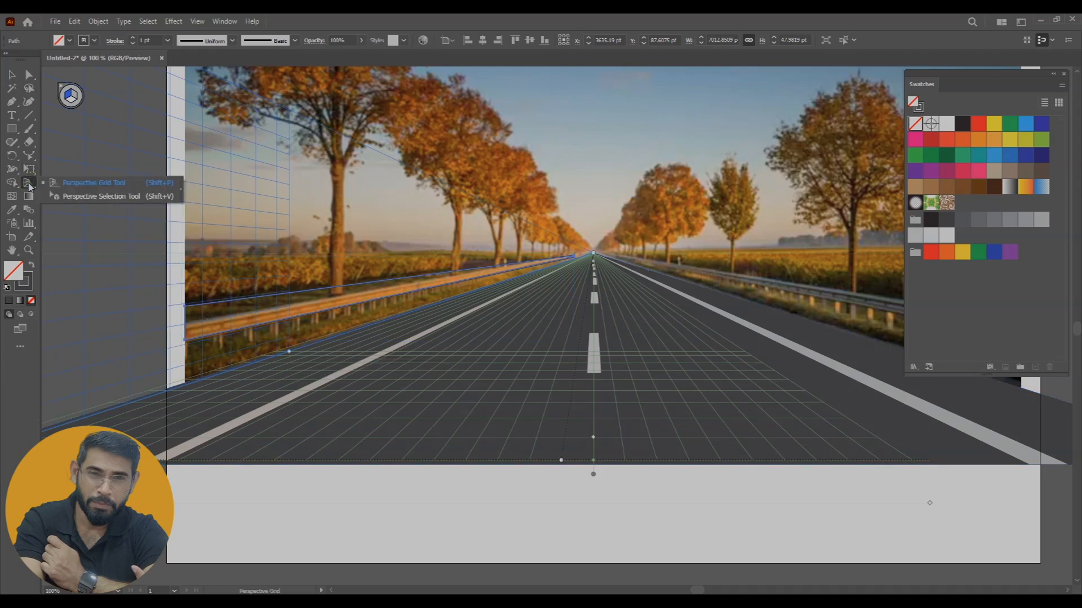
{"action": "left_click", "coordinate": [73, 197]}
{"action": "left_click_drag", "start_coordinate": [187, 306], "coordinate": [185, 326]}
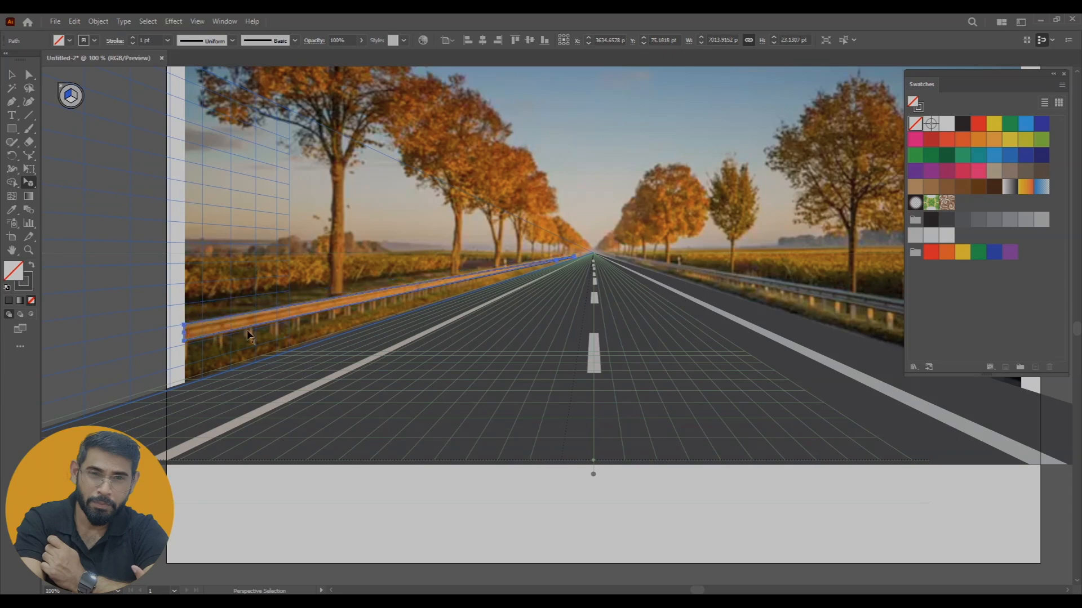
Thin the guardrail outline to a 0.25 pt stroke and extend its far end in perspective towards the vanishing point
{"action": "key", "text": "ctrl+plus"}
{"action": "key", "text": "ctrl+plus"}
{"action": "key", "text": "ctrl+plus"}
{"action": "key", "text": "ctrl+plus"}
{"action": "key", "text": "ctrl+plus"}
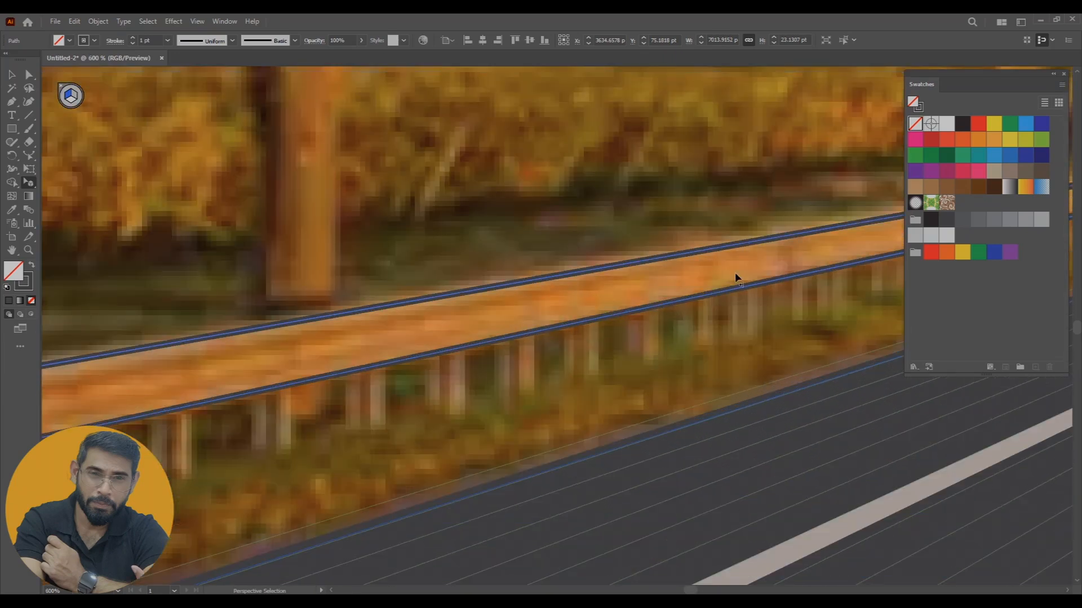
{"action": "left_click_drag", "start_coordinate": [851, 239], "coordinate": [150, 376]}
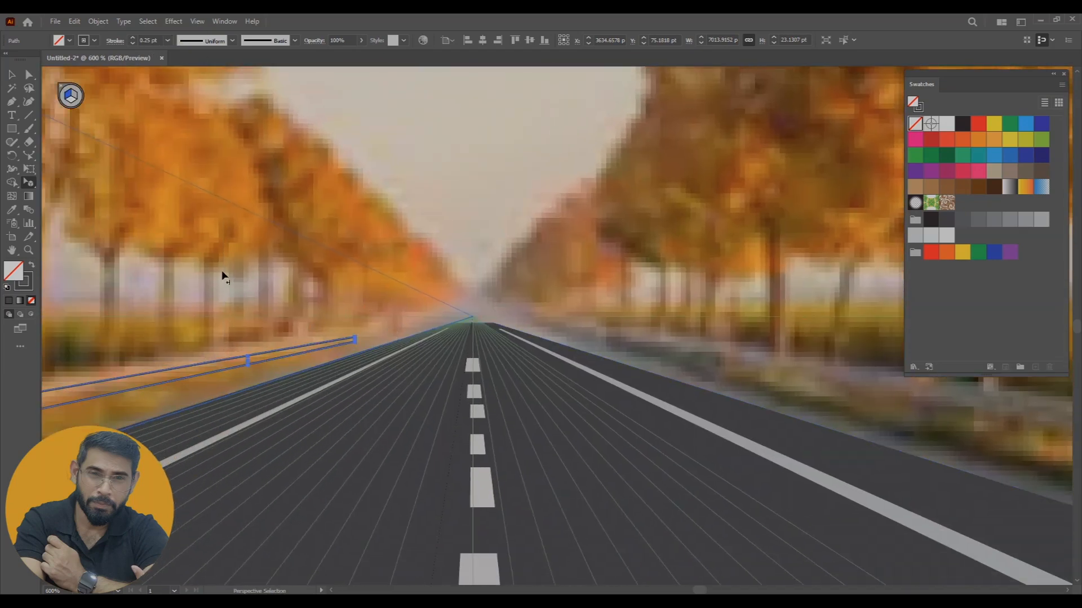
{"action": "key", "text": "ctrl+plus"}
{"action": "key", "text": "ctrl+plus"}
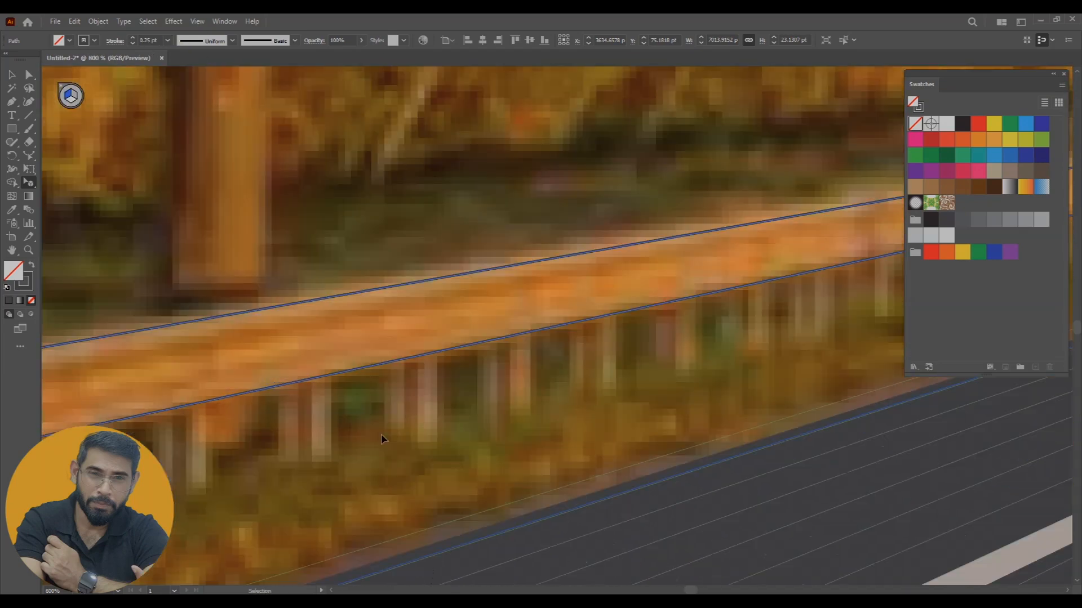
{"action": "left_click_drag", "start_coordinate": [851, 259], "coordinate": [146, 439]}
{"action": "left_click_drag", "start_coordinate": [851, 260], "coordinate": [186, 383]}
{"action": "left_click_drag", "start_coordinate": [545, 349], "coordinate": [225, 421]}
{"action": "left_click_drag", "start_coordinate": [279, 365], "coordinate": [498, 323]}
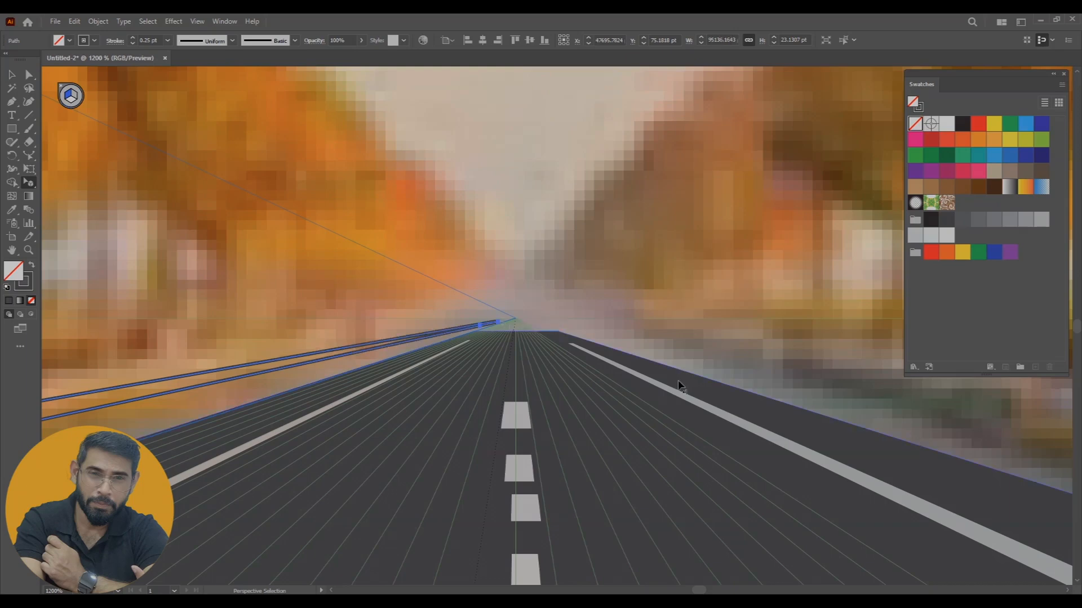
{"action": "left_click", "coordinate": [409, 301]}
{"action": "left_click_drag", "start_coordinate": [584, 457], "coordinate": [618, 426]}
{"action": "left_click", "coordinate": [12, 75]}
Fill the left guardrail shape with the orange sampled from the photo's rail, without a stroke
{"action": "key", "text": "ctrl+minus"}
{"action": "key", "text": "ctrl+minus"}
{"action": "key", "text": "ctrl+minus"}
{"action": "key", "text": "ctrl+minus"}
{"action": "key", "text": "ctrl+minus"}
{"action": "key", "text": "ctrl+minus"}
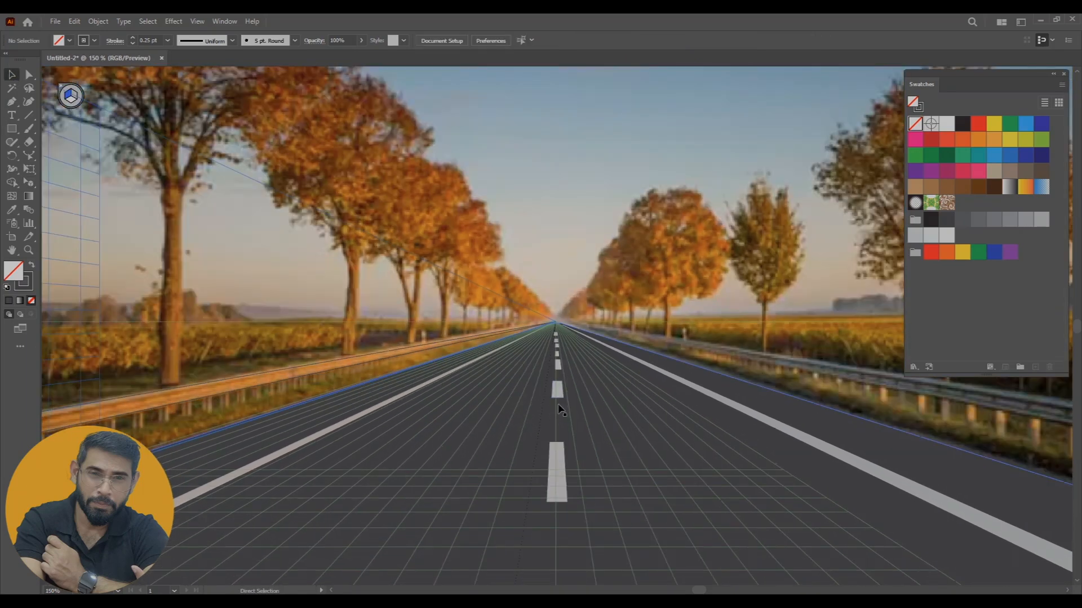
{"action": "left_click_drag", "start_coordinate": [158, 419], "coordinate": [278, 386]}
{"action": "left_click", "coordinate": [283, 373]}
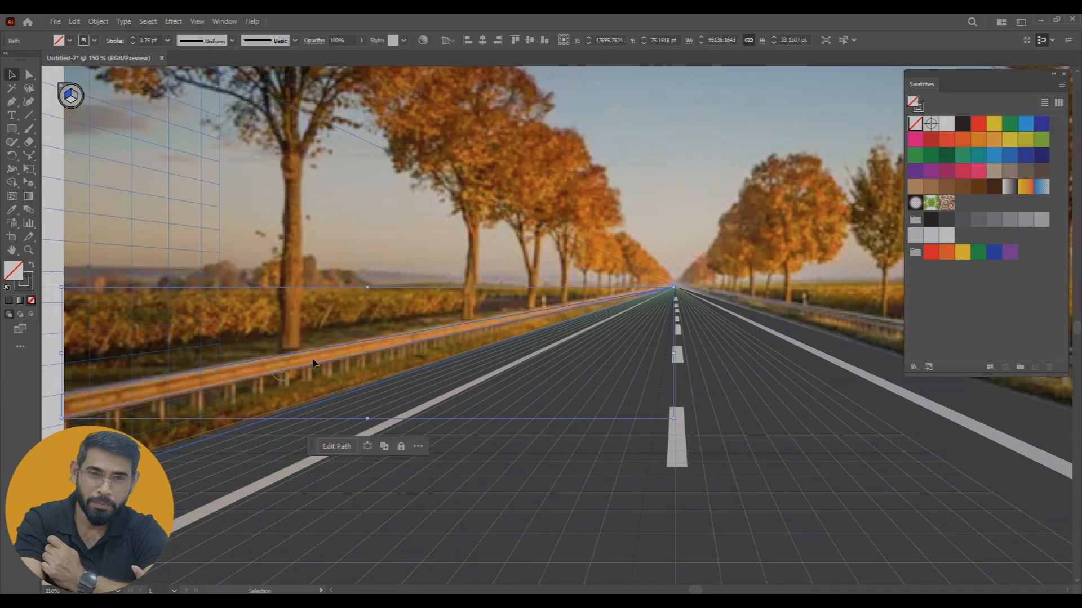
{"action": "key", "text": "i"}
{"action": "left_click", "coordinate": [260, 365]}
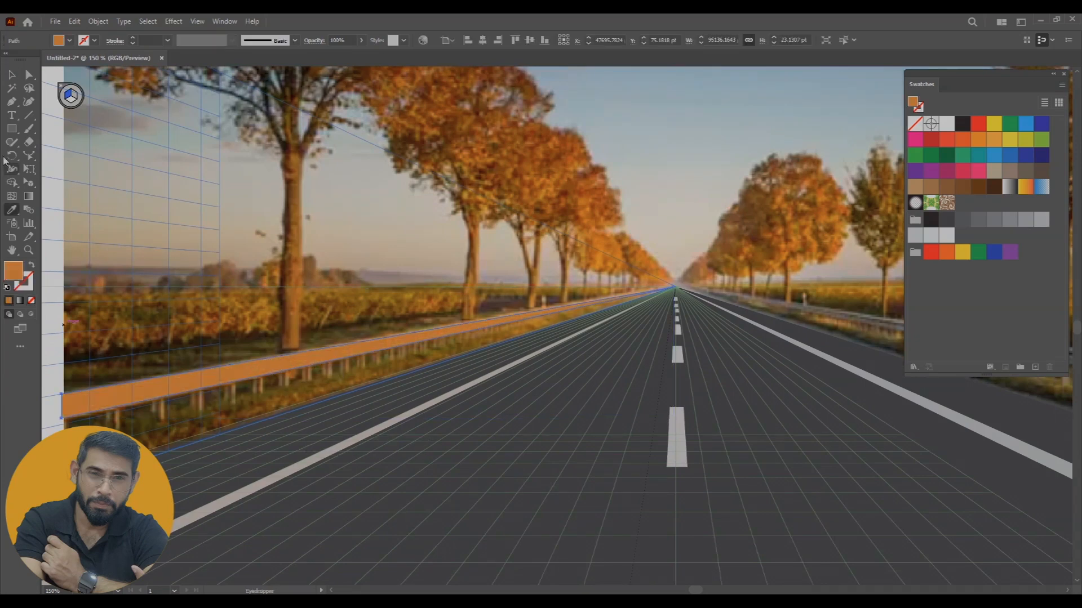
{"action": "left_click", "coordinate": [13, 80]}
{"action": "left_click", "coordinate": [603, 489]}
{"action": "left_click_drag", "start_coordinate": [618, 524], "coordinate": [666, 475]}
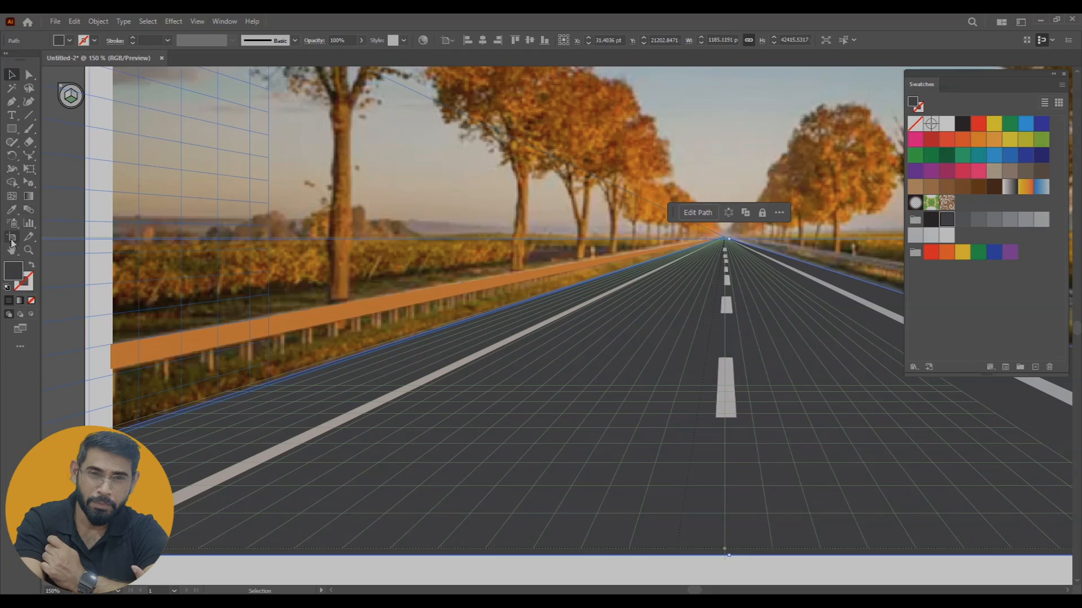
On the left grid plane, draw a guardrail post about 11 × 57 pt from the rail down to the road edge
{"action": "key", "text": "m"}
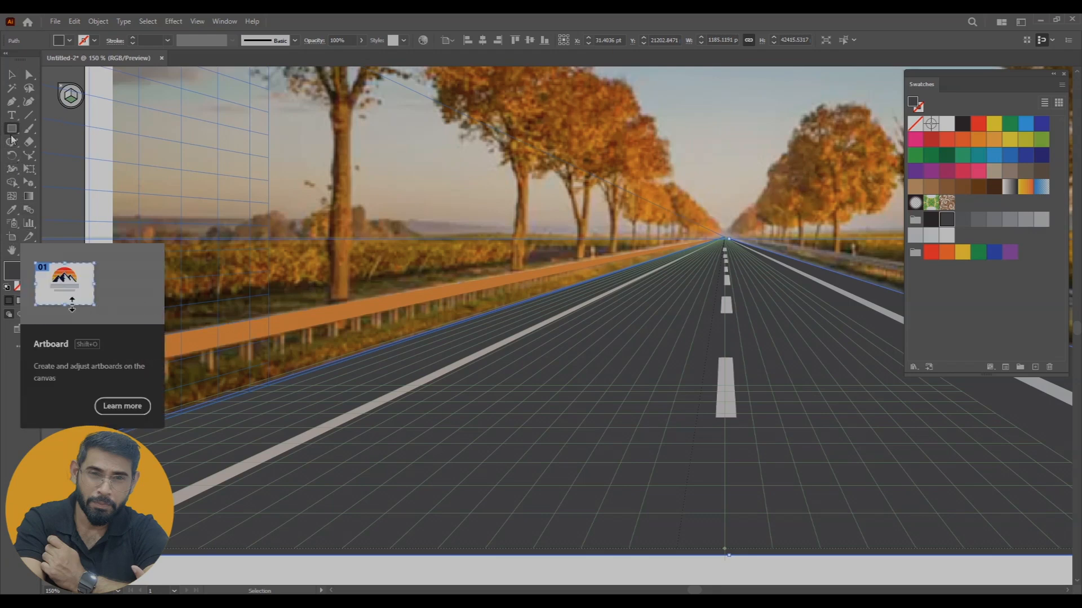
{"action": "right_click", "coordinate": [29, 183]}
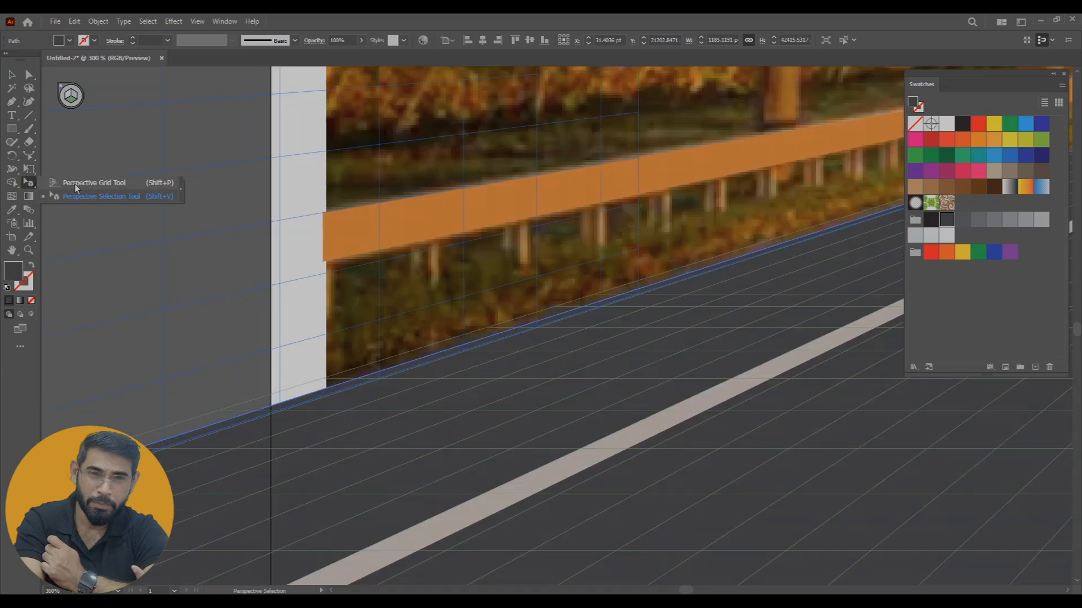
{"action": "left_click", "coordinate": [75, 185]}
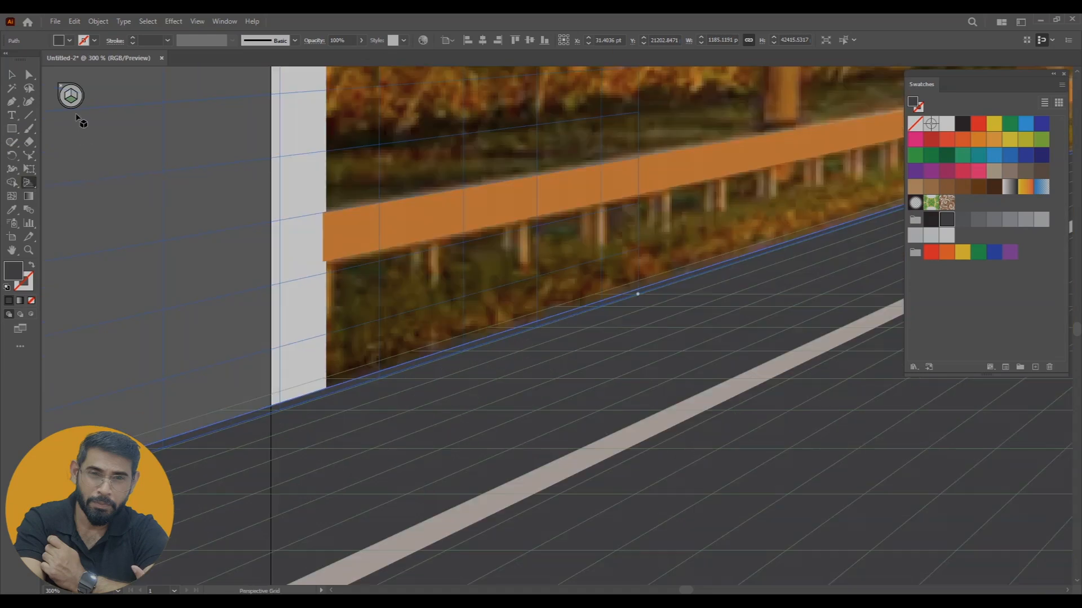
{"action": "left_click", "coordinate": [68, 96]}
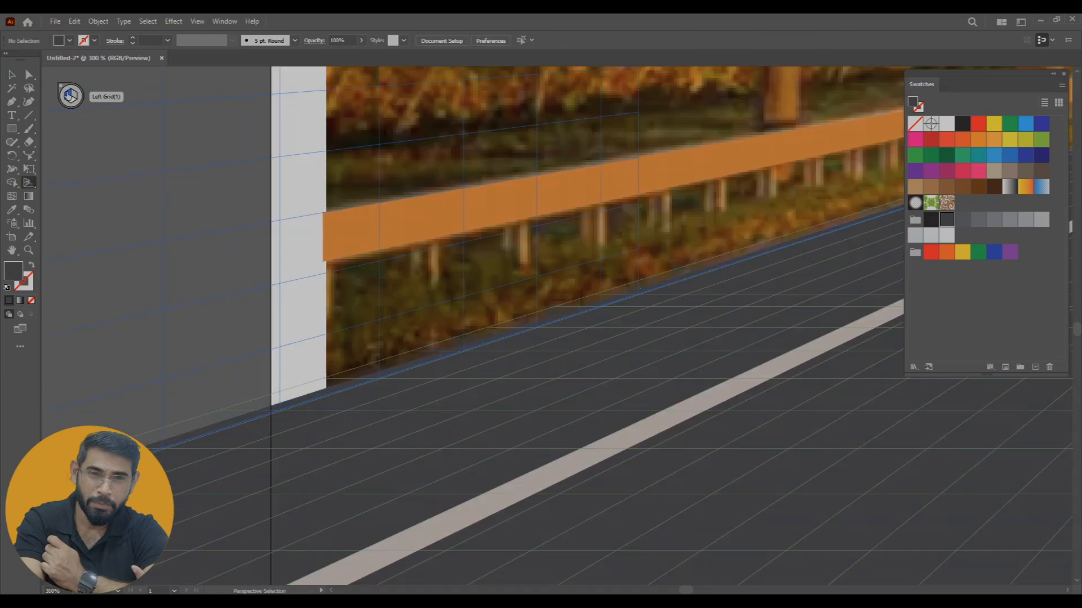
{"action": "left_click", "coordinate": [12, 128]}
{"action": "left_click_drag", "start_coordinate": [409, 249], "coordinate": [444, 355]}
Fill the post with the orange sampled from the guardrail rail
{"action": "key", "text": "v"}
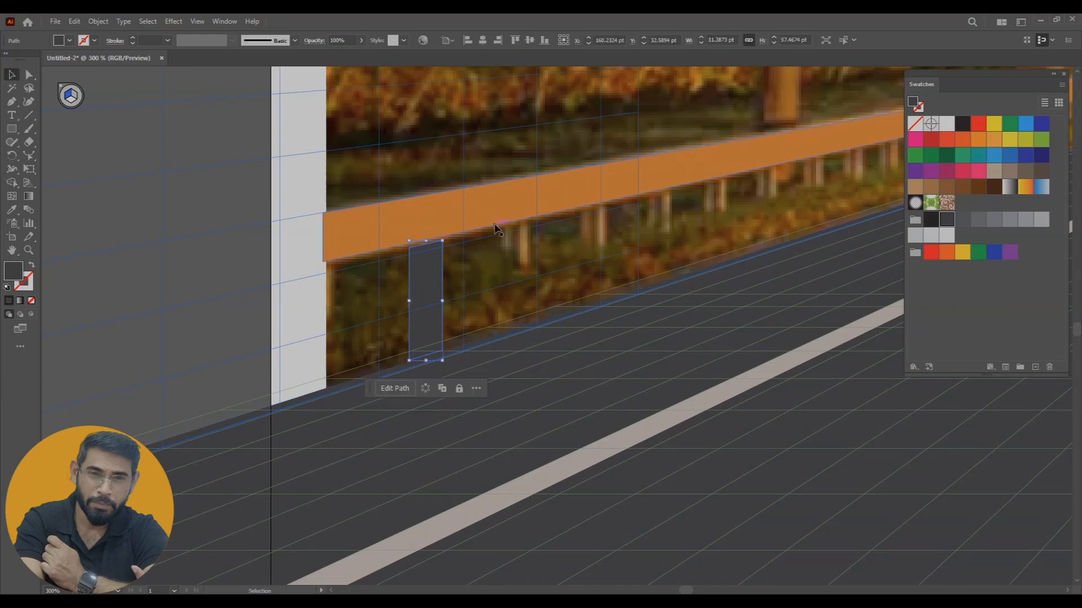
{"action": "key", "text": "i"}
{"action": "left_click", "coordinate": [461, 202]}
{"action": "key", "text": "ctrl+minus"}
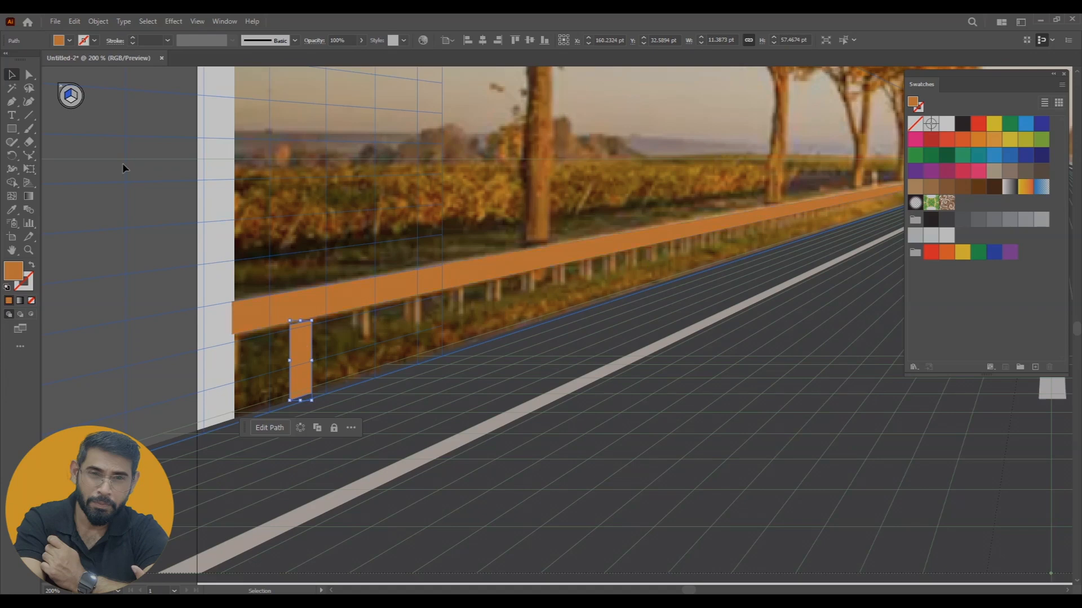
Duplicate the post repeatedly in perspective beneath the near part of the left rail, spacing the copies evenly
{"action": "left_click", "coordinate": [30, 183]}
{"action": "left_click", "coordinate": [97, 197]}
{"action": "left_click", "coordinate": [293, 352]}
{"action": "left_click_drag", "start_coordinate": [299, 347], "coordinate": [654, 254]}
{"action": "left_click_drag", "start_coordinate": [655, 252], "coordinate": [755, 234]}
{"action": "key", "text": "space"}
{"action": "left_click_drag", "start_coordinate": [741, 293], "coordinate": [479, 386]}
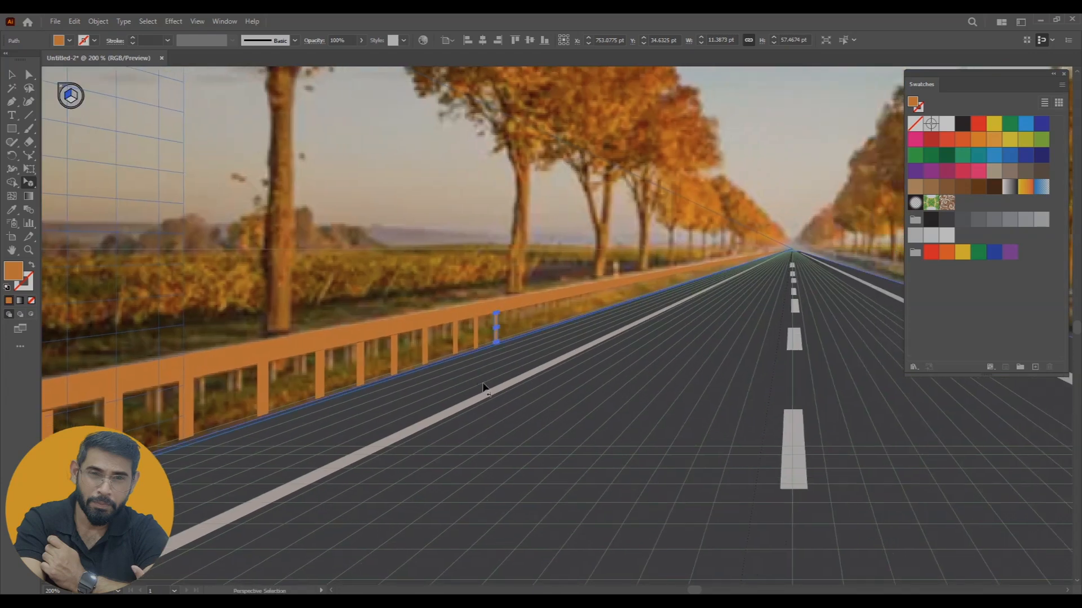
Continue duplicating posts in perspective along the far part of the left rail towards the vanishing point
{"action": "key", "text": "ctrl+plus"}
{"action": "key", "text": "ctrl+plus"}
{"action": "key", "text": "space"}
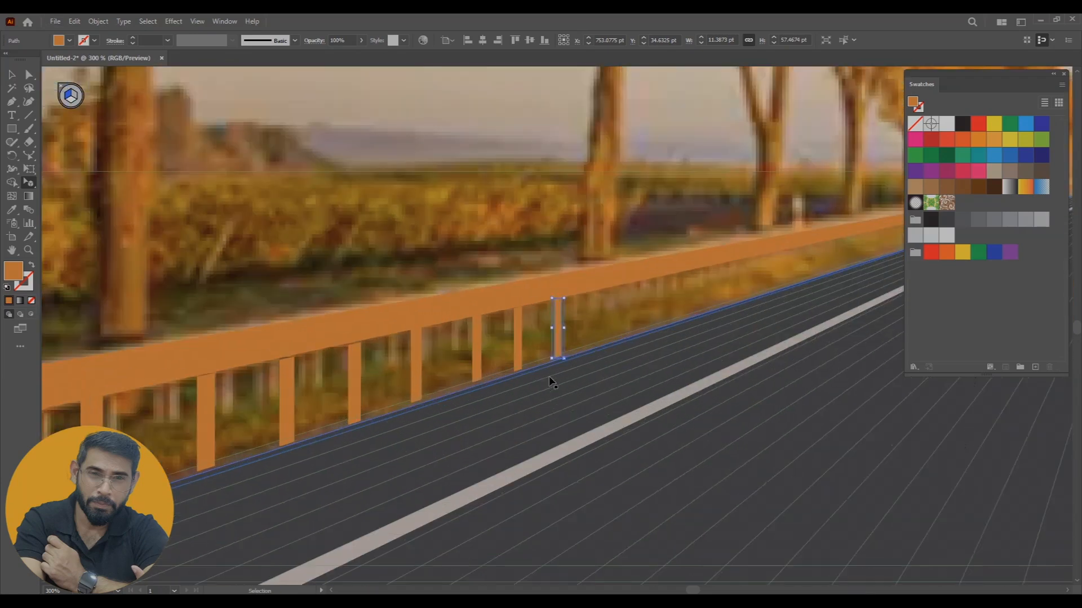
{"action": "left_click_drag", "start_coordinate": [631, 331], "coordinate": [489, 386]}
{"action": "left_click_drag", "start_coordinate": [415, 377], "coordinate": [652, 314]}
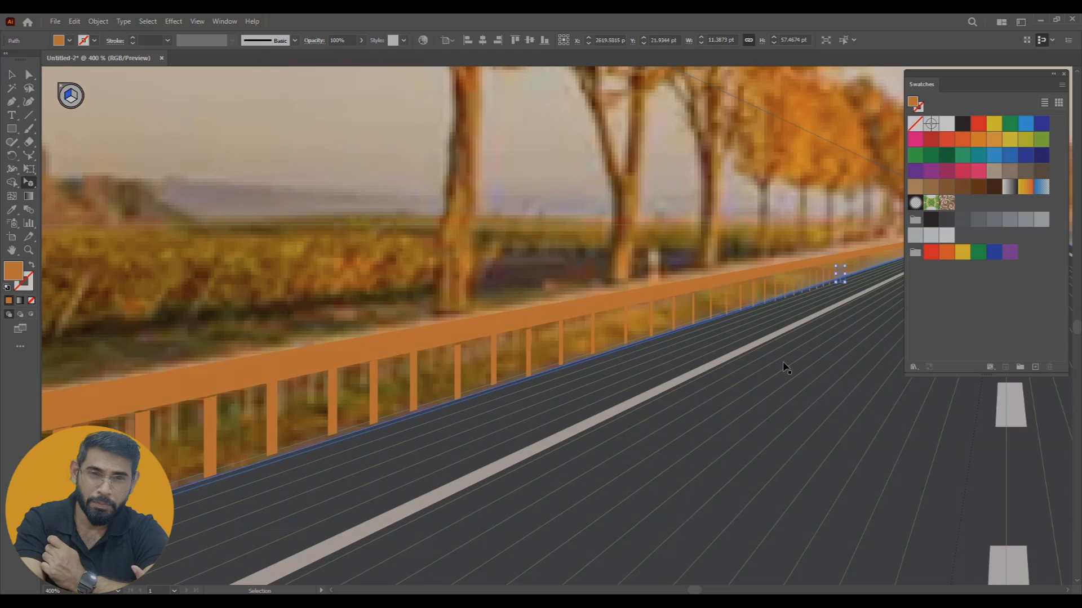
Deselect the artwork and hide the Perspective Grid
{"action": "key", "text": "ctrl+minus"}
{"action": "key", "text": "ctrl+minus"}
{"action": "key", "text": "ctrl+0"}
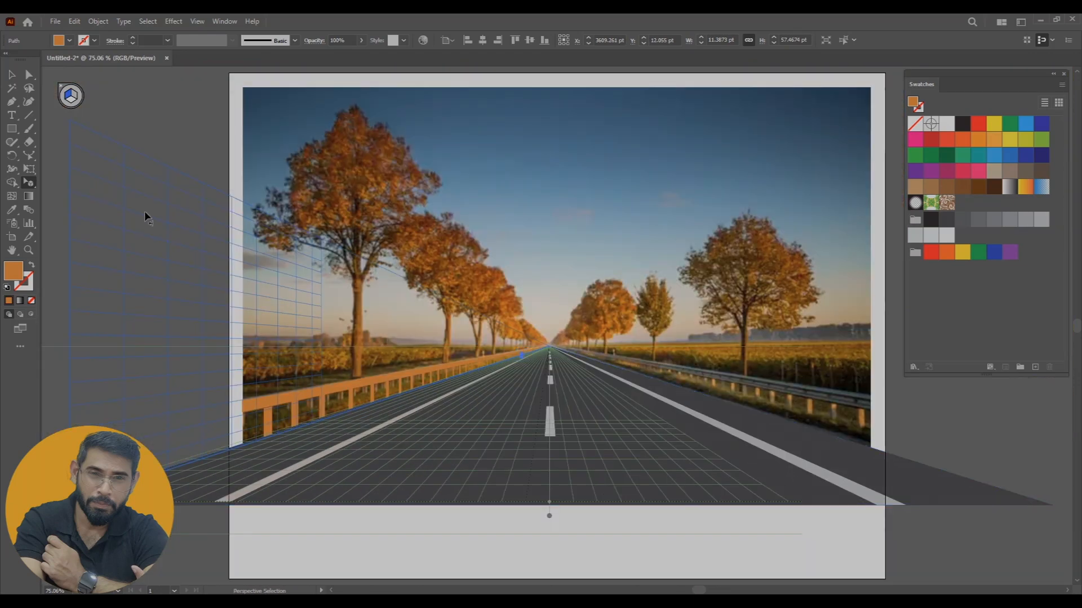
{"action": "key", "text": "v"}
{"action": "left_click", "coordinate": [712, 303]}
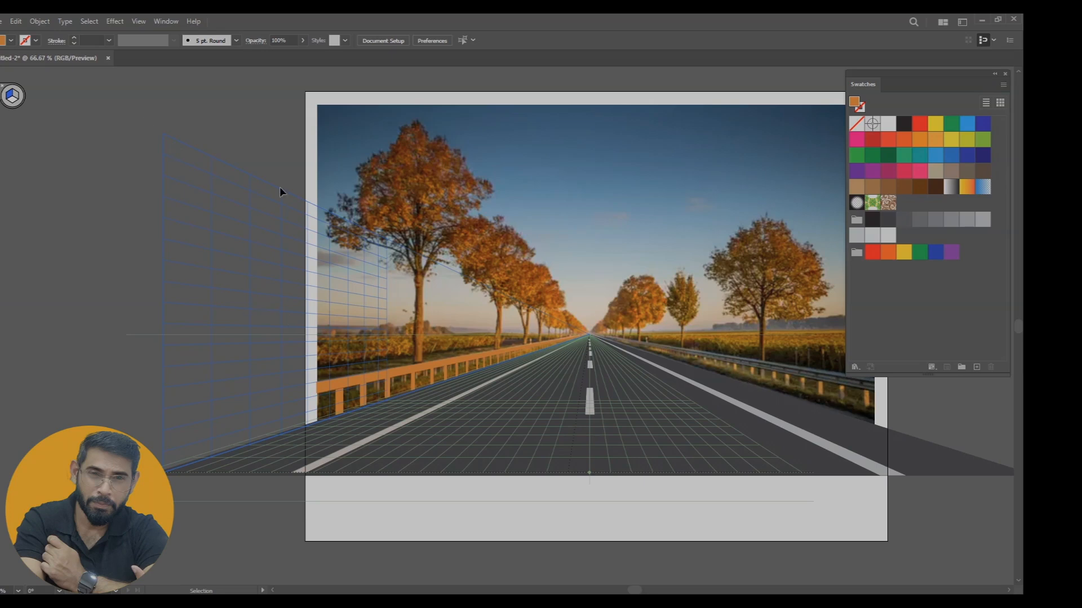
{"action": "left_click", "coordinate": [111, 23]}
{"action": "mouse_move", "coordinate": [239, 417]}
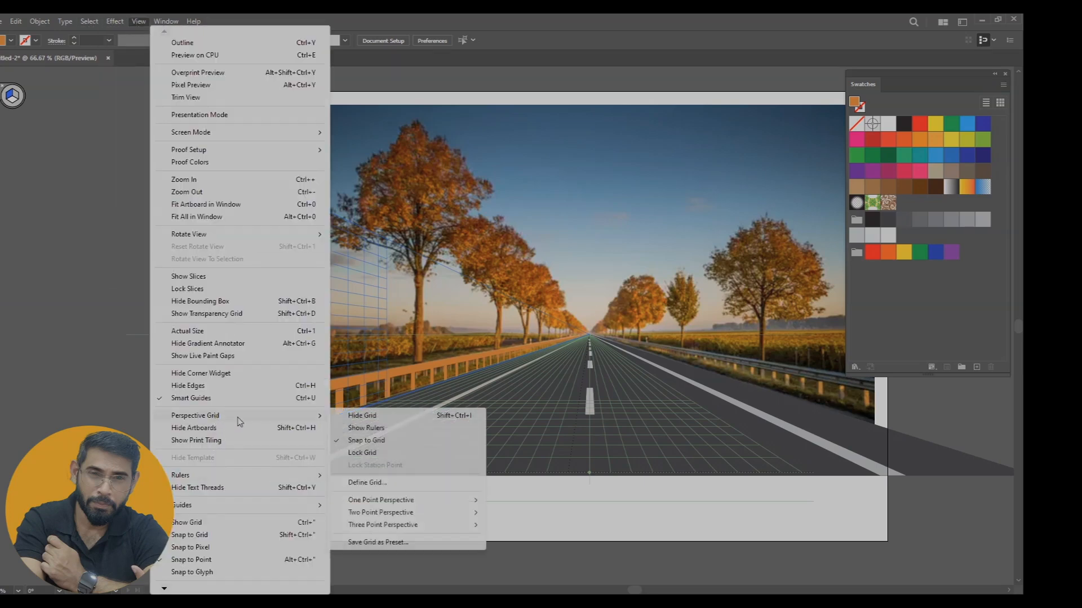
{"action": "left_click", "coordinate": [395, 417]}
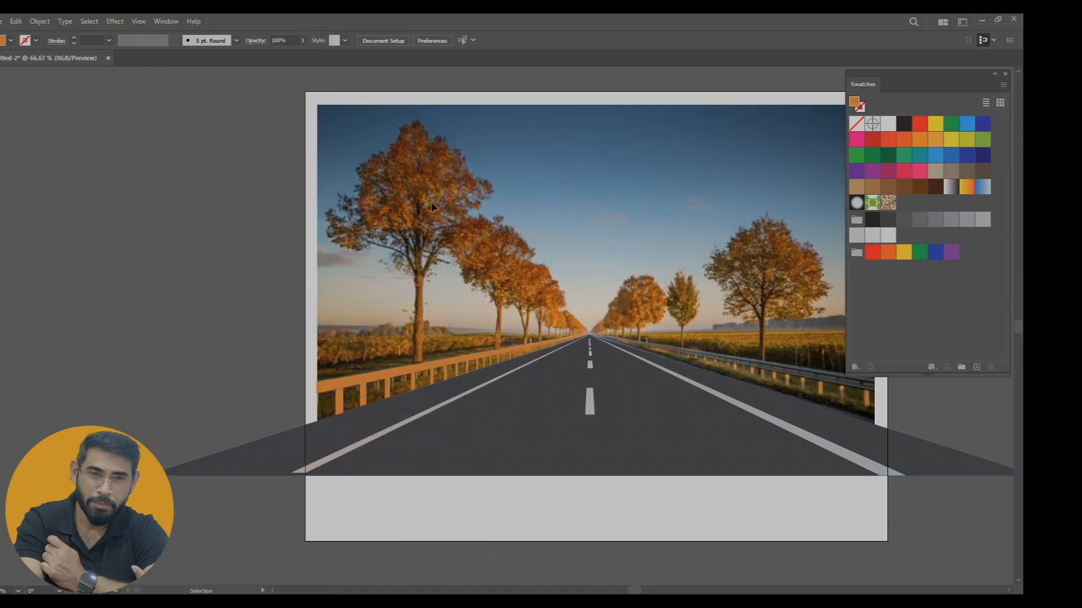
Duplicate the left guardrail group, reflect the copy across the vertical axis and place it along the road's right edge
{"action": "left_click", "coordinate": [359, 380]}
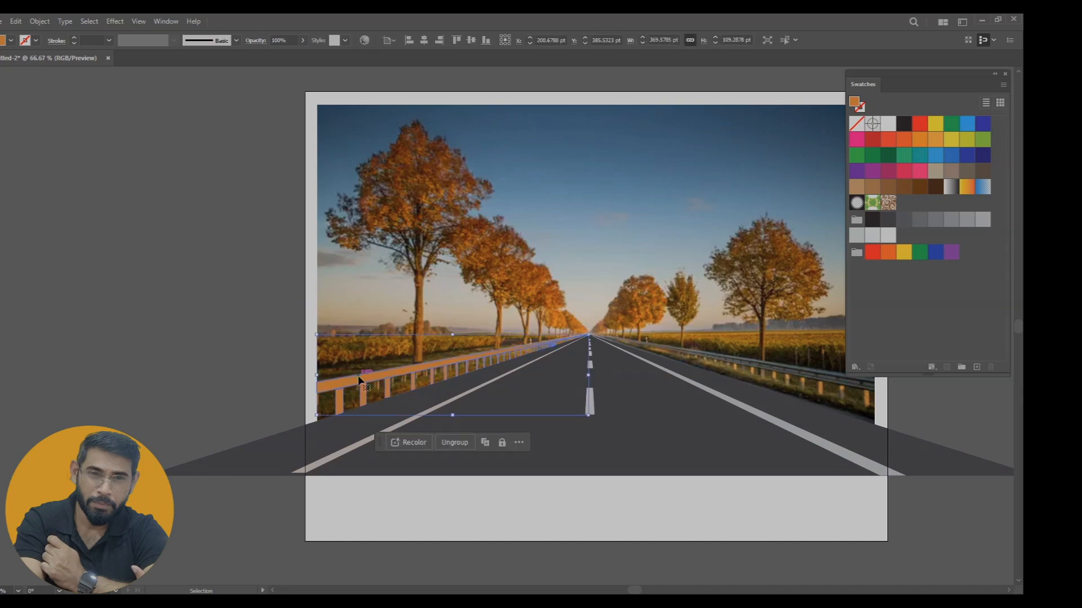
{"action": "left_click_drag", "start_coordinate": [361, 380], "coordinate": [454, 393]}
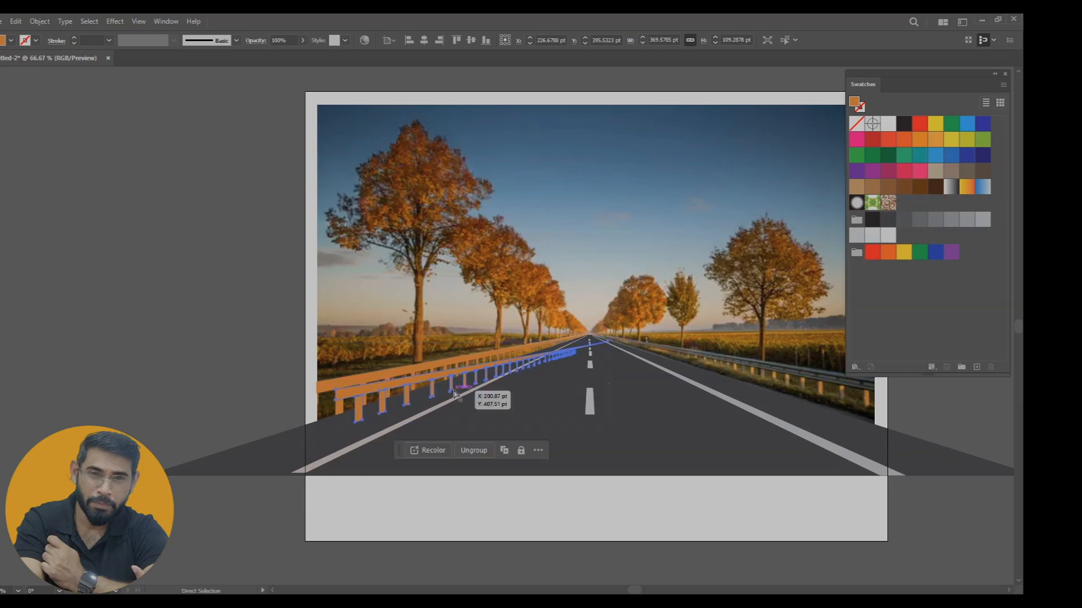
{"action": "right_click", "coordinate": [437, 379]}
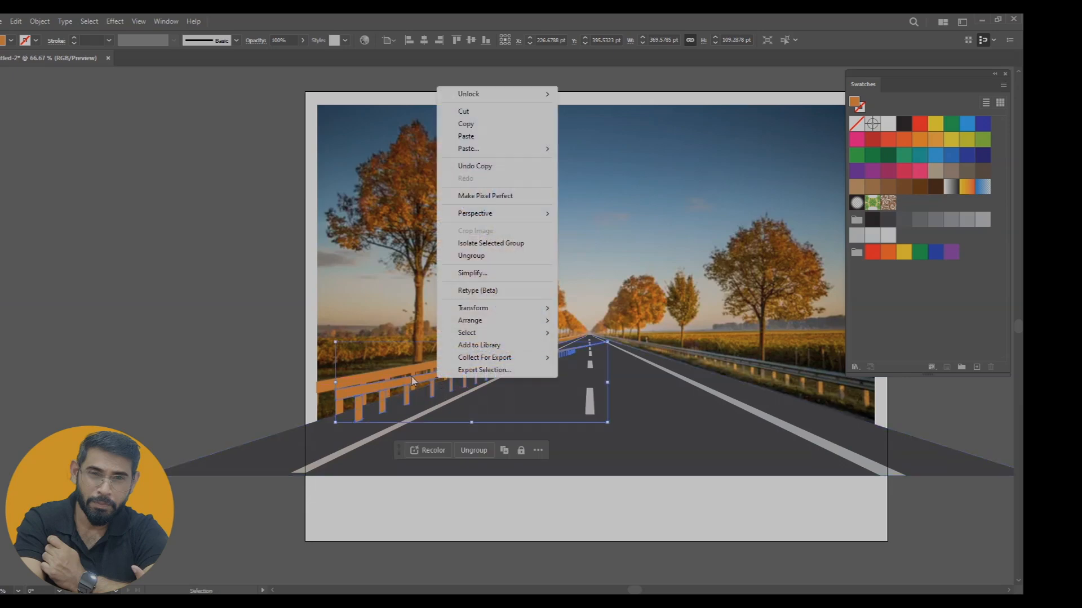
{"action": "right_click", "coordinate": [412, 382]}
{"action": "mouse_move", "coordinate": [463, 310]}
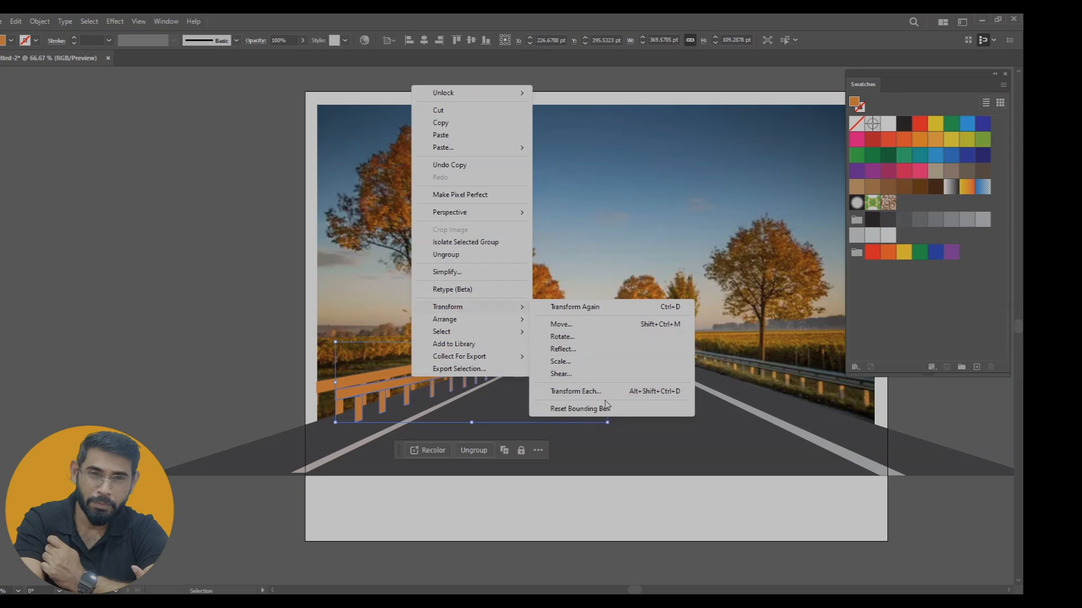
{"action": "left_click", "coordinate": [563, 349]}
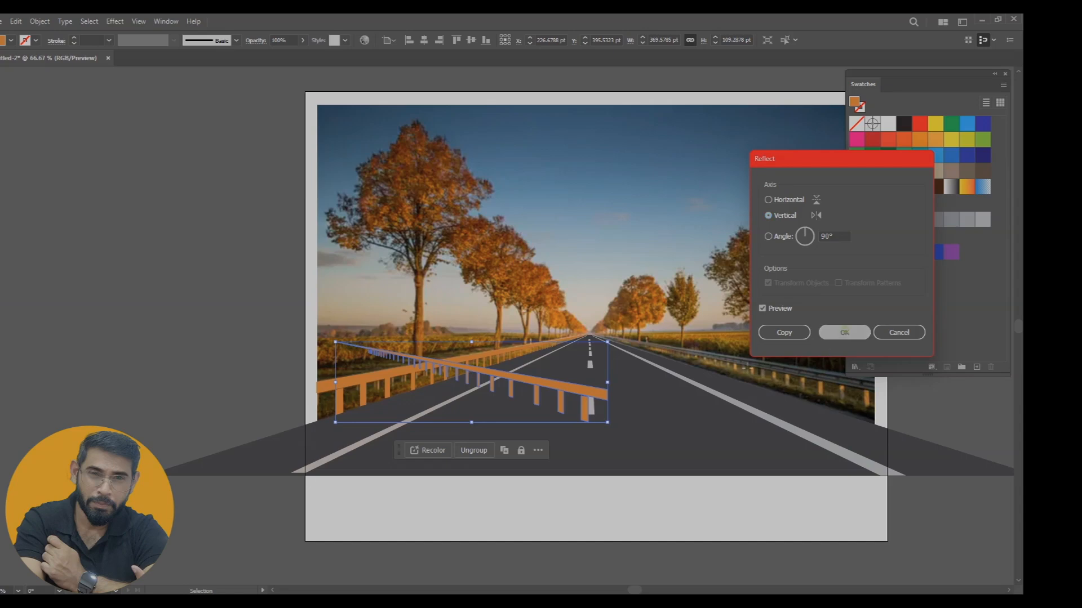
{"action": "left_click", "coordinate": [844, 333]}
{"action": "left_click_drag", "start_coordinate": [561, 388], "coordinate": [783, 370]}
{"action": "left_click", "coordinate": [807, 551]}
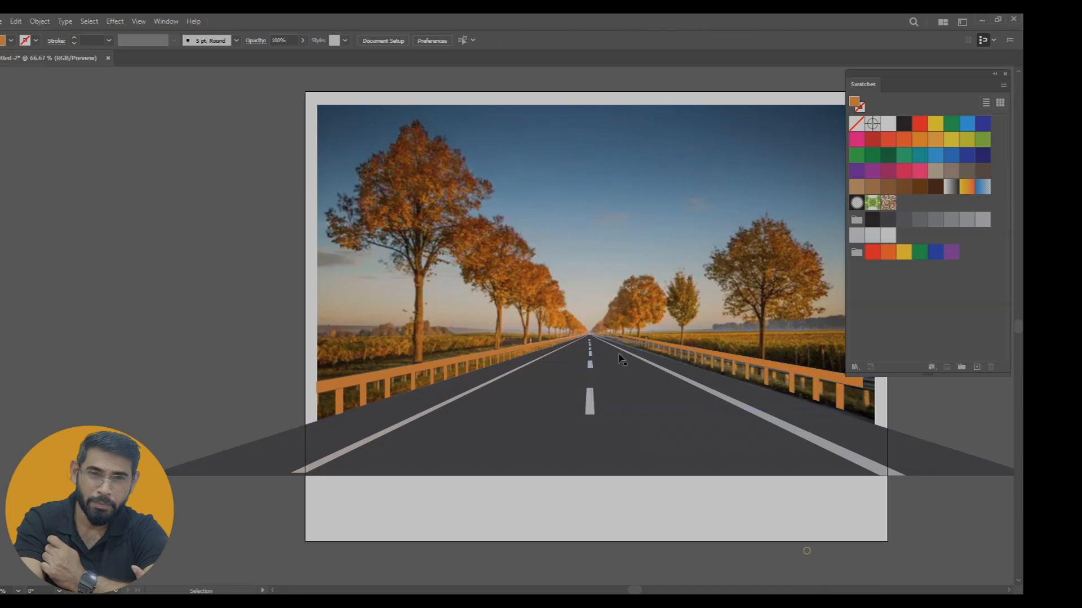
Delete the road reference photo and shift the right guardrail slightly outward and down
{"action": "key", "text": "v"}
{"action": "left_click", "coordinate": [528, 265]}
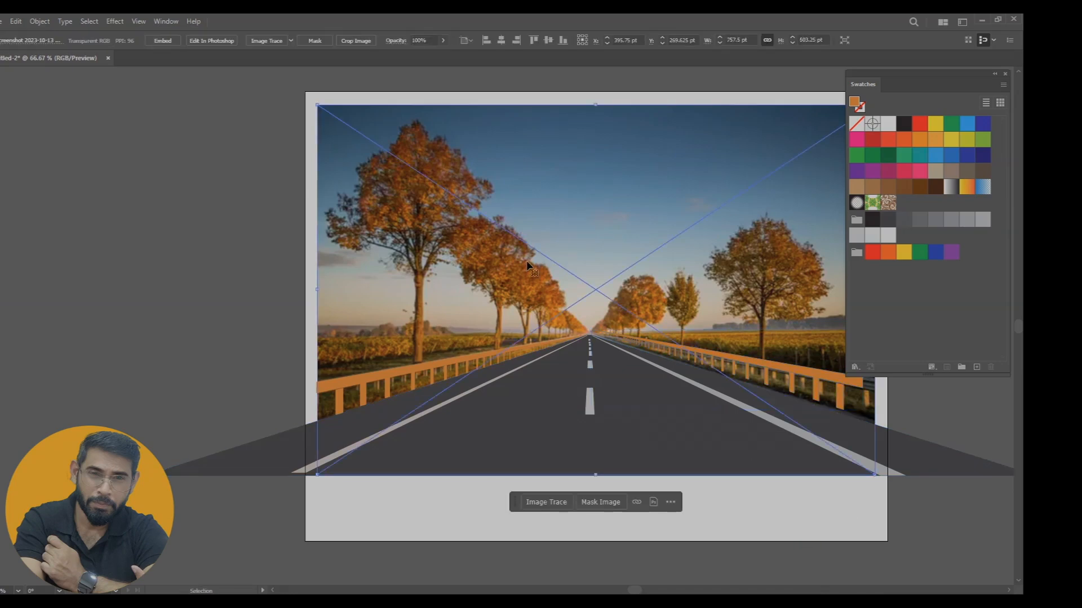
{"action": "key", "text": "Delete"}
{"action": "left_click_drag", "start_coordinate": [717, 355], "coordinate": [731, 366]}
{"action": "left_click", "coordinate": [658, 264]}
{"action": "left_click_drag", "start_coordinate": [698, 411], "coordinate": [572, 398]}
{"action": "left_click", "coordinate": [543, 525]}
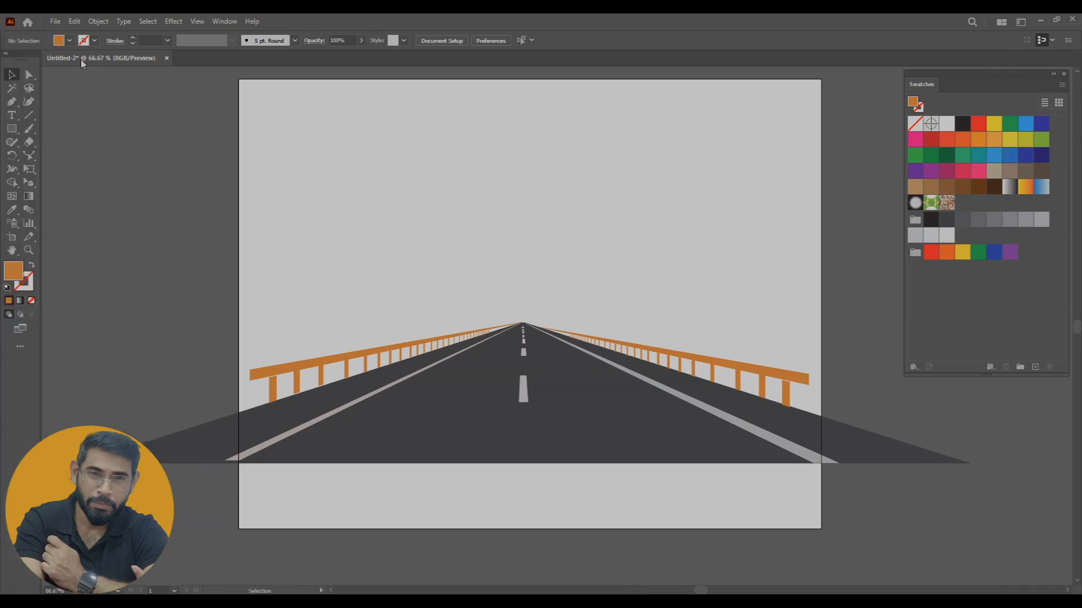
Create a new document from the 8.27 × 11.69 in A4 portrait preset
{"action": "left_click", "coordinate": [55, 21]}
{"action": "left_click", "coordinate": [62, 31]}
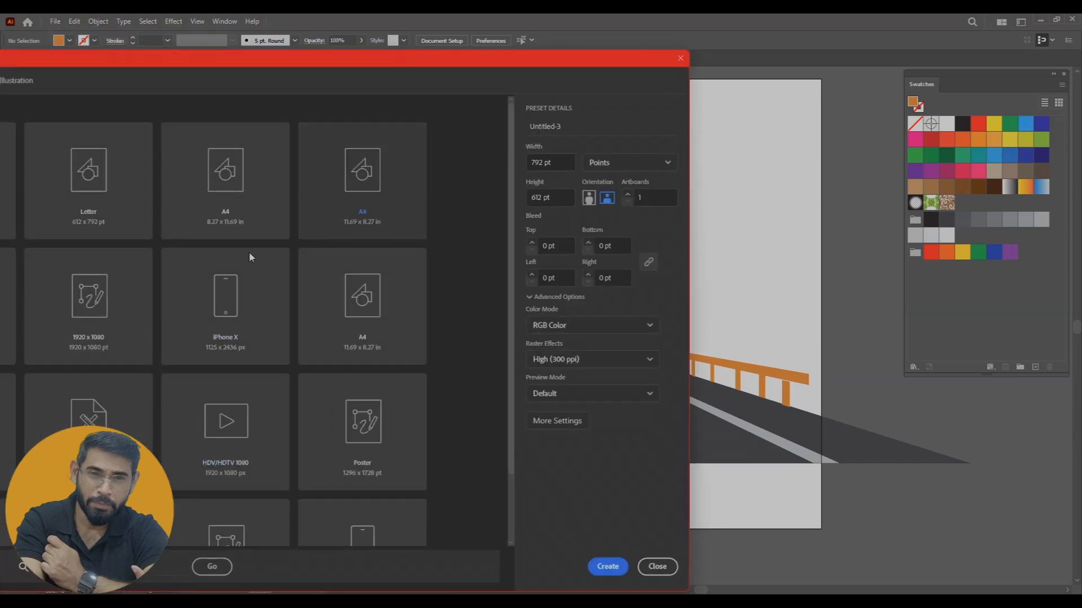
{"action": "left_click", "coordinate": [231, 207]}
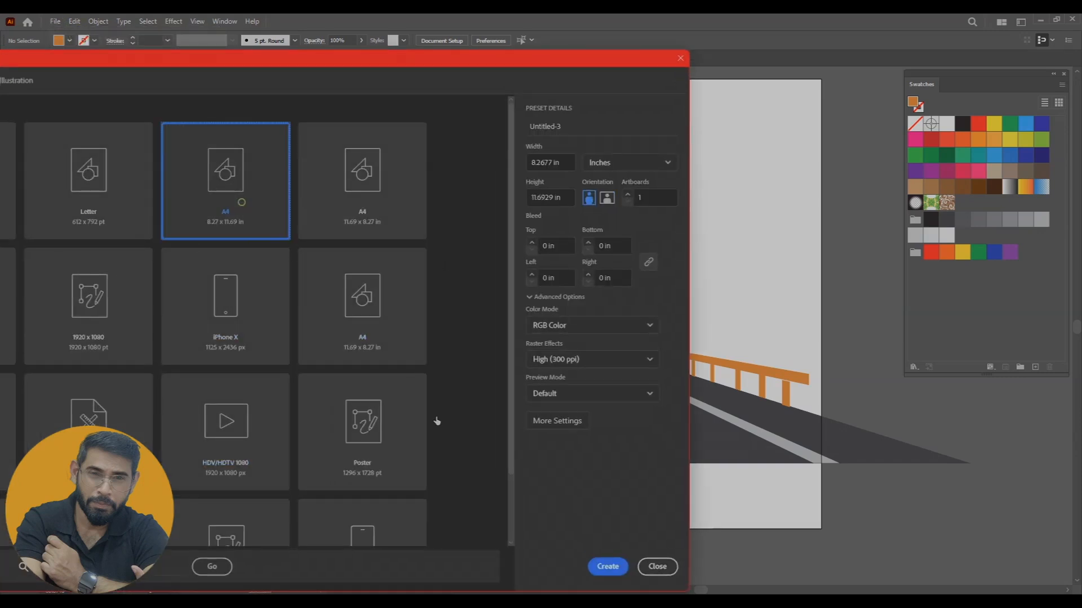
{"action": "left_click", "coordinate": [608, 567]}
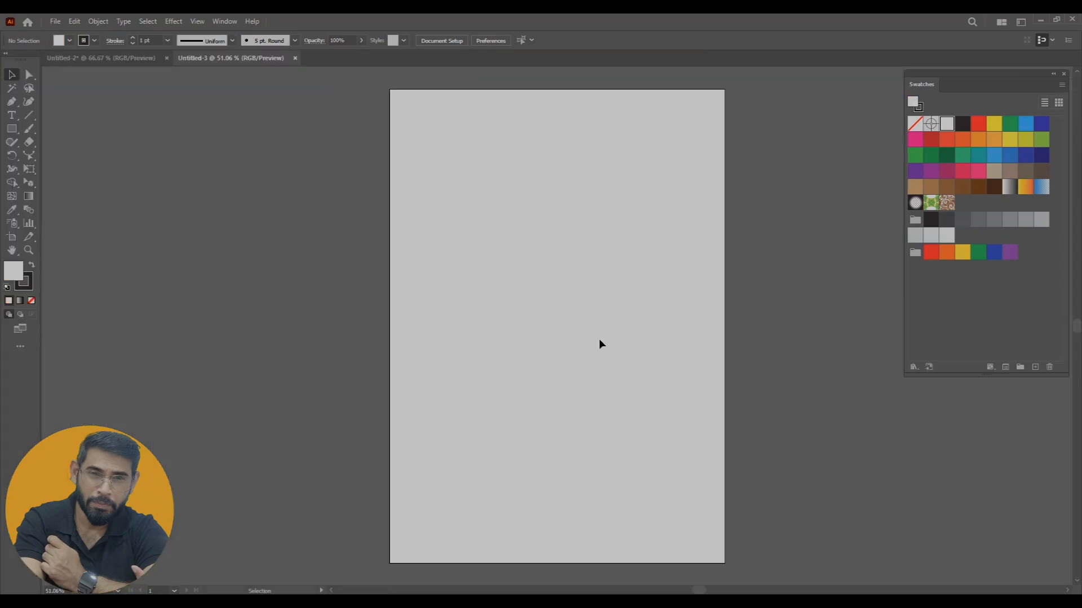
Widen the artboard to about 16.68 in with the Artboard tool
{"action": "left_click_drag", "start_coordinate": [533, 263], "coordinate": [336, 280]}
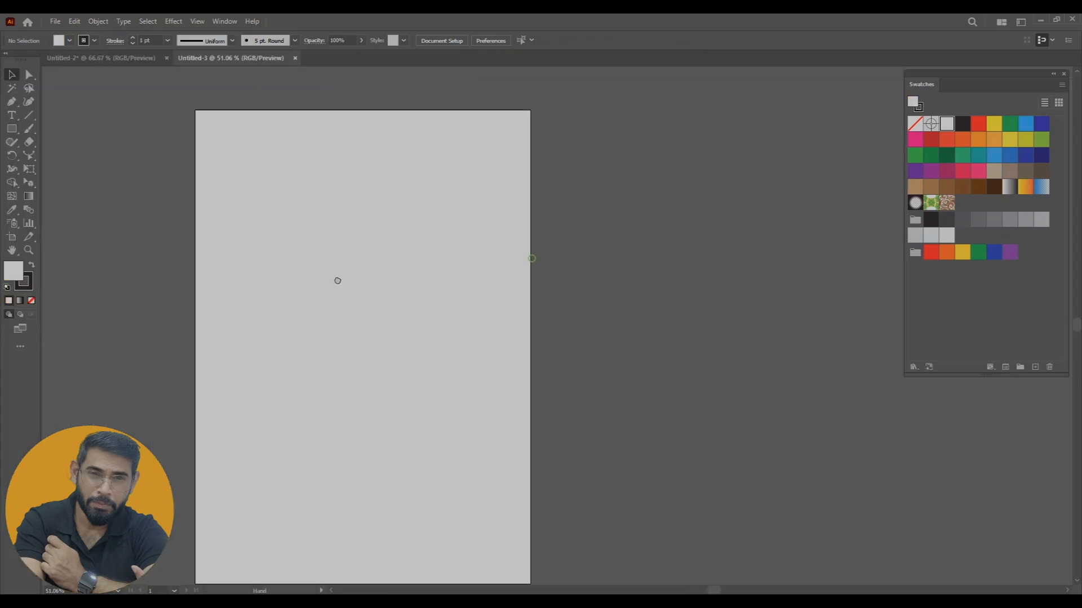
{"action": "left_click", "coordinate": [11, 238]}
{"action": "left_click_drag", "start_coordinate": [532, 347], "coordinate": [872, 348]}
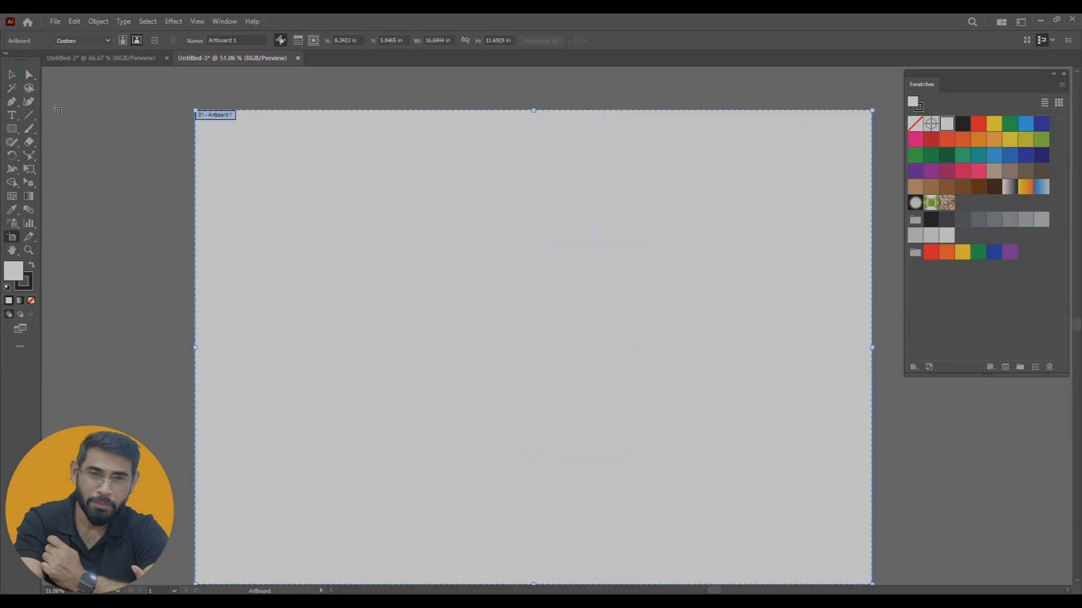
{"action": "left_click", "coordinate": [12, 76]}
{"action": "left_click_drag", "start_coordinate": [597, 329], "coordinate": [549, 306]}
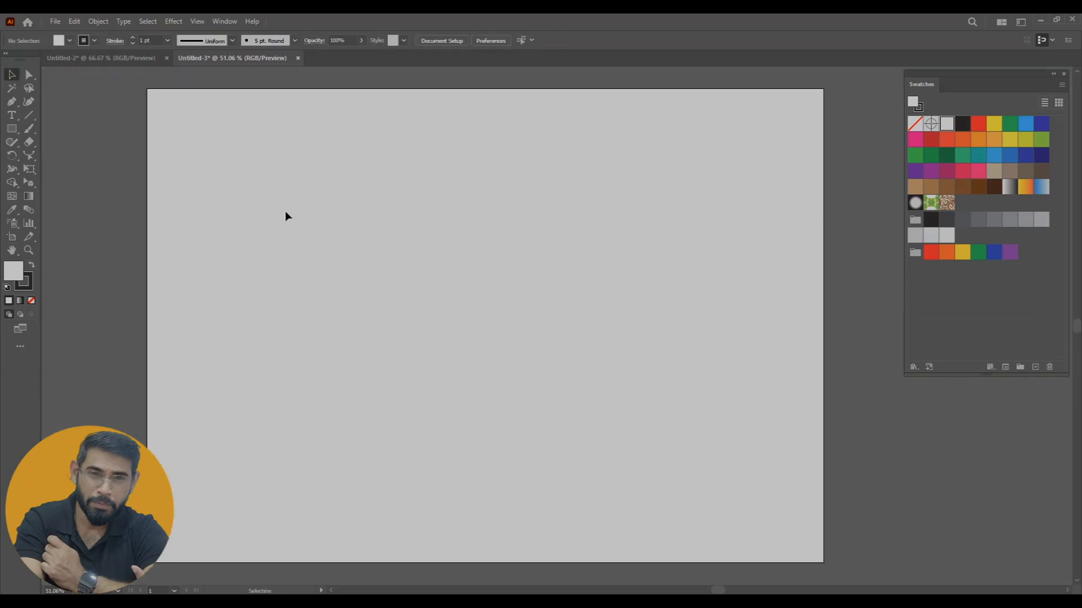
Place the linked image Perspective room start18.tif from the Perspective folder over the artboard
{"action": "left_click", "coordinate": [53, 22]}
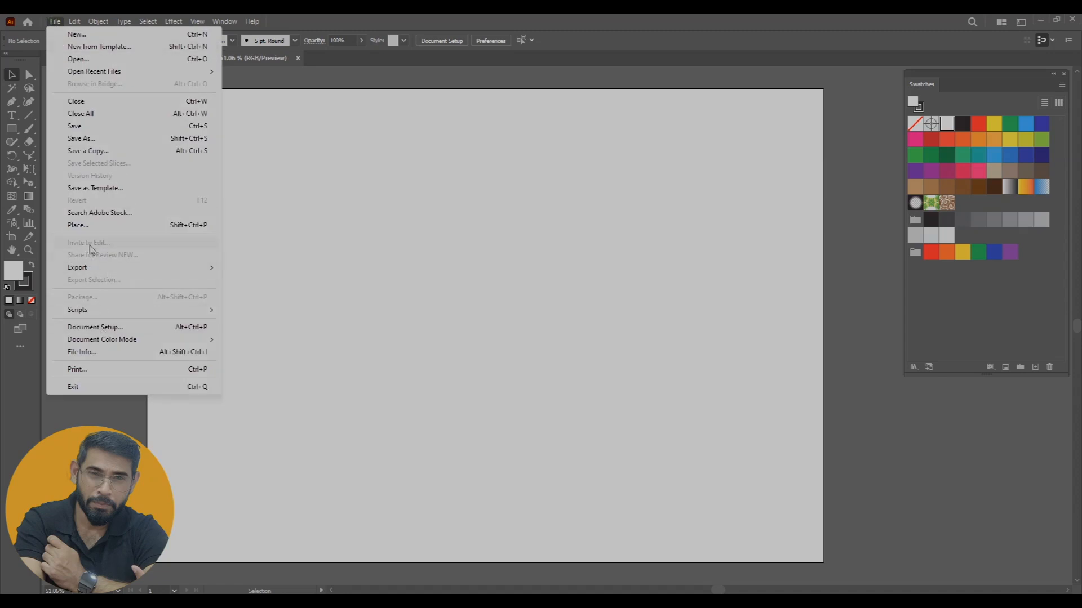
{"action": "left_click", "coordinate": [92, 227]}
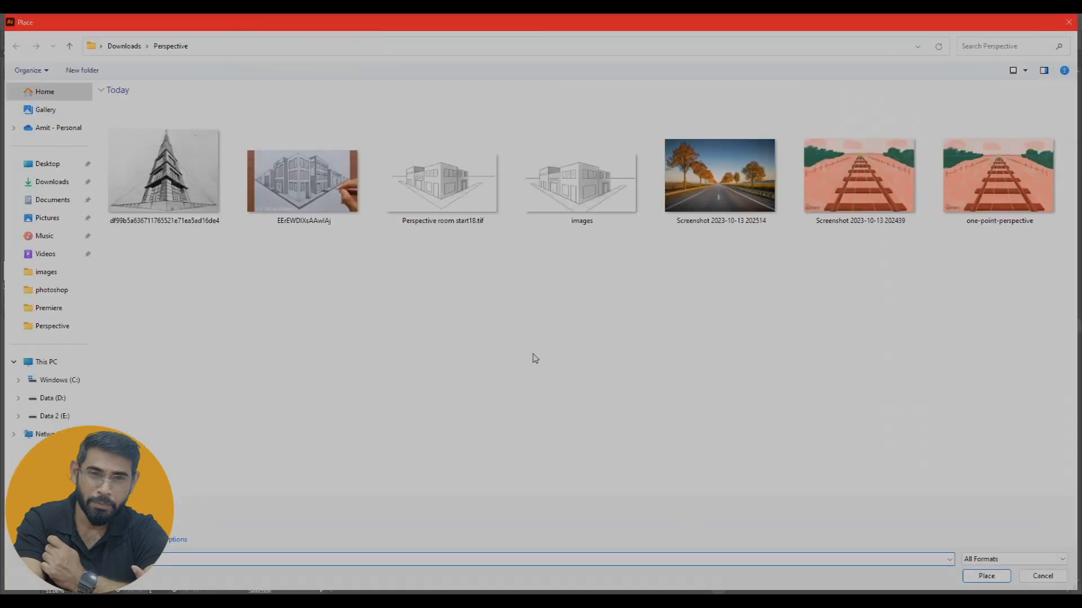
{"action": "left_click", "coordinate": [441, 199]}
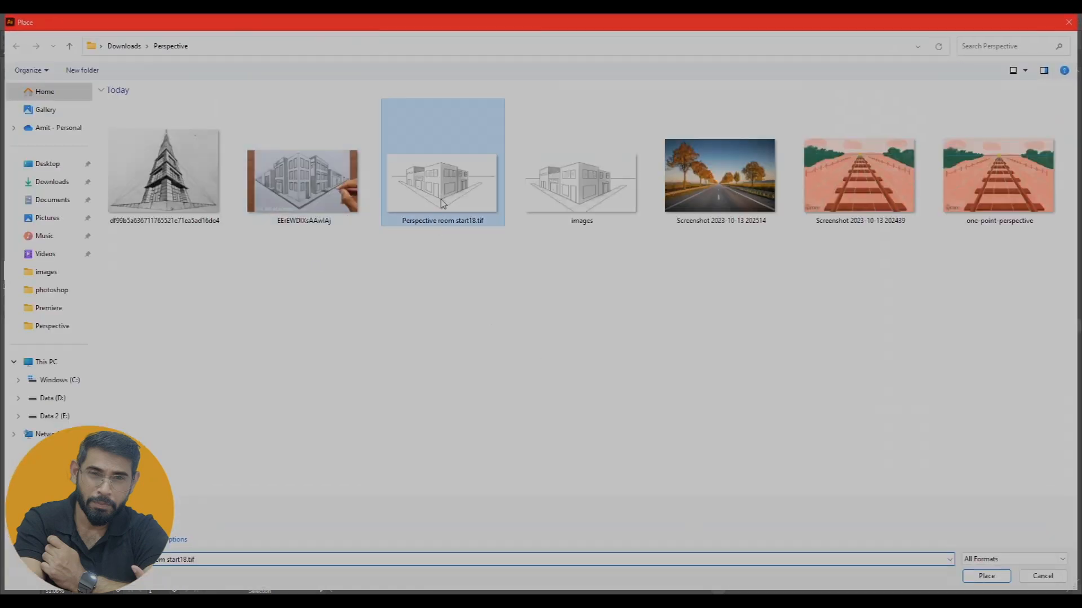
{"action": "left_click", "coordinate": [977, 577]}
{"action": "left_click", "coordinate": [398, 238]}
{"action": "left_click_drag", "start_coordinate": [902, 491], "coordinate": [547, 347]}
{"action": "key", "text": "ctrl+minus"}
{"action": "key", "text": "ctrl+minus"}
{"action": "key", "text": "ctrl+minus"}
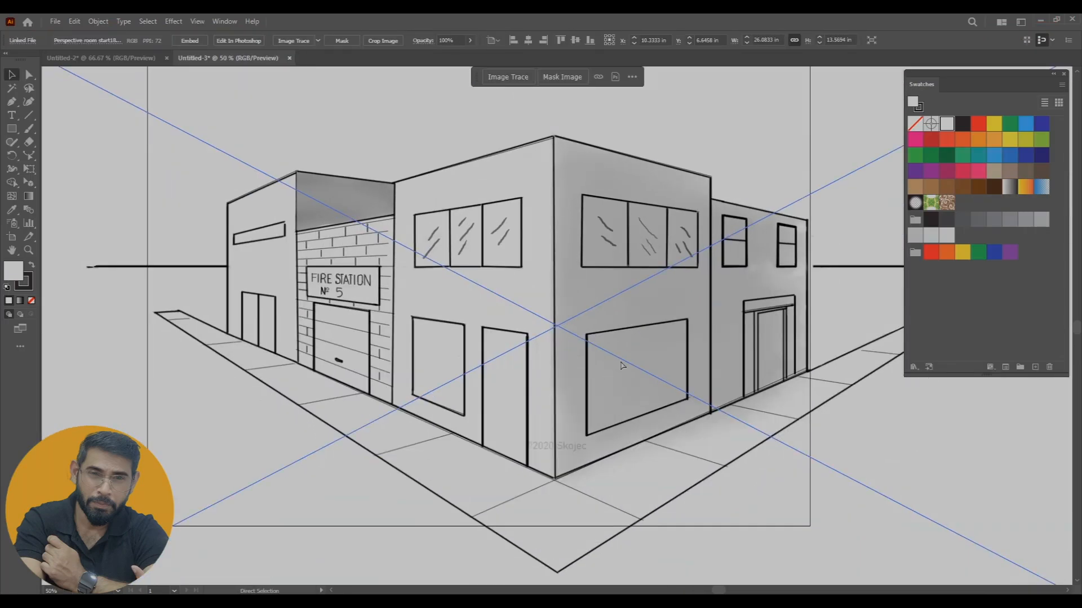
Scale and position the building drawing to fit within the artboard, and lock it
{"action": "left_click_drag", "start_coordinate": [817, 192], "coordinate": [564, 320]}
{"action": "left_click_drag", "start_coordinate": [466, 379], "coordinate": [530, 284]}
{"action": "left_click_drag", "start_coordinate": [628, 365], "coordinate": [688, 394]}
{"action": "left_click", "coordinate": [771, 329]}
{"action": "left_click", "coordinate": [606, 317]}
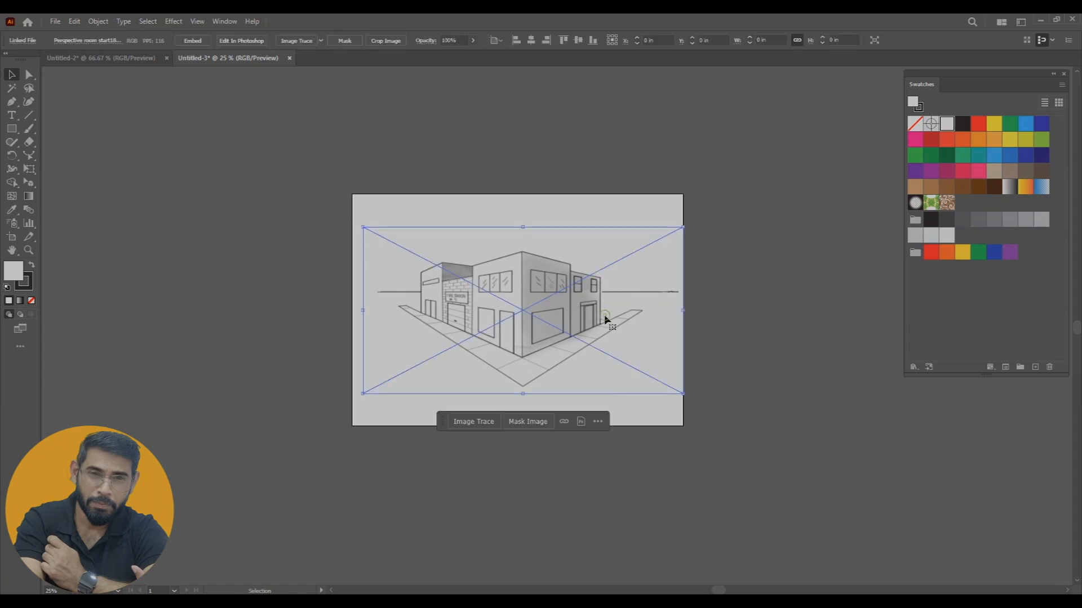
{"action": "key", "text": "ctrl+2"}
Draw a rectangle about 2.19 × 1.81 in on the empty canvas to the right of the artboard
{"action": "scroll", "coordinate": [556, 288], "scroll_direction": "up", "scroll_amount": 2}
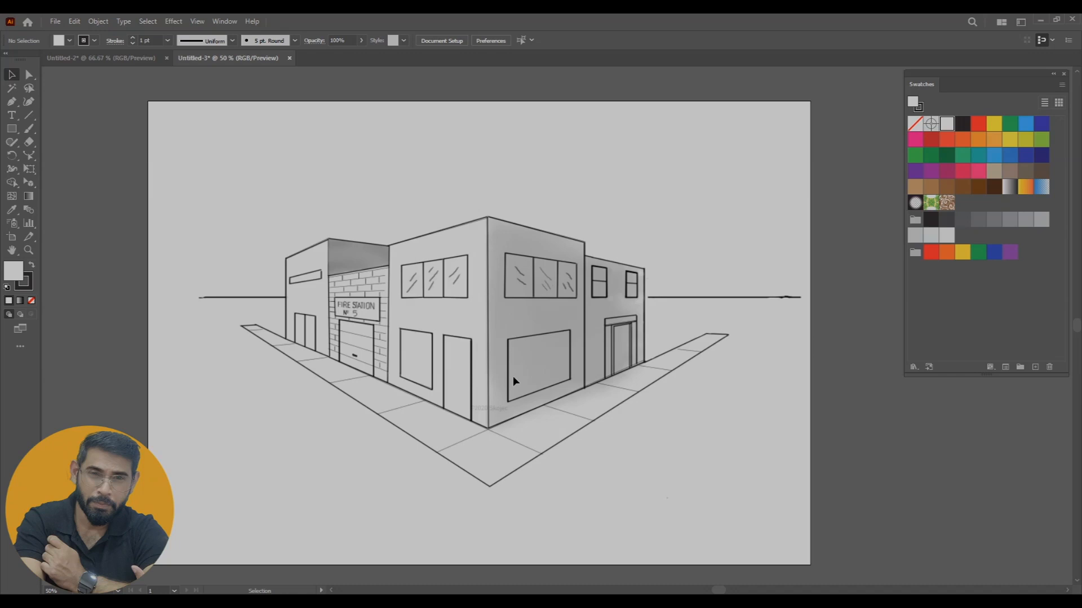
{"action": "left_click_drag", "start_coordinate": [629, 343], "coordinate": [550, 333]}
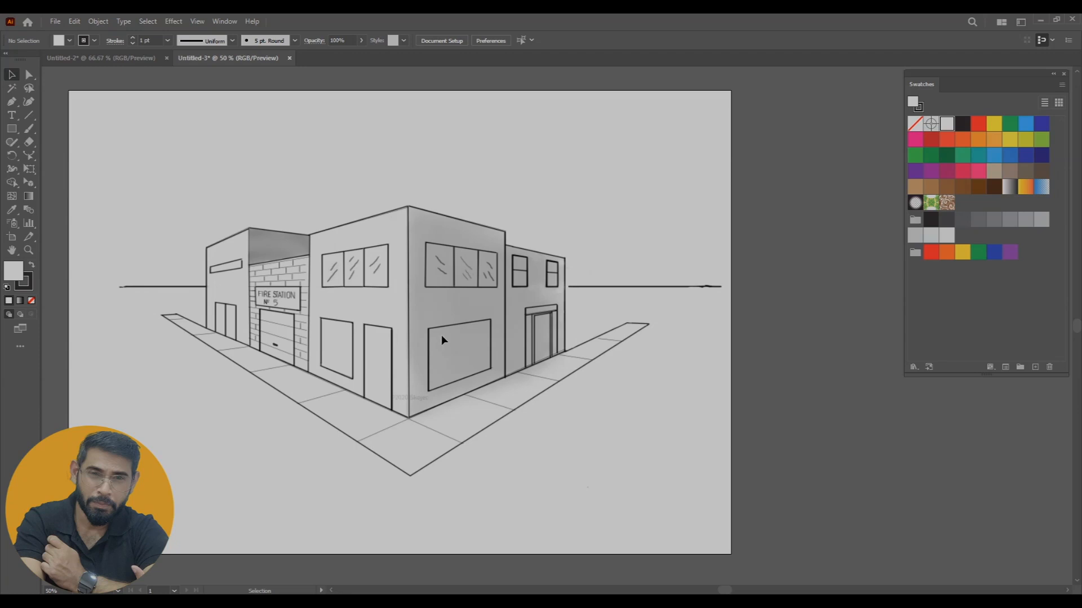
{"action": "left_click_drag", "start_coordinate": [439, 335], "coordinate": [358, 377]}
{"action": "left_click", "coordinate": [17, 129]}
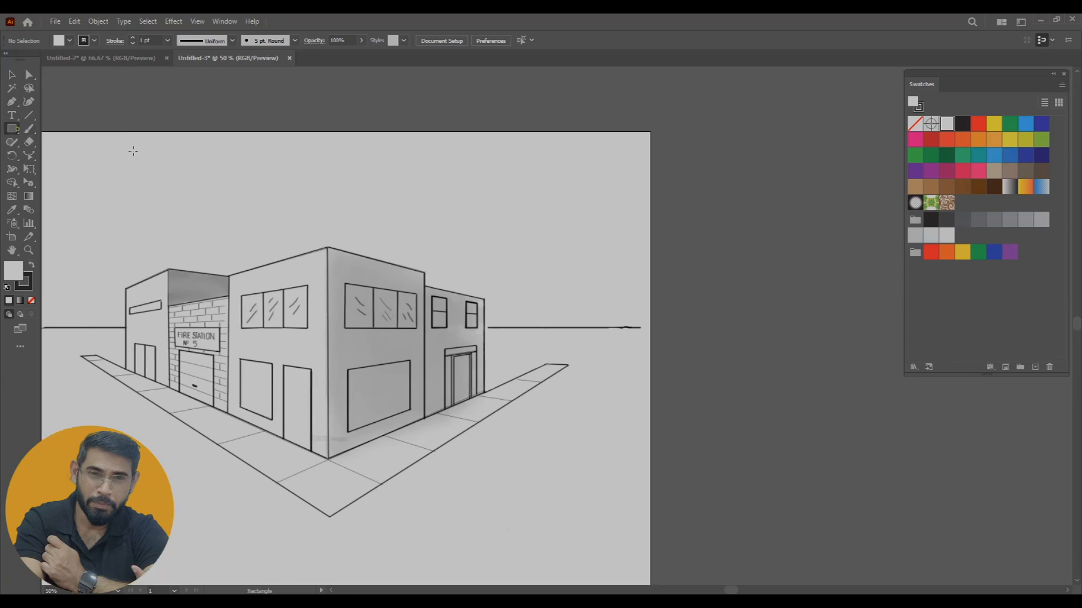
{"action": "left_click_drag", "start_coordinate": [691, 122], "coordinate": [779, 193]}
{"action": "left_click", "coordinate": [11, 74]}
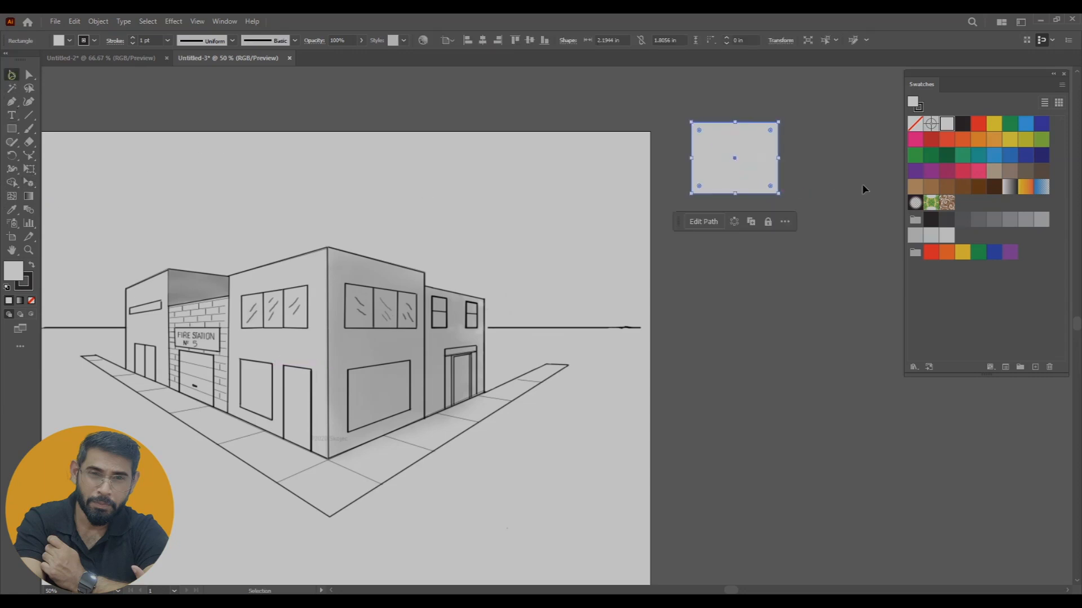
Give the rectangle a dark brown 6 pt stroke and remove its fill
{"action": "left_click", "coordinate": [977, 190]}
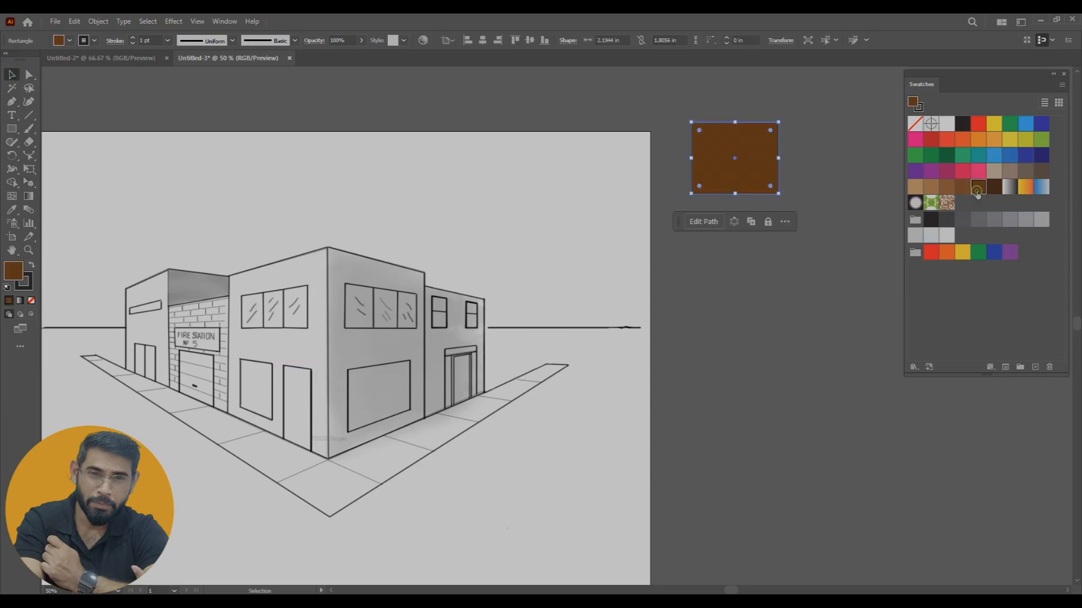
{"action": "left_click", "coordinate": [34, 265]}
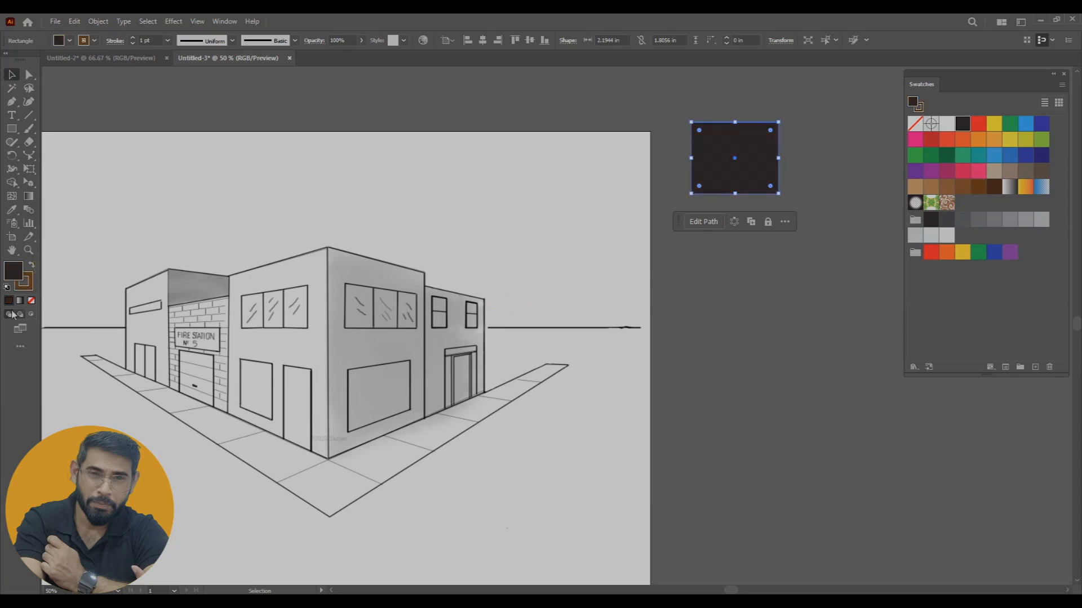
{"action": "left_click", "coordinate": [31, 300]}
{"action": "left_click", "coordinate": [749, 272]}
{"action": "left_click_drag", "start_coordinate": [729, 110], "coordinate": [723, 158]}
{"action": "left_click", "coordinate": [167, 40]}
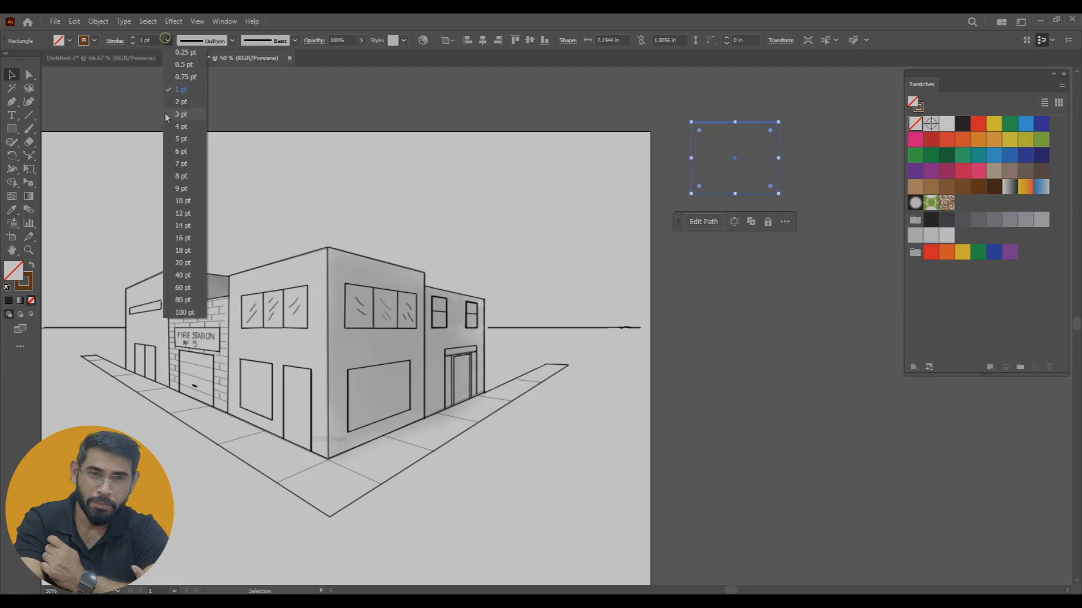
{"action": "left_click", "coordinate": [179, 158]}
{"action": "left_click", "coordinate": [873, 338]}
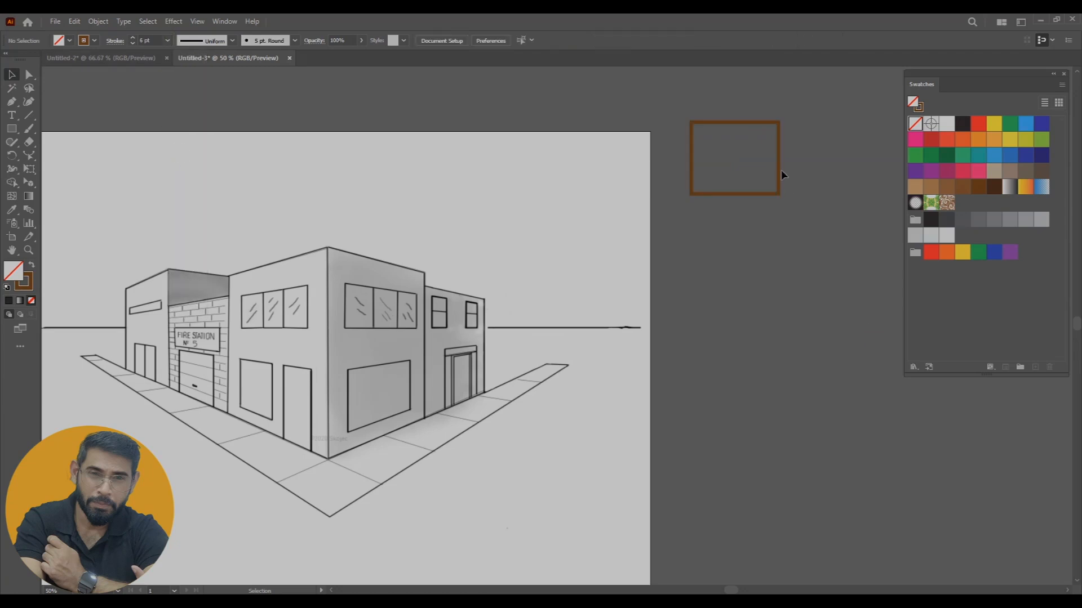
Fill the brown-outlined window frame with white
{"action": "left_click", "coordinate": [778, 168]}
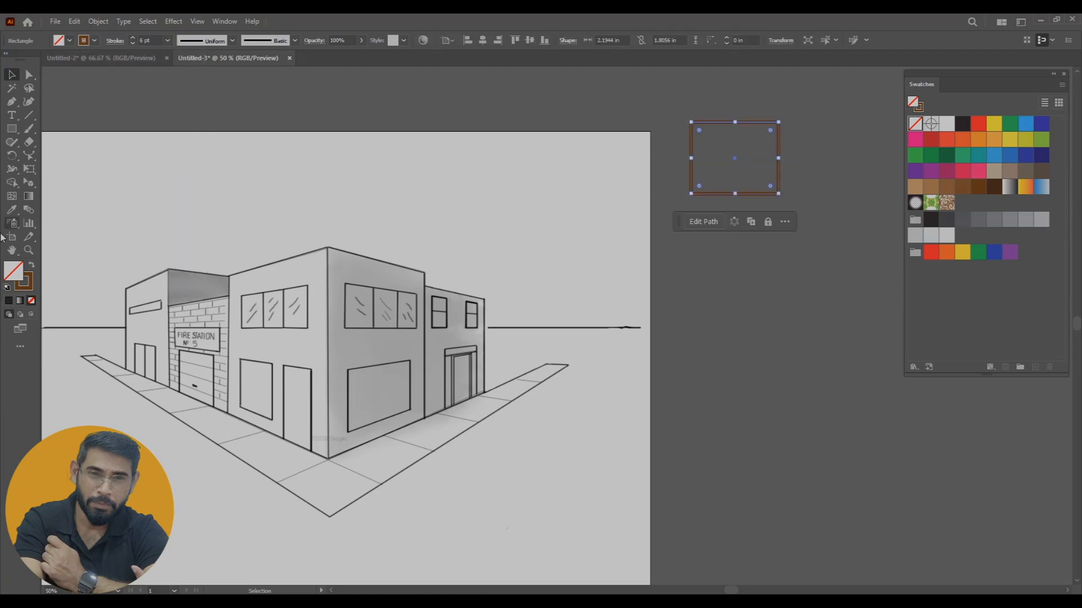
{"action": "double_click", "coordinate": [15, 280]}
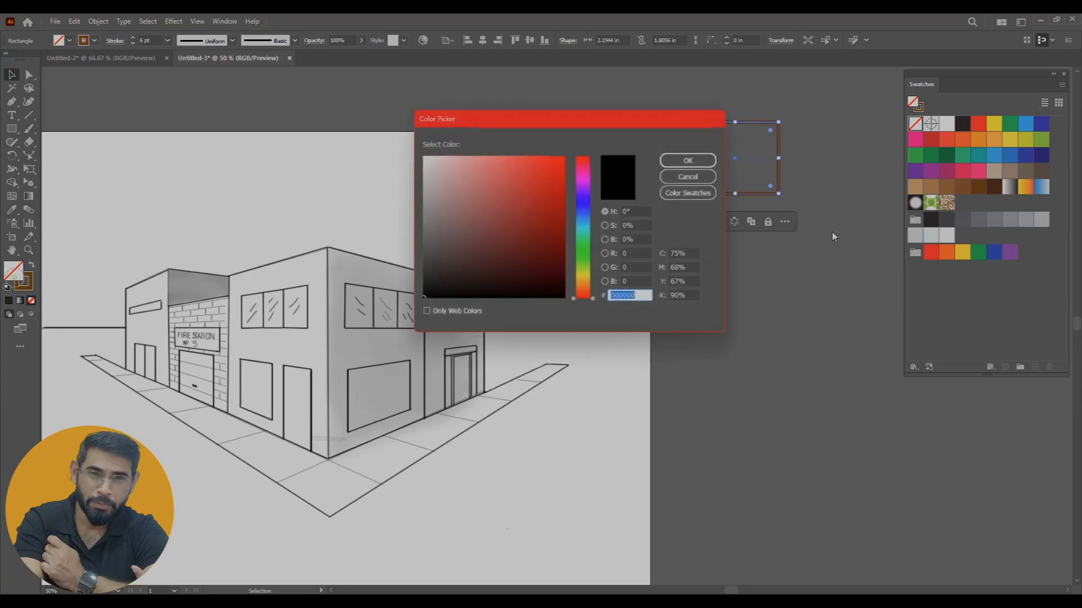
{"action": "left_click_drag", "start_coordinate": [486, 204], "coordinate": [421, 155]}
{"action": "left_click", "coordinate": [678, 160]}
{"action": "left_click", "coordinate": [839, 273]}
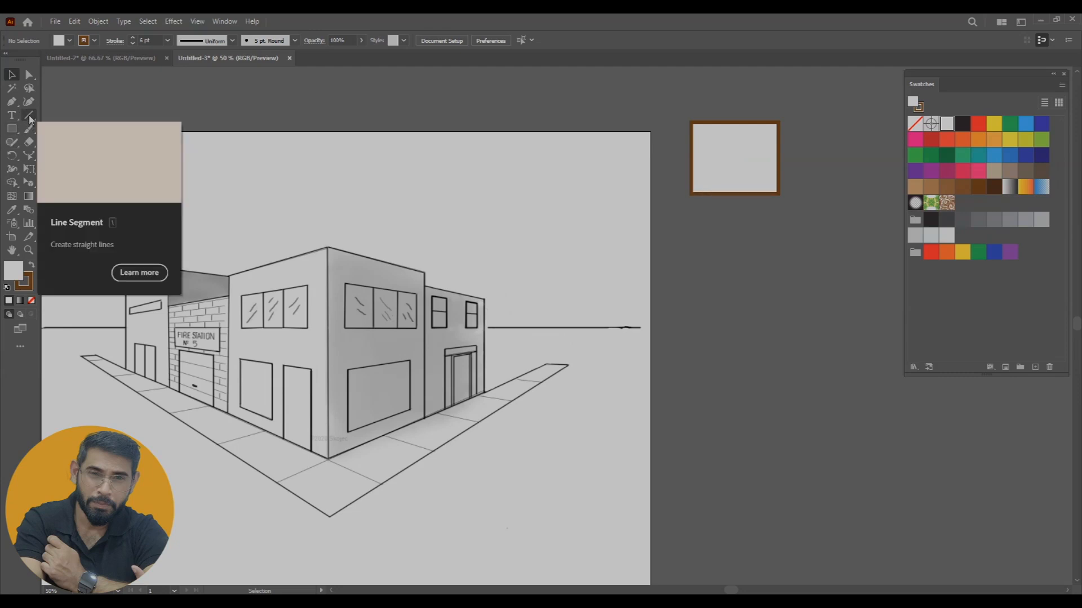
Draw a windowpane about 0.65 × 0.67 in inside the frame's upper-left corner, with a blue fill and no stroke
{"action": "left_click", "coordinate": [12, 129]}
{"action": "left_click_drag", "start_coordinate": [699, 126], "coordinate": [726, 153]}
{"action": "key", "text": "v"}
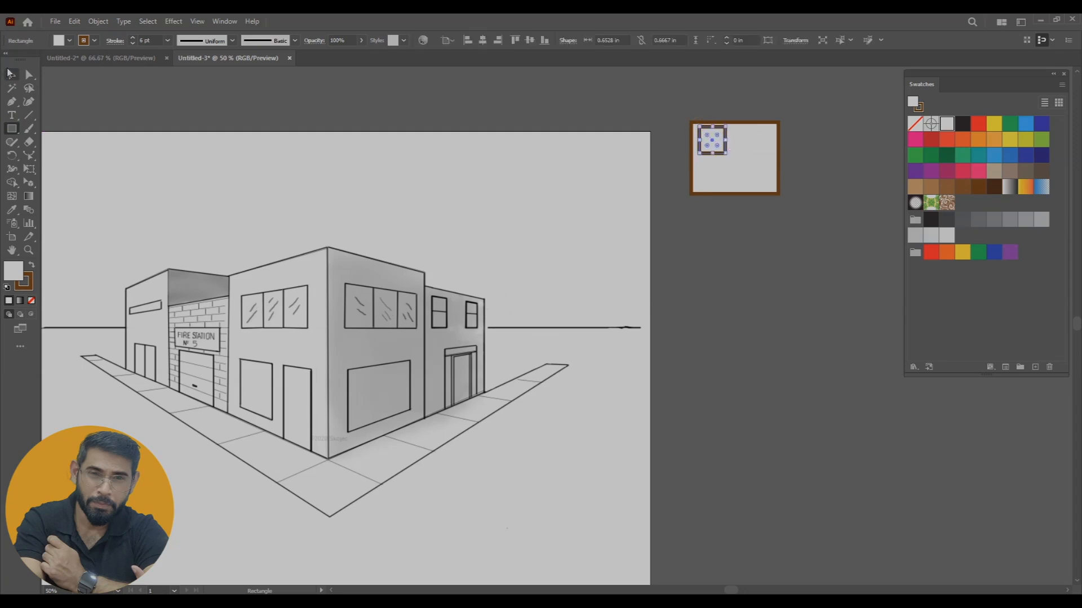
{"action": "left_click", "coordinate": [994, 155]}
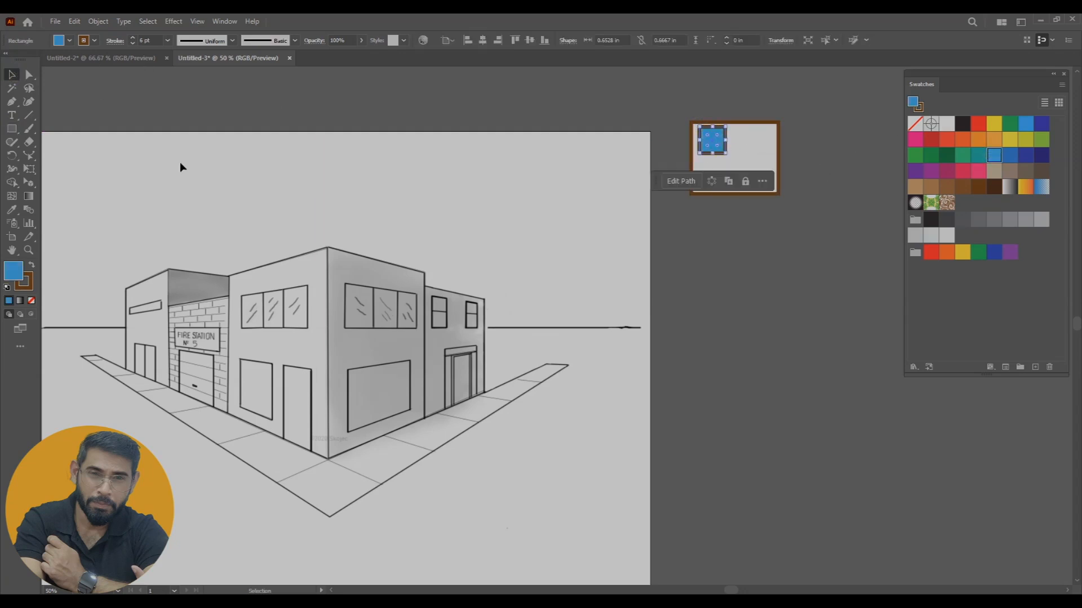
{"action": "left_click", "coordinate": [22, 281]}
{"action": "left_click", "coordinate": [31, 301]}
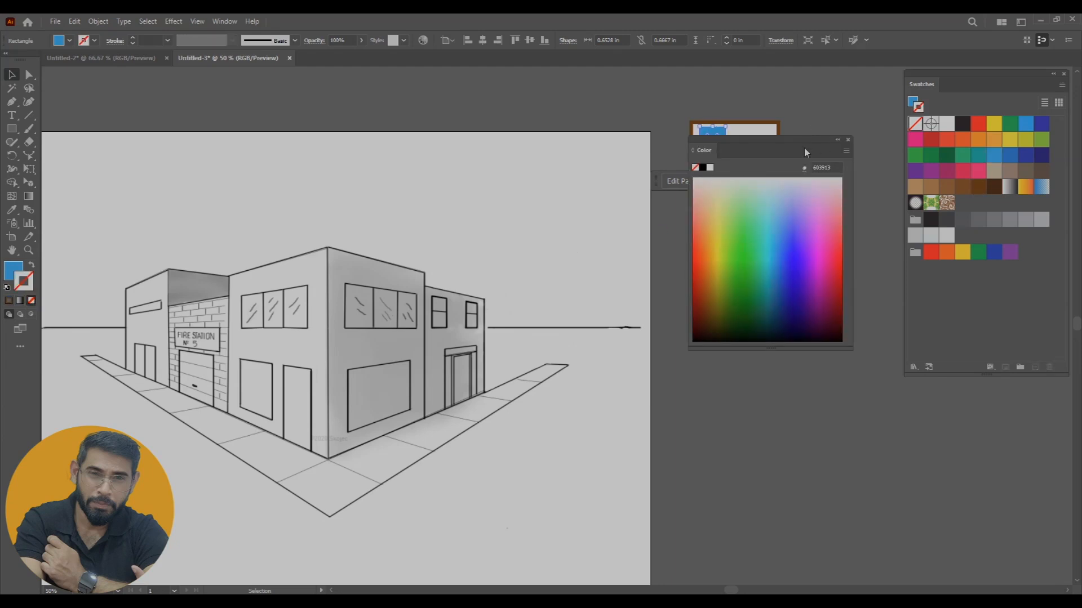
{"action": "left_click_drag", "start_coordinate": [806, 146], "coordinate": [862, 354]}
{"action": "left_click", "coordinate": [752, 154]}
Duplicate the blue pane into the other three corners of the window frame
{"action": "left_click_drag", "start_coordinate": [718, 148], "coordinate": [761, 142]}
{"action": "left_click", "coordinate": [720, 149], "text": "shift"}
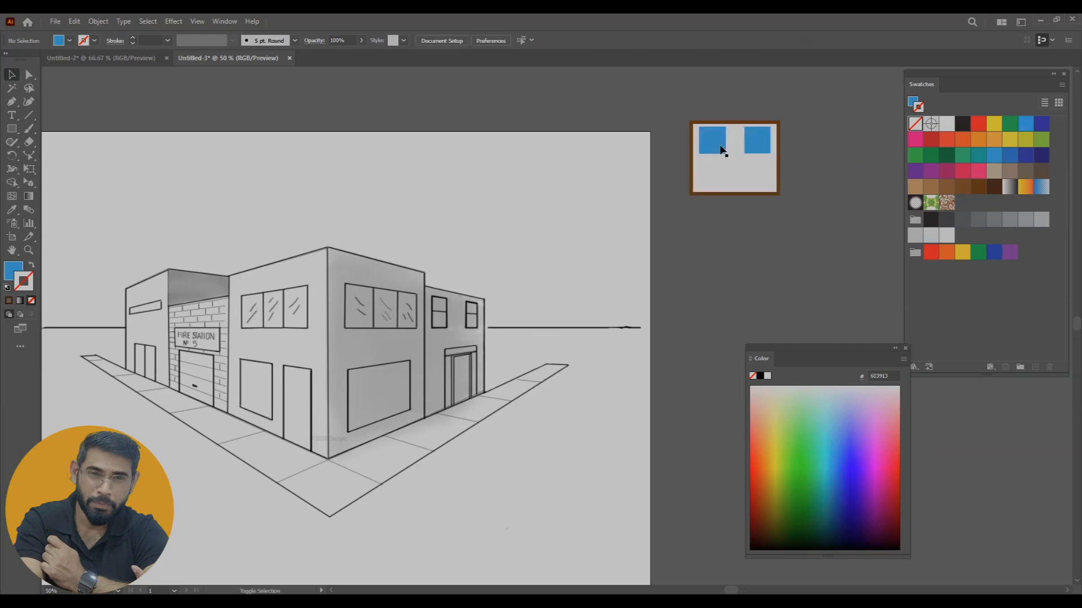
{"action": "left_click_drag", "start_coordinate": [760, 147], "coordinate": [760, 179]}
Group the window frame with its four panes and move the group above the artboard's upper-right corner
{"action": "left_click", "coordinate": [670, 111]}
{"action": "left_click_drag", "start_coordinate": [671, 113], "coordinate": [809, 228]}
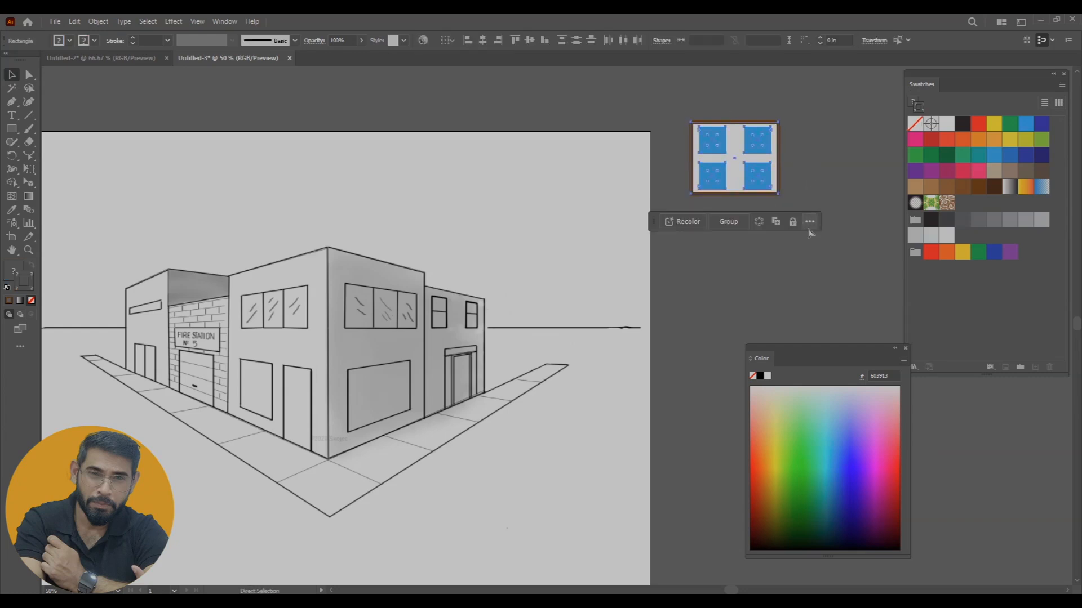
{"action": "key", "text": "ctrl+g"}
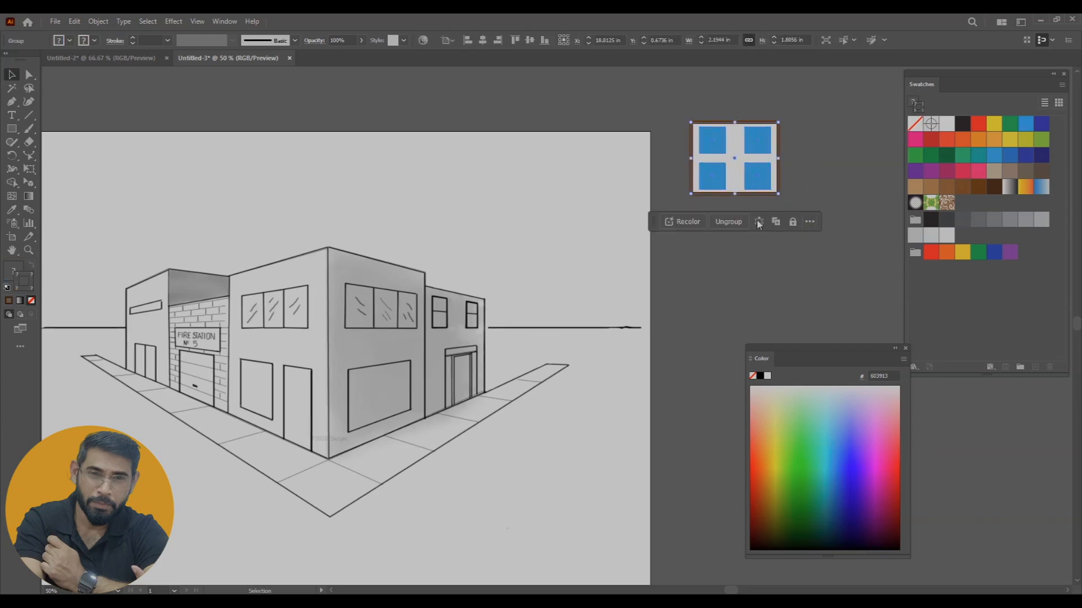
{"action": "left_click", "coordinate": [762, 251]}
{"action": "left_click_drag", "start_coordinate": [744, 153], "coordinate": [712, 99]}
{"action": "left_click_drag", "start_coordinate": [746, 248], "coordinate": [756, 259]}
{"action": "left_click_drag", "start_coordinate": [729, 106], "coordinate": [713, 88]}
{"action": "left_click_drag", "start_coordinate": [772, 278], "coordinate": [791, 292]}
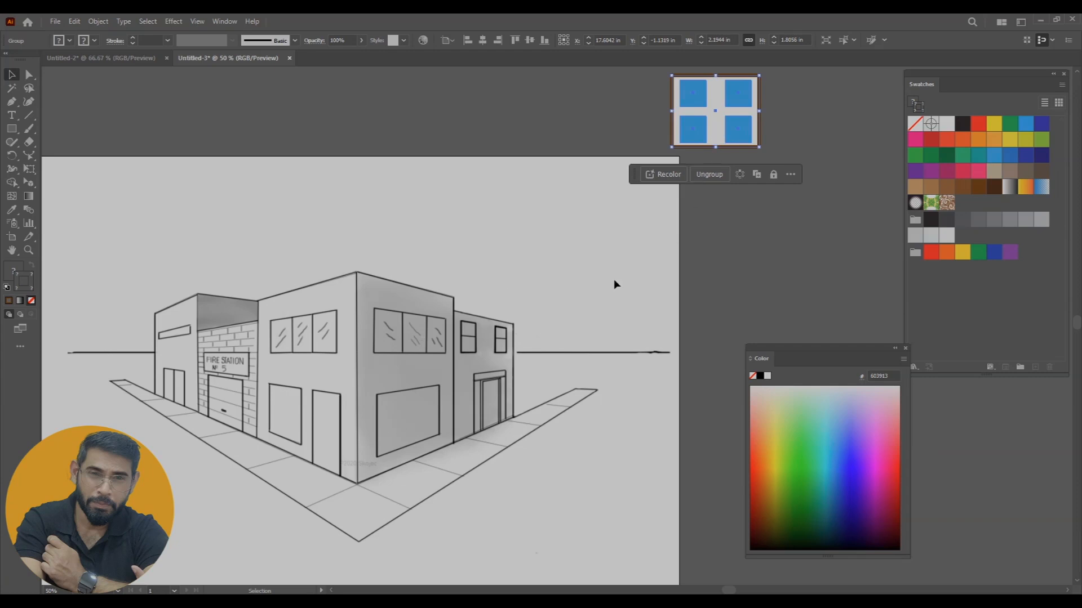
{"action": "scroll", "coordinate": [395, 389], "scroll_direction": "down", "scroll_amount": 2}
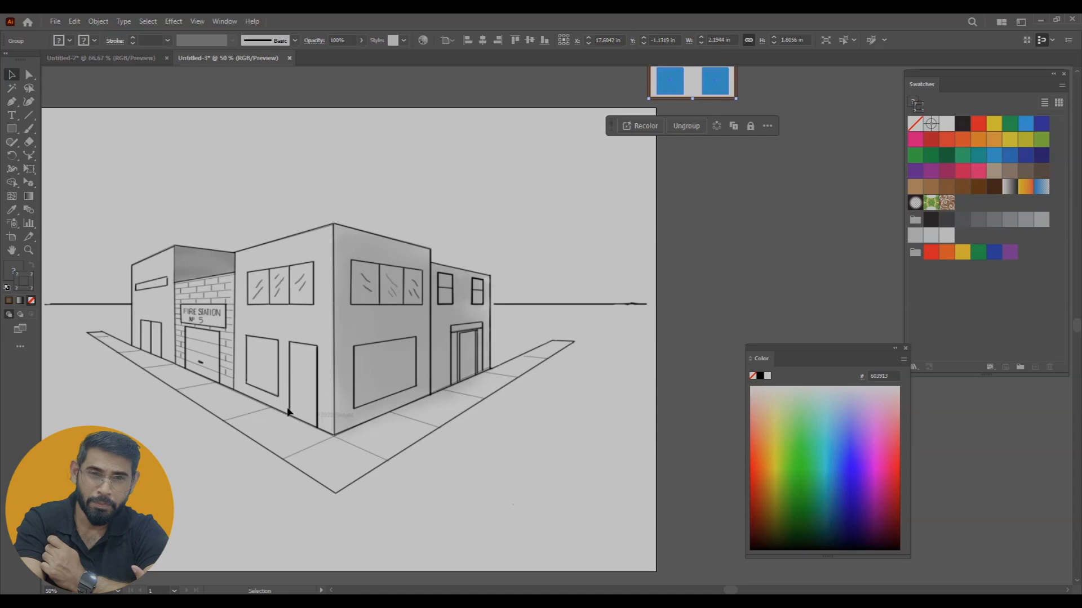
Draw a door rectangle about 1.96 × 3.88 in to the right of the artboard and give it a dark brown stroke
{"action": "left_click", "coordinate": [12, 129]}
{"action": "left_click_drag", "start_coordinate": [705, 187], "coordinate": [783, 341]}
{"action": "key", "text": "v"}
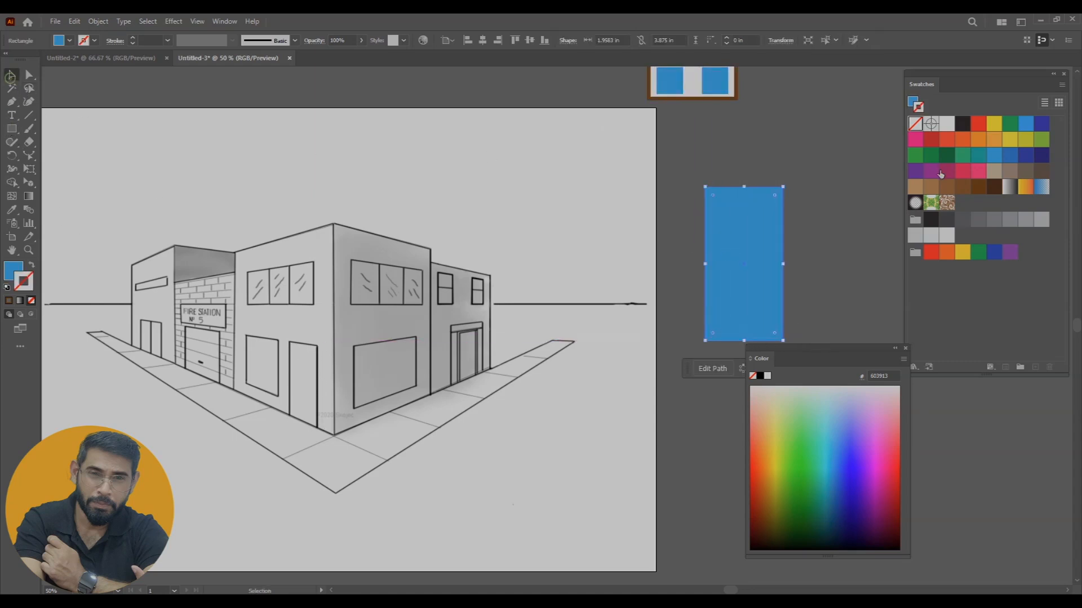
{"action": "left_click", "coordinate": [981, 189]}
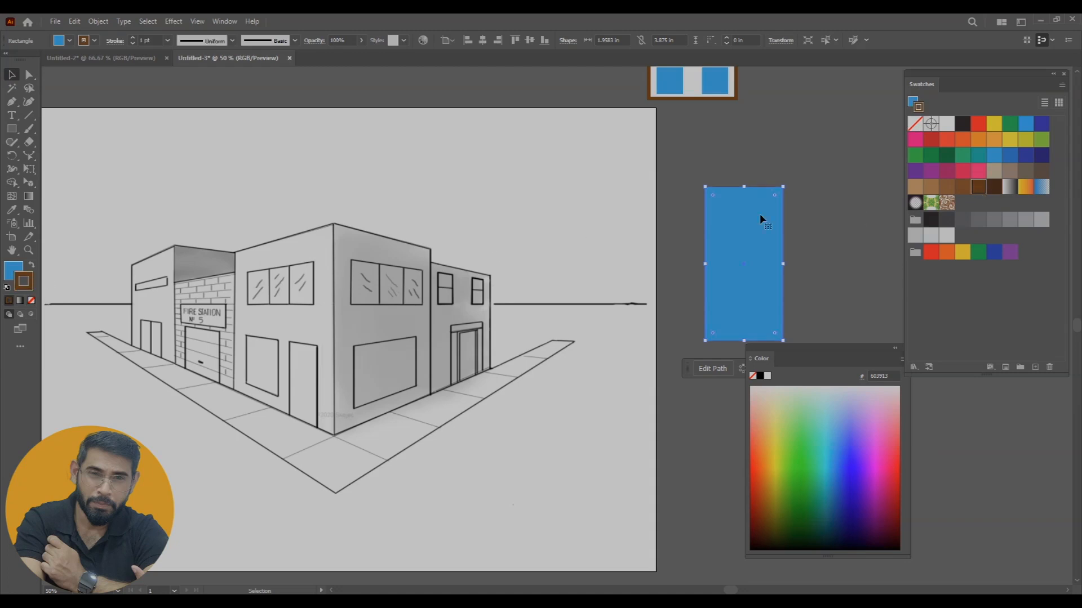
Round the two upper corners of the door rectangle fully into a semicircular arch
{"action": "left_click", "coordinate": [29, 74]}
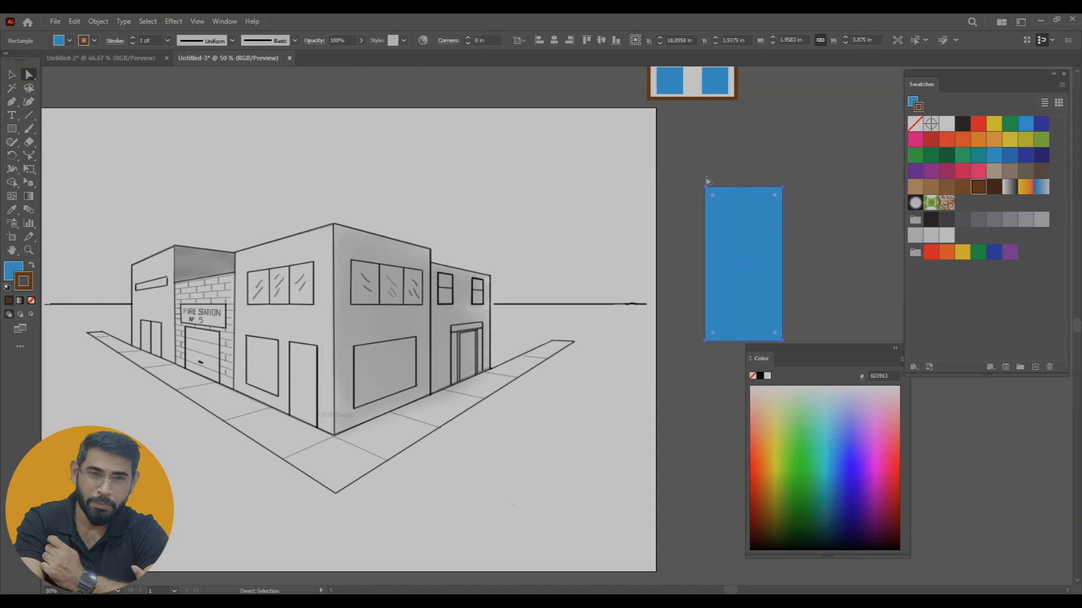
{"action": "left_click_drag", "start_coordinate": [697, 169], "coordinate": [780, 279]}
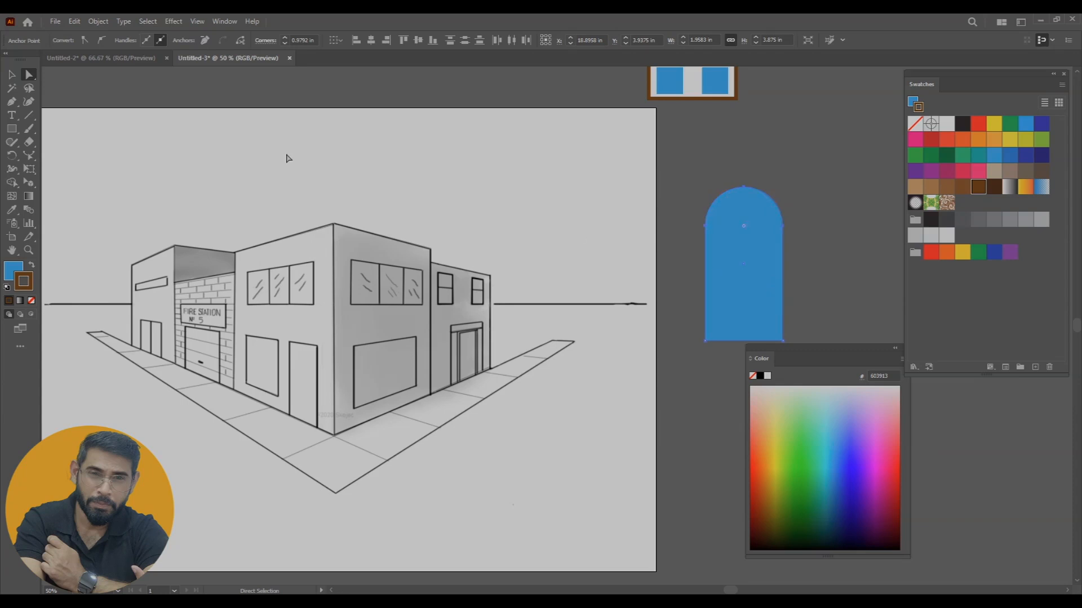
{"action": "left_click", "coordinate": [11, 75]}
{"action": "left_click", "coordinate": [808, 224]}
Set the arched door's stroke to 12 pt and fill it with a lighter brown
{"action": "left_click", "coordinate": [752, 233]}
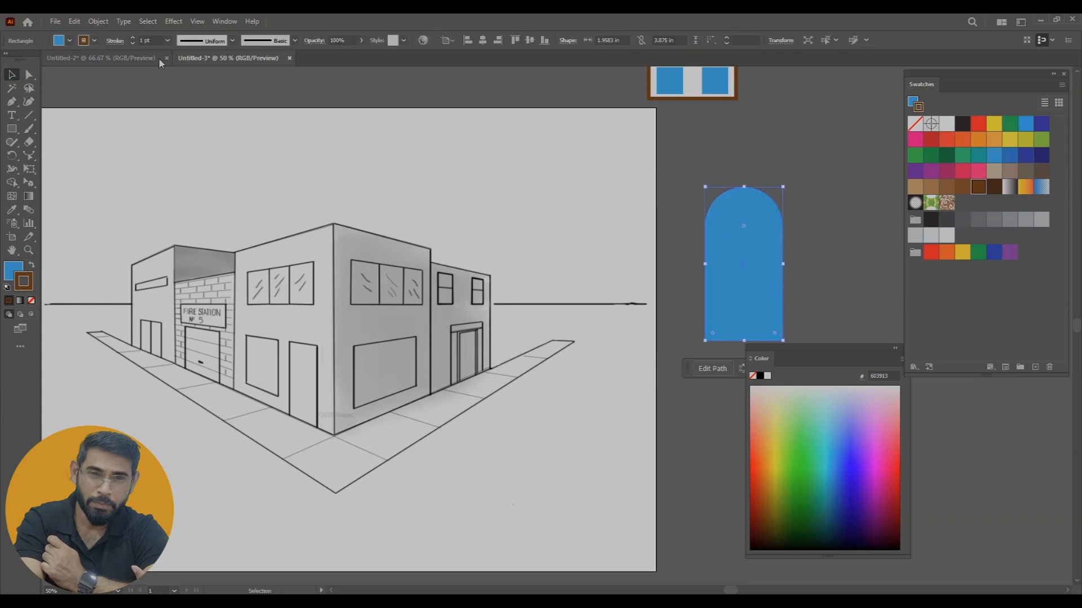
{"action": "left_click", "coordinate": [168, 40]}
{"action": "left_click", "coordinate": [186, 213]}
{"action": "left_click", "coordinate": [824, 218]}
{"action": "left_click", "coordinate": [744, 260]}
{"action": "left_click", "coordinate": [9, 270]}
{"action": "left_click", "coordinate": [931, 187]}
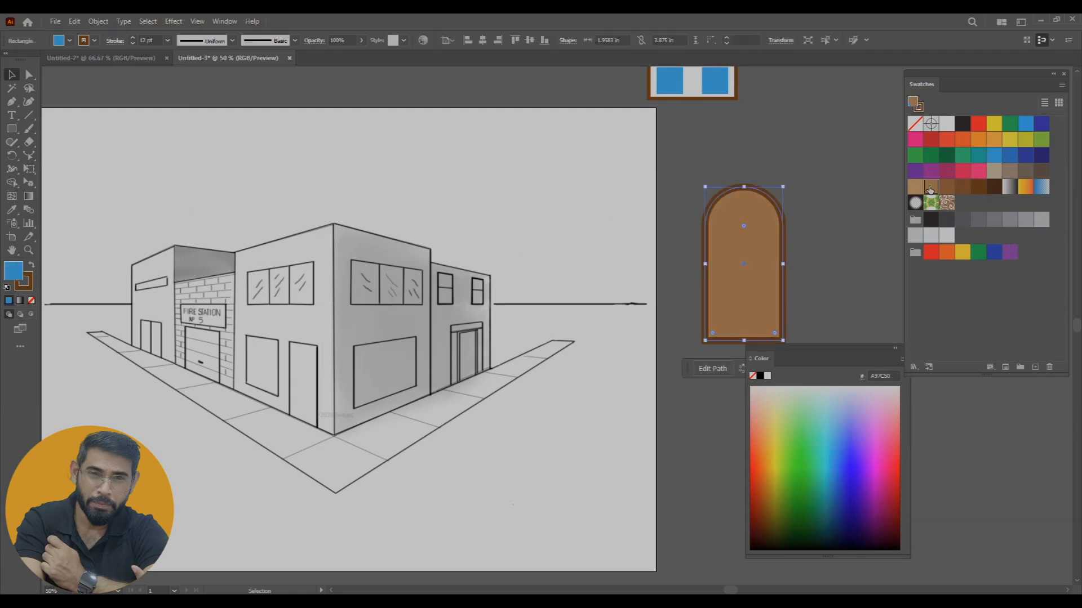
{"action": "left_click", "coordinate": [807, 155]}
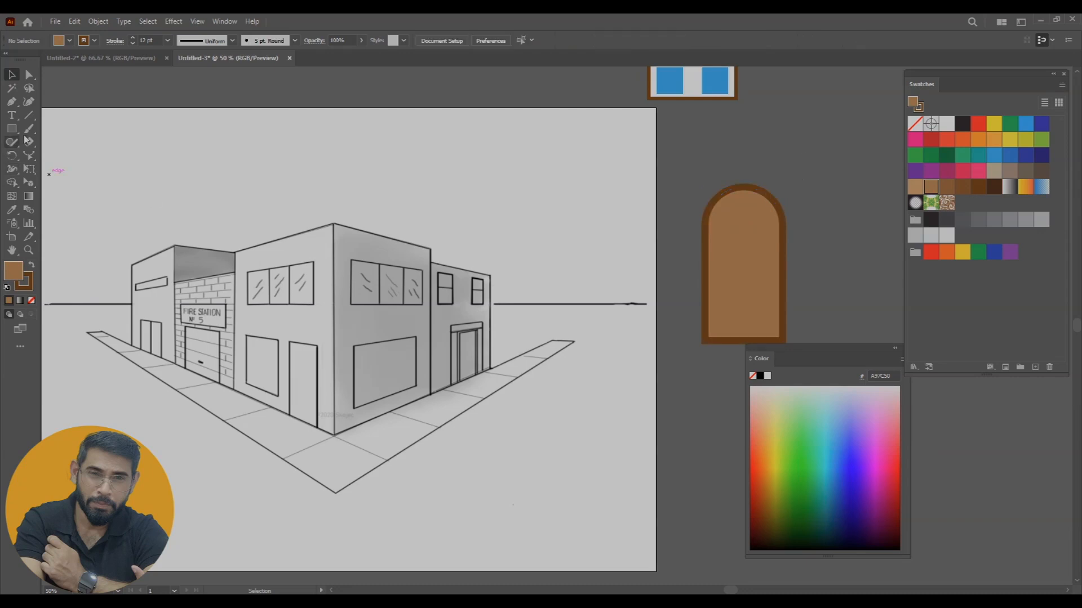
Draw a vertical dividing line down the middle of the door and shift the door and line slightly up and right
{"action": "left_click", "coordinate": [29, 115]}
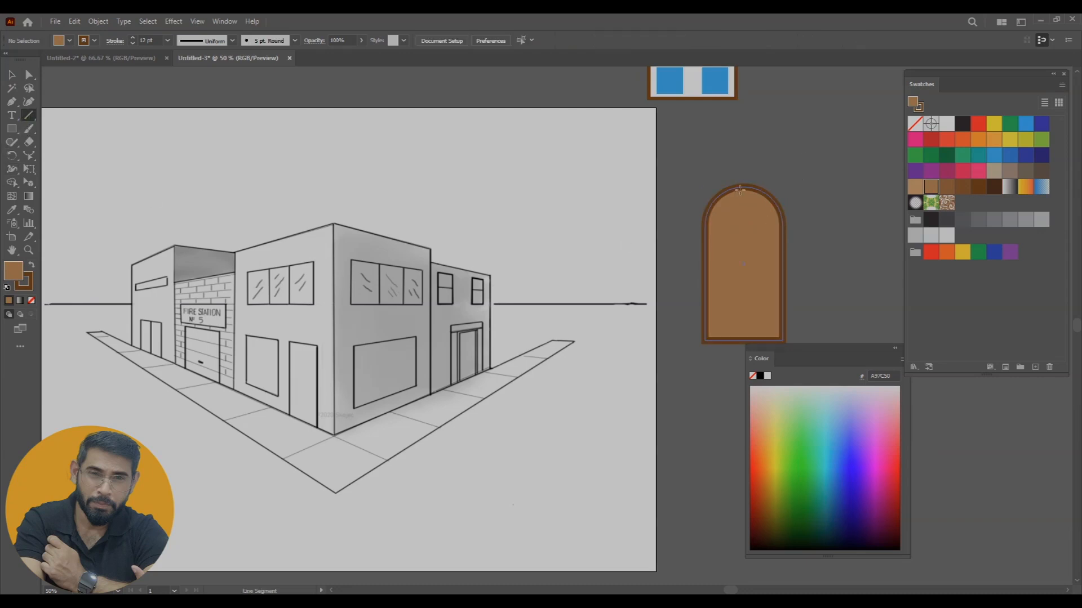
{"action": "left_click_drag", "start_coordinate": [743, 186], "coordinate": [743, 340]}
{"action": "key", "text": "v"}
{"action": "left_click", "coordinate": [883, 211]}
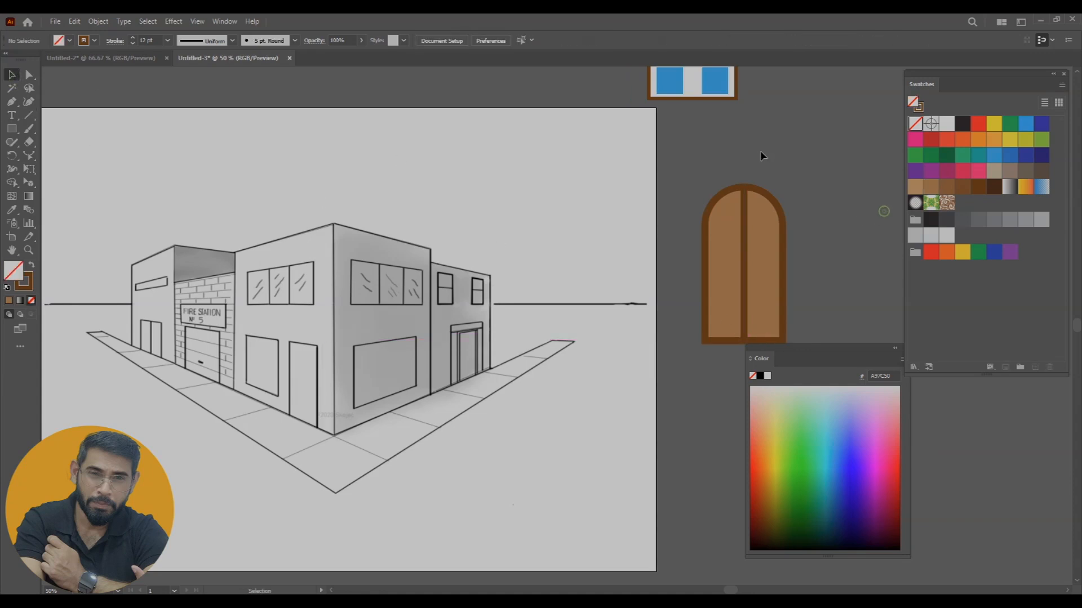
{"action": "left_click_drag", "start_coordinate": [766, 283], "coordinate": [794, 243]}
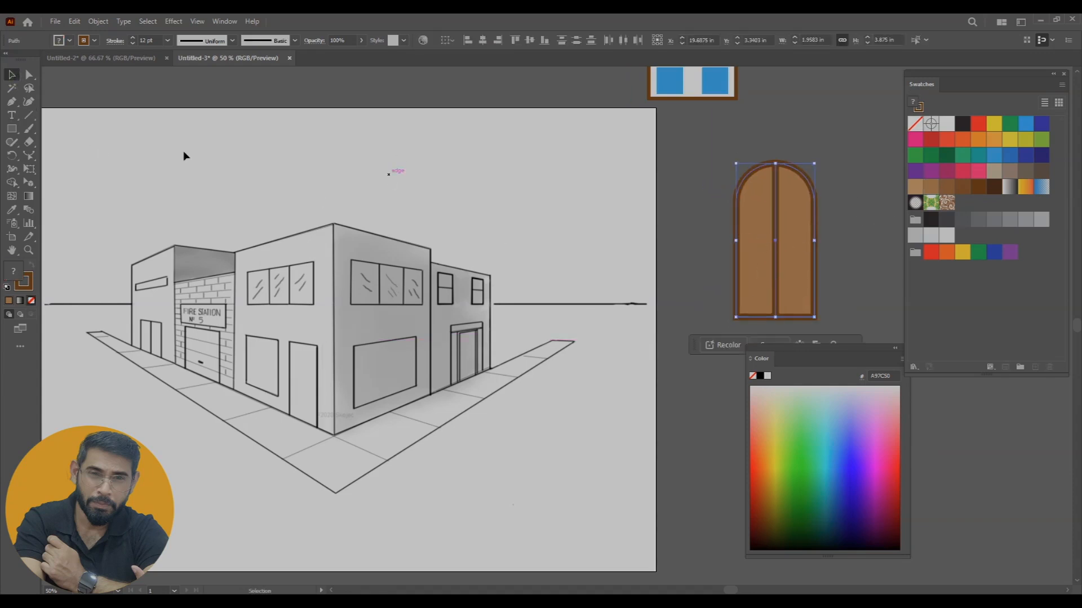
Thin the door and divider strokes to 0.5 pt and draw a dark brown circular knob about 0.31 in wide on the left leaf
{"action": "left_click_drag", "start_coordinate": [11, 128], "coordinate": [73, 153]}
{"action": "left_click", "coordinate": [168, 40]}
{"action": "left_click", "coordinate": [174, 66]}
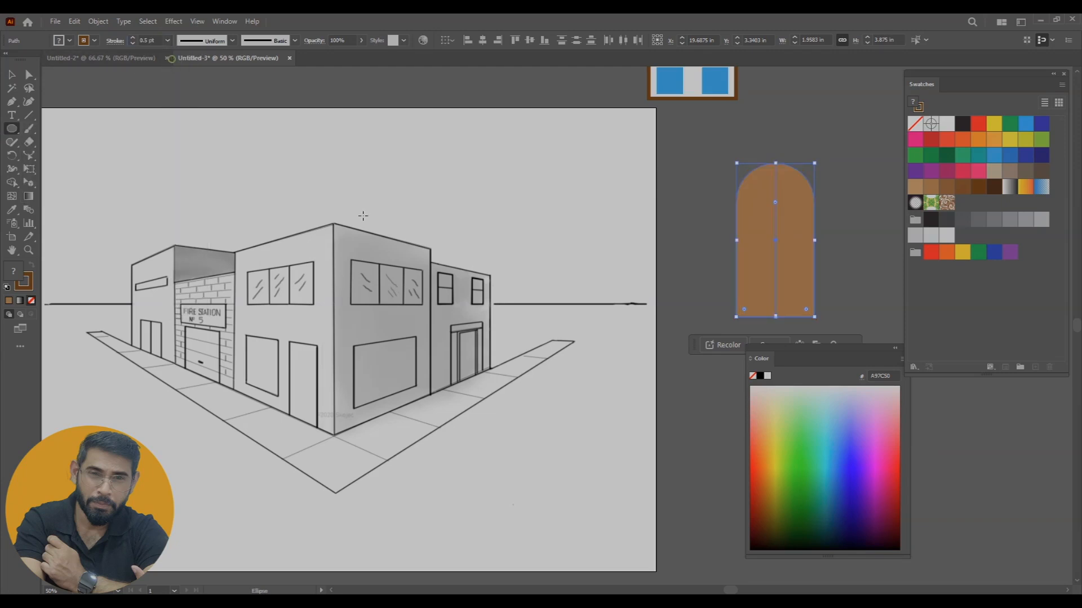
{"action": "left_click_drag", "start_coordinate": [761, 244], "coordinate": [768, 251]}
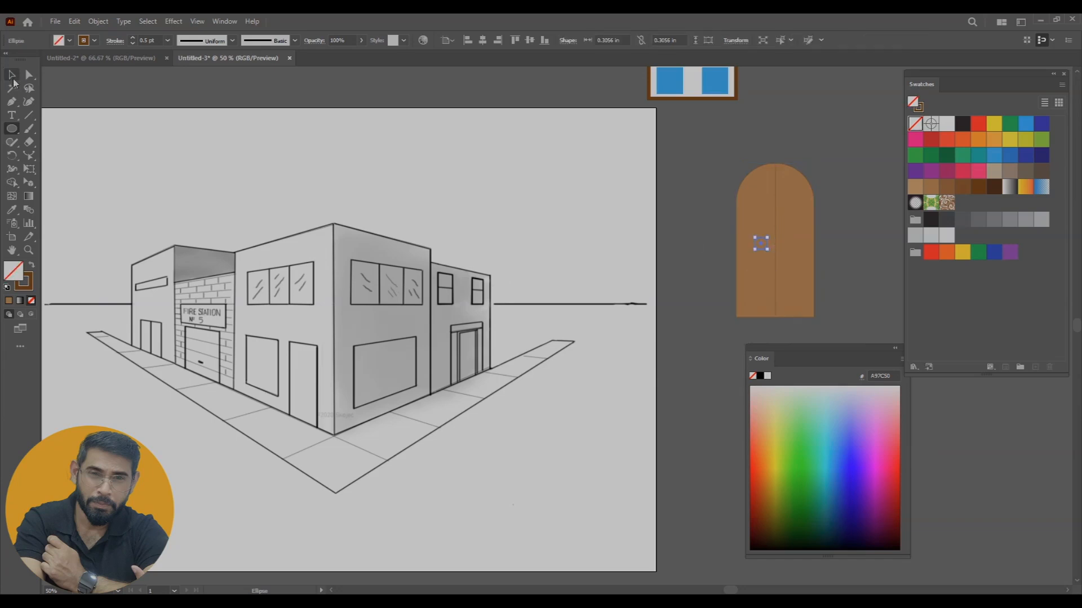
{"action": "left_click", "coordinate": [12, 75]}
{"action": "left_click", "coordinate": [981, 191]}
{"action": "left_click", "coordinate": [744, 117]}
Set the stroke of the arched door shape to 9 pt
{"action": "left_click_drag", "start_coordinate": [722, 153], "coordinate": [822, 250]}
{"action": "left_click", "coordinate": [822, 254]}
{"action": "left_click", "coordinate": [796, 188]}
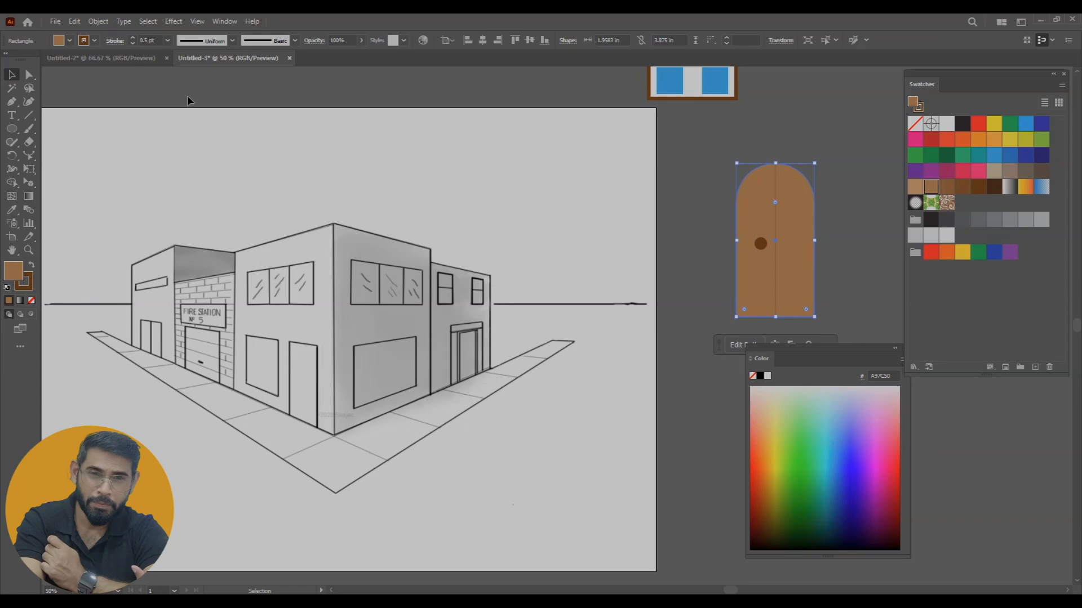
{"action": "left_click", "coordinate": [168, 40]}
{"action": "left_click", "coordinate": [180, 188]}
{"action": "left_click", "coordinate": [803, 159]}
Group the door, divider and knob, and move the group beside the window above the artboard
{"action": "left_click_drag", "start_coordinate": [827, 273], "coordinate": [854, 283]}
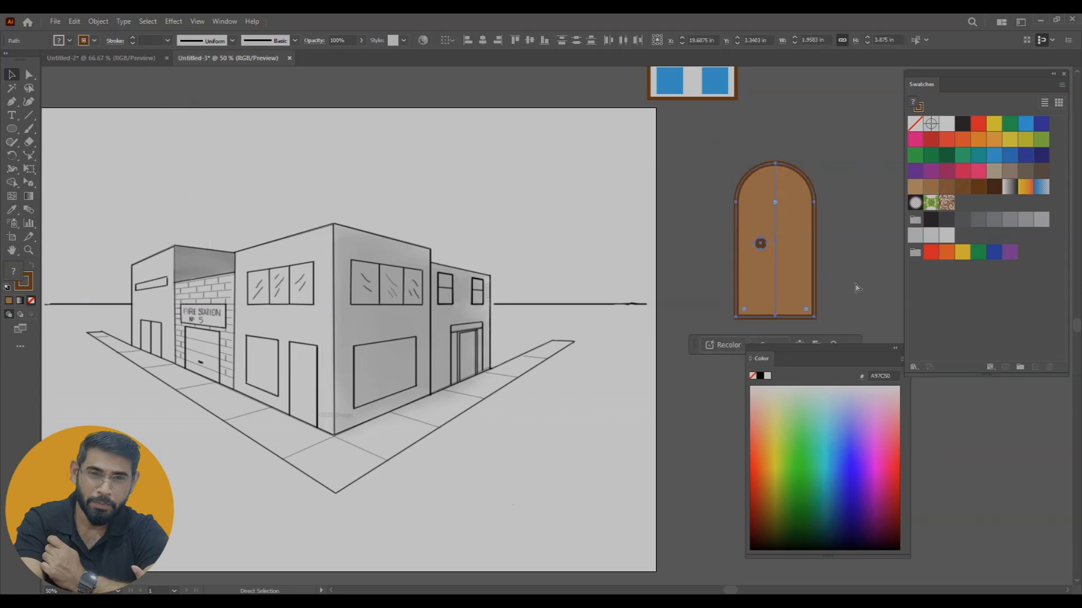
{"action": "key", "text": "ctrl+g"}
{"action": "left_click_drag", "start_coordinate": [791, 217], "coordinate": [824, 83]}
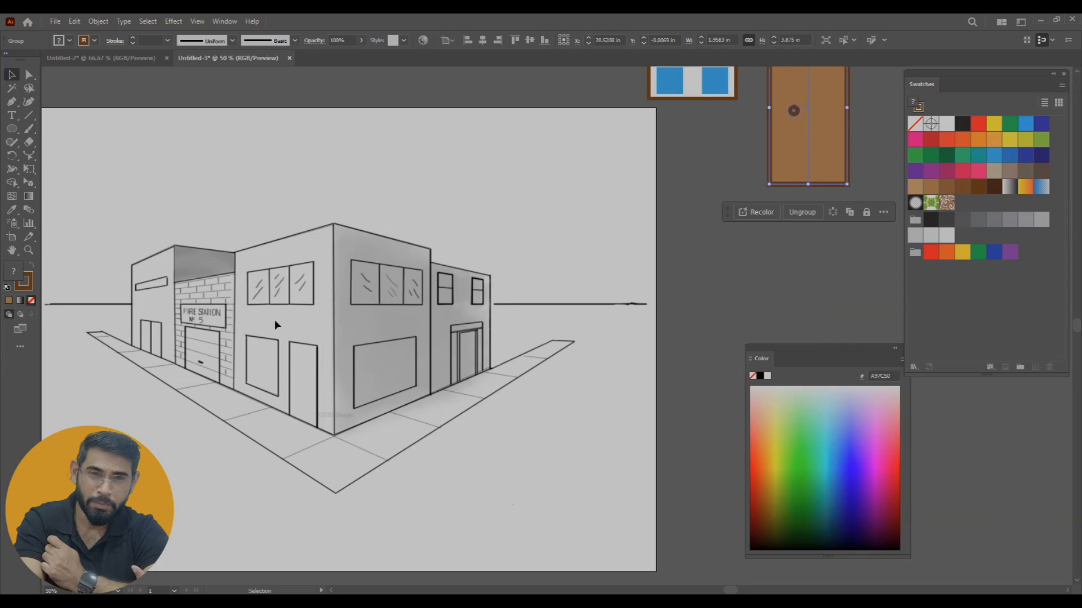
{"action": "left_click_drag", "start_coordinate": [364, 333], "coordinate": [347, 313]}
{"action": "left_click_drag", "start_coordinate": [590, 289], "coordinate": [555, 324]}
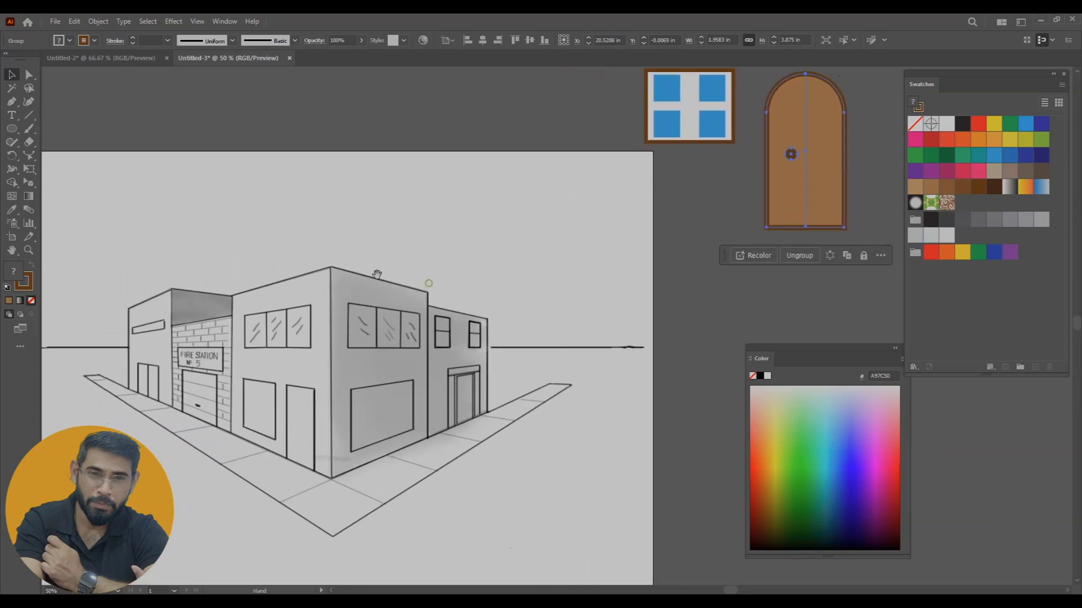
Draw a sign rectangle about 3.92 × 1.69 in to the right of the door
{"action": "left_click", "coordinate": [14, 132]}
{"action": "left_click", "coordinate": [68, 128]}
{"action": "scroll", "coordinate": [449, 289], "scroll_direction": "right", "scroll_amount": 6}
{"action": "left_click_drag", "start_coordinate": [609, 153], "coordinate": [768, 222]}
{"action": "scroll", "coordinate": [756, 225], "scroll_direction": "left", "scroll_amount": 5}
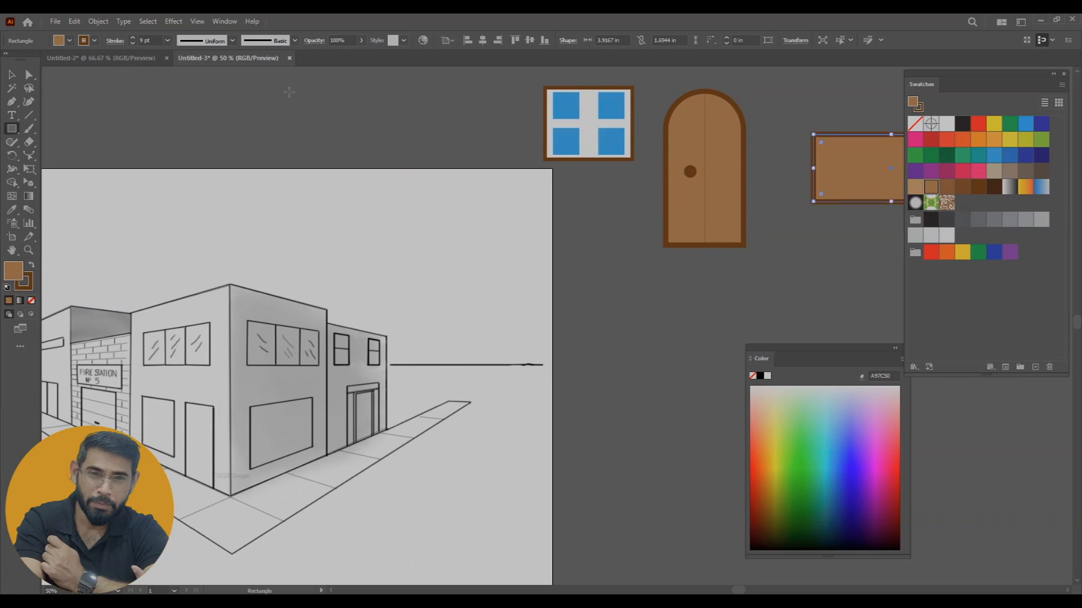
Fill the sign rectangle with red and move it below the window and door
{"action": "left_click", "coordinate": [11, 87]}
{"action": "left_click", "coordinate": [978, 123]}
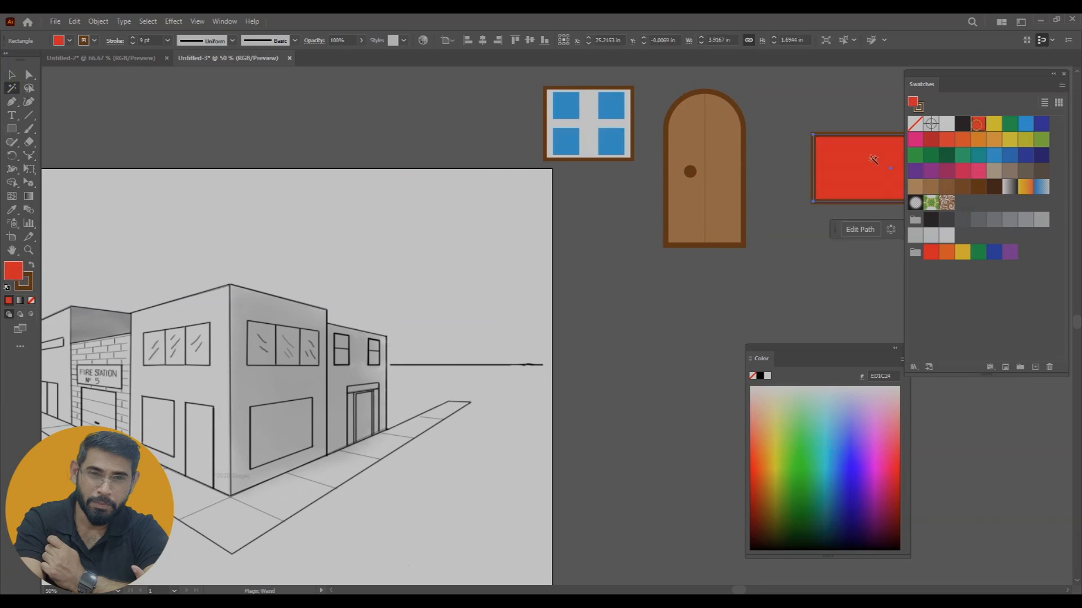
{"action": "left_click", "coordinate": [18, 78]}
{"action": "left_click_drag", "start_coordinate": [853, 181], "coordinate": [655, 318]}
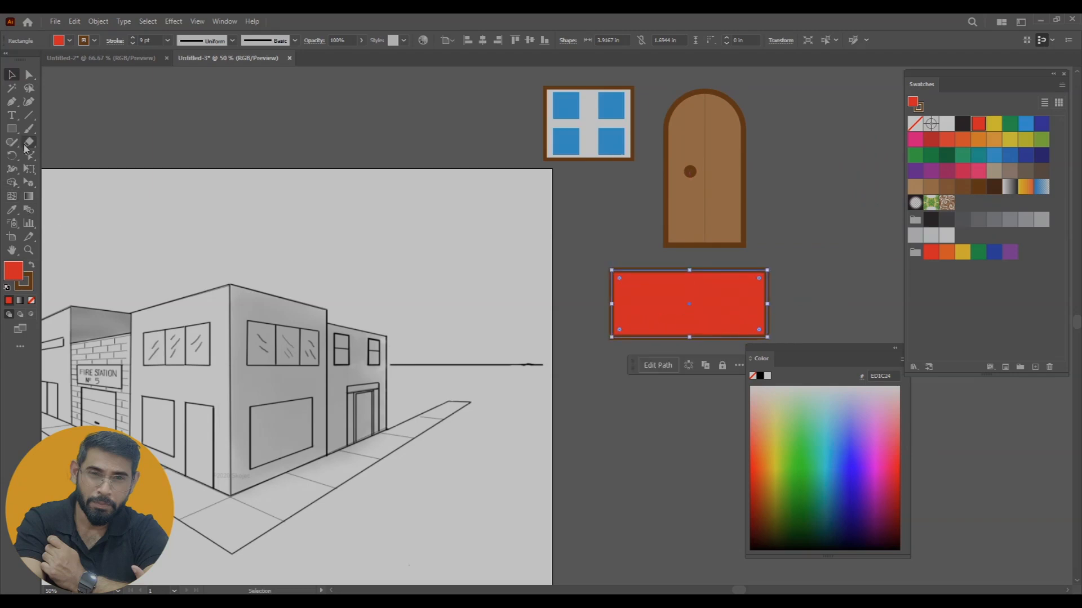
Add the point text "FIRE STATION" beside the artboard, below the red sign rectangle
{"action": "left_click", "coordinate": [11, 115]}
{"action": "left_click", "coordinate": [580, 400]}
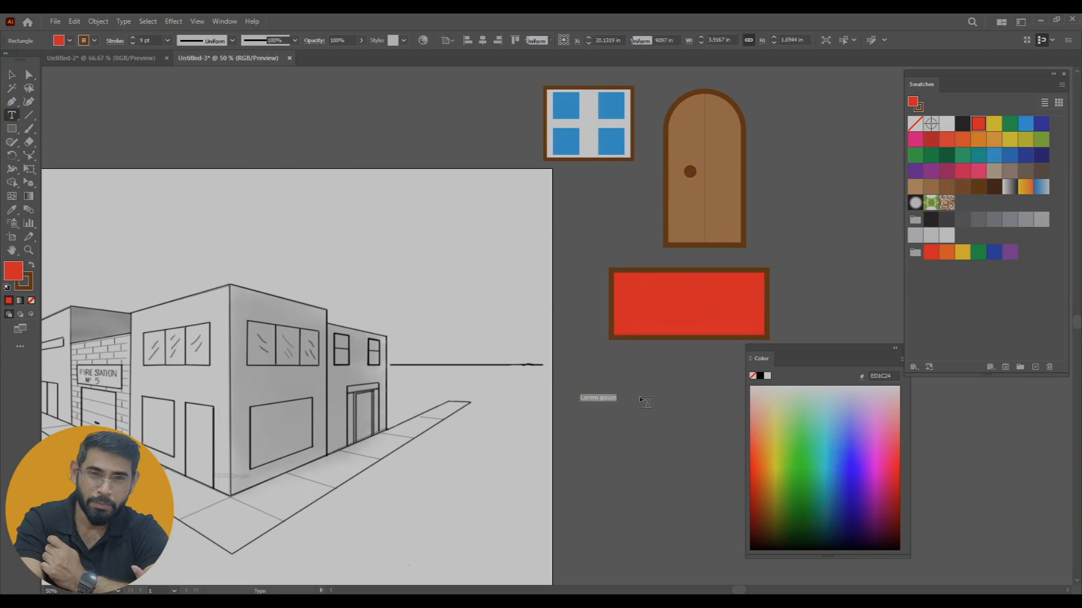
{"action": "type", "text": "FIRE"}
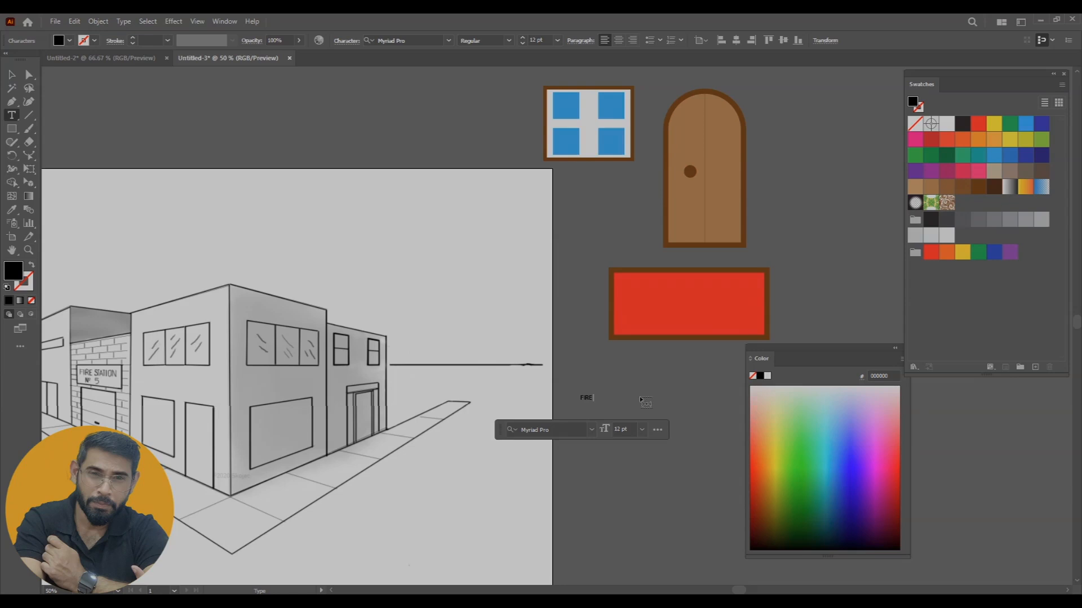
{"action": "type", "text": " STF"}
{"action": "key", "text": "BackSpace"}
Enlarge the FIRE STATION text to about 52 pt, place it on the red sign and fill it with white
{"action": "left_click", "coordinate": [11, 74]}
{"action": "left_click_drag", "start_coordinate": [619, 405], "coordinate": [703, 309]}
{"action": "left_click", "coordinate": [952, 124]}
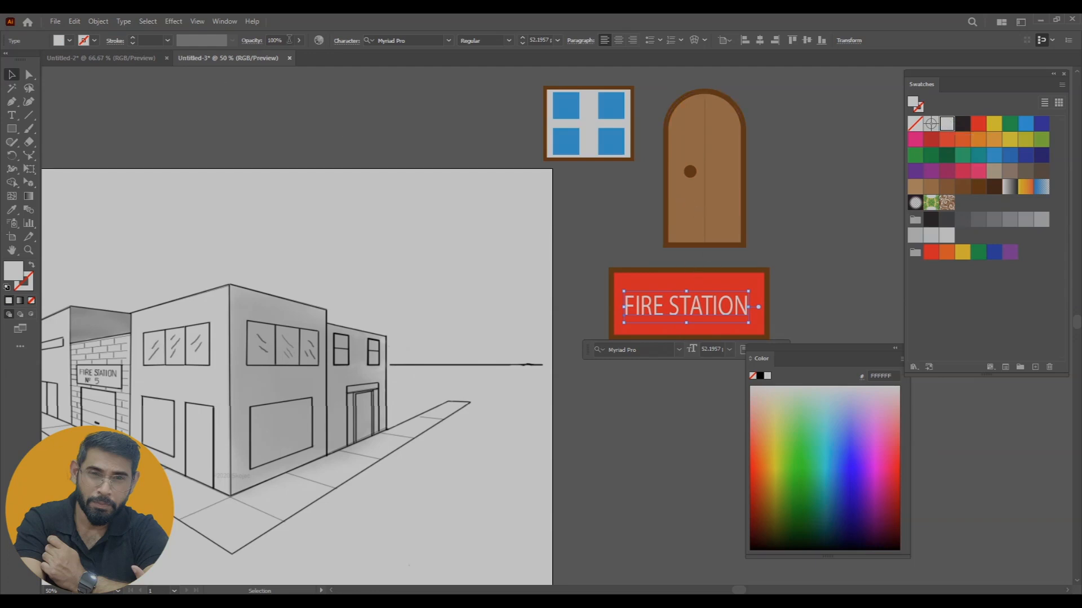
Set the FIRE STATION text in the Prototype font and centre it on the red sign
{"action": "left_click", "coordinate": [449, 42]}
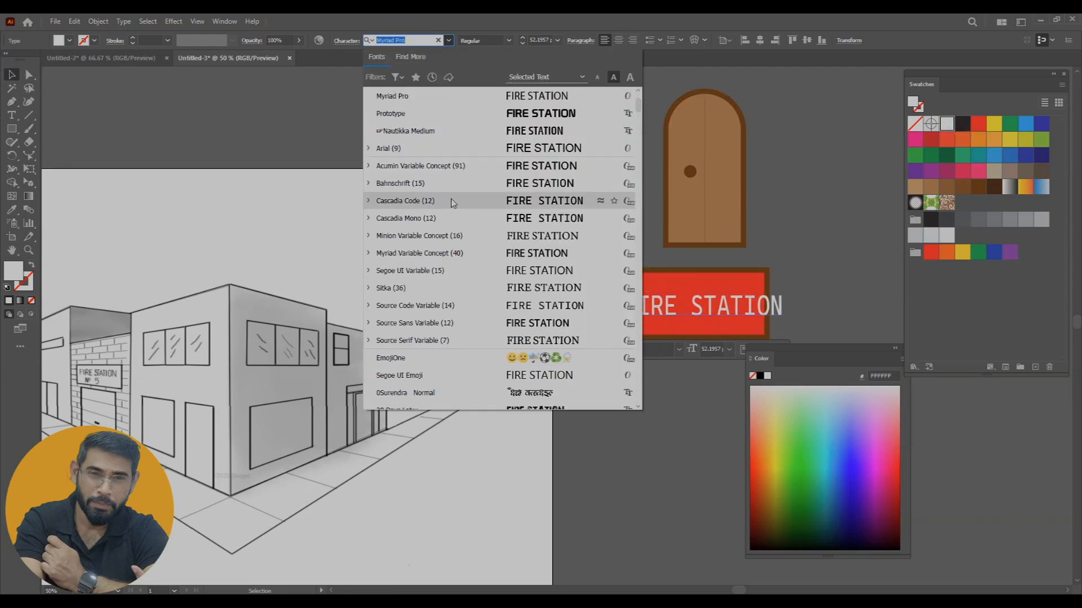
{"action": "left_click", "coordinate": [476, 116]}
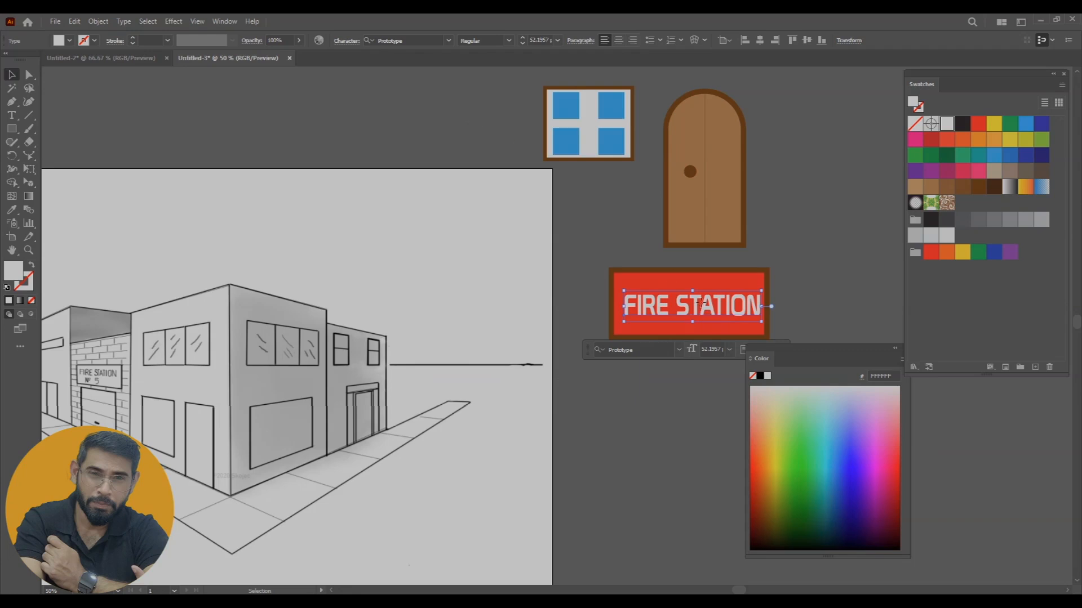
{"action": "left_click_drag", "start_coordinate": [701, 304], "coordinate": [698, 305]}
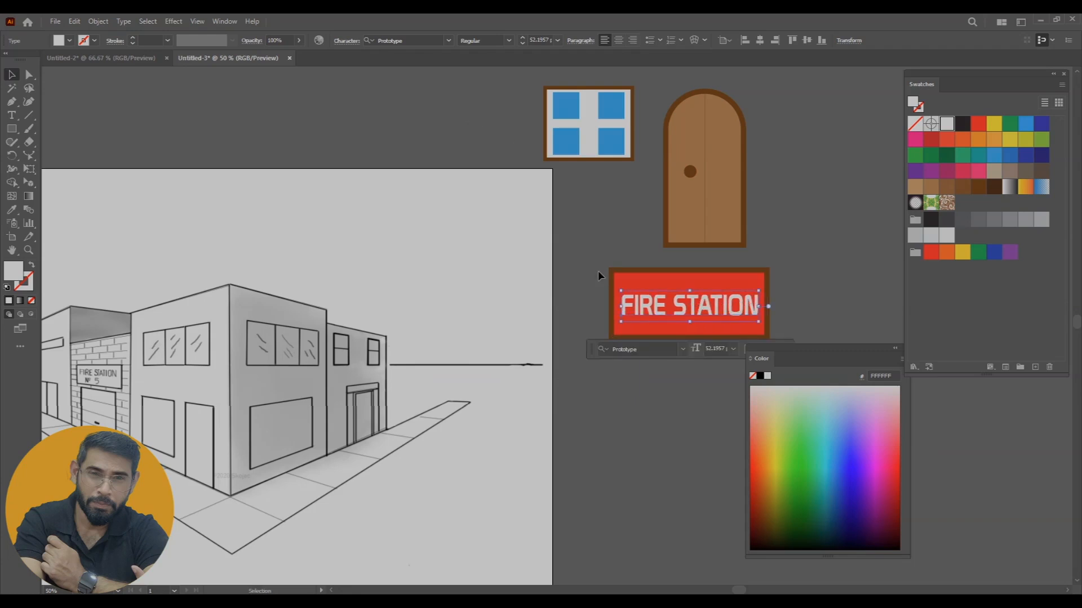
Group the sign rectangle with its text and move the group to the right of the door
{"action": "left_click", "coordinate": [686, 327], "text": "shift"}
{"action": "key", "text": "ctrl+g"}
{"action": "left_click_drag", "start_coordinate": [678, 299], "coordinate": [824, 276]}
Arrange the window, door and sign groups in a row above the artboard and move the Color panel clear of the drawing
{"action": "key", "text": "space"}
{"action": "left_click_drag", "start_coordinate": [597, 403], "coordinate": [722, 396]}
{"action": "left_click_drag", "start_coordinate": [578, 384], "coordinate": [622, 315]}
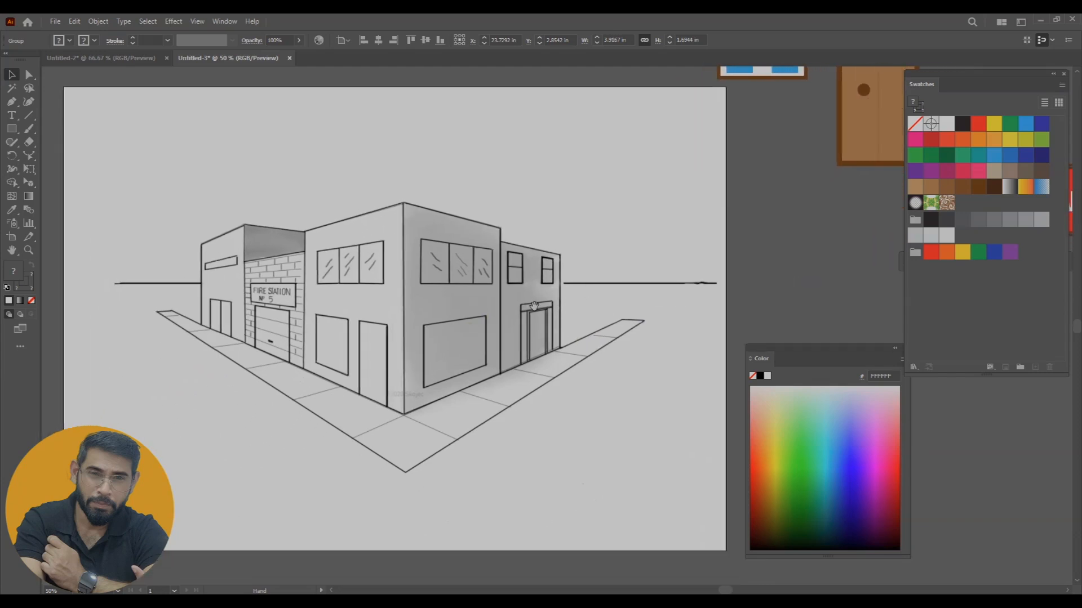
{"action": "left_click_drag", "start_coordinate": [869, 359], "coordinate": [997, 383]}
{"action": "left_click_drag", "start_coordinate": [659, 248], "coordinate": [639, 303]}
{"action": "left_click_drag", "start_coordinate": [748, 117], "coordinate": [382, 142]}
{"action": "left_click_drag", "start_coordinate": [875, 168], "coordinate": [507, 98]}
{"action": "left_click_drag", "start_coordinate": [708, 176], "coordinate": [556, 239]}
{"action": "left_click_drag", "start_coordinate": [820, 405], "coordinate": [462, 214]}
{"action": "left_click_drag", "start_coordinate": [332, 271], "coordinate": [564, 134]}
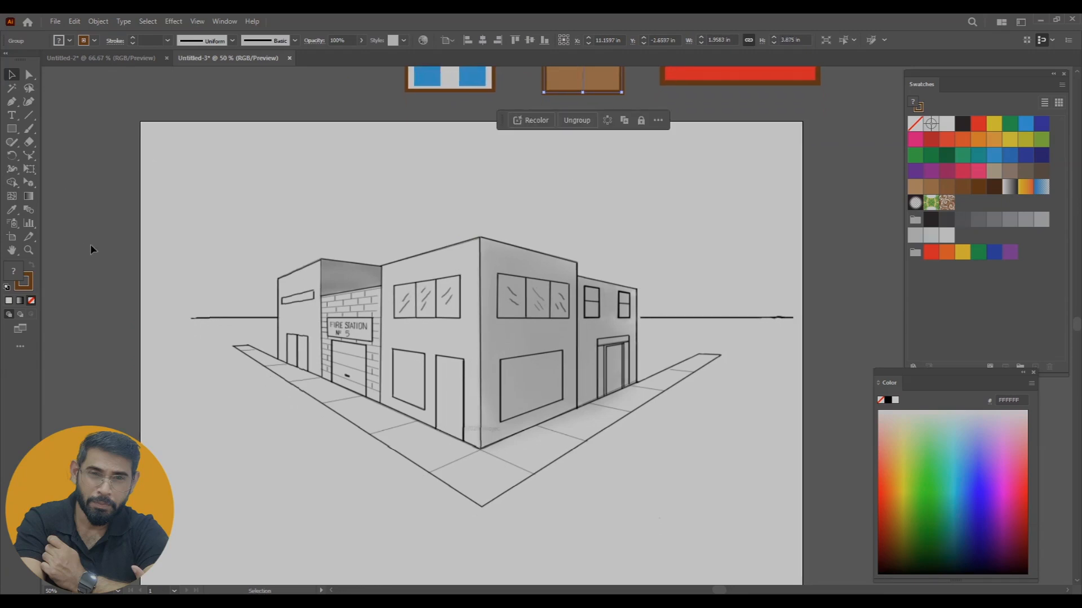
Show the two-point perspective grid using the 2P-Normal View preset
{"action": "left_click", "coordinate": [197, 21]}
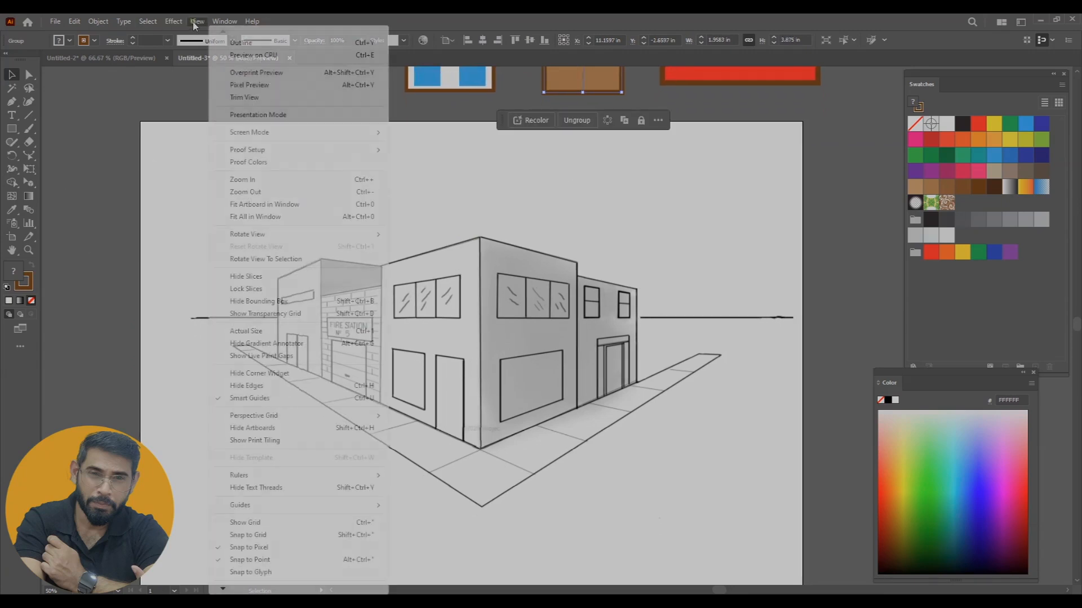
{"action": "mouse_move", "coordinate": [269, 423]}
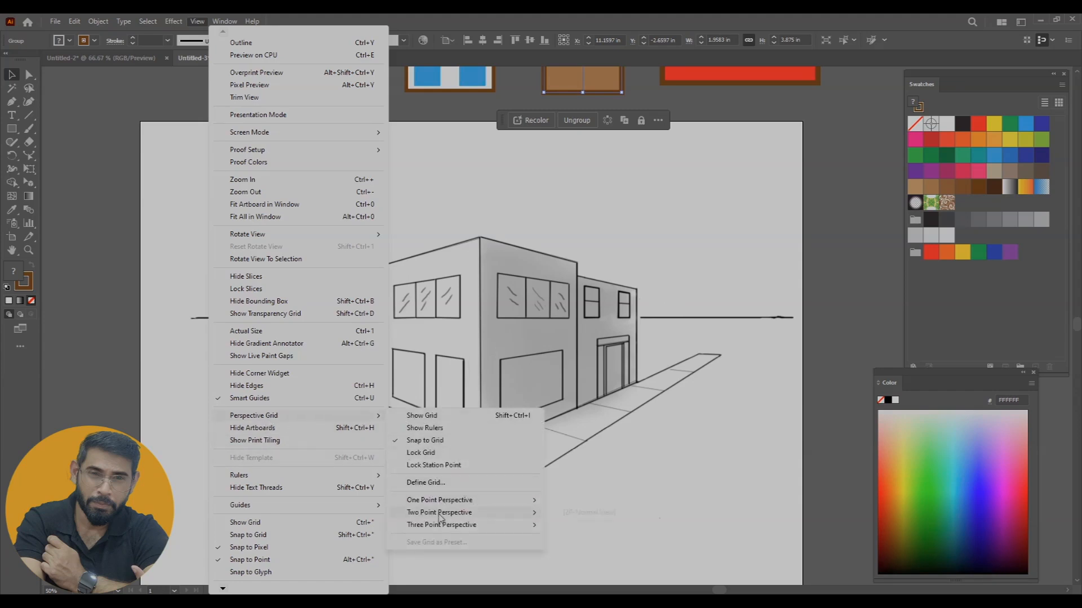
{"action": "left_click", "coordinate": [572, 514]}
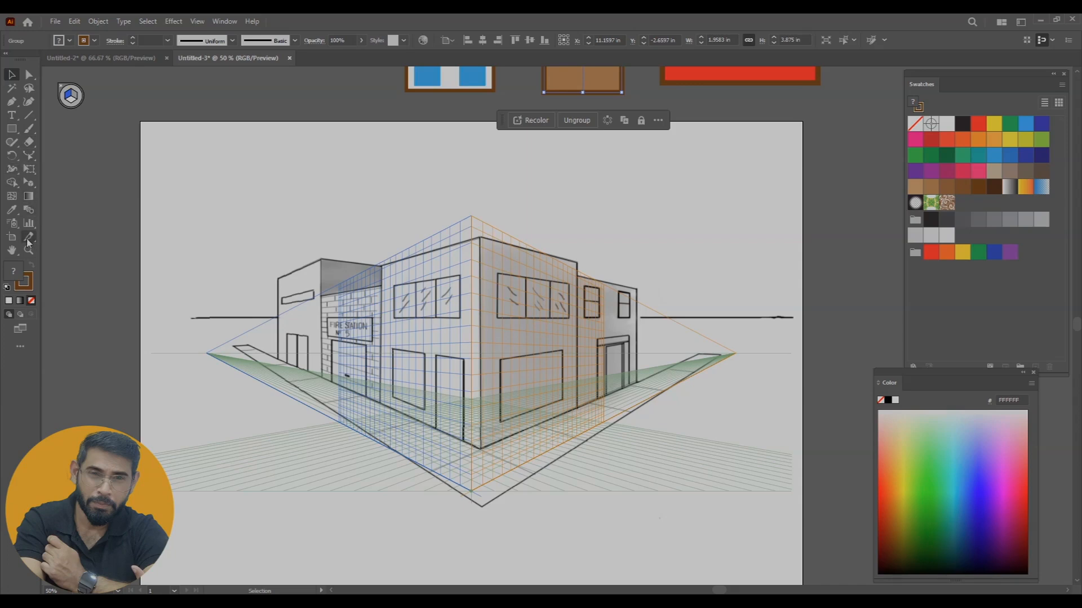
With the Perspective Grid tool, raise the grid's horizon level to match the drawing's horizon line
{"action": "left_click", "coordinate": [28, 183]}
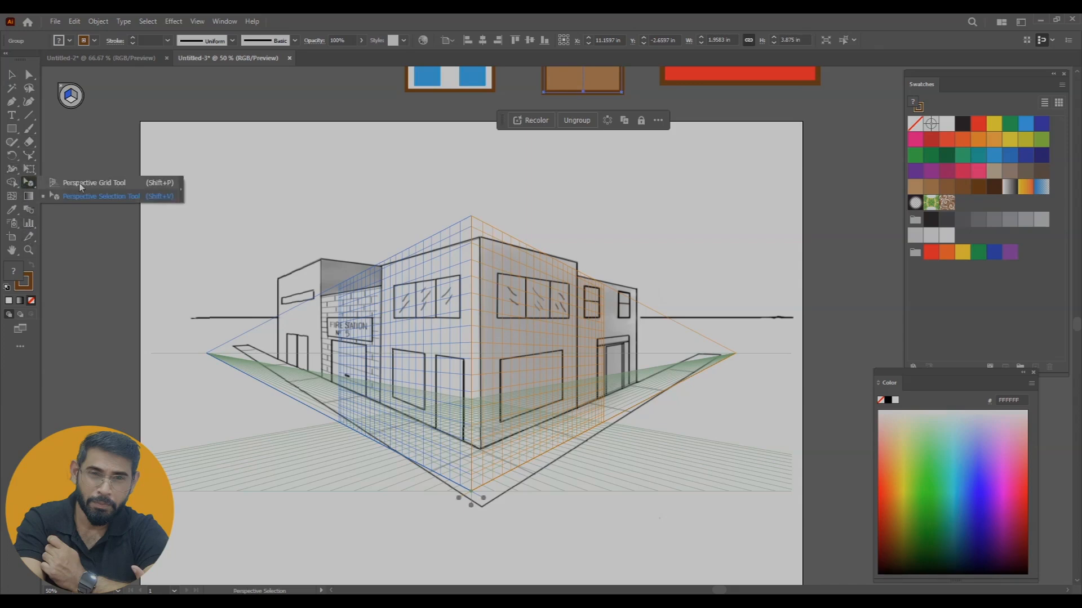
{"action": "left_click", "coordinate": [83, 184]}
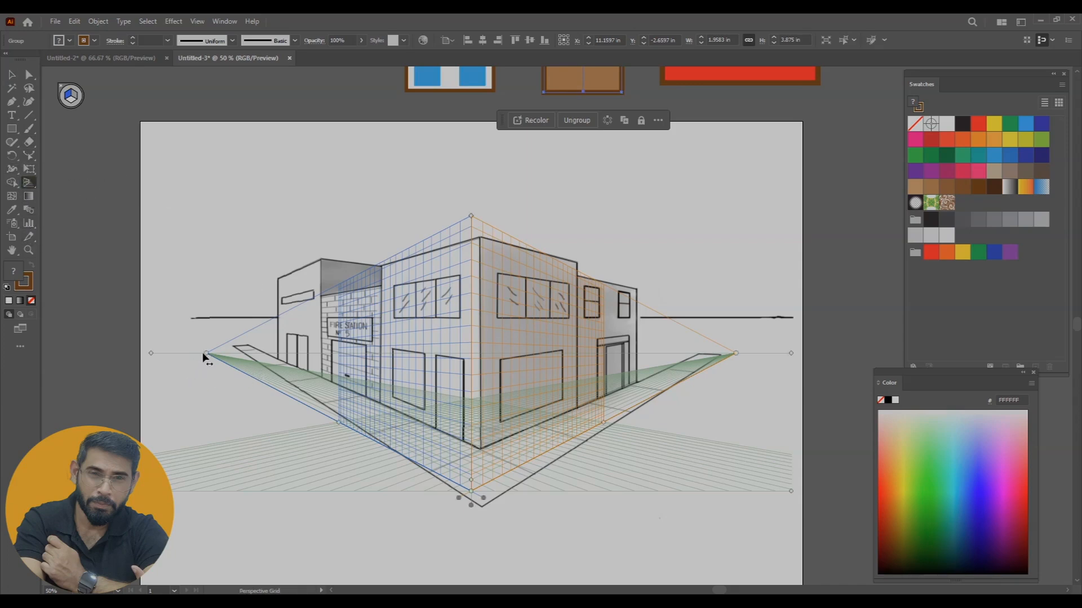
{"action": "left_click_drag", "start_coordinate": [150, 355], "coordinate": [154, 321]}
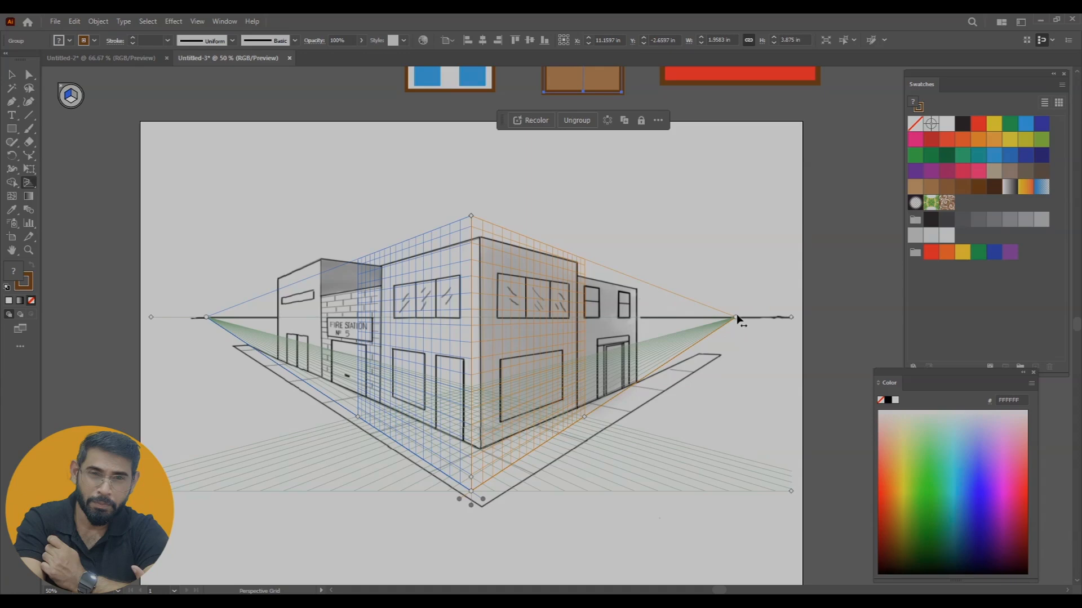
Move the right vanishing point out to the end of the drawn horizon and lower the grid height to the building's top corner
{"action": "left_click_drag", "start_coordinate": [739, 320], "coordinate": [790, 318]}
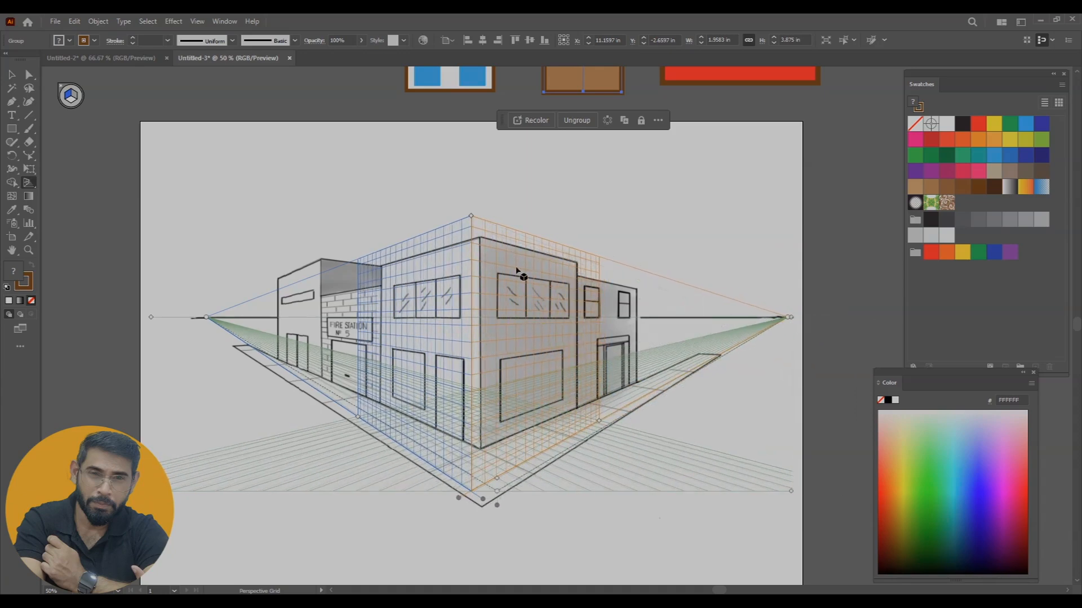
{"action": "left_click_drag", "start_coordinate": [465, 221], "coordinate": [476, 240]}
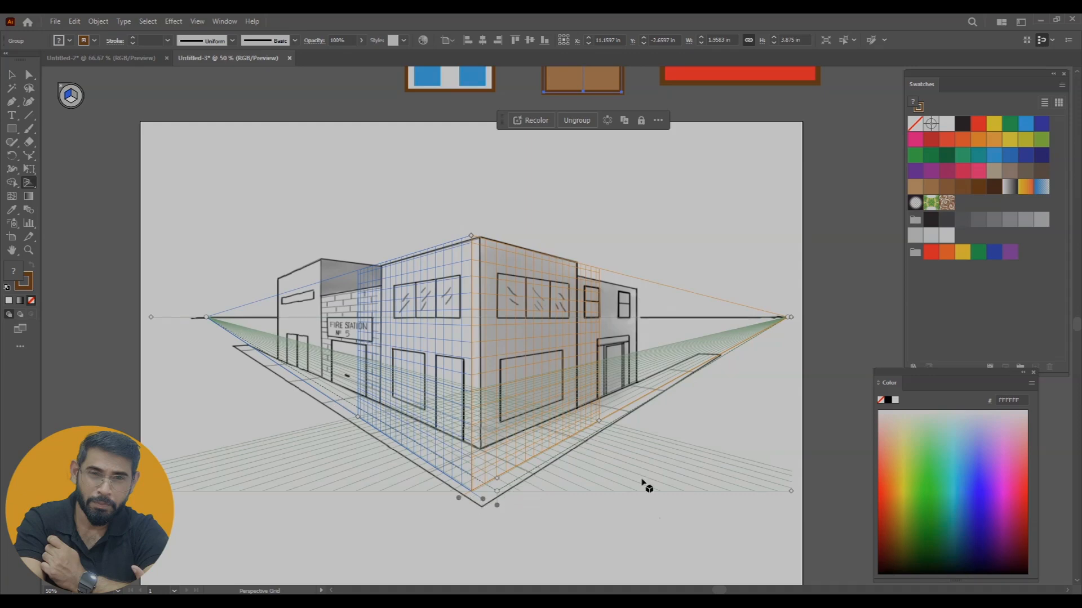
Shift the perspective grid's left vanishing point inward along the horizon and enlarge the grid's cell size slightly
{"action": "left_click_drag", "start_coordinate": [794, 500], "coordinate": [794, 473]}
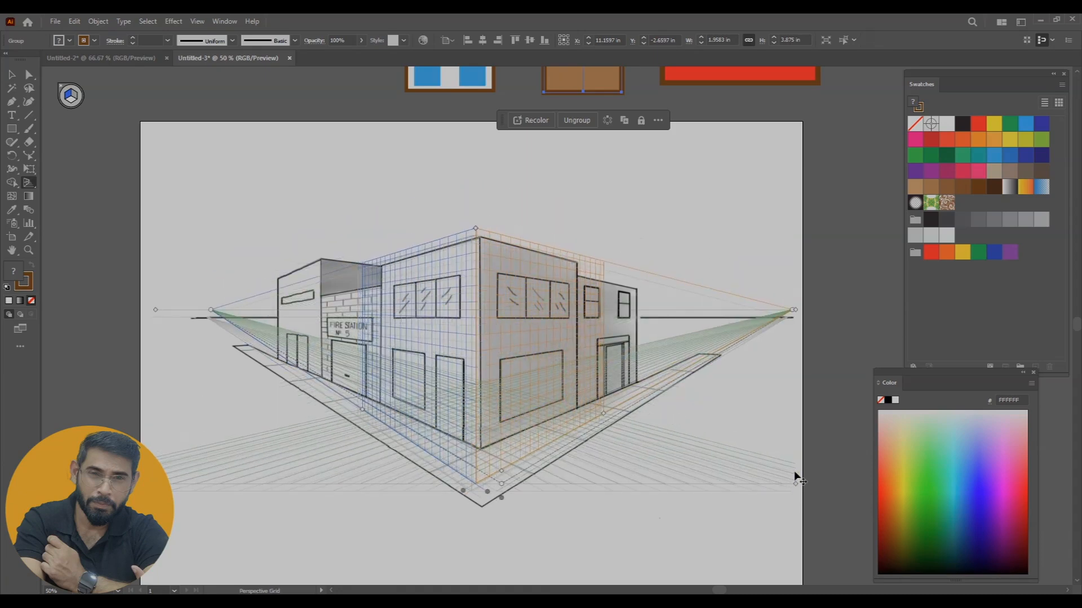
{"action": "key", "text": "ctrl+z"}
{"action": "mouse_move", "coordinate": [206, 317]}
{"action": "left_mouse_down"}
{"action": "mouse_move", "coordinate": [176, 317]}
{"action": "mouse_move", "coordinate": [226, 318]}
{"action": "left_mouse_up"}
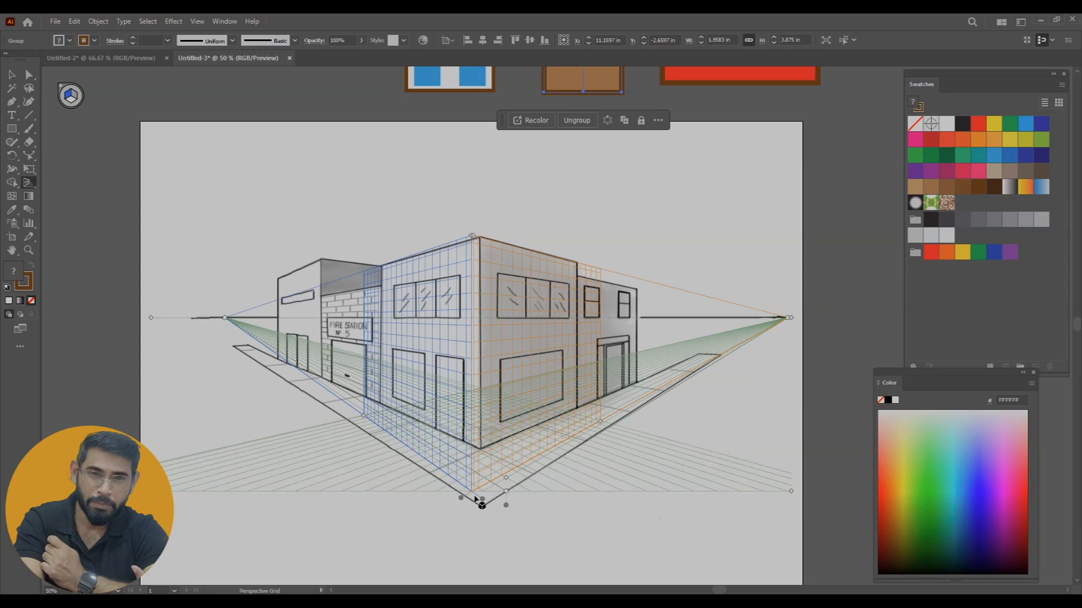
{"action": "left_click_drag", "start_coordinate": [460, 499], "coordinate": [458, 449]}
{"action": "mouse_move", "coordinate": [504, 477]}
{"action": "left_mouse_down"}
{"action": "mouse_move", "coordinate": [503, 461]}
{"action": "mouse_move", "coordinate": [511, 476]}
{"action": "left_mouse_up"}
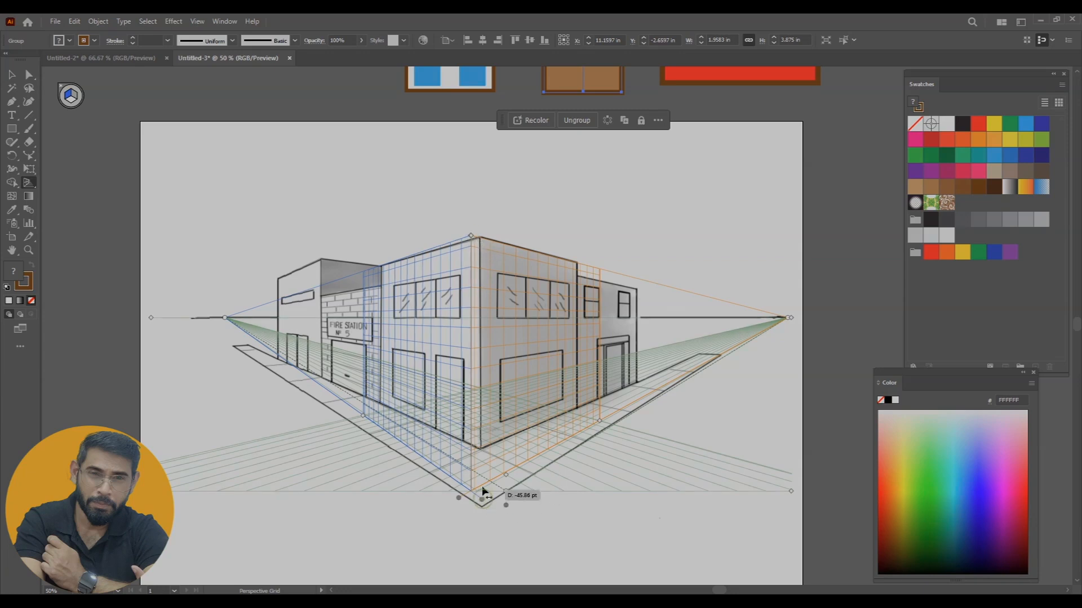
Raise the grid's ground level to the building's base, align it with the front corner, and set the left vanishing point at the drawn horizon's end
{"action": "left_click_drag", "start_coordinate": [505, 506], "coordinate": [509, 460]}
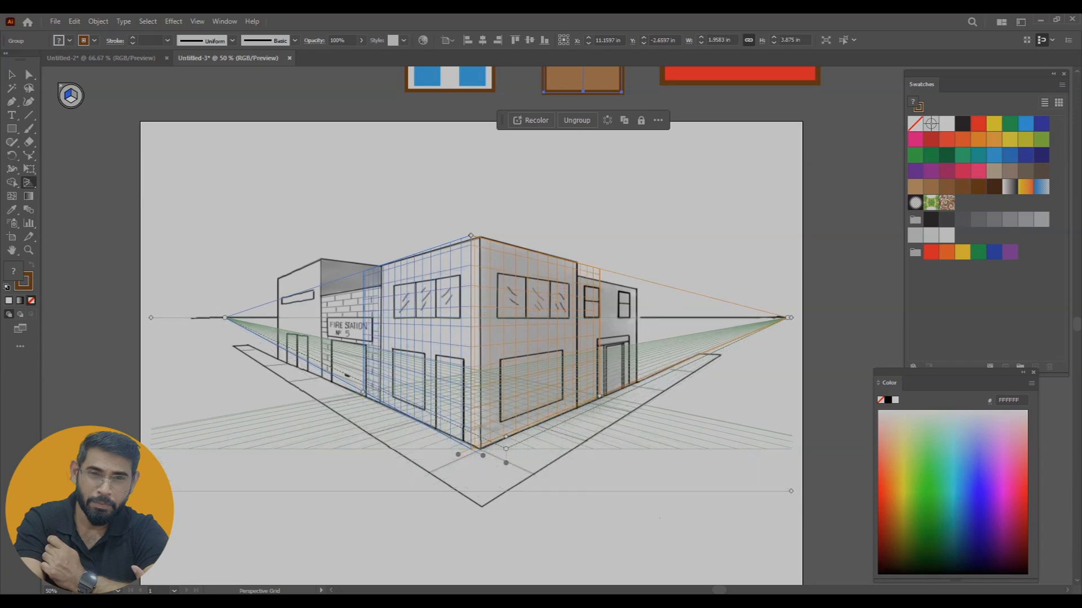
{"action": "left_click_drag", "start_coordinate": [151, 492], "coordinate": [161, 494]}
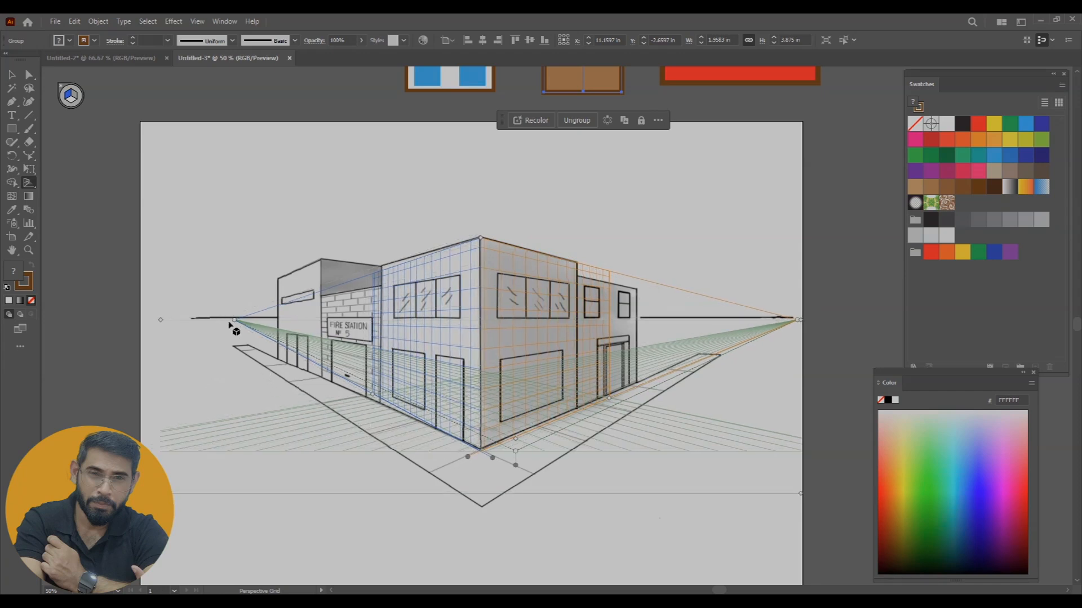
{"action": "left_click_drag", "start_coordinate": [232, 323], "coordinate": [194, 320]}
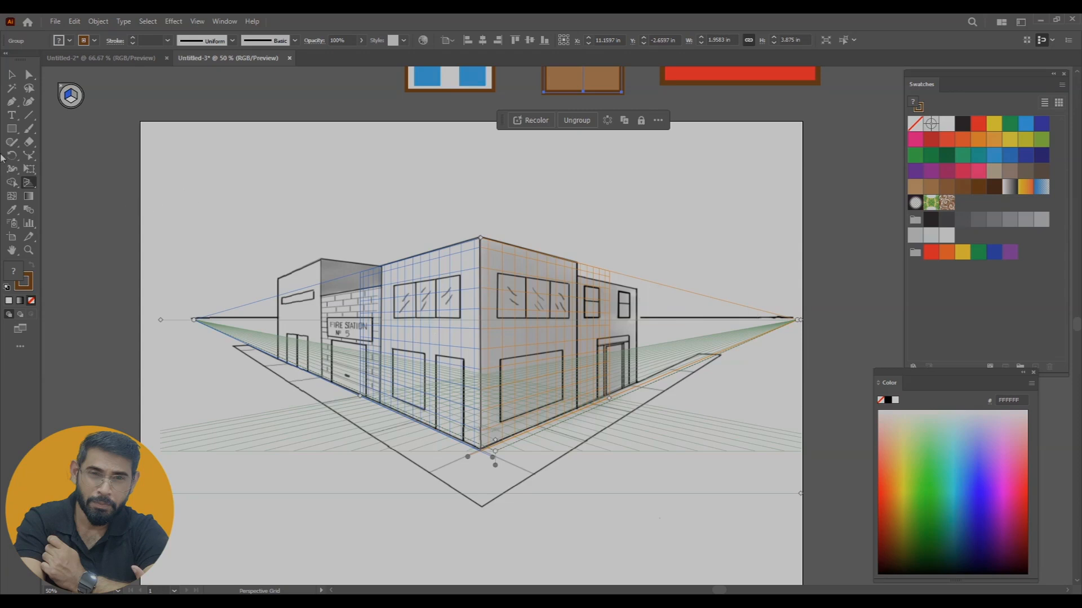
Trace the three left-facing walls with unfilled, brown-outlined rectangles on the left perspective plane
{"action": "left_click_drag", "start_coordinate": [9, 134], "coordinate": [57, 135]}
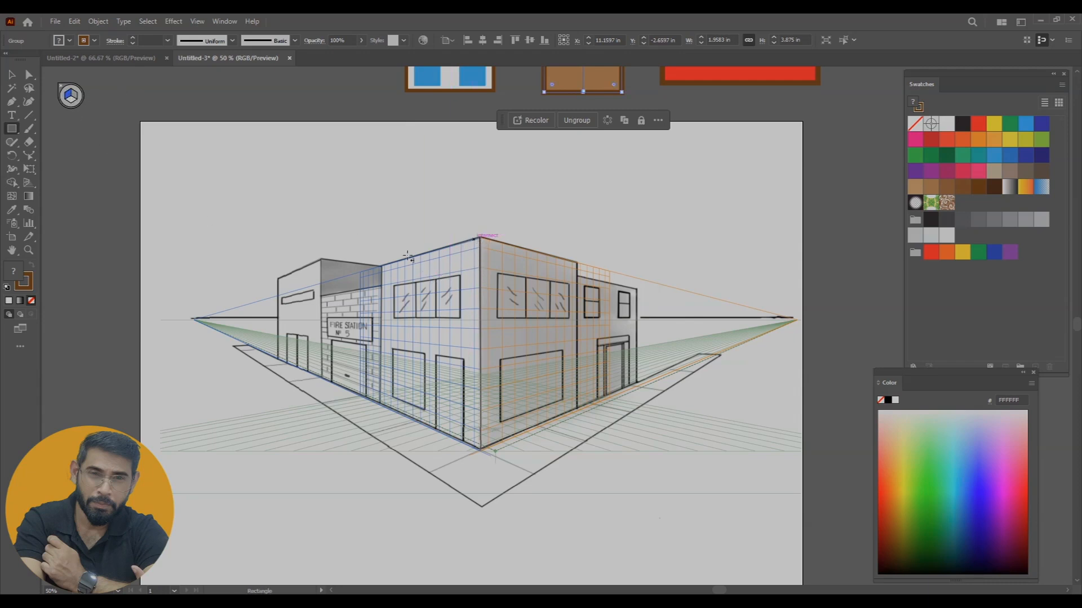
{"action": "left_click_drag", "start_coordinate": [479, 238], "coordinate": [381, 404]}
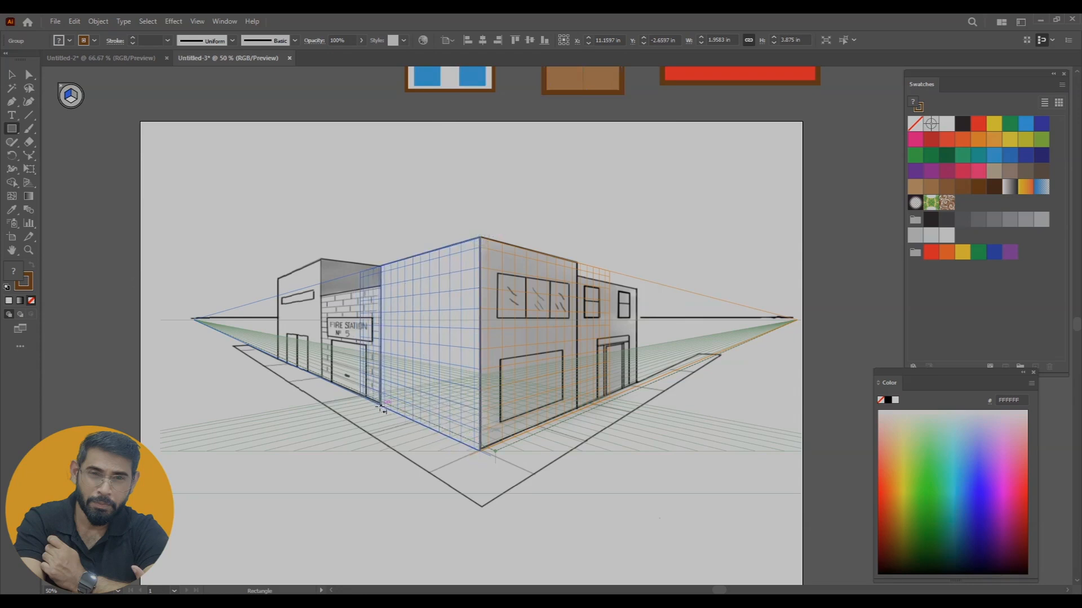
{"action": "left_click", "coordinate": [31, 302]}
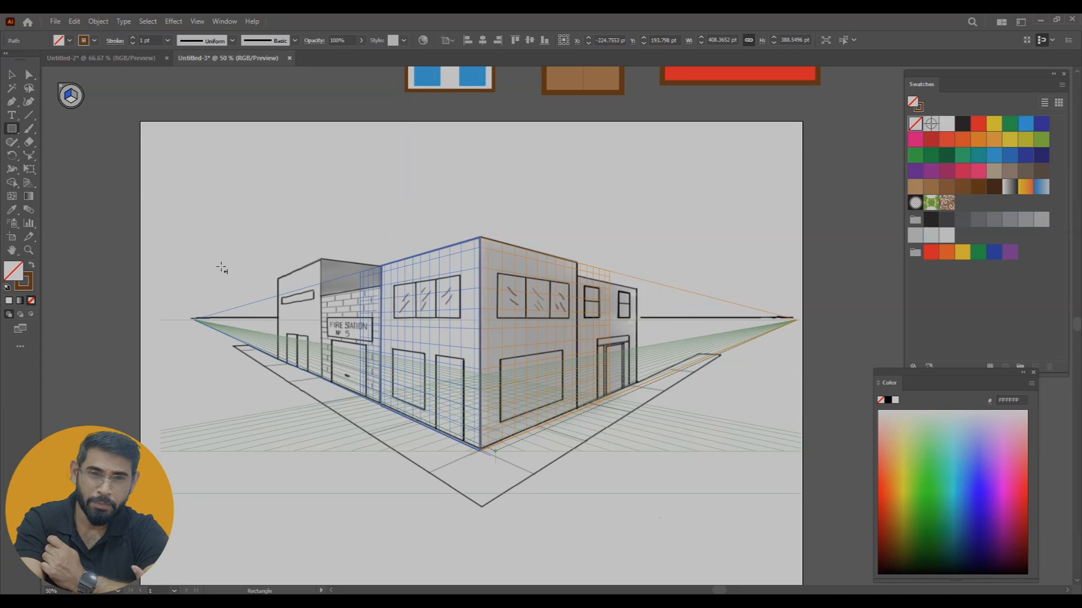
{"action": "left_click_drag", "start_coordinate": [381, 289], "coordinate": [324, 376]}
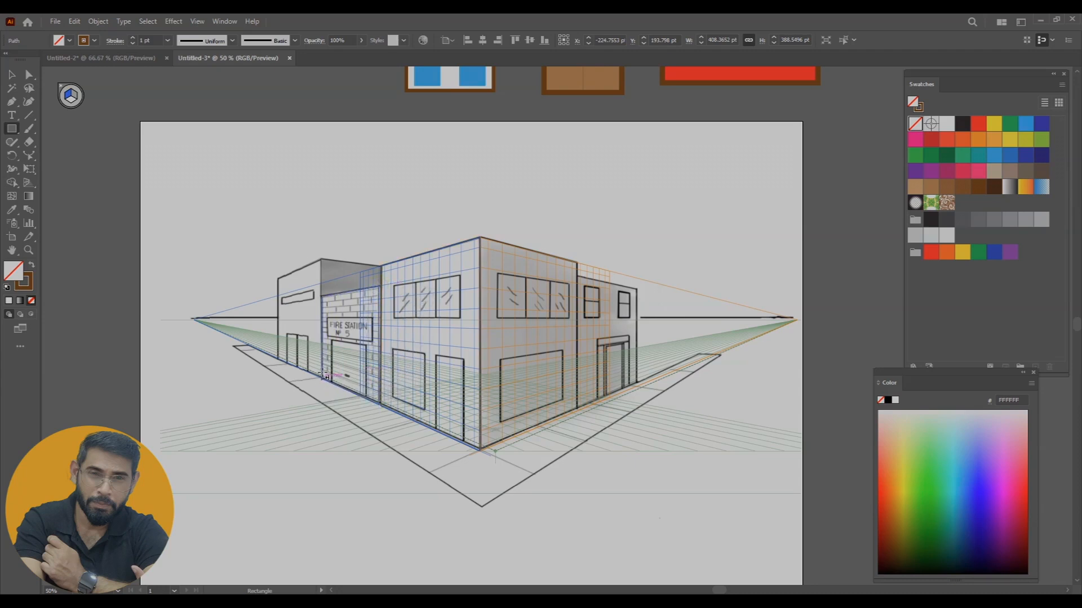
{"action": "left_click_drag", "start_coordinate": [321, 258], "coordinate": [281, 361]}
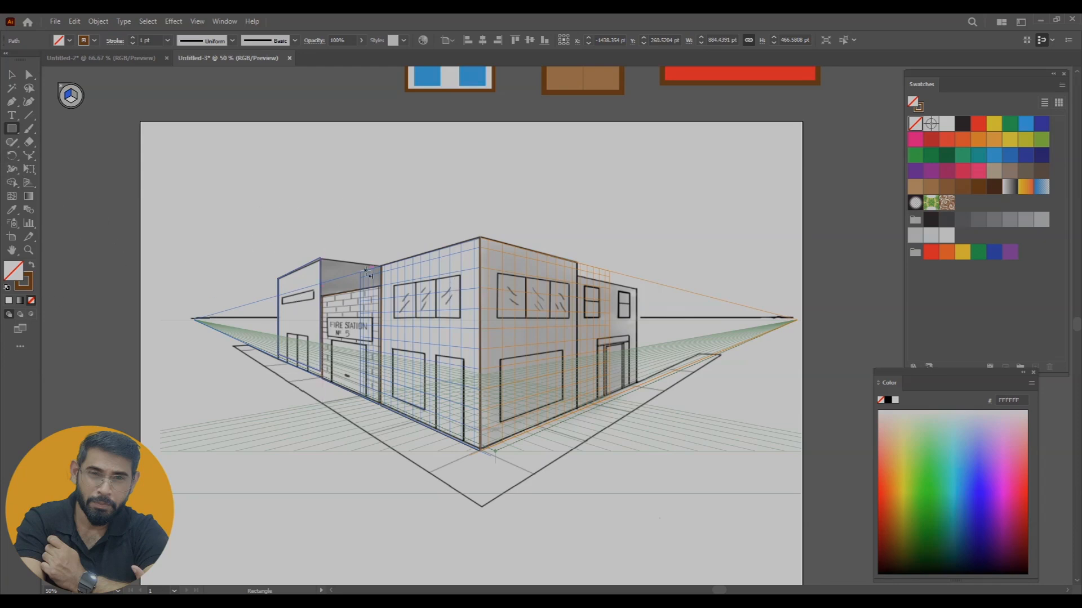
With the Perspective Selection tool, place the window artwork over the upper-floor window nearest the corner on the left wall
{"action": "left_click", "coordinate": [11, 74]}
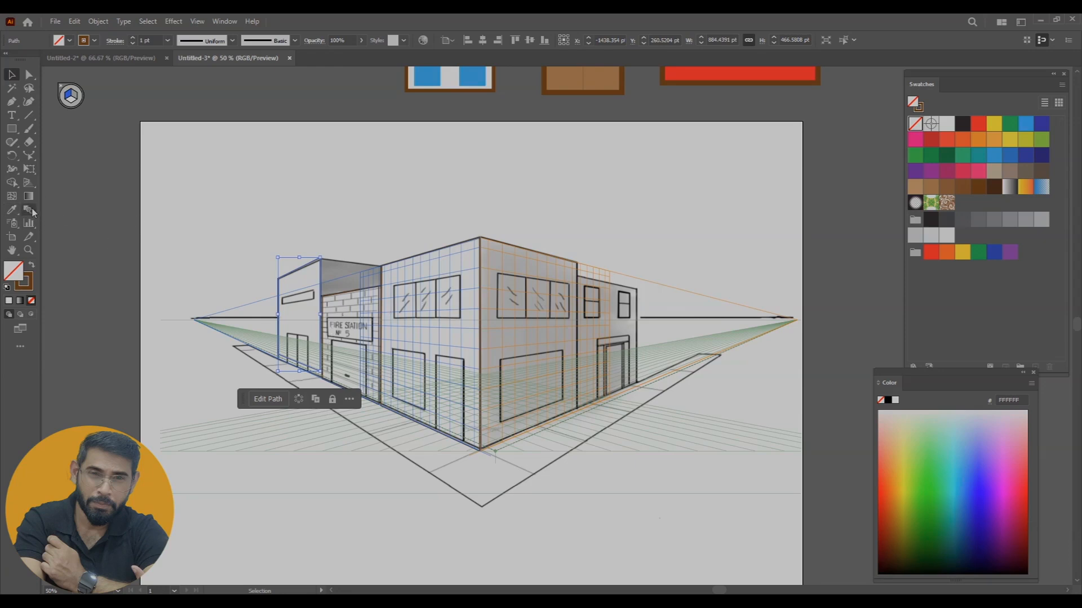
{"action": "left_click_drag", "start_coordinate": [28, 182], "coordinate": [79, 201]}
{"action": "left_click", "coordinate": [79, 201]}
{"action": "left_click_drag", "start_coordinate": [444, 84], "coordinate": [445, 319]}
{"action": "left_click_drag", "start_coordinate": [440, 277], "coordinate": [435, 281]}
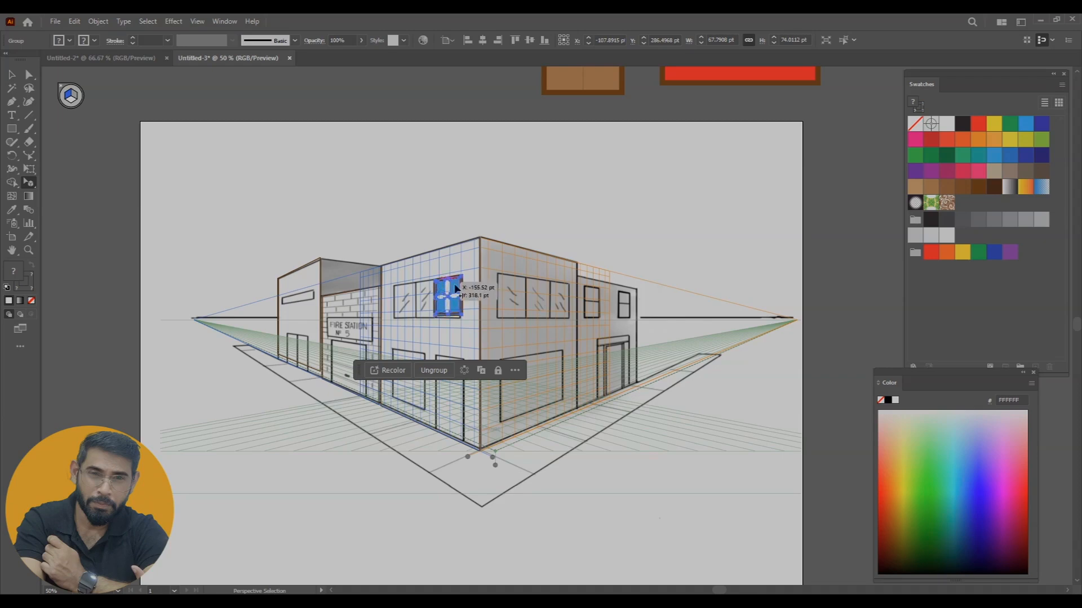
Resize the placed window to fit the outline of the drawn upper-floor window pane
{"action": "key", "text": "ctrl+plus"}
{"action": "key", "text": "ctrl+plus"}
{"action": "key", "text": "ctrl+plus"}
{"action": "key", "text": "ctrl+plus"}
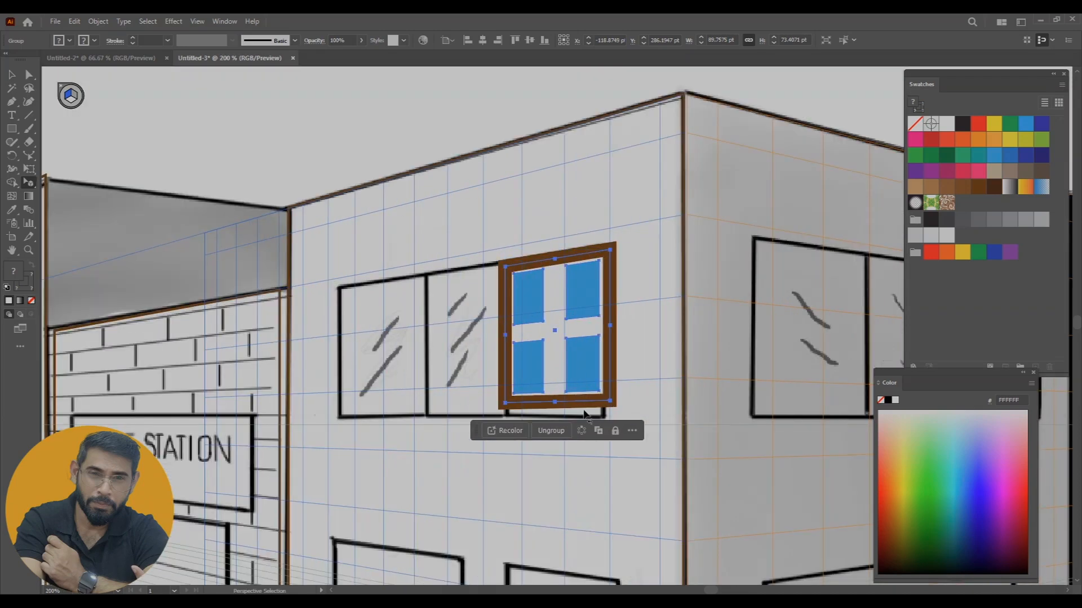
{"action": "left_click_drag", "start_coordinate": [613, 407], "coordinate": [635, 420]}
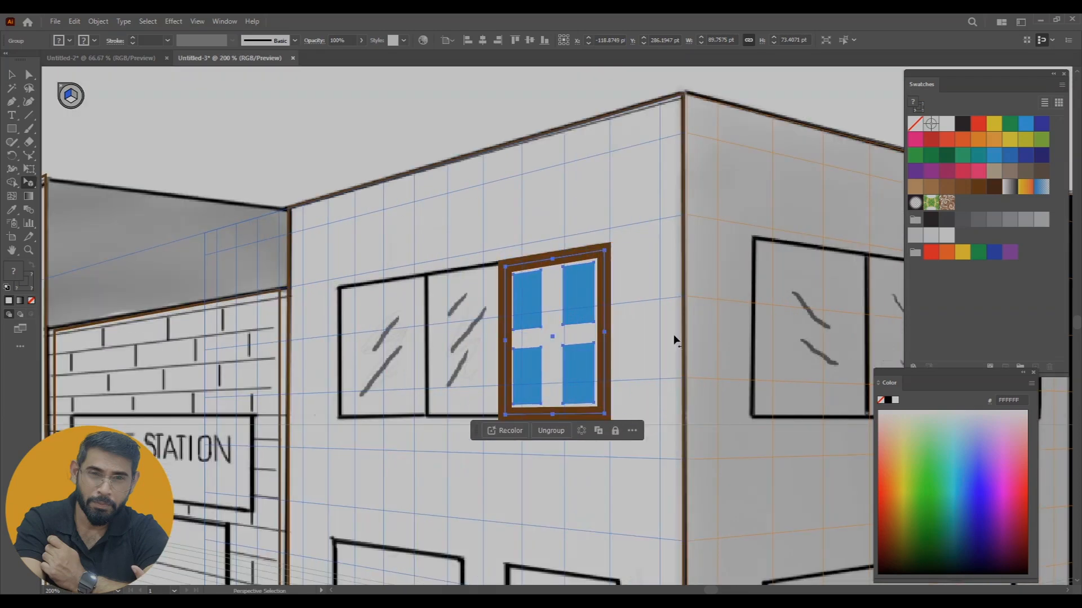
{"action": "left_click_drag", "start_coordinate": [505, 346], "coordinate": [513, 341]}
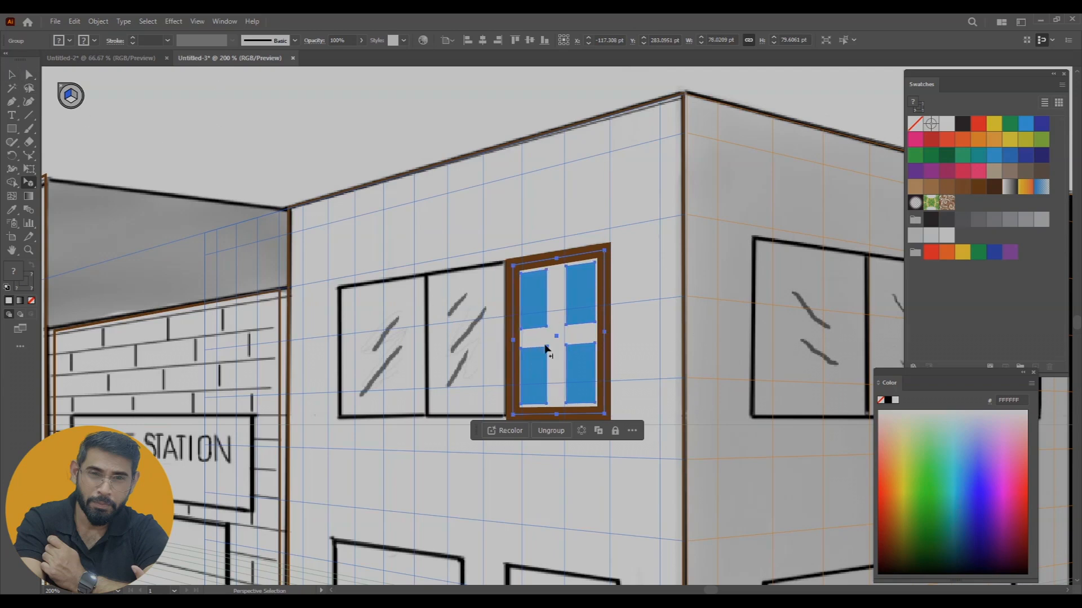
Duplicate the window twice along the left wall to fill the other two upper-floor panes
{"action": "left_click_drag", "start_coordinate": [554, 310], "coordinate": [340, 354]}
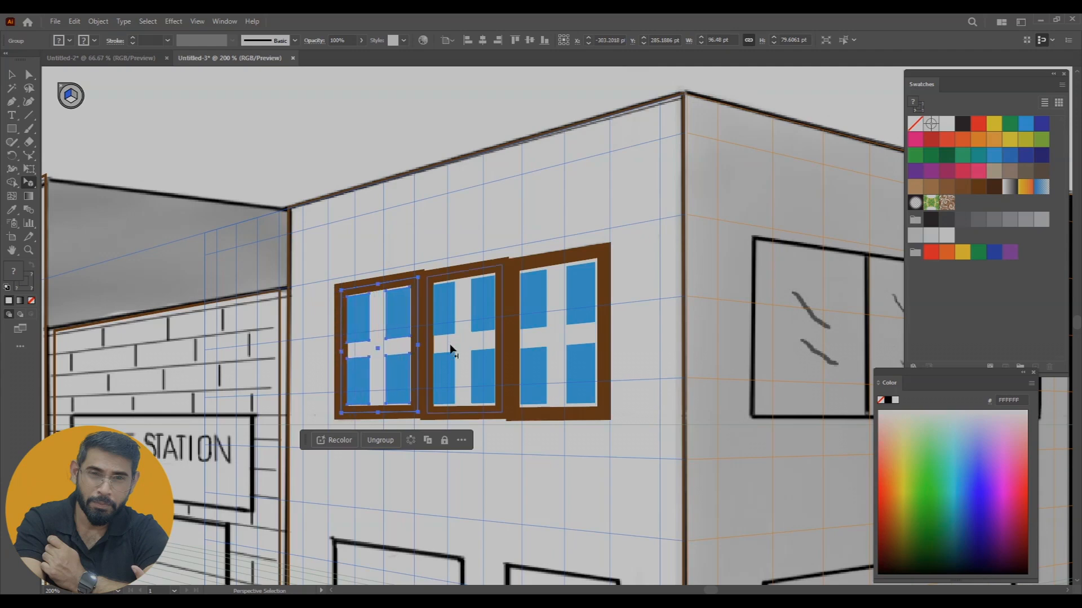
{"action": "left_click", "coordinate": [476, 418]}
{"action": "left_click", "coordinate": [541, 421]}
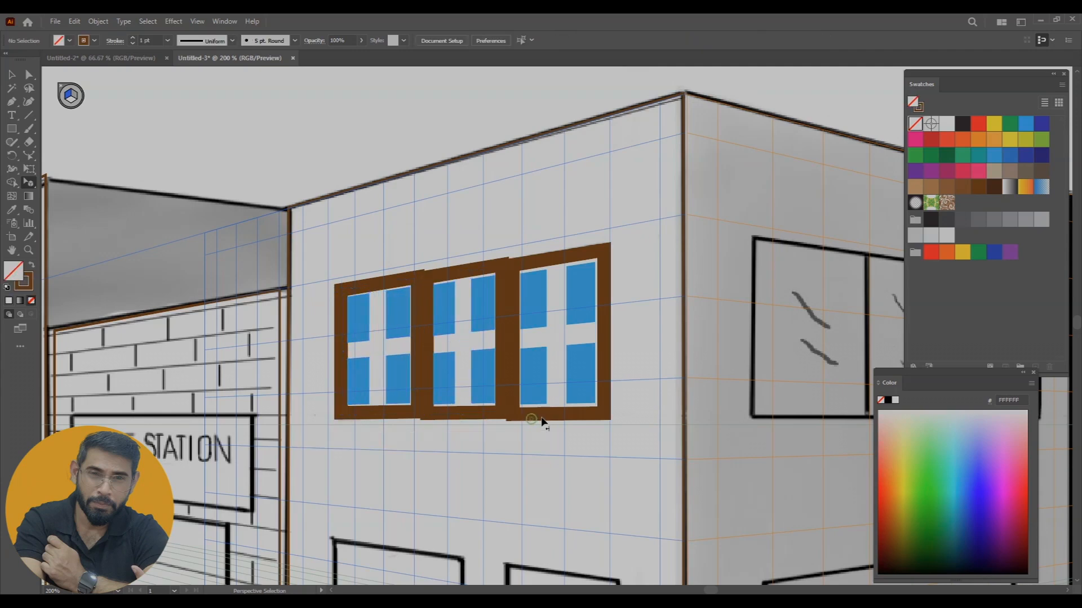
{"action": "left_click", "coordinate": [458, 279]}
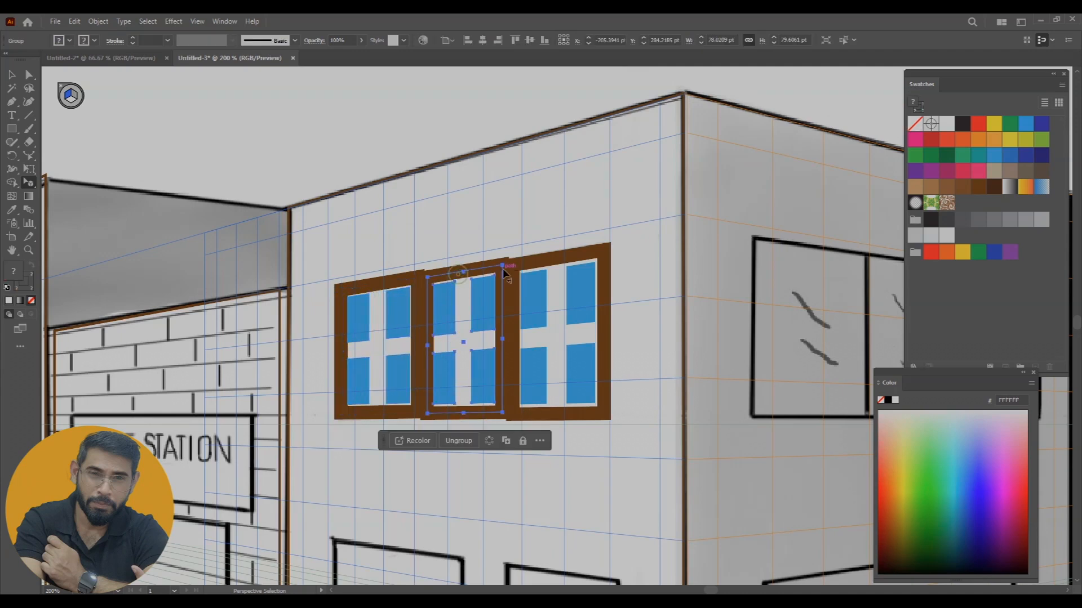
{"action": "left_click", "coordinate": [663, 304]}
Place a copy of the window, scaled to fit, over the drawn ground-floor window on the left wall
{"action": "key", "text": "ctrl+minus"}
{"action": "left_click_drag", "start_coordinate": [665, 383], "coordinate": [606, 321]}
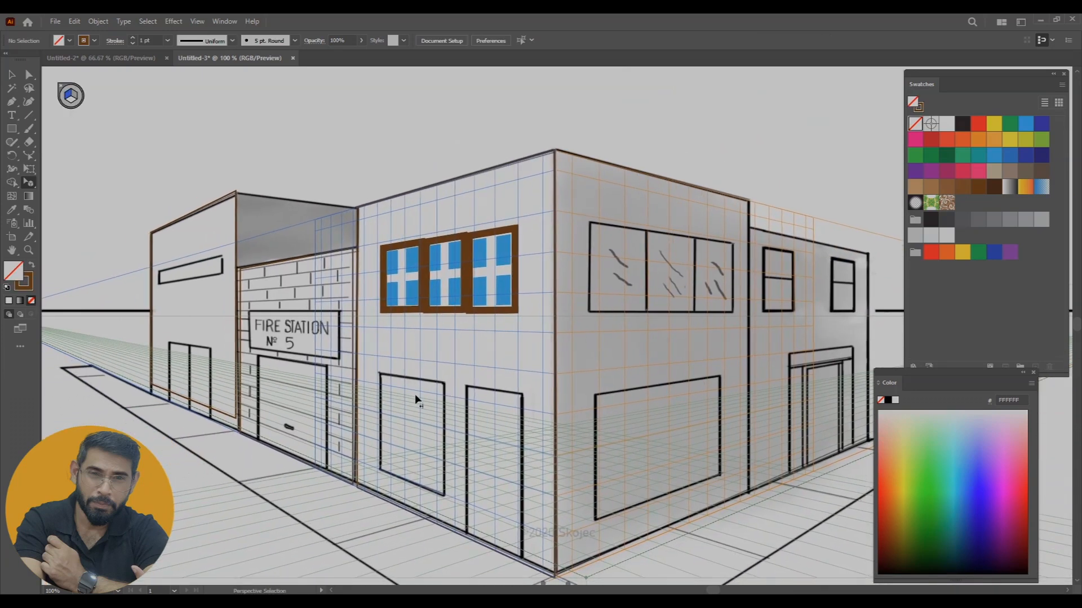
{"action": "left_click_drag", "start_coordinate": [449, 270], "coordinate": [448, 498]}
Place the arched door artwork in perspective over the ground-floor doorway beside the building's front corner
{"action": "left_click_drag", "start_coordinate": [699, 292], "coordinate": [537, 388]}
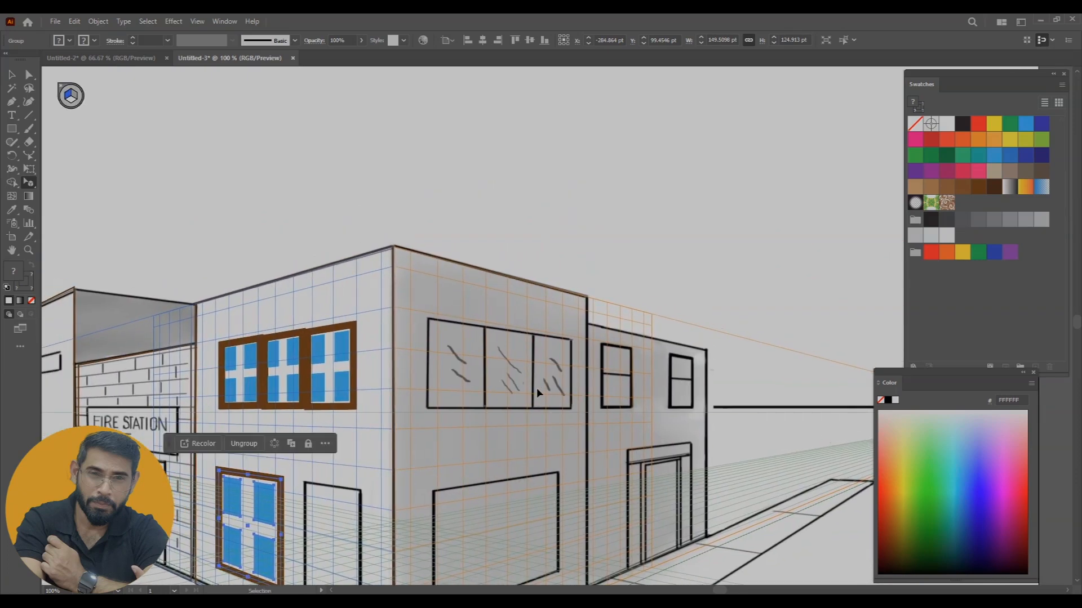
{"action": "key", "text": "ctrl+minus"}
{"action": "key", "text": "ctrl+minus"}
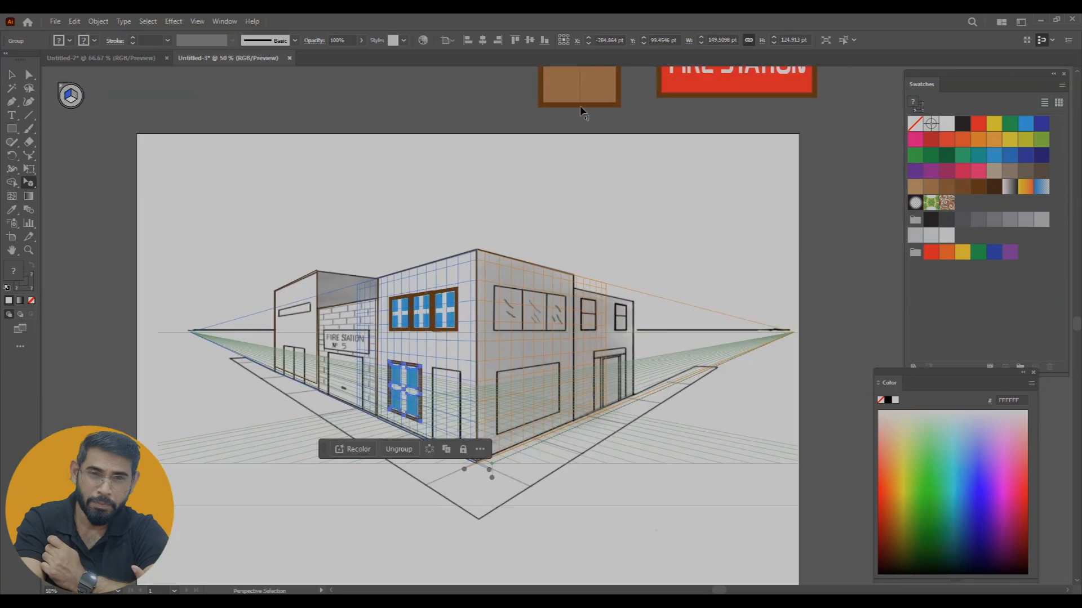
{"action": "left_click_drag", "start_coordinate": [586, 97], "coordinate": [461, 433]}
{"action": "key", "text": "ctrl+plus"}
{"action": "key", "text": "ctrl+plus"}
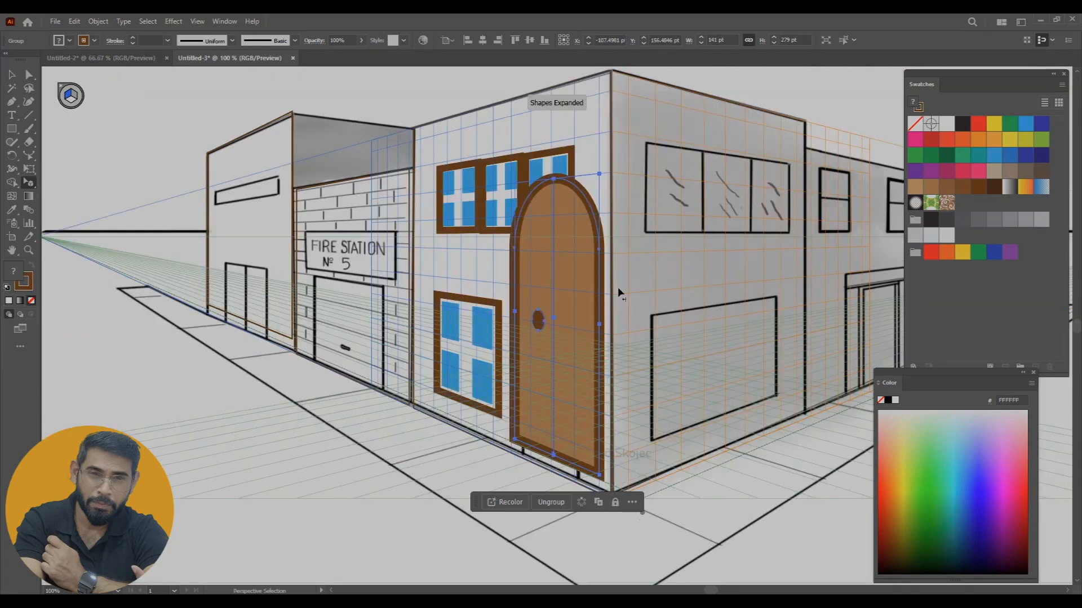
Shrink and adjust the arched door to fit the drawn ground-floor doorway, leaving it deselected
{"action": "left_click_drag", "start_coordinate": [599, 177], "coordinate": [584, 314]}
{"action": "mouse_move", "coordinate": [566, 376]}
{"action": "left_mouse_down"}
{"action": "mouse_move", "coordinate": [569, 386]}
{"action": "mouse_move", "coordinate": [529, 393]}
{"action": "mouse_move", "coordinate": [552, 364]}
{"action": "left_mouse_up"}
{"action": "left_click_drag", "start_coordinate": [562, 410], "coordinate": [564, 412]}
{"action": "left_click_drag", "start_coordinate": [545, 319], "coordinate": [551, 307]}
{"action": "left_click", "coordinate": [699, 494]}
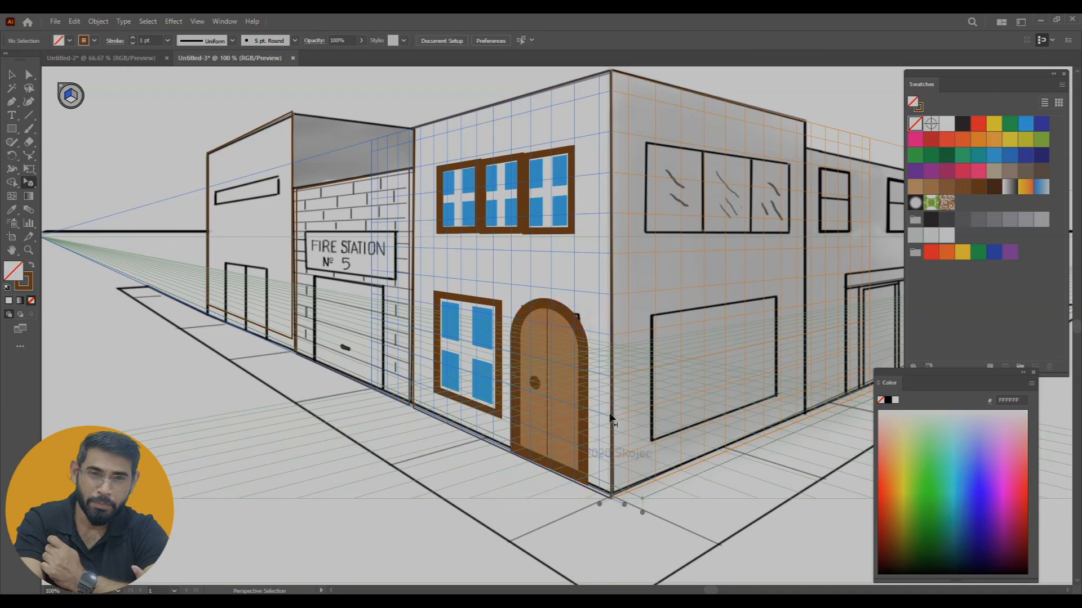
Copy the arched door in perspective onto the drawn entrance of the brick wall and fit it there
{"action": "scroll", "coordinate": [603, 394], "scroll_direction": "left", "scroll_amount": 3}
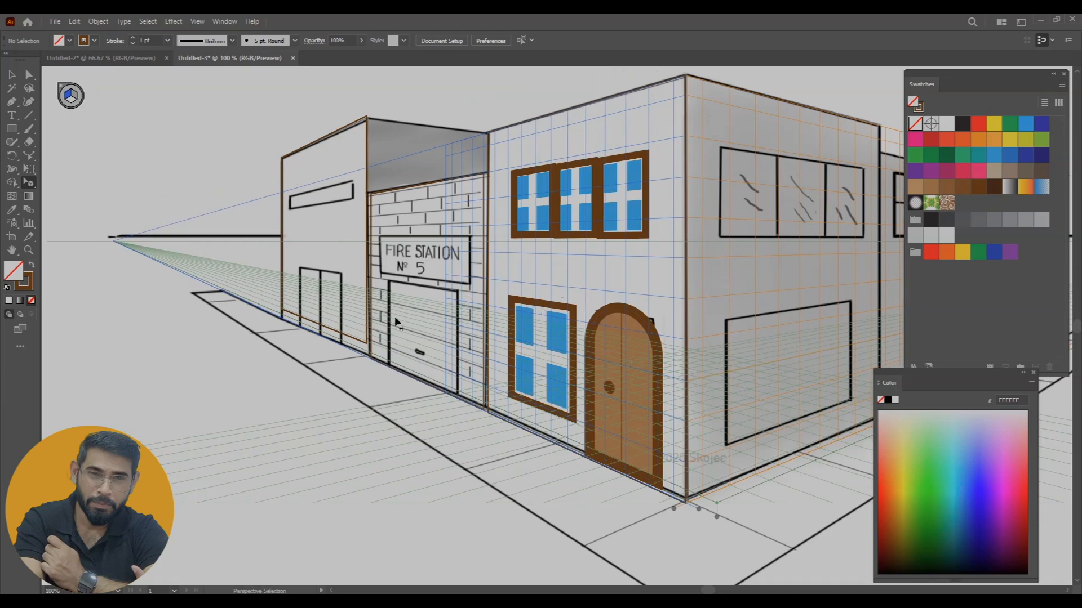
{"action": "left_click", "coordinate": [626, 363]}
{"action": "left_click_drag", "start_coordinate": [601, 357], "coordinate": [464, 342]}
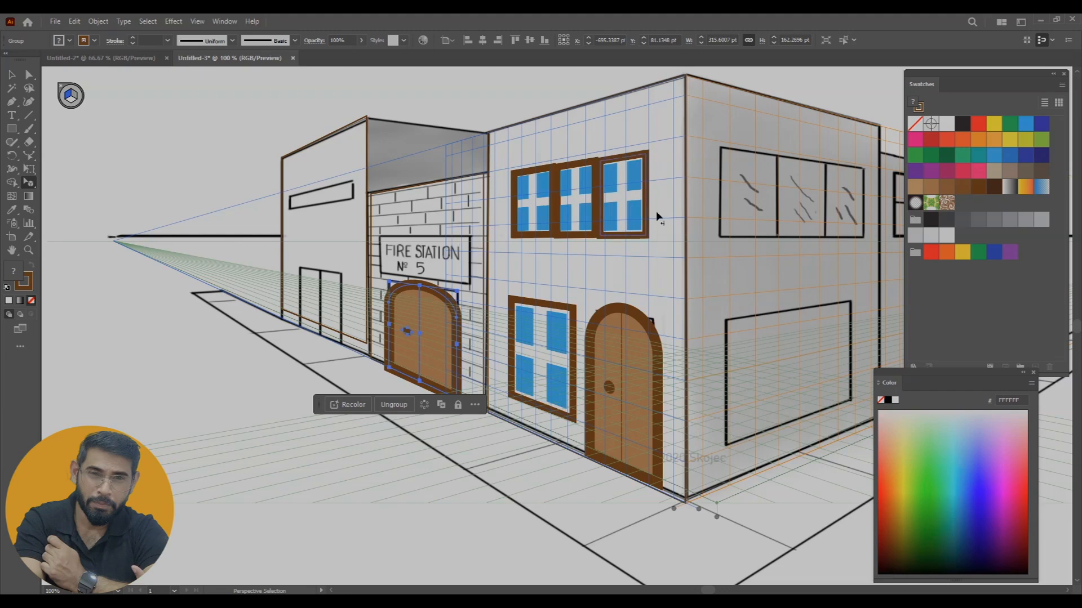
Place the red FIRE STATION sign artwork in perspective on the brick wall above the arched door
{"action": "key", "text": "ctrl+minus"}
{"action": "key", "text": "ctrl+minus"}
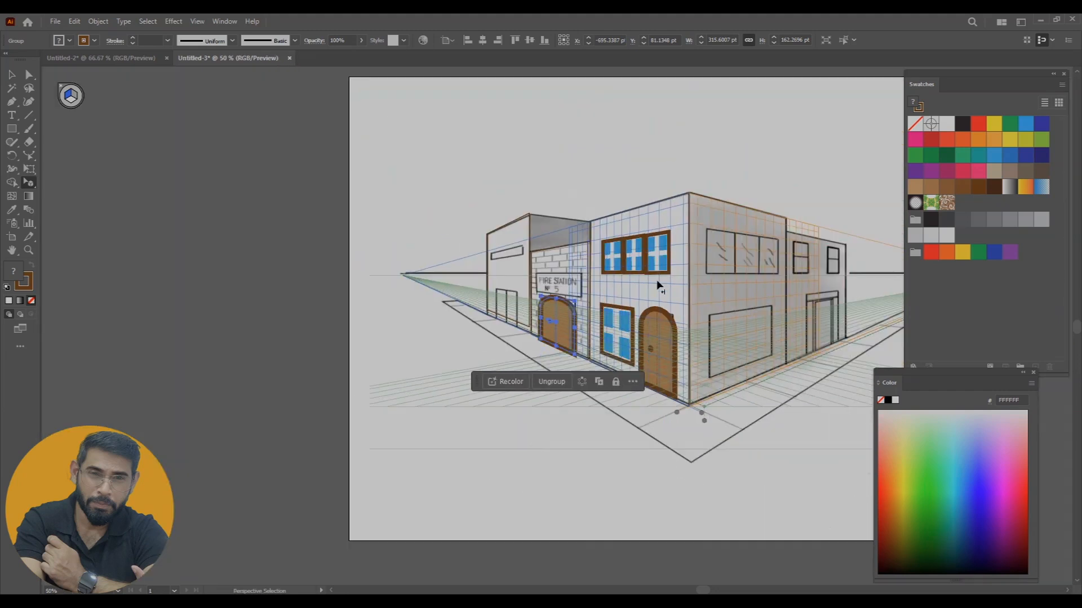
{"action": "left_click_drag", "start_coordinate": [812, 78], "coordinate": [465, 327]}
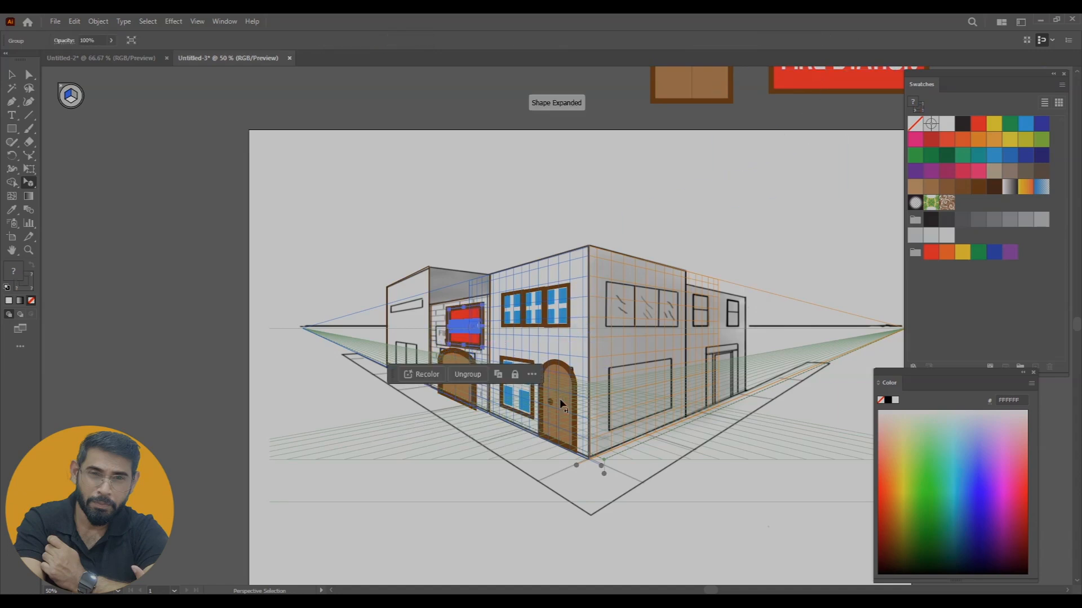
{"action": "key", "text": "ctrl+plus"}
{"action": "key", "text": "ctrl+plus"}
{"action": "key", "text": "ctrl+plus"}
{"action": "key", "text": "ctrl+plus"}
Move and resize the FIRE STATION sign to cover the drawn sign on the brick wall
{"action": "left_click_drag", "start_coordinate": [575, 316], "coordinate": [510, 327]}
{"action": "left_click_drag", "start_coordinate": [495, 276], "coordinate": [497, 328]}
{"action": "left_click_drag", "start_coordinate": [557, 372], "coordinate": [629, 375]}
{"action": "key", "text": "ctrl+shift+a"}
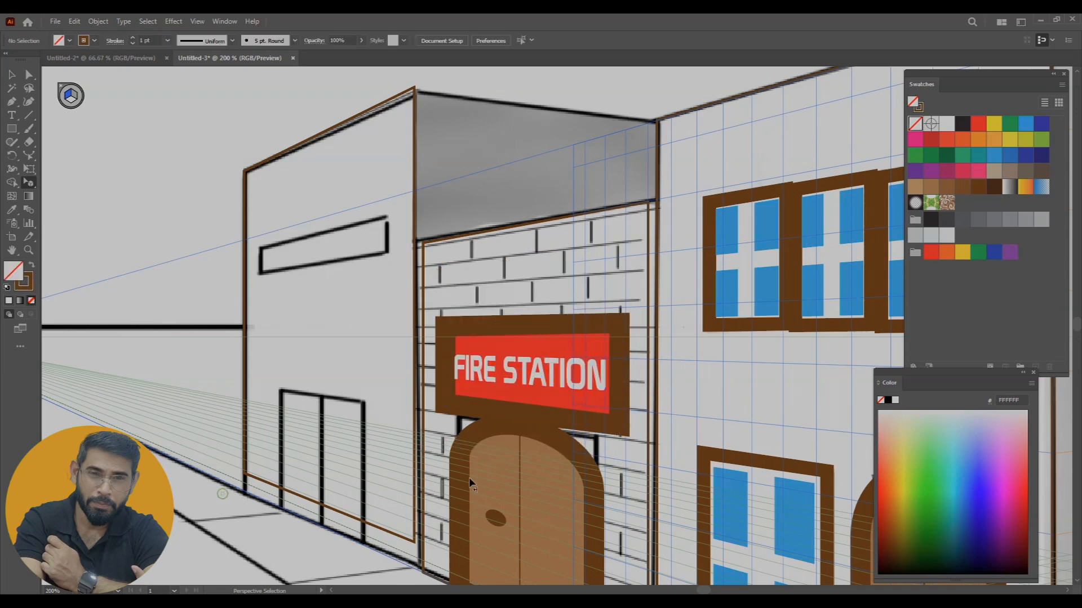
{"action": "left_click", "coordinate": [552, 376]}
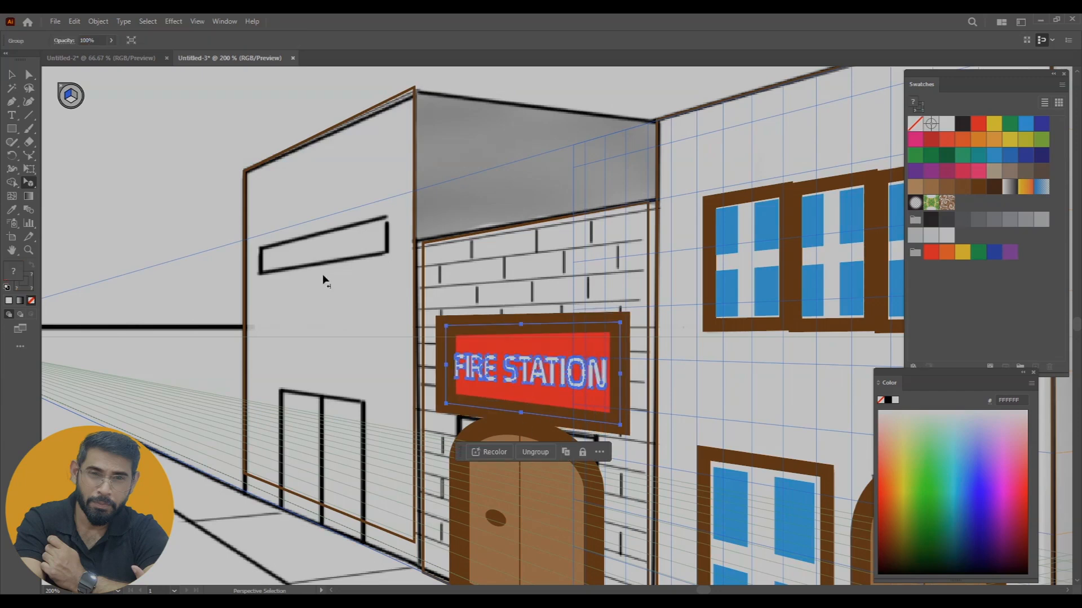
{"action": "key", "text": "ctrl+minus"}
{"action": "key", "text": "v"}
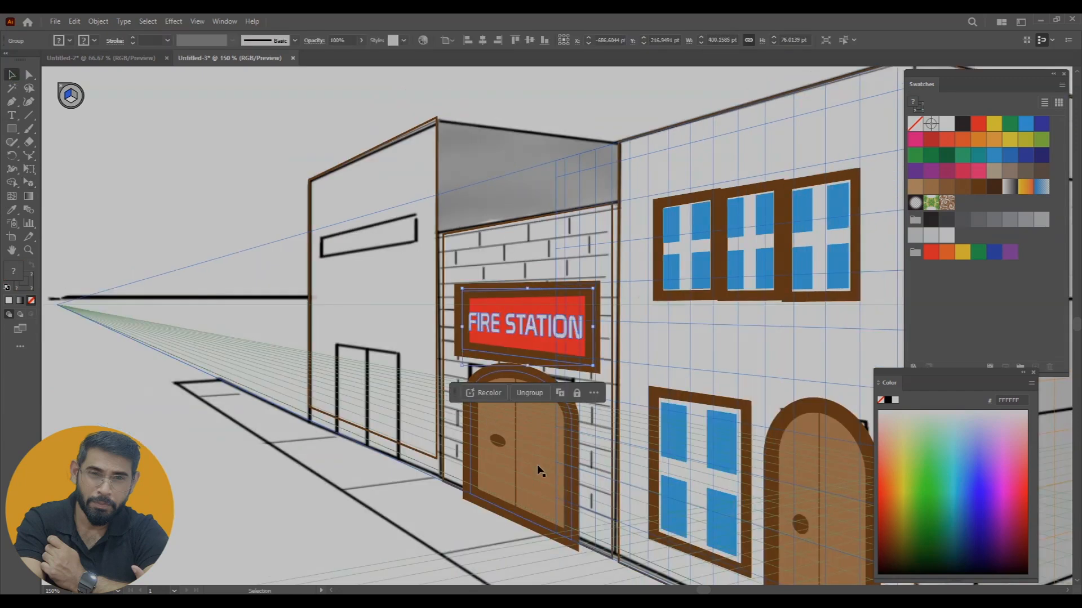
{"action": "left_click_drag", "start_coordinate": [539, 471], "coordinate": [402, 401]}
{"action": "left_click_drag", "start_coordinate": [443, 481], "coordinate": [399, 454]}
{"action": "key", "text": "ctrl+z"}
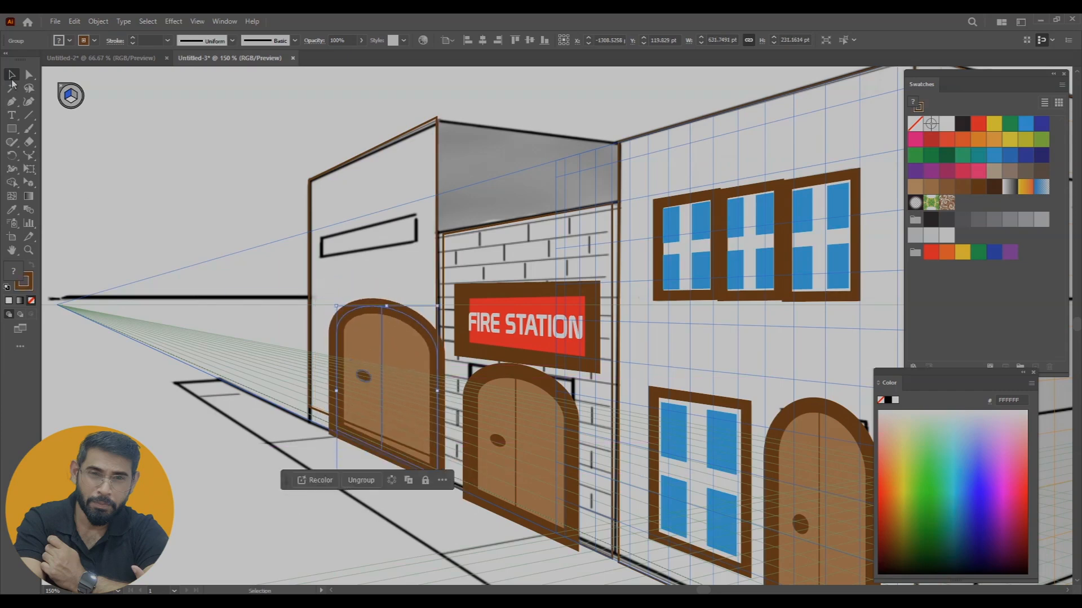
{"action": "left_click_drag", "start_coordinate": [28, 182], "coordinate": [79, 203]}
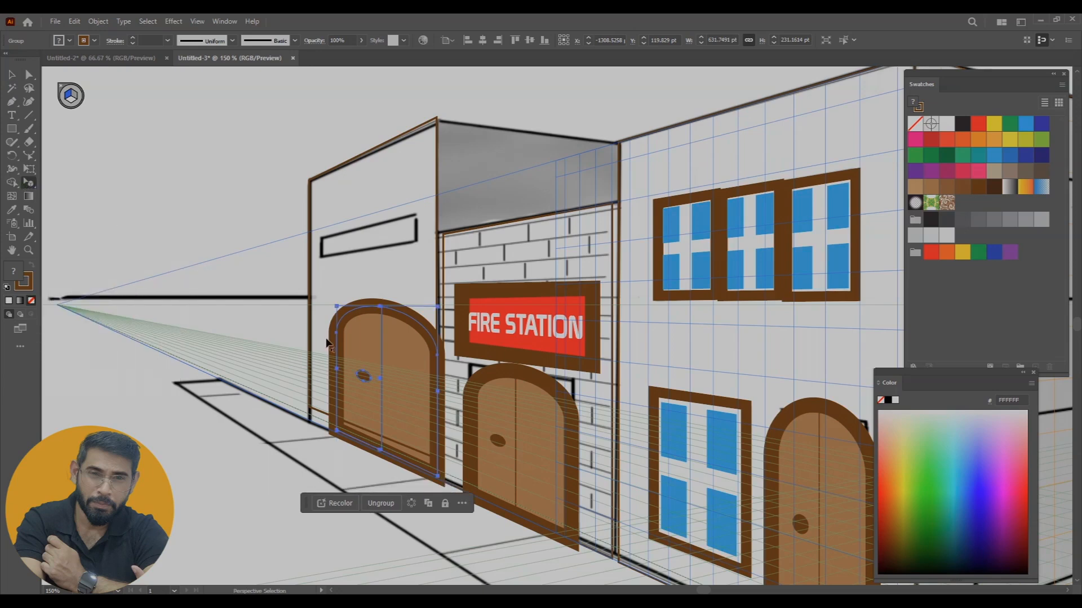
{"action": "key", "text": "Delete"}
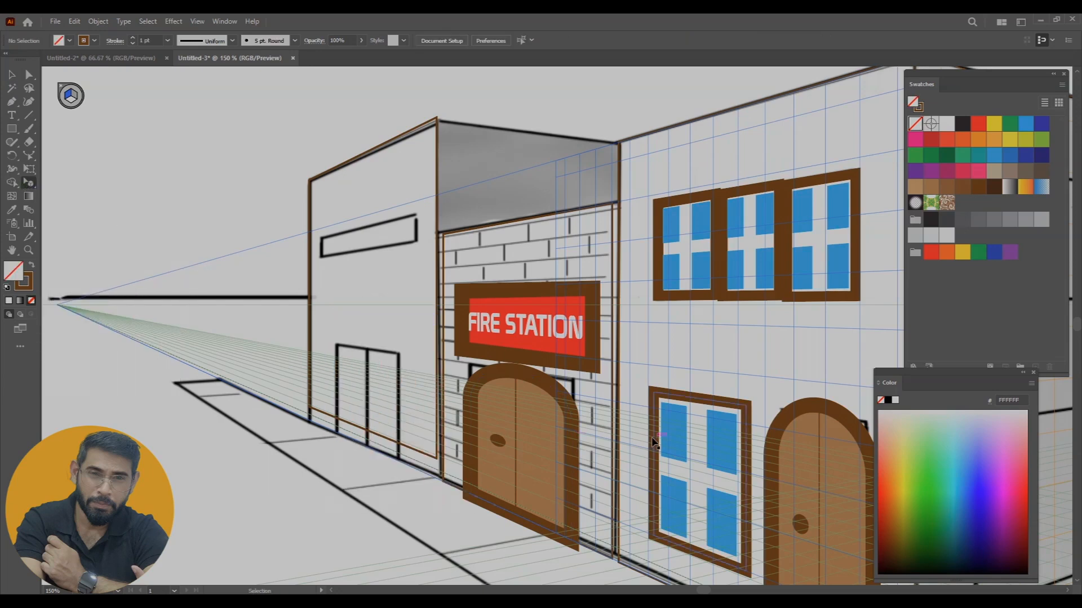
Place the original arched door artwork in perspective over the drawn doorway on the far-left wall
{"action": "key", "text": "ctrl+minus"}
{"action": "key", "text": "ctrl+minus"}
{"action": "key", "text": "ctrl+minus"}
{"action": "left_click_drag", "start_coordinate": [741, 242], "coordinate": [715, 281]}
{"action": "left_click_drag", "start_coordinate": [741, 101], "coordinate": [491, 403]}
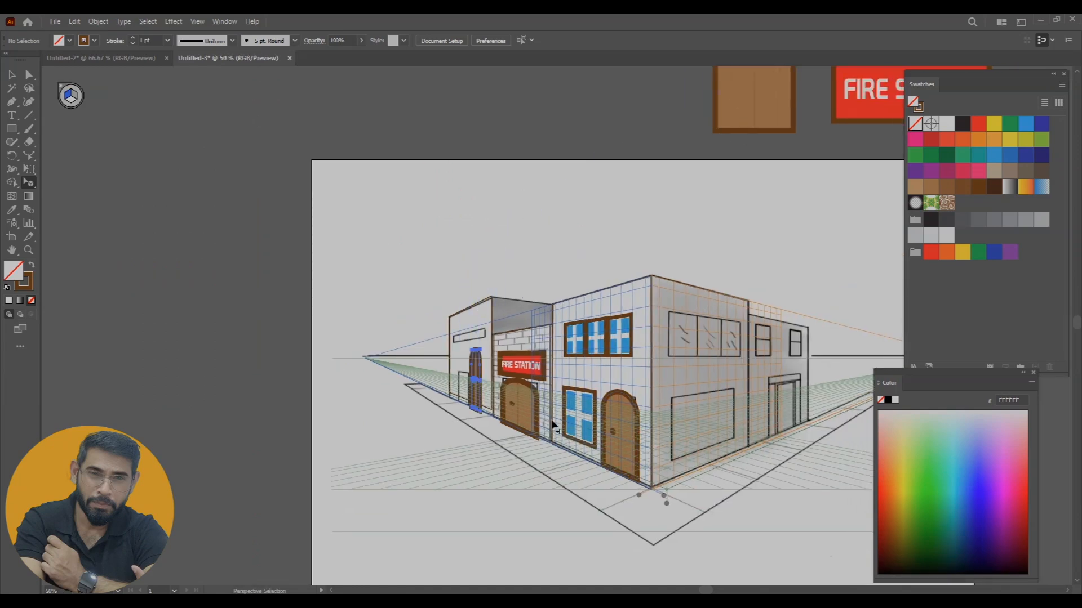
Move, widen and shorten the arched door in perspective to fit the drawn doorway on the far-left wall
{"action": "key", "text": "ctrl+plus"}
{"action": "key", "text": "ctrl+plus"}
{"action": "key", "text": "ctrl+plus"}
{"action": "key", "text": "ctrl+plus"}
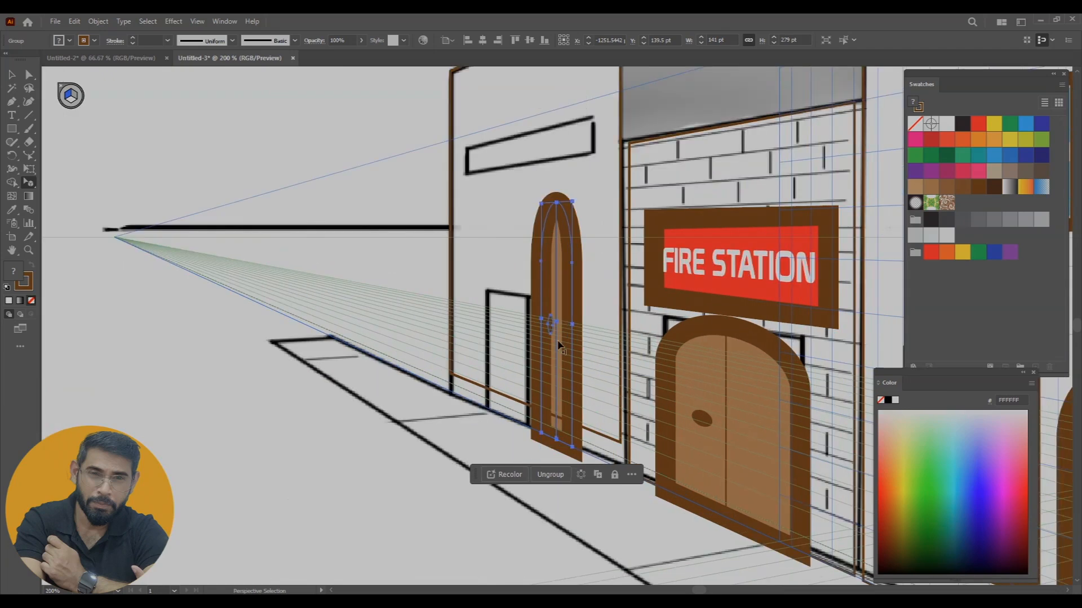
{"action": "left_click_drag", "start_coordinate": [545, 320], "coordinate": [486, 309]}
{"action": "left_click_drag", "start_coordinate": [530, 204], "coordinate": [516, 280]}
{"action": "left_click_drag", "start_coordinate": [523, 355], "coordinate": [527, 354]}
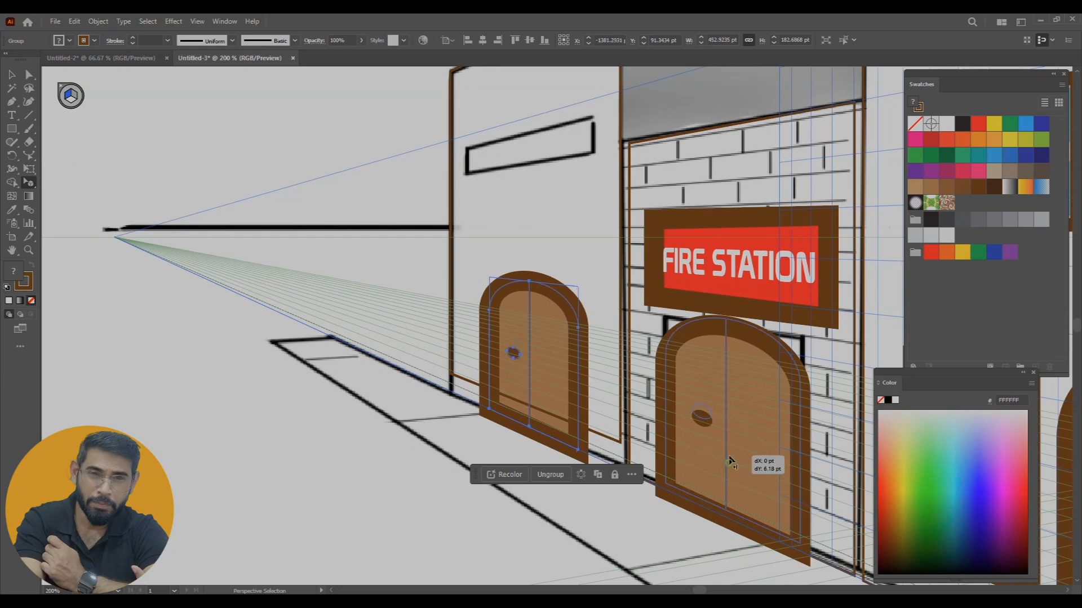
Shift the arched doors on the far-left and brick walls slightly upward in perspective to align with their drawn doorways
{"action": "left_click", "coordinate": [727, 475]}
{"action": "left_click_drag", "start_coordinate": [560, 411], "coordinate": [563, 404]}
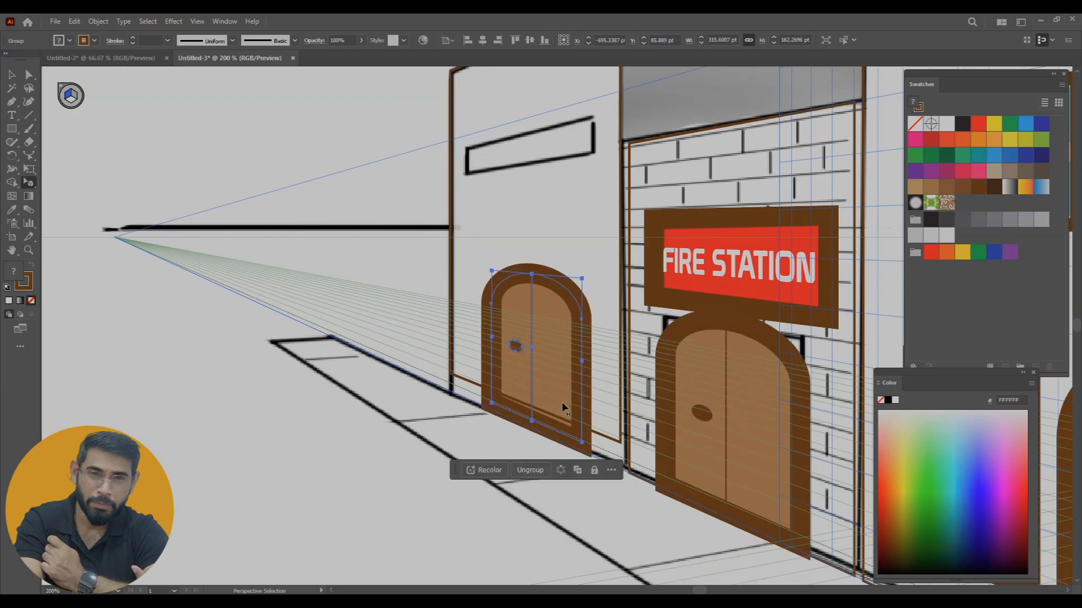
{"action": "left_click_drag", "start_coordinate": [767, 457], "coordinate": [326, 289]}
{"action": "left_click_drag", "start_coordinate": [507, 358], "coordinate": [826, 591]}
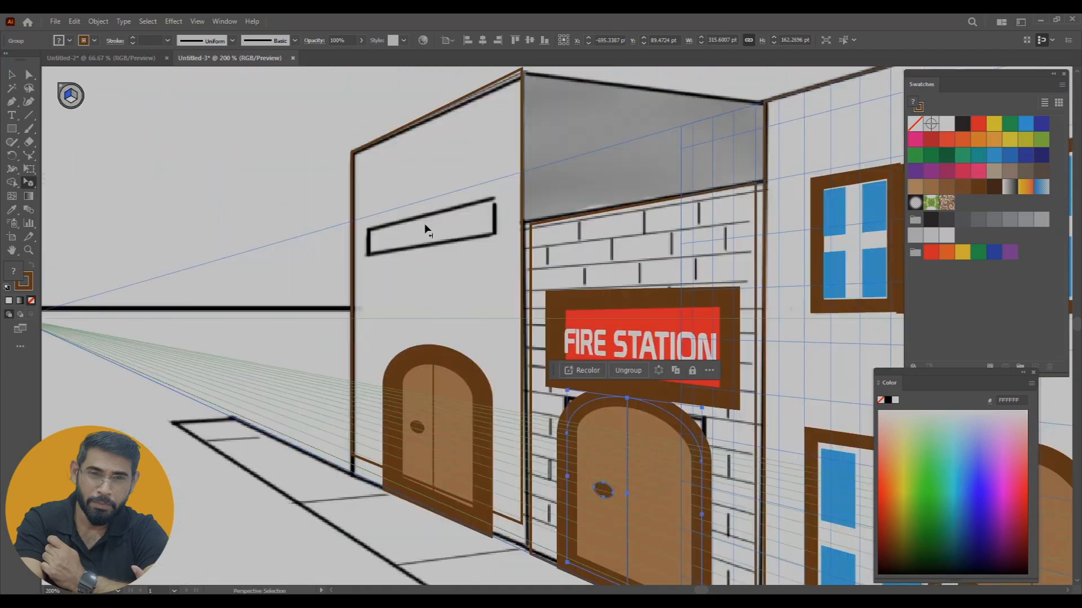
Copy an upper window onto the far-left wall in perspective and resize it to cover the drawn horizontal window
{"action": "left_click", "coordinate": [845, 232]}
{"action": "left_click_drag", "start_coordinate": [872, 239], "coordinate": [380, 221]}
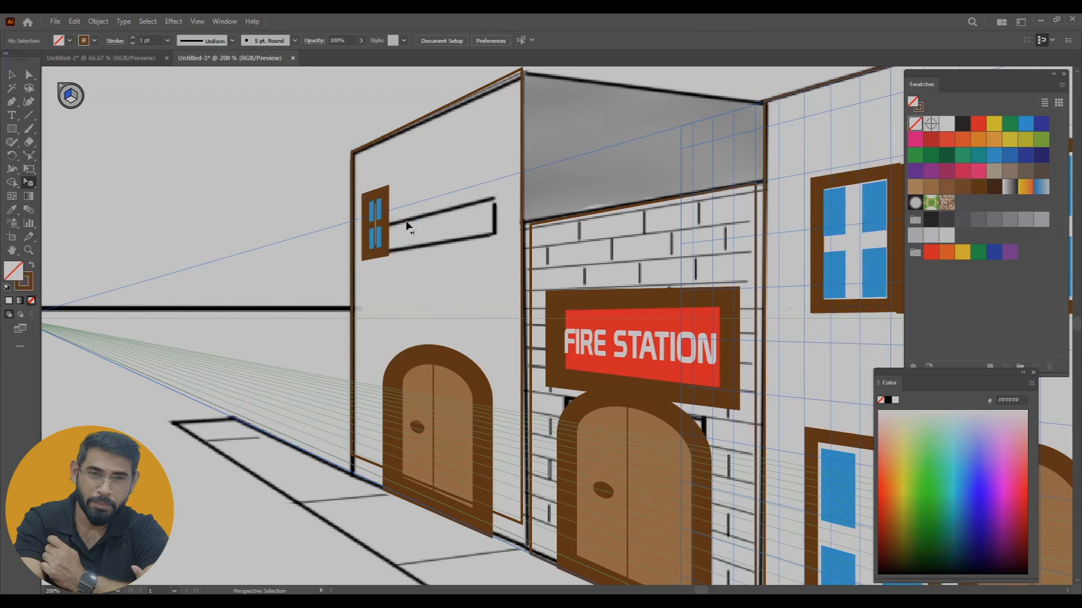
{"action": "left_click_drag", "start_coordinate": [386, 227], "coordinate": [502, 232]}
{"action": "left_click_drag", "start_coordinate": [423, 184], "coordinate": [424, 205]}
{"action": "left_click", "coordinate": [363, 135]}
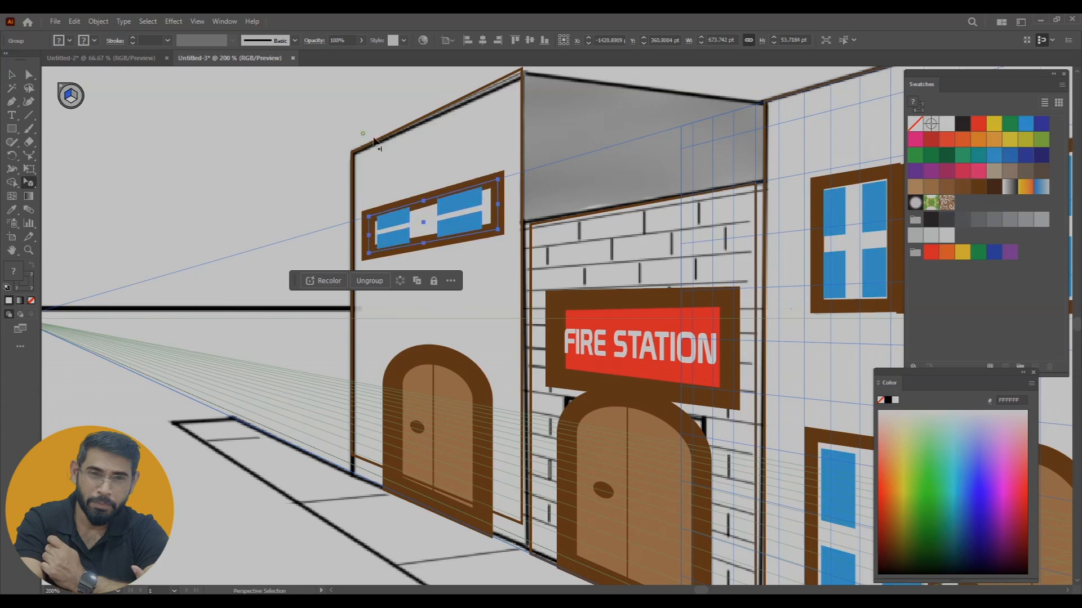
Try filling the far-left wall with red EF4136, the brick wall with orange F7941D and the corner building's left wall with blue 1C75BC
{"action": "key", "text": "ctrl+0"}
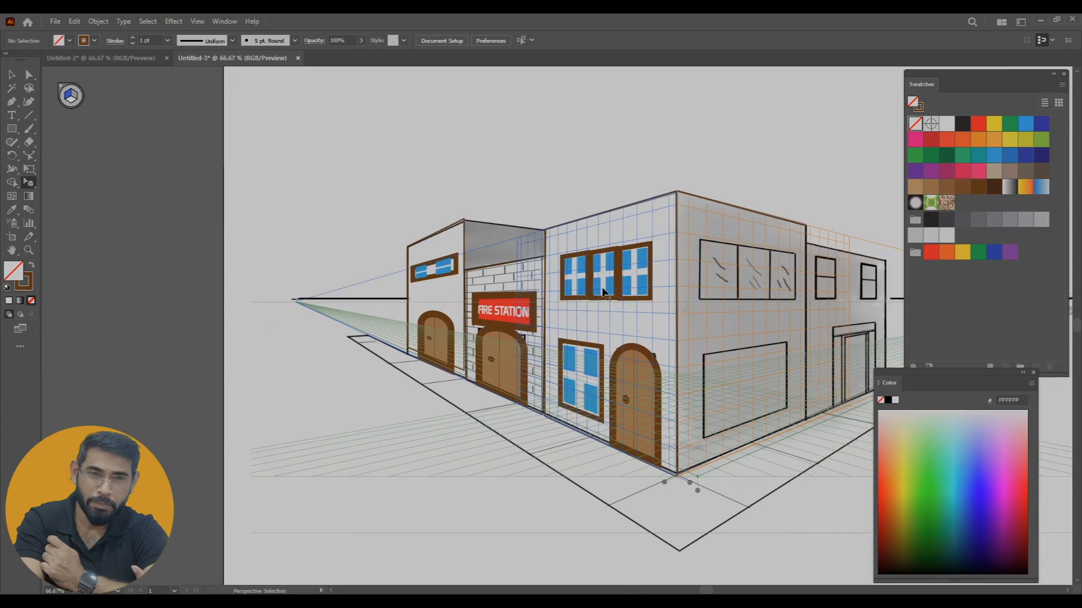
{"action": "left_click", "coordinate": [449, 236]}
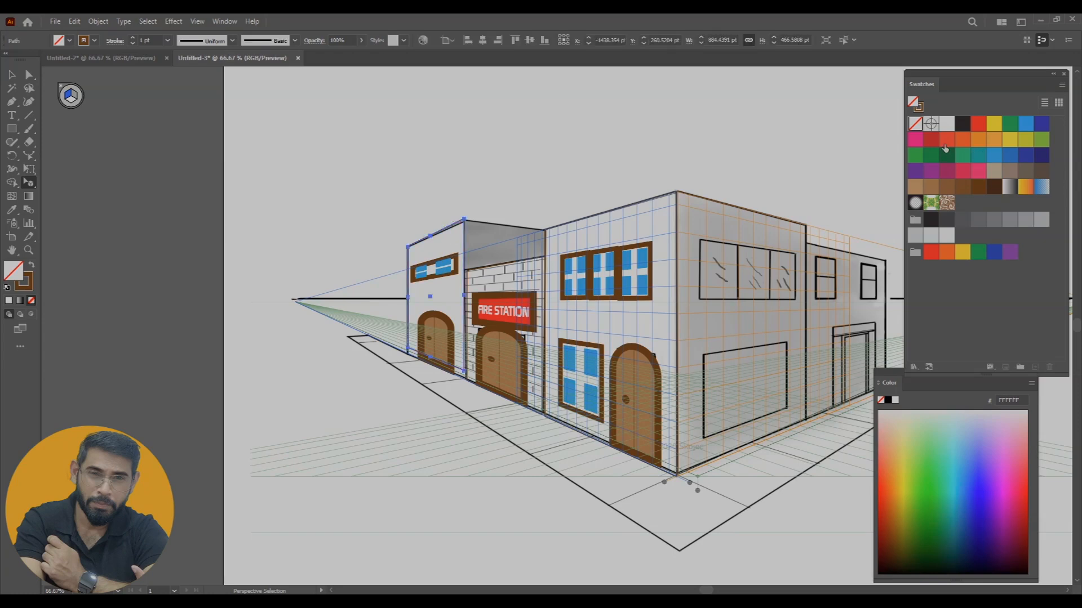
{"action": "left_click", "coordinate": [947, 140]}
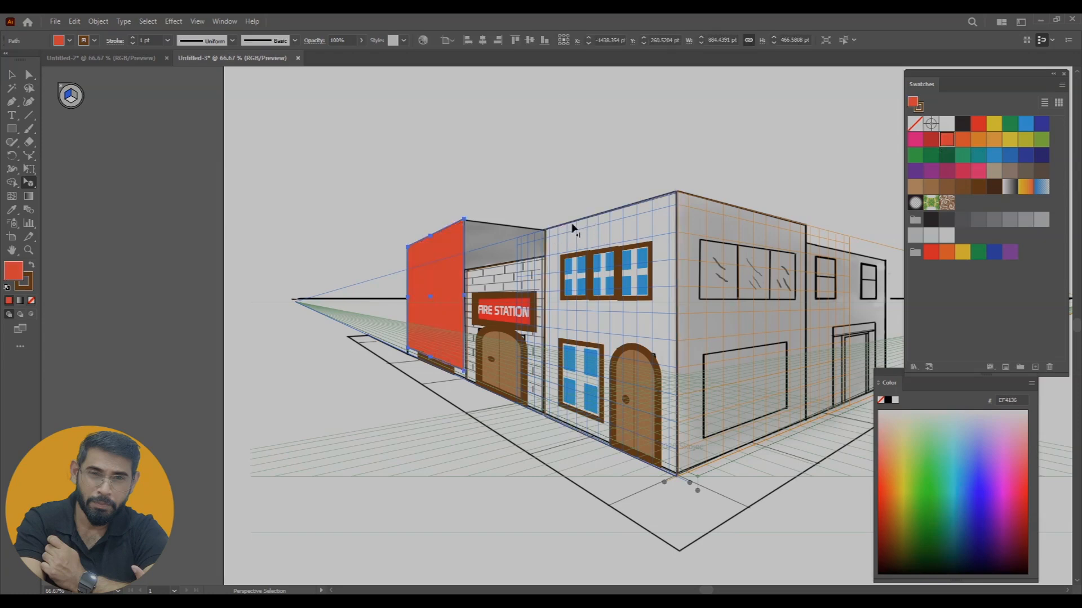
{"action": "left_click", "coordinate": [527, 265]}
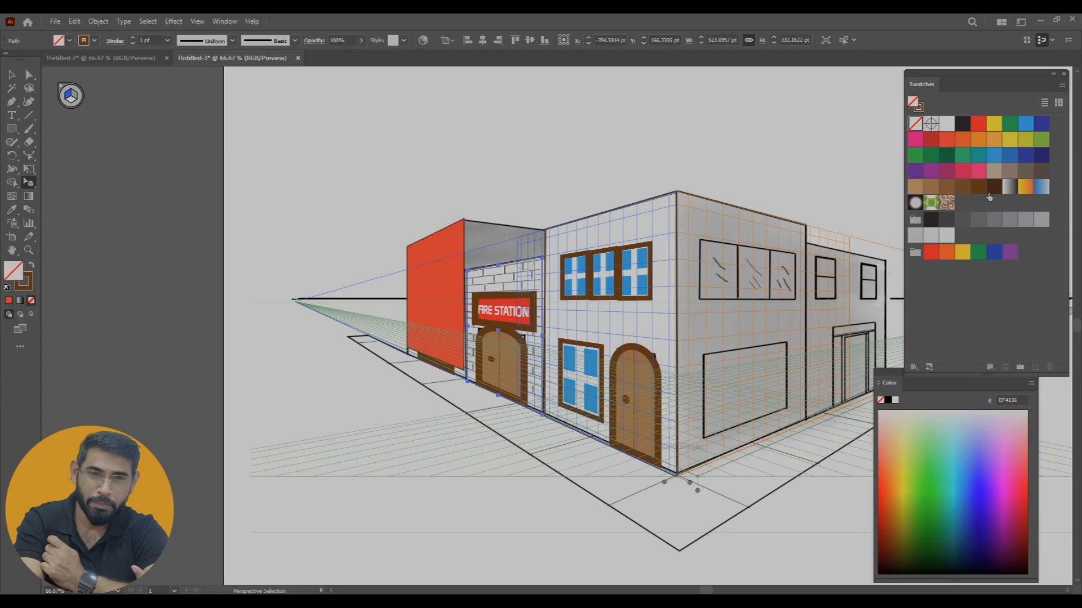
{"action": "left_click", "coordinate": [978, 140]}
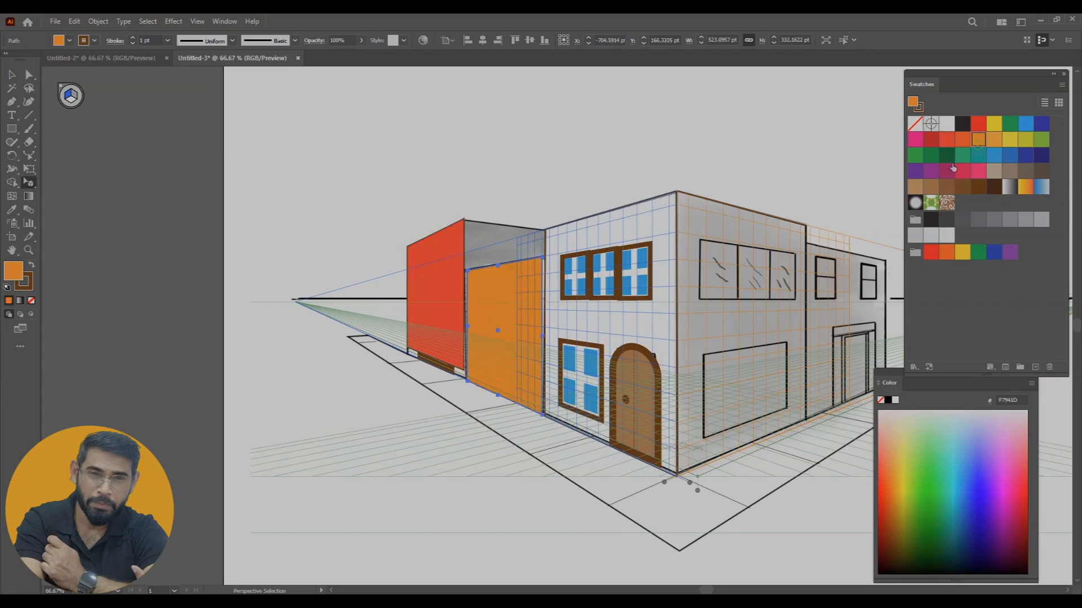
{"action": "left_click", "coordinate": [676, 256]}
{"action": "left_click", "coordinate": [1007, 157]}
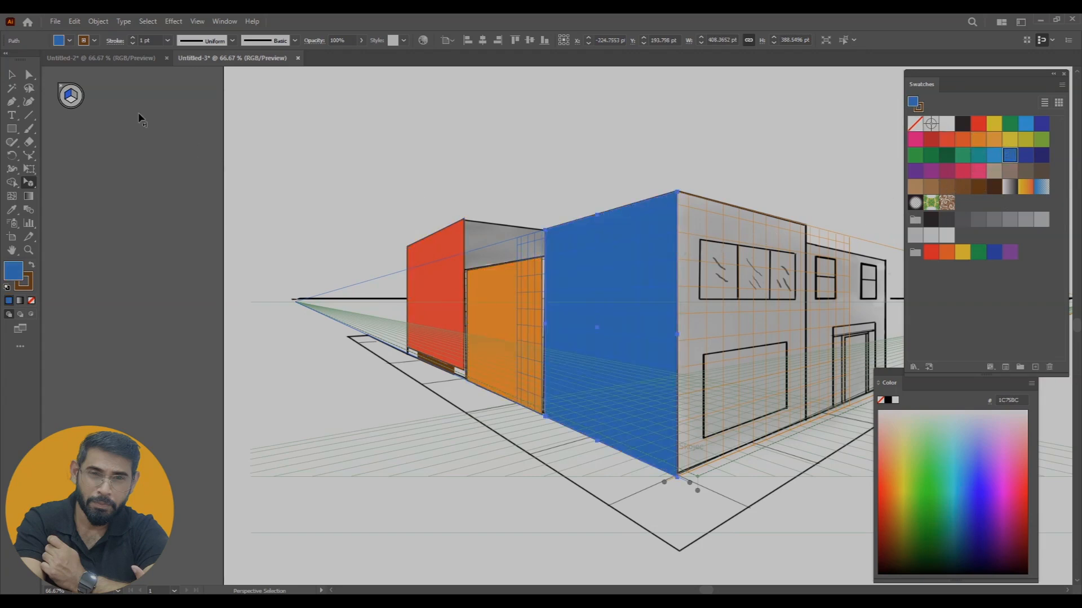
Bring all the placed windows, arched doors and the FIRE STATION sign to the front of the wall shapes
{"action": "left_click", "coordinate": [12, 74]}
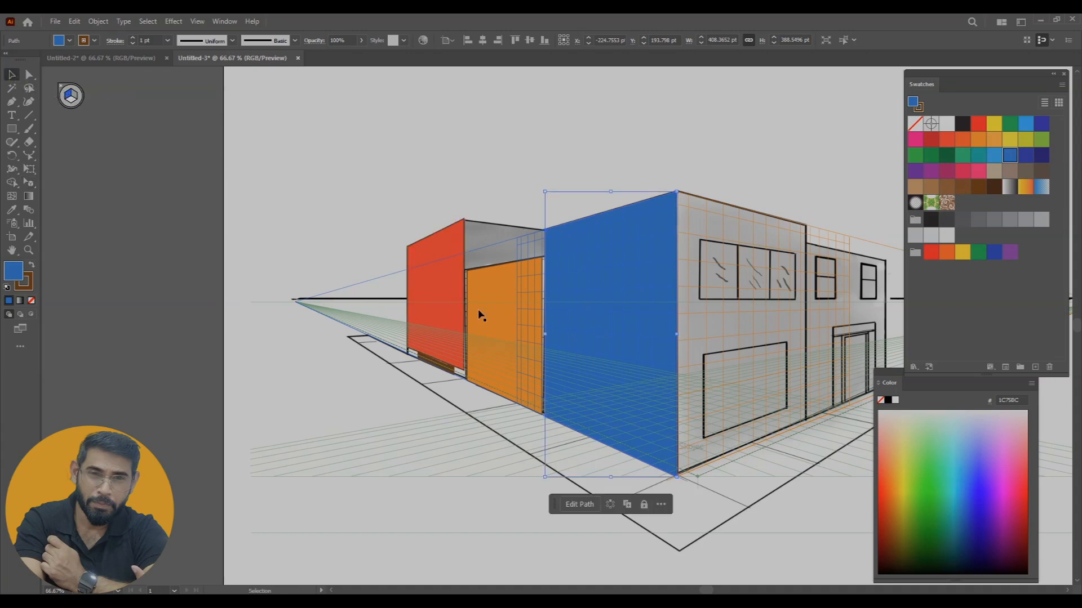
{"action": "left_click", "coordinate": [439, 250]}
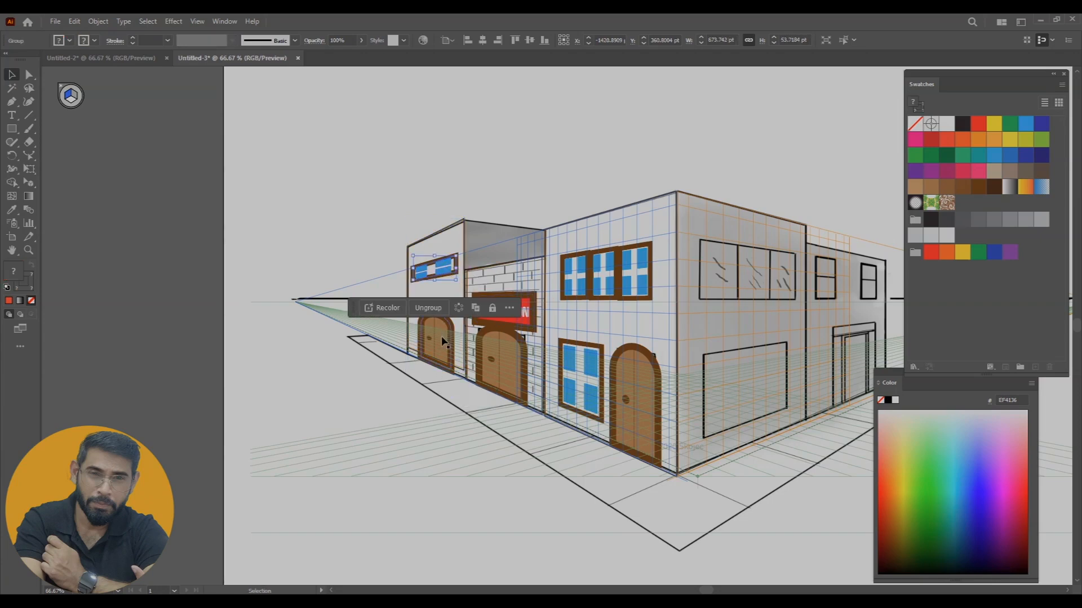
{"action": "left_click", "coordinate": [443, 341], "text": "shift"}
{"action": "left_click", "coordinate": [502, 344], "text": "shift"}
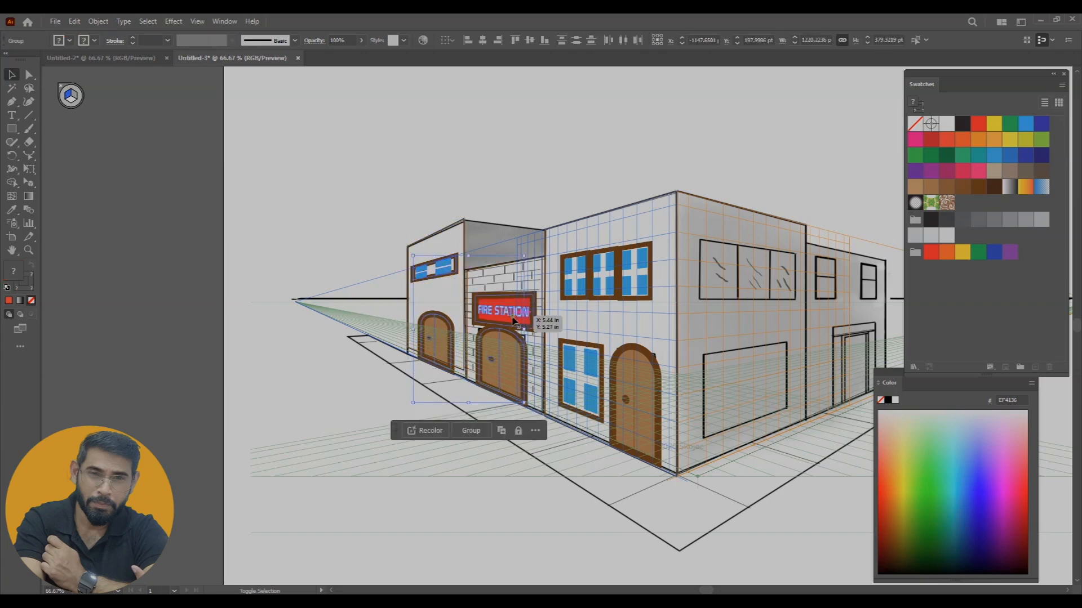
{"action": "left_click", "coordinate": [600, 279], "text": "shift"}
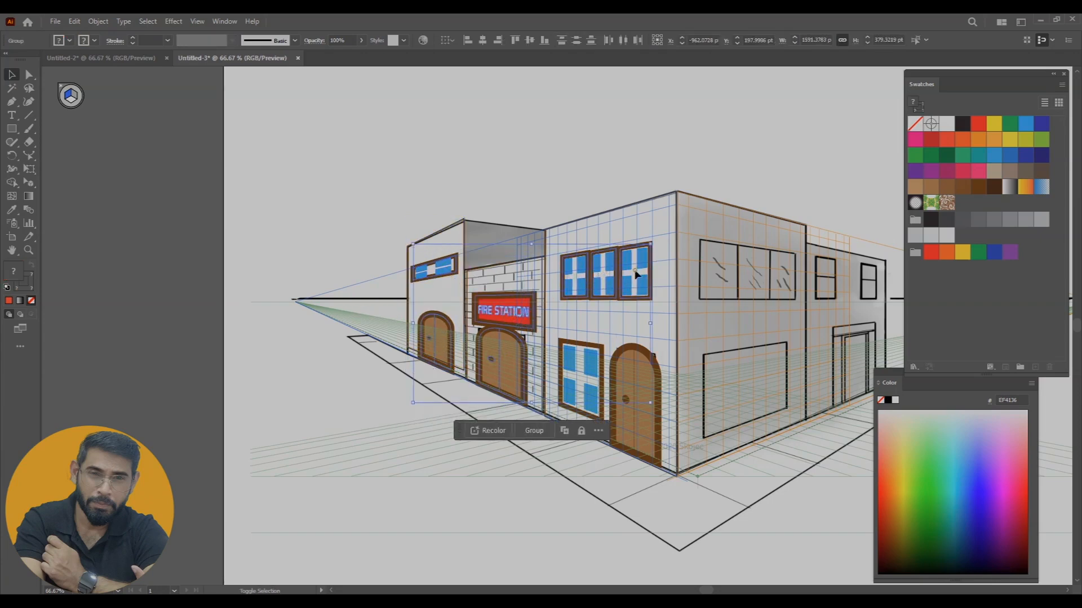
{"action": "left_click", "coordinate": [589, 369], "text": "shift"}
{"action": "left_click", "coordinate": [645, 434], "text": "shift"}
{"action": "right_click", "coordinate": [645, 435]}
{"action": "mouse_move", "coordinate": [698, 377]}
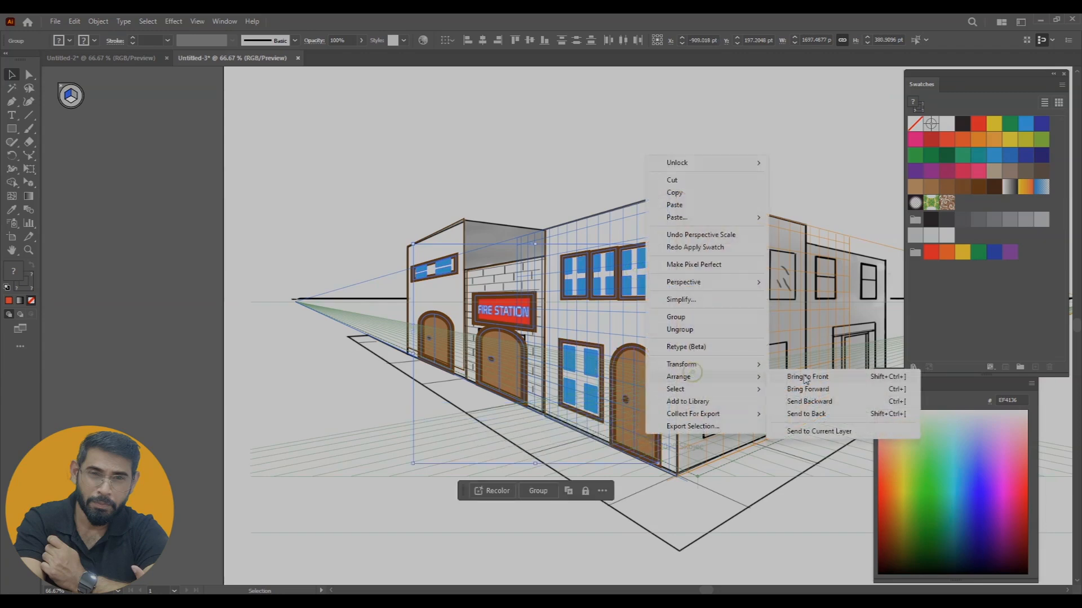
{"action": "left_click", "coordinate": [807, 376]}
{"action": "left_click", "coordinate": [478, 195]}
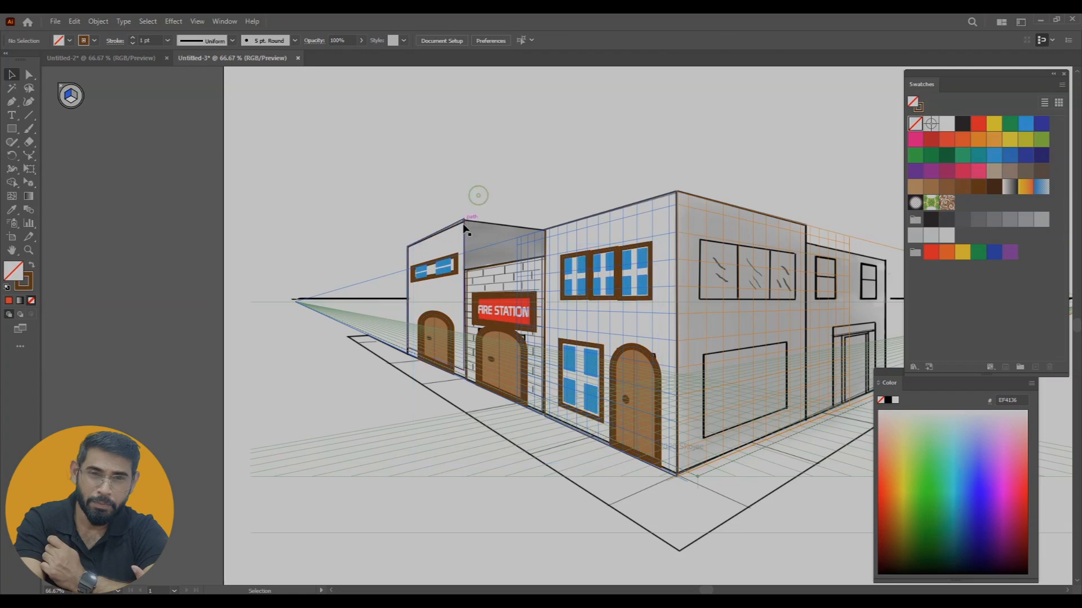
Fill the far-left wall with magenta 9E1F63, the fire station wall with DA1C5C and the corner building's left wall with dark brown 3C2415
{"action": "left_click", "coordinate": [464, 226]}
{"action": "left_click", "coordinate": [947, 171]}
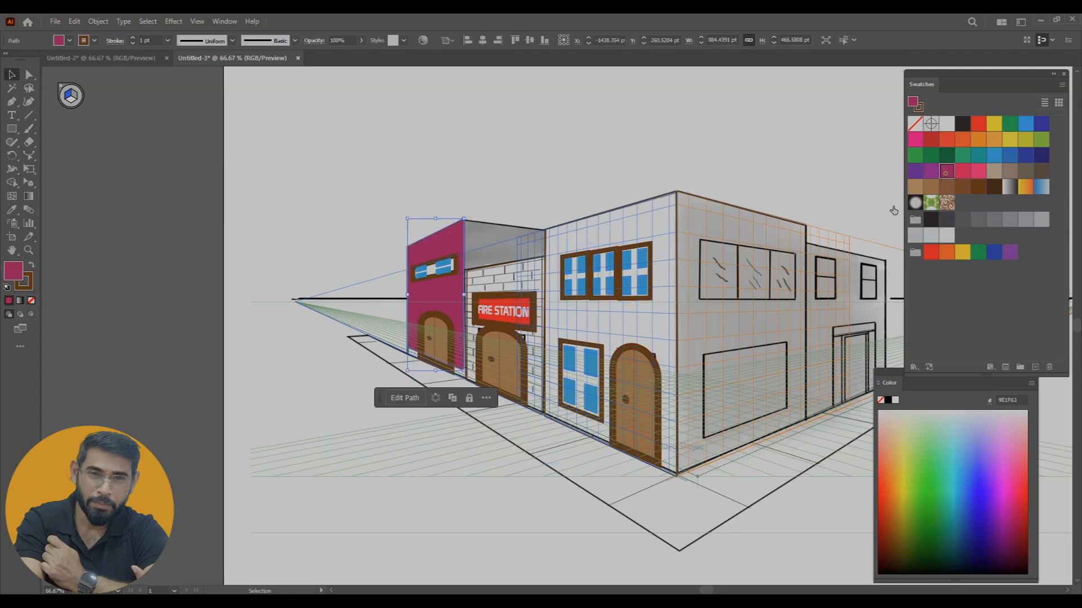
{"action": "left_click", "coordinate": [501, 263]}
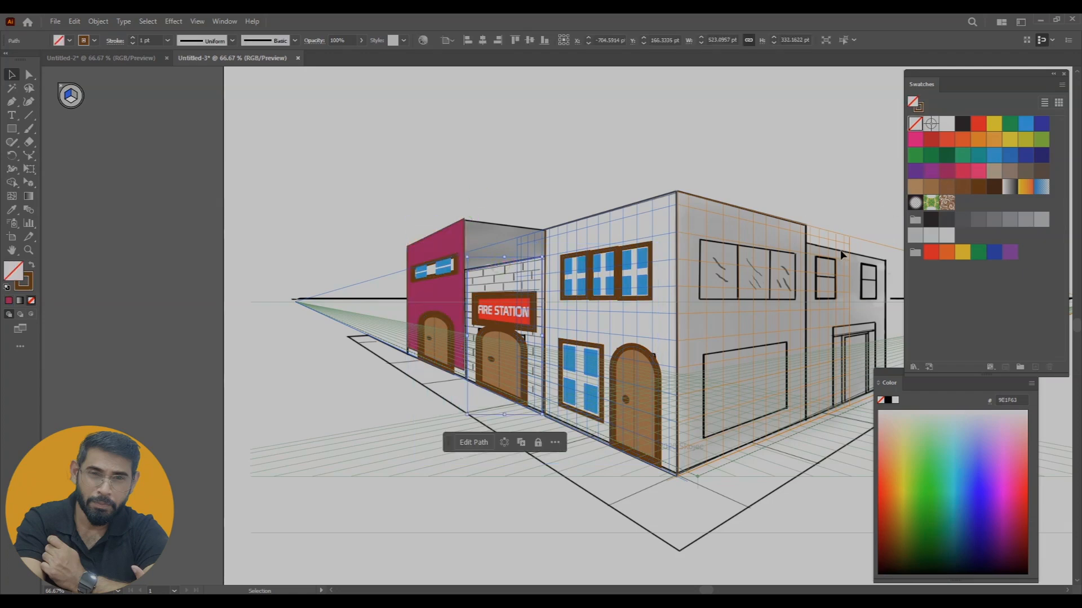
{"action": "left_click", "coordinate": [963, 171]}
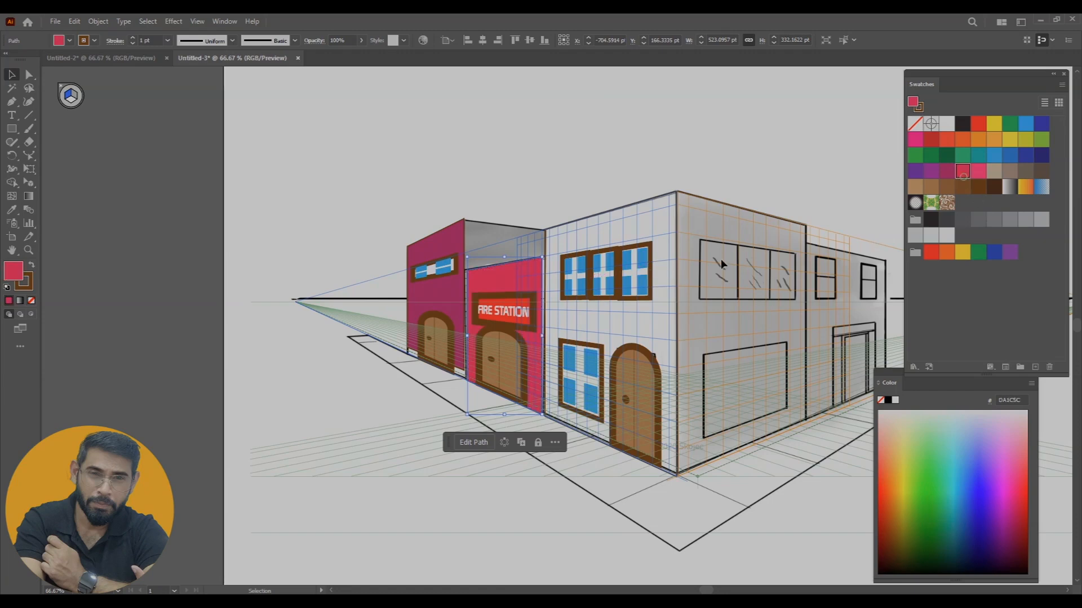
{"action": "left_click", "coordinate": [675, 314]}
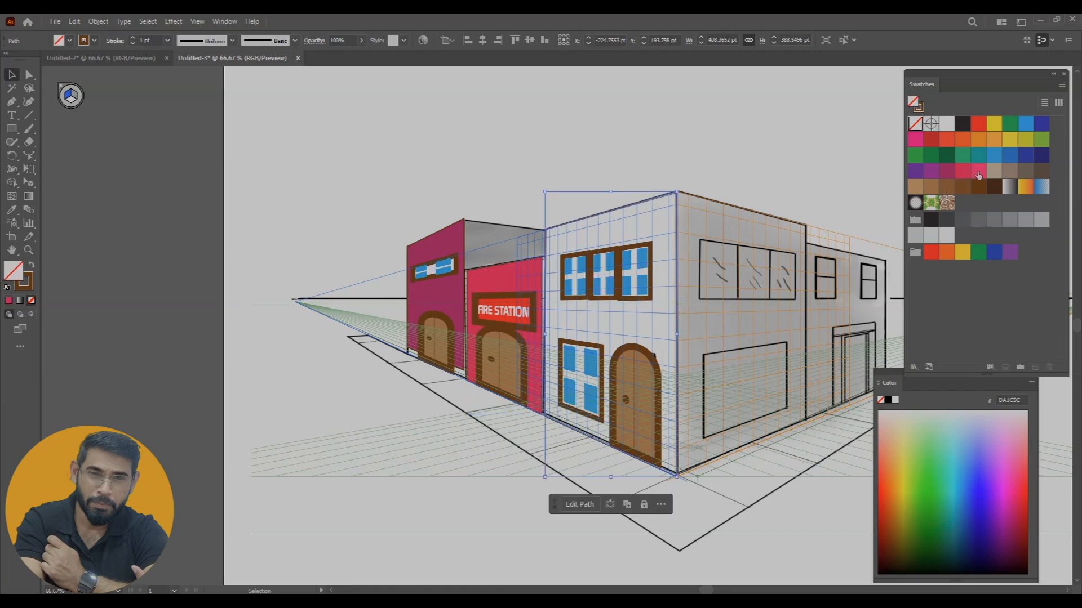
{"action": "left_click", "coordinate": [993, 187]}
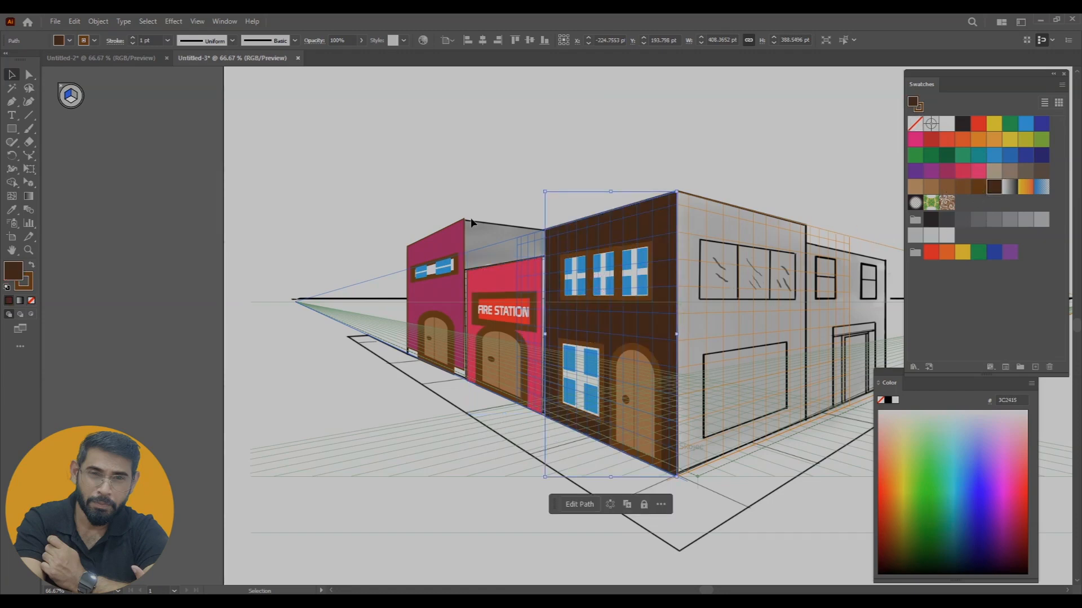
{"action": "left_click", "coordinate": [458, 176]}
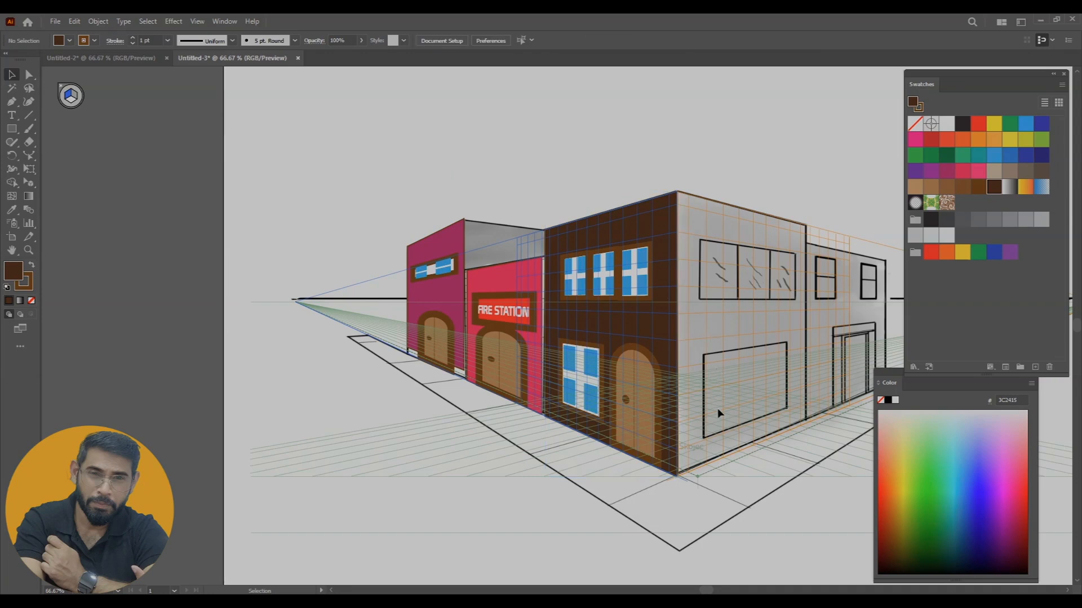
Extend the magenta wall's lower edge in perspective down to the drawn ground line
{"action": "key", "text": "ctrl+equal"}
{"action": "key", "text": "ctrl+equal"}
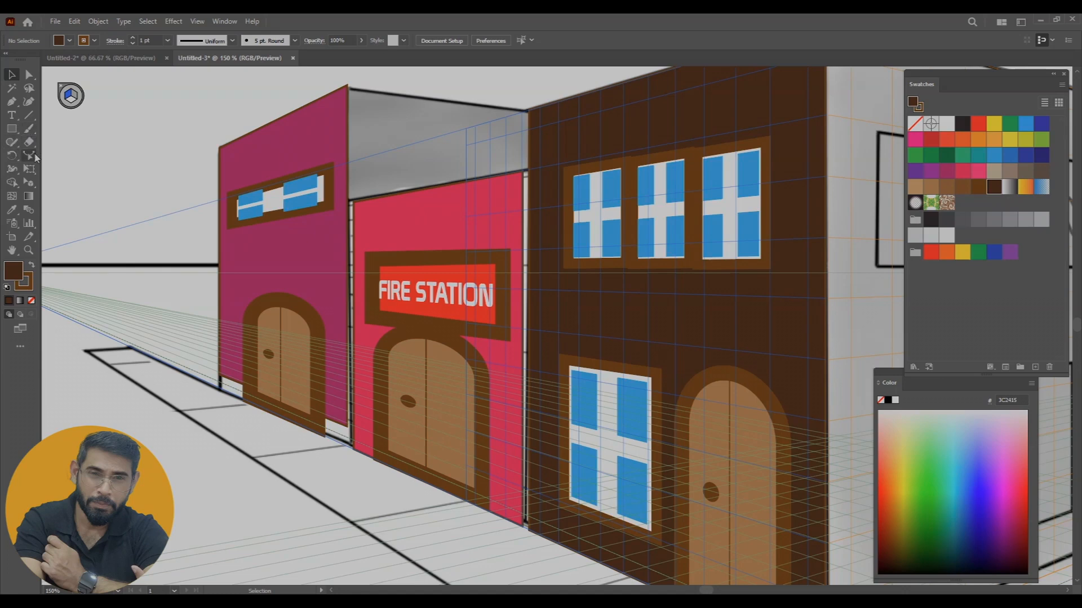
{"action": "left_click", "coordinate": [28, 183]}
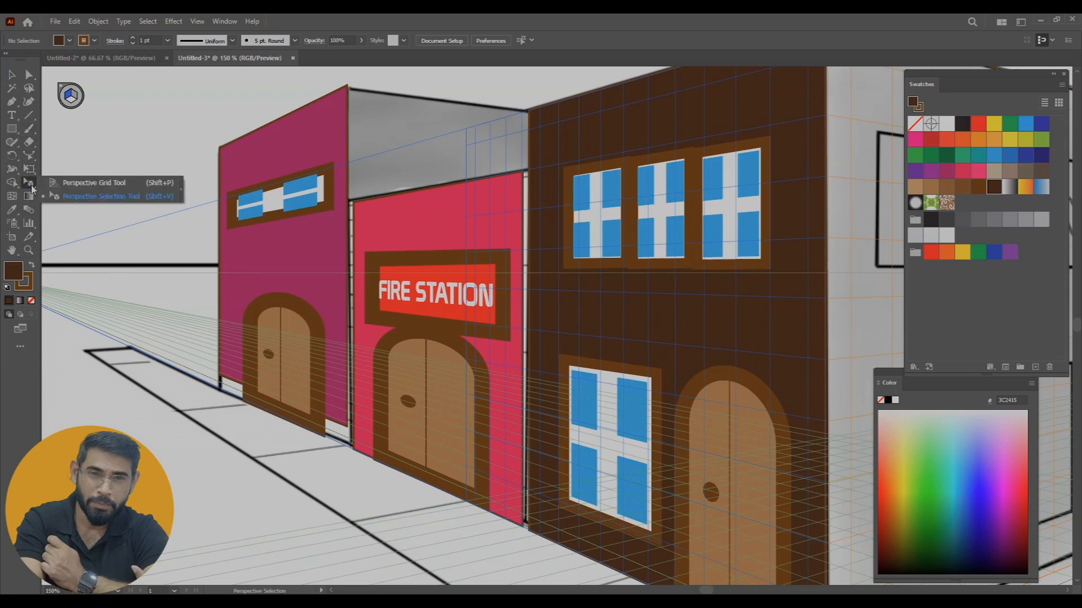
{"action": "left_click", "coordinate": [271, 399]}
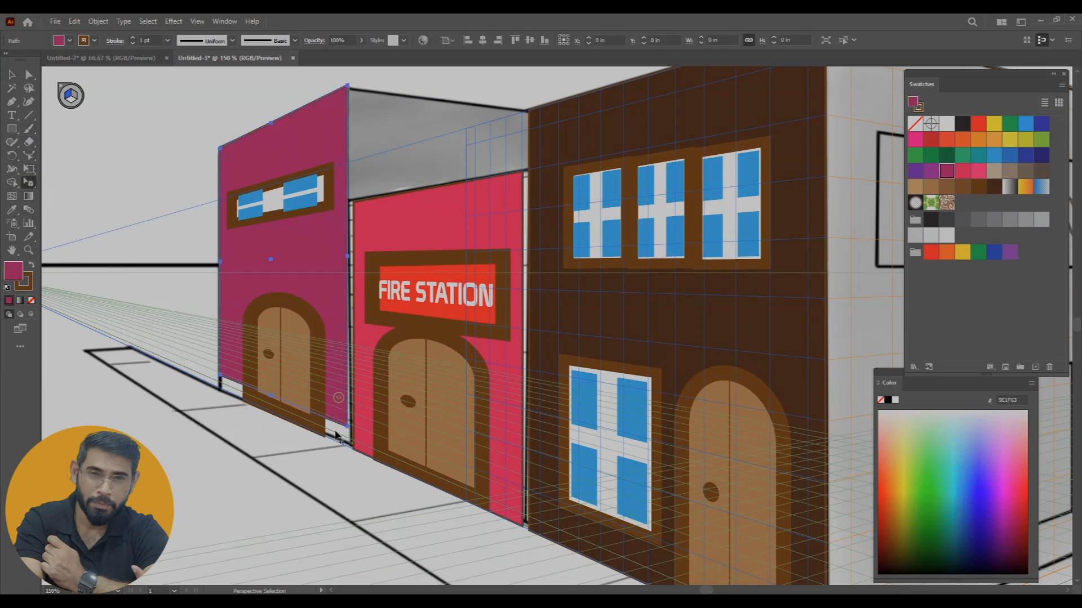
{"action": "mouse_move", "coordinate": [270, 398]}
{"action": "left_mouse_down"}
{"action": "mouse_move", "coordinate": [302, 410]}
{"action": "mouse_move", "coordinate": [271, 414]}
{"action": "left_mouse_up"}
Extend the left edges of the fire station wall and the dark brown wall in perspective to close the gaps beside them
{"action": "left_click", "coordinate": [376, 232]}
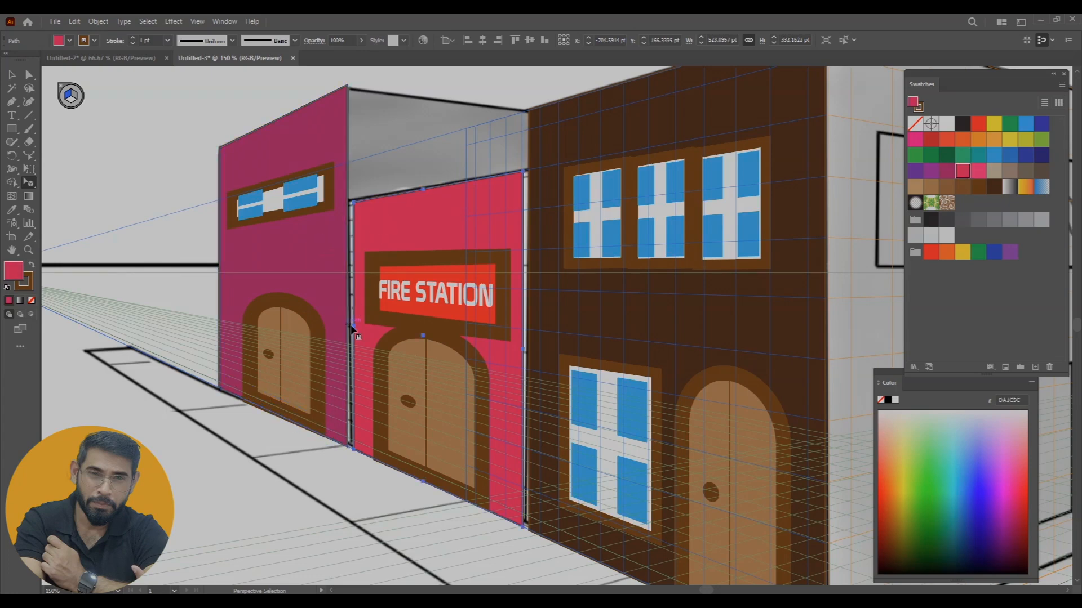
{"action": "left_click_drag", "start_coordinate": [352, 324], "coordinate": [347, 332]}
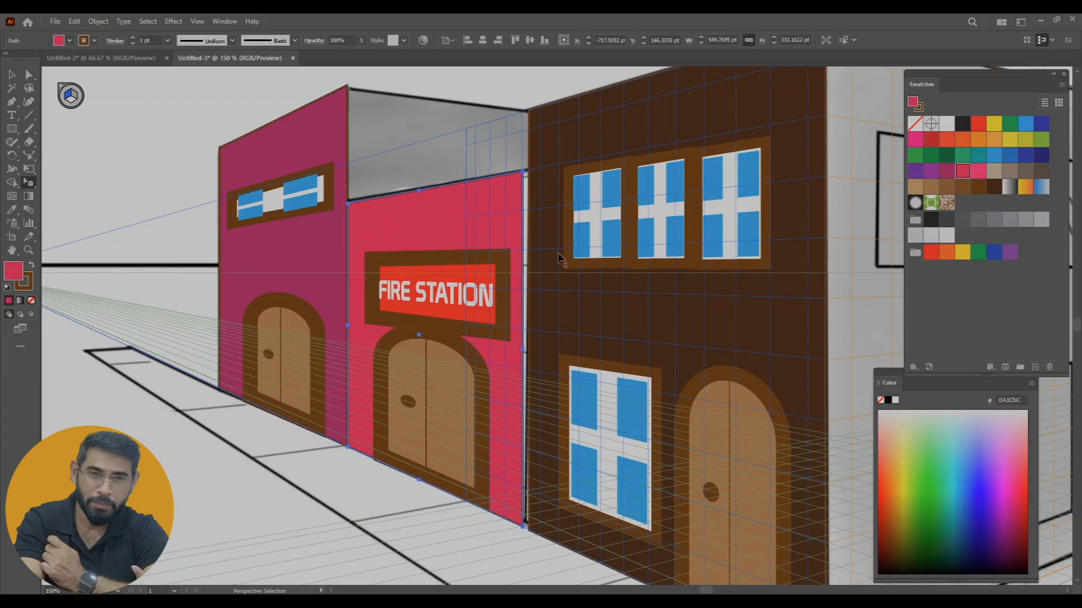
{"action": "left_click", "coordinate": [537, 315]}
{"action": "mouse_move", "coordinate": [538, 324]}
{"action": "left_mouse_down"}
{"action": "mouse_move", "coordinate": [533, 427]}
{"action": "mouse_move", "coordinate": [538, 330]}
{"action": "mouse_move", "coordinate": [534, 337]}
{"action": "left_mouse_up"}
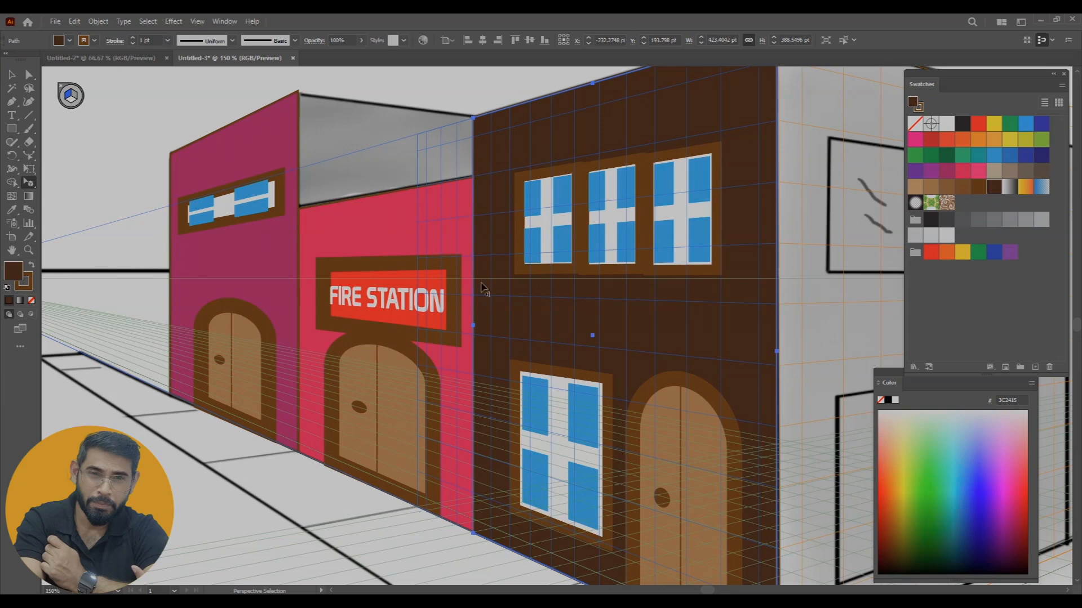
Place a perspective copy of the four-pane window in the empty area above the corner building
{"action": "scroll", "coordinate": [476, 296], "scroll_direction": "down", "scroll_amount": 2}
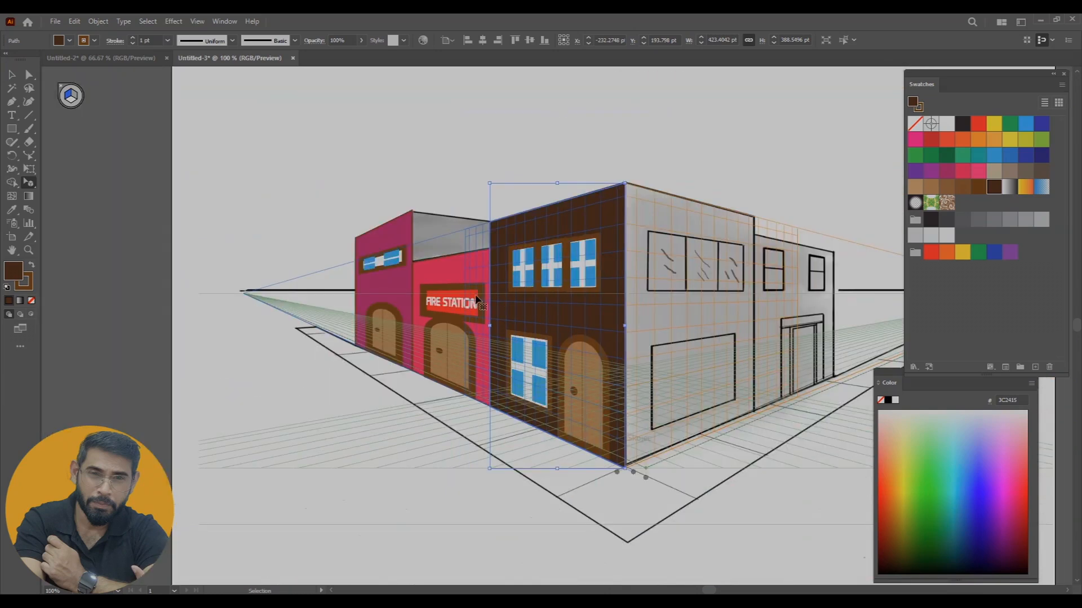
{"action": "left_click_drag", "start_coordinate": [557, 326], "coordinate": [475, 333]}
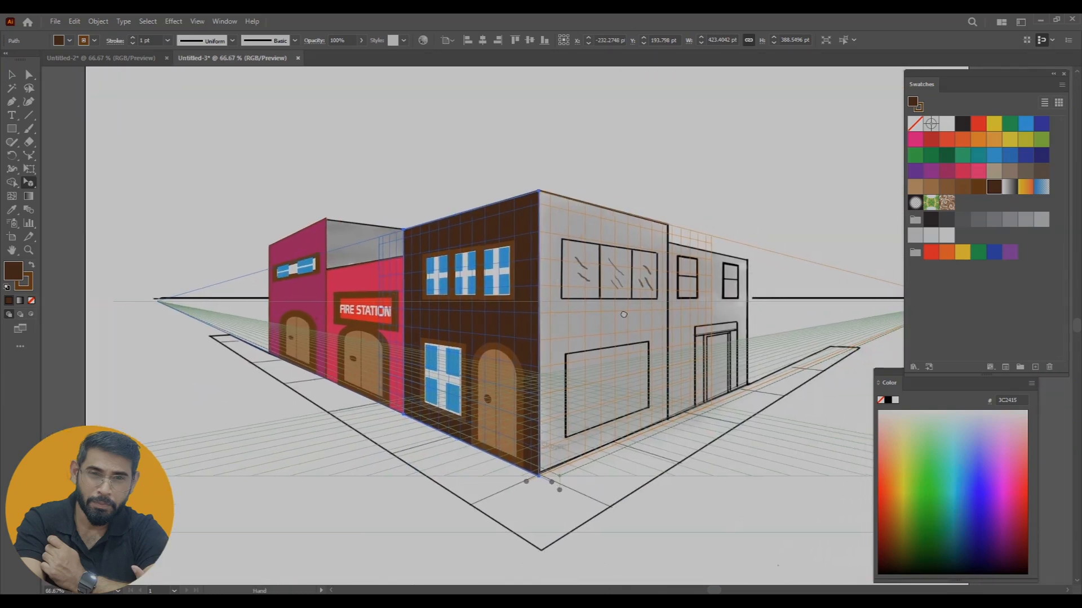
{"action": "left_click_drag", "start_coordinate": [593, 284], "coordinate": [543, 296]}
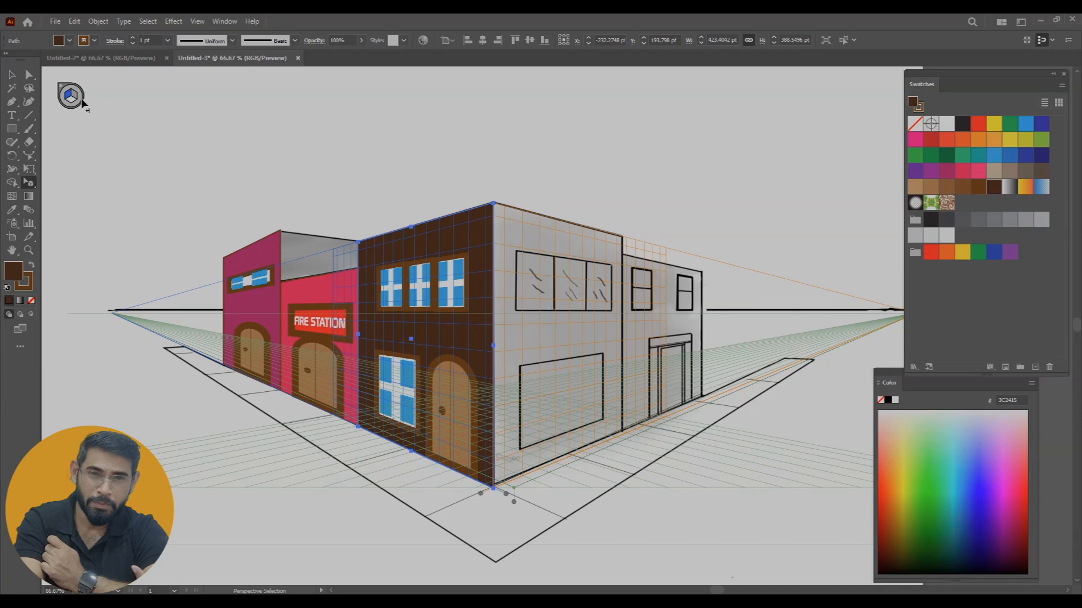
{"action": "key", "text": "shift+p"}
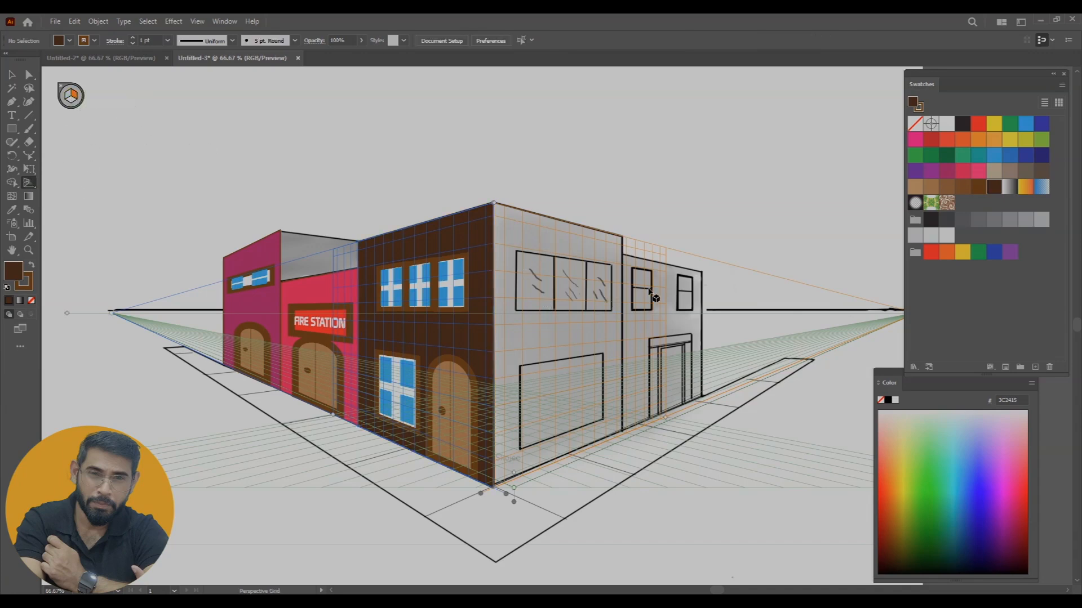
{"action": "left_click", "coordinate": [16, 131]}
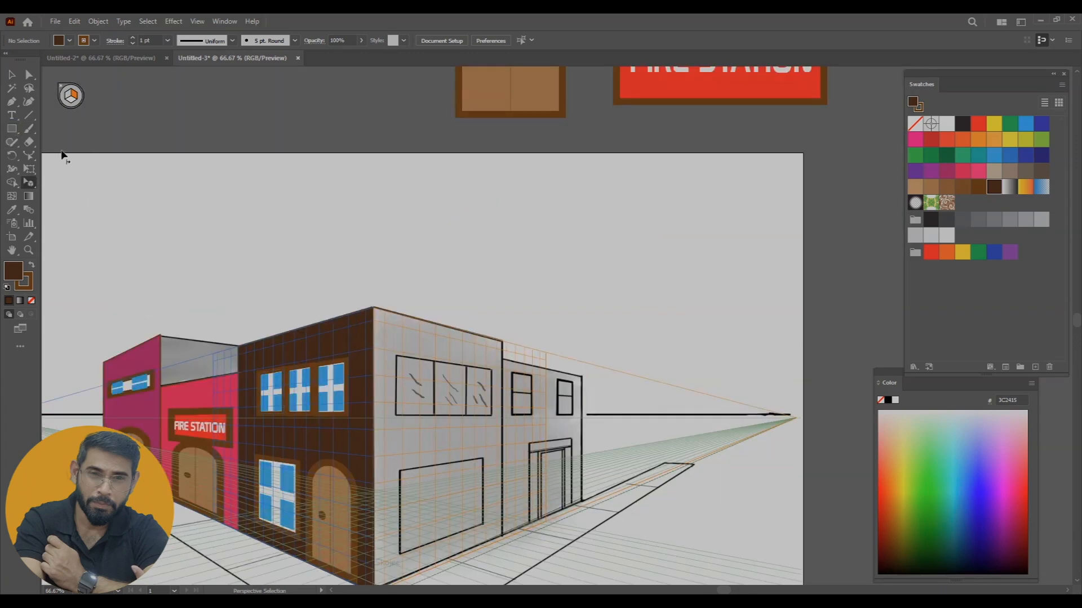
{"action": "left_click", "coordinate": [30, 184]}
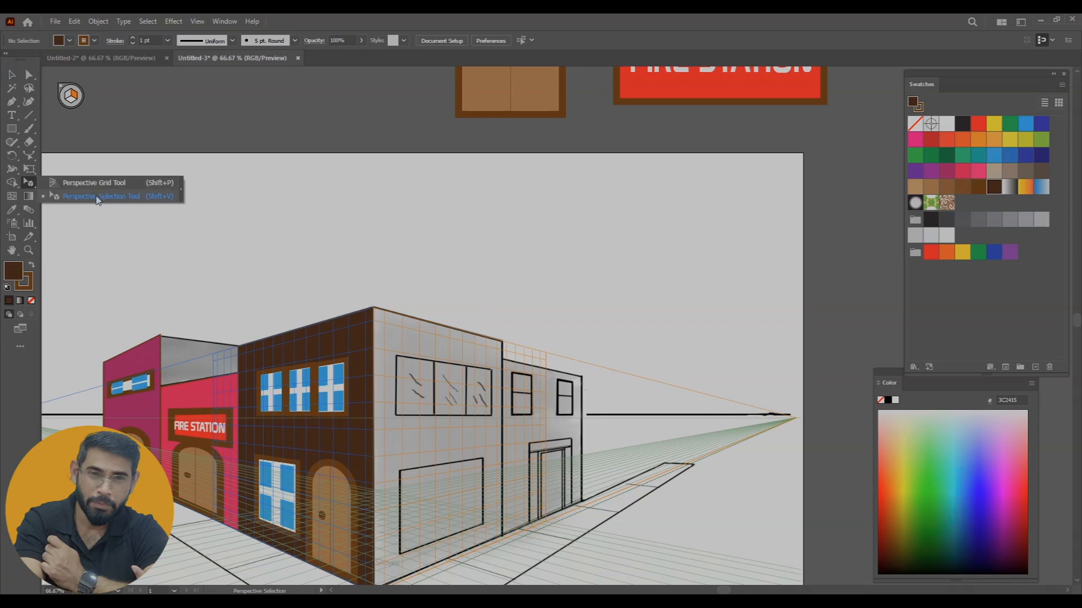
{"action": "left_click", "coordinate": [98, 195]}
{"action": "left_click_drag", "start_coordinate": [381, 397], "coordinate": [438, 285]}
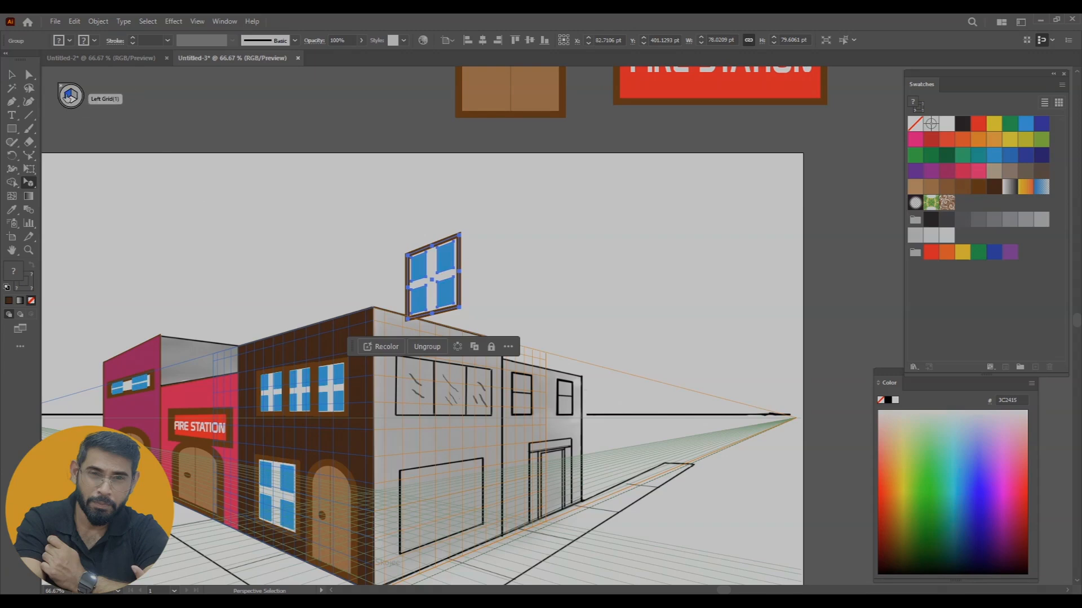
Move the window copy higher above the roof, clear of the corner building
{"action": "left_click", "coordinate": [76, 97]}
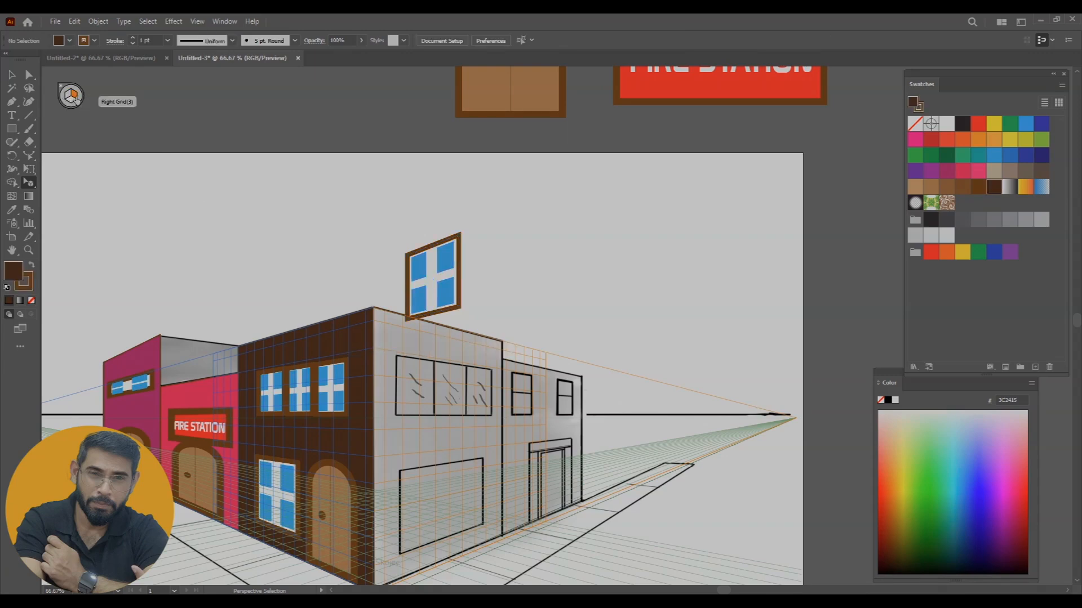
{"action": "left_click", "coordinate": [411, 270]}
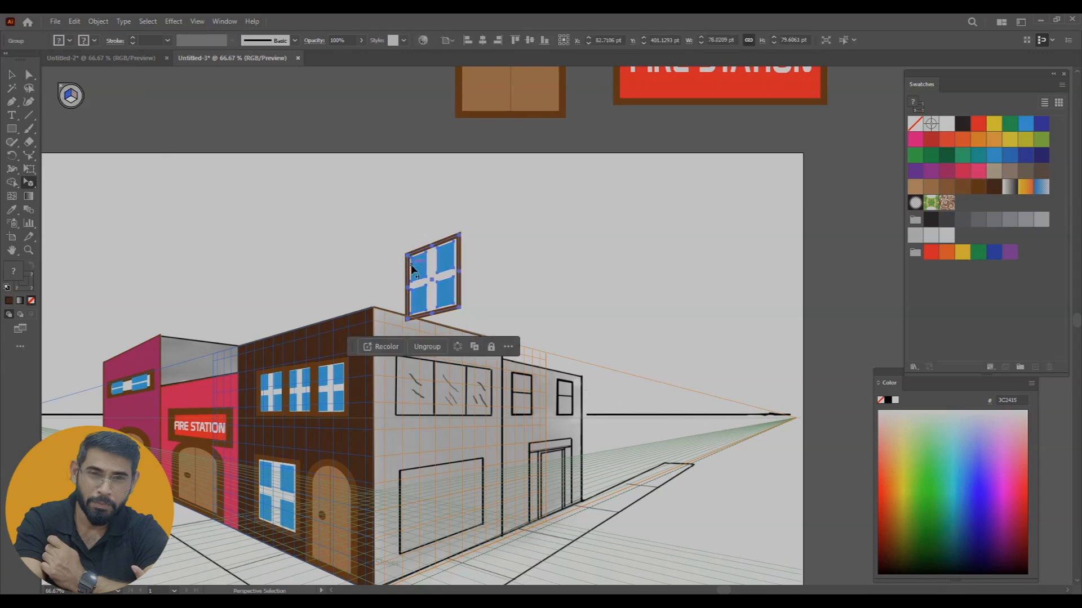
{"action": "right_click", "coordinate": [437, 275]}
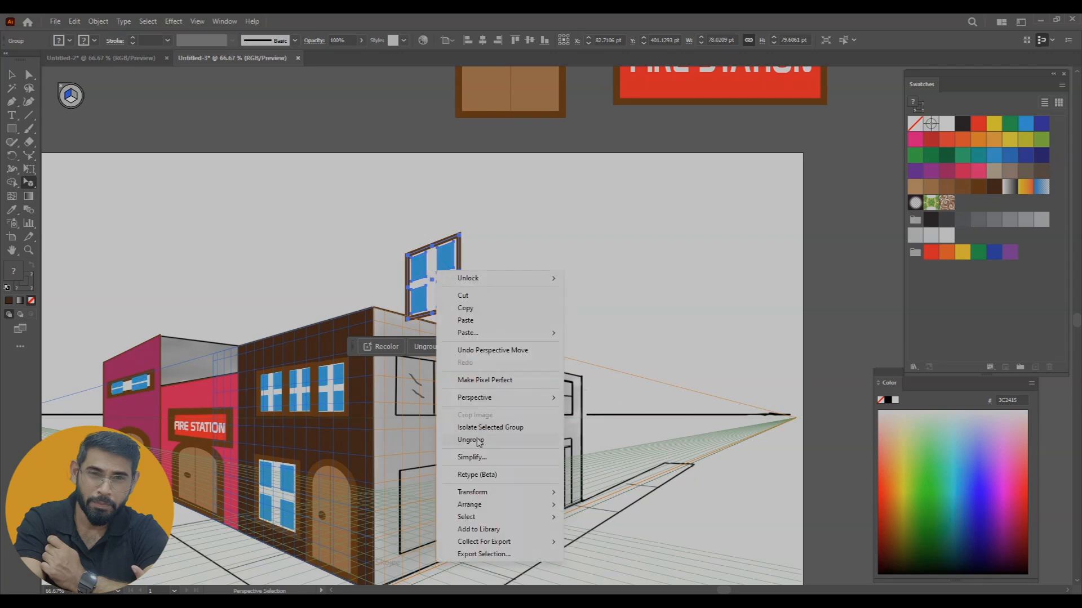
{"action": "mouse_move", "coordinate": [495, 507]}
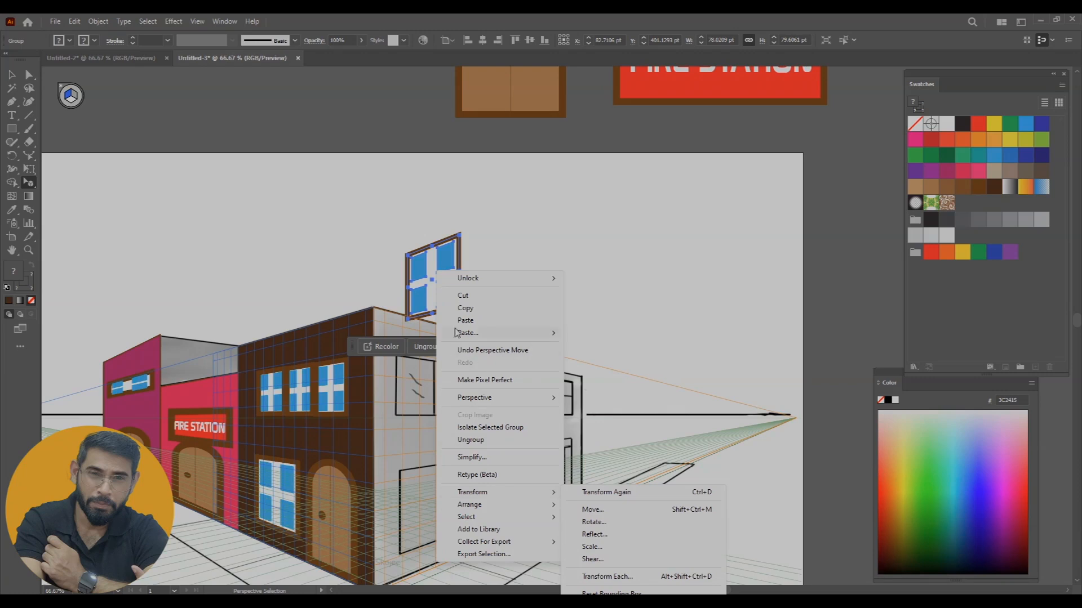
{"action": "left_click_drag", "start_coordinate": [449, 258], "coordinate": [459, 198]}
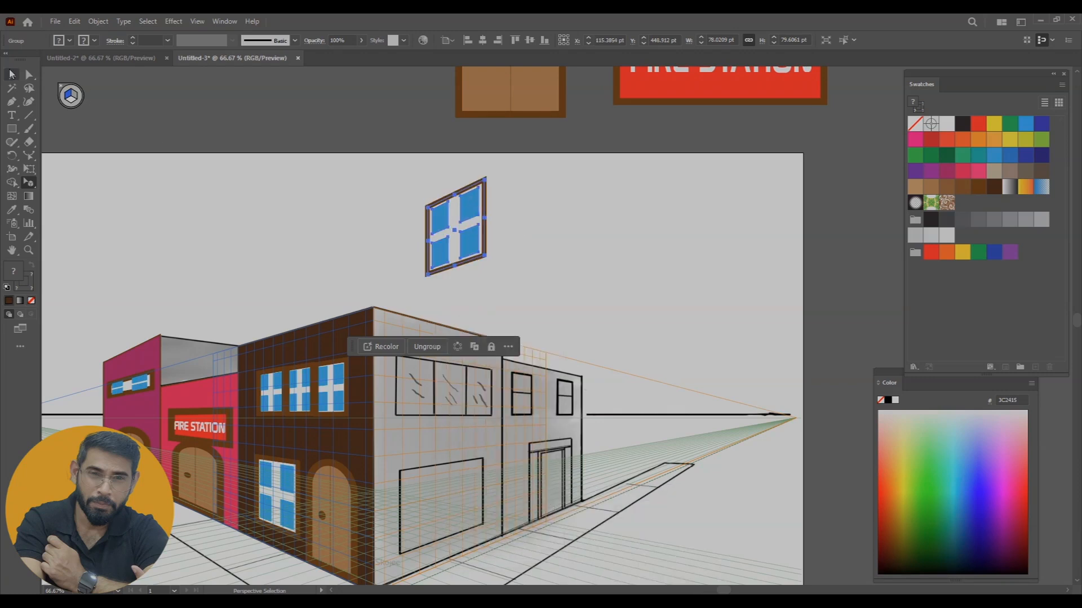
Detach the window copy from its plane using Release with Perspective and shift it slightly to the right
{"action": "key", "text": "v"}
{"action": "right_click", "coordinate": [479, 220]}
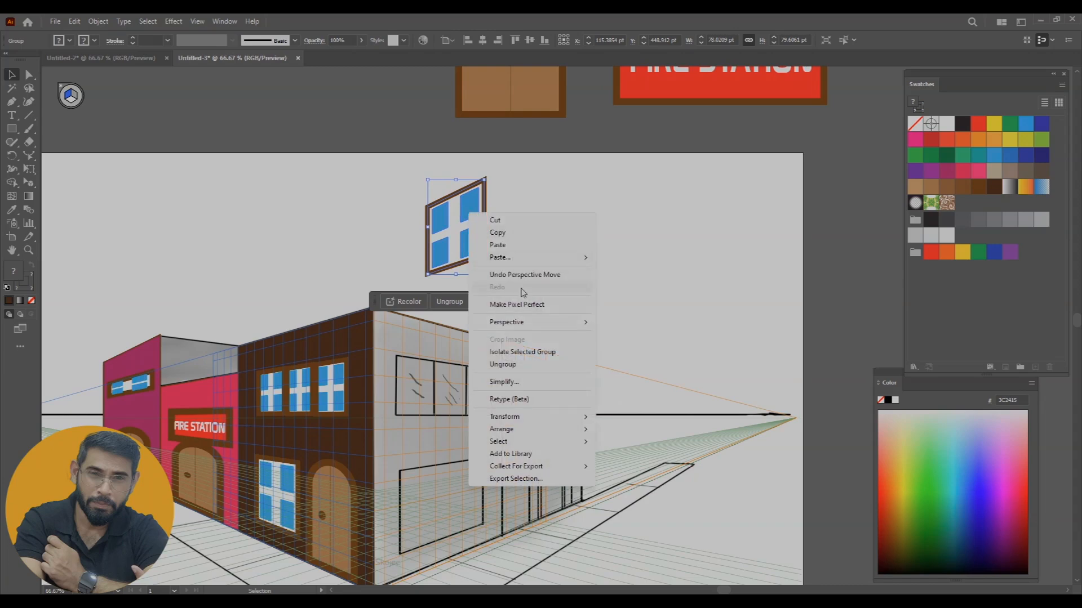
{"action": "mouse_move", "coordinate": [527, 323]}
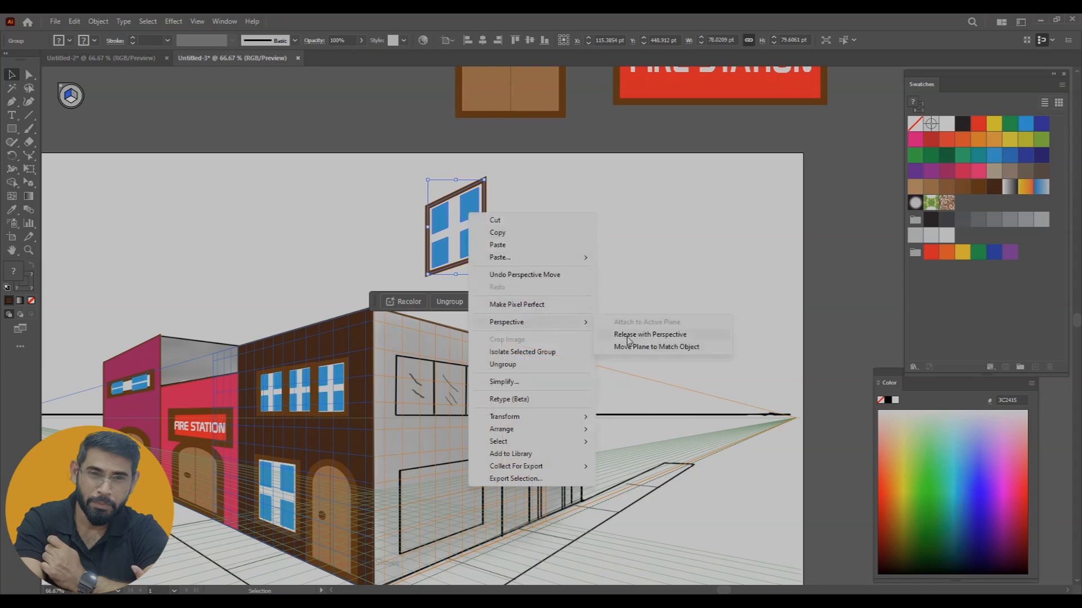
{"action": "left_click", "coordinate": [650, 338]}
{"action": "left_click", "coordinate": [599, 268]}
{"action": "left_click_drag", "start_coordinate": [451, 236], "coordinate": [461, 235]}
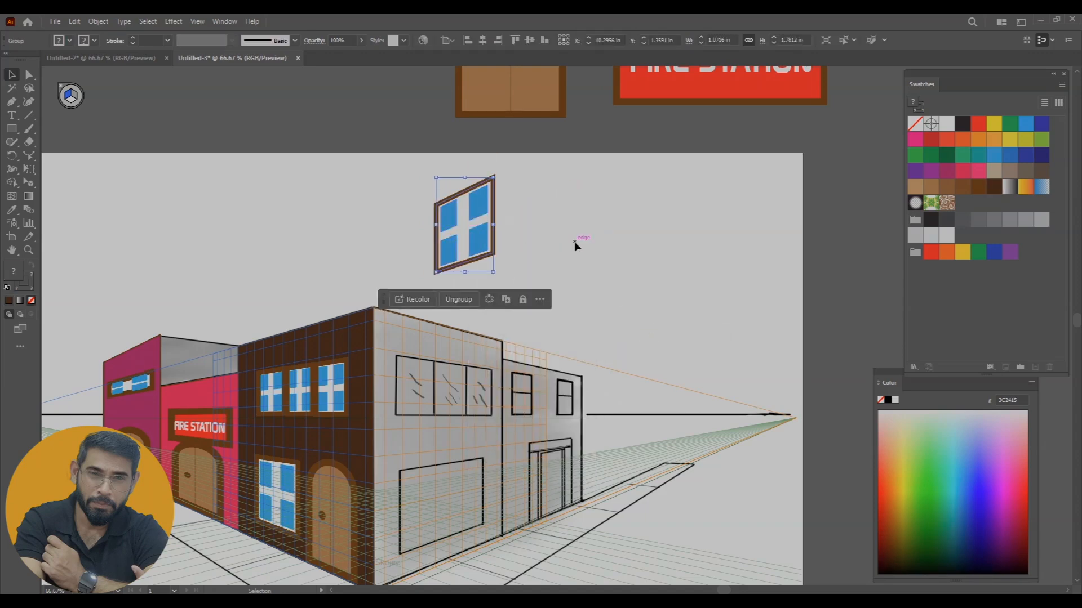
Place the window copy on the right grid plane over the first upper opening of the corner building's right wall, about 97 pt high
{"action": "left_click_drag", "start_coordinate": [28, 183], "coordinate": [107, 201]}
{"action": "left_click", "coordinate": [75, 97]}
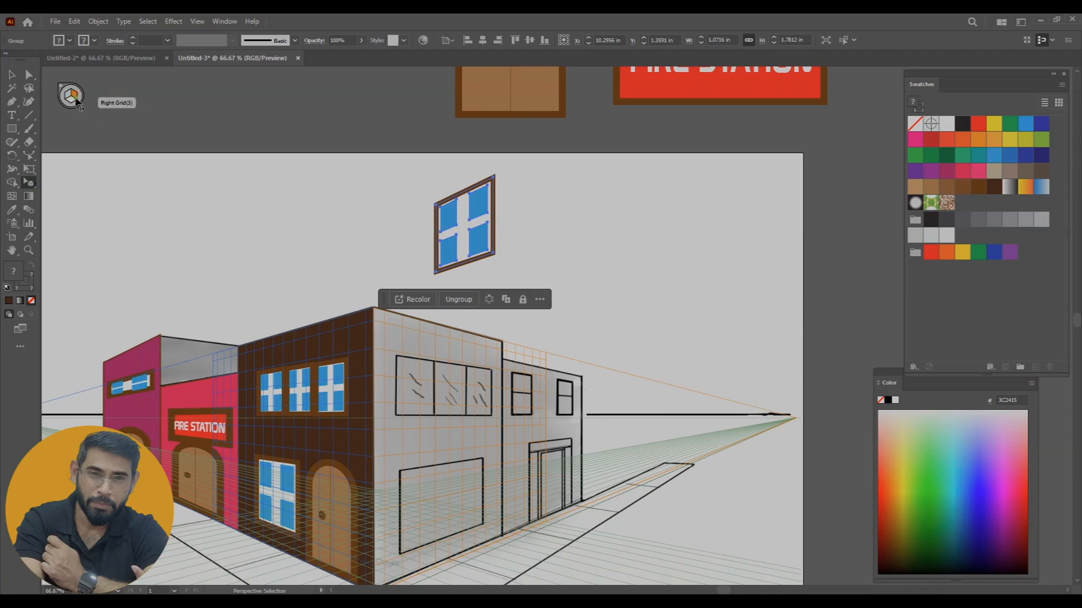
{"action": "left_click_drag", "start_coordinate": [480, 281], "coordinate": [414, 382]}
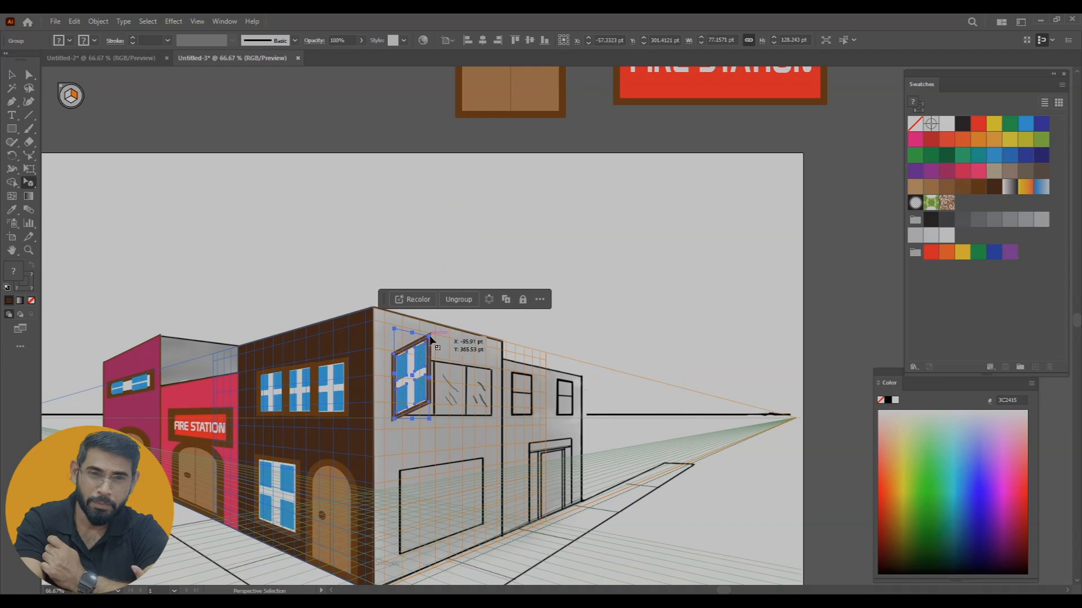
{"action": "key", "text": "ctrl+plus"}
{"action": "key", "text": "ctrl+plus"}
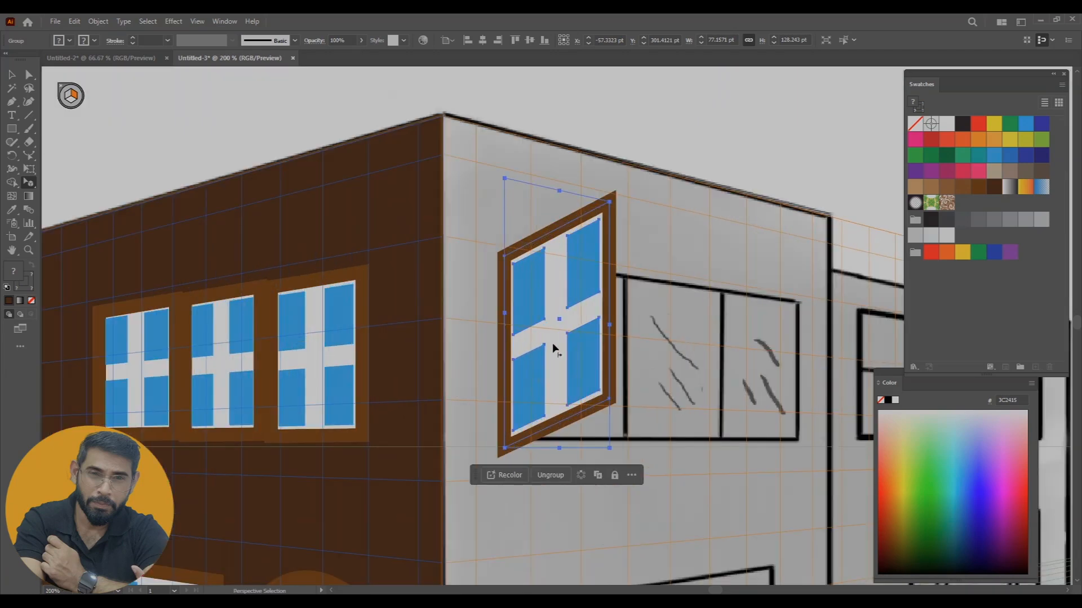
{"action": "key", "text": "ctrl+plus"}
{"action": "left_click_drag", "start_coordinate": [493, 204], "coordinate": [494, 274]}
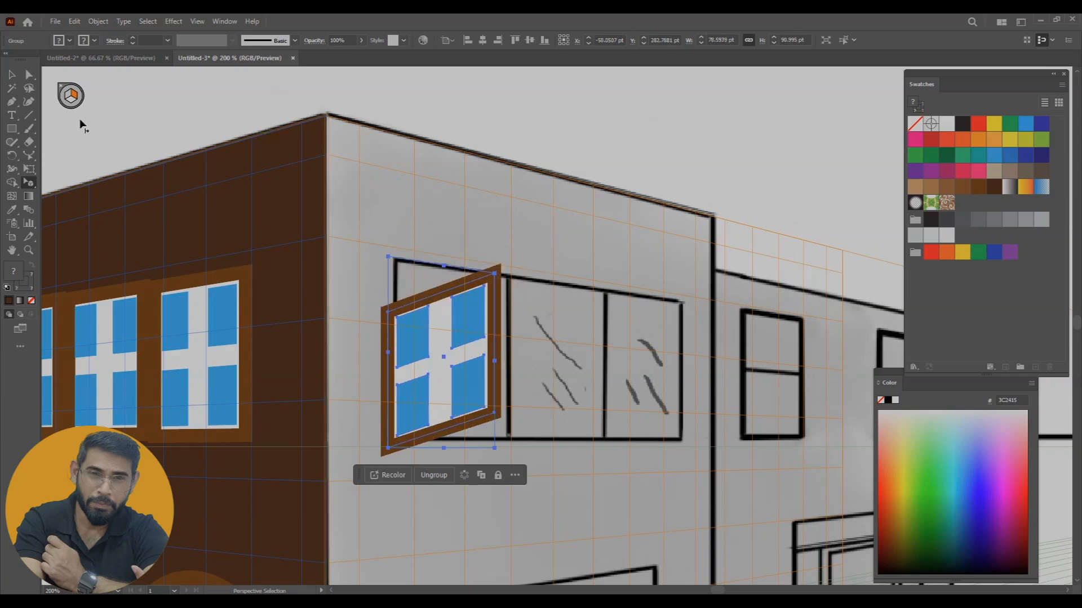
Reshape the window frame by moving its corner anchors to match the sketched opening on the right wall
{"action": "left_click", "coordinate": [29, 74]}
{"action": "left_click_drag", "start_coordinate": [390, 313], "coordinate": [396, 263]}
{"action": "left_click", "coordinate": [394, 299]}
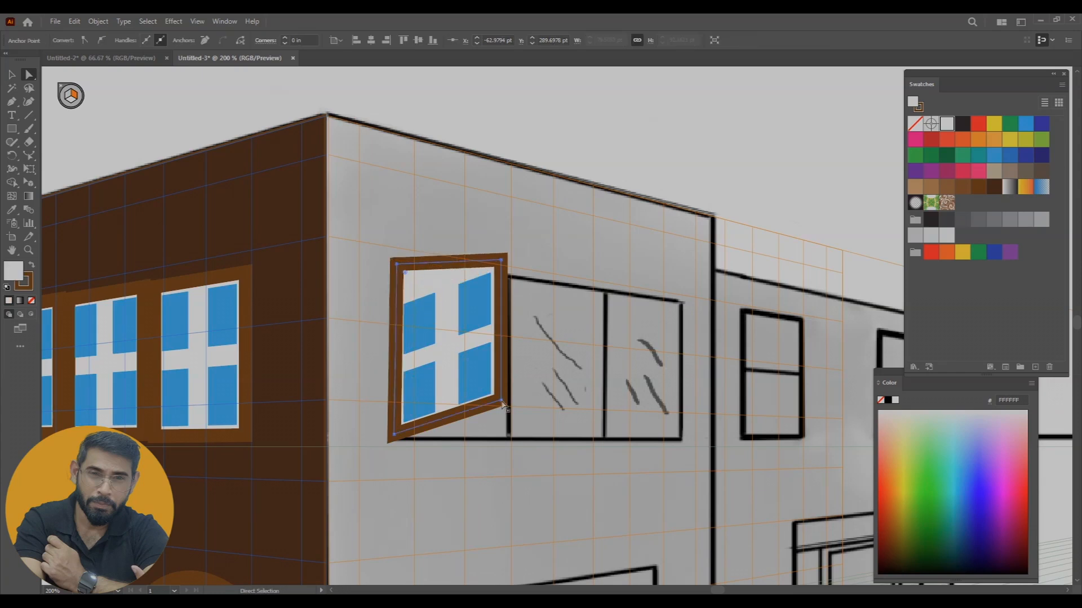
{"action": "left_click_drag", "start_coordinate": [502, 403], "coordinate": [497, 429]}
{"action": "left_click_drag", "start_coordinate": [502, 265], "coordinate": [505, 280]}
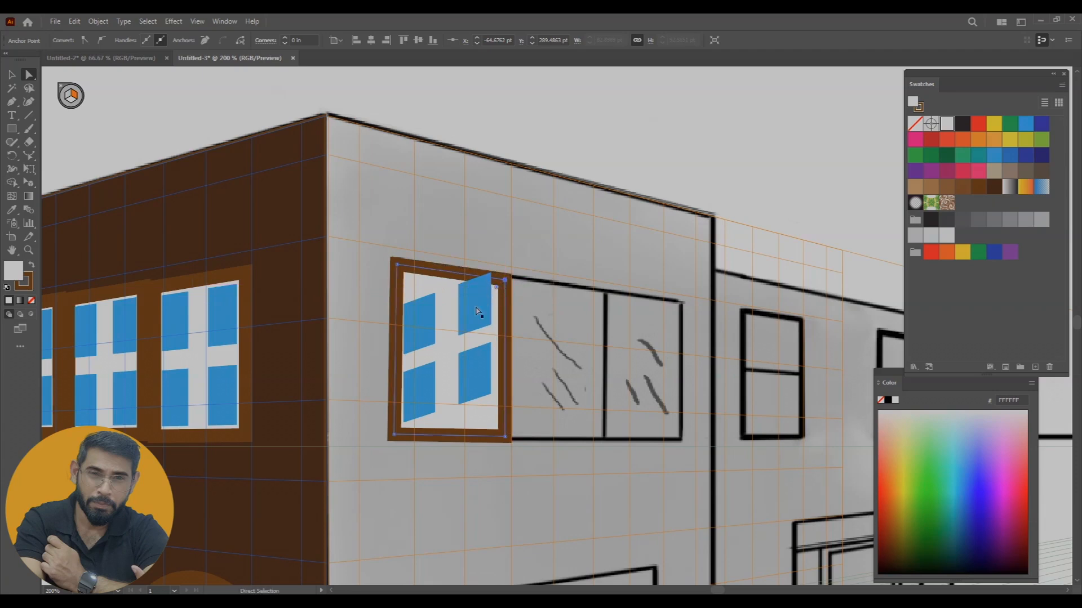
{"action": "left_click", "coordinate": [483, 295]}
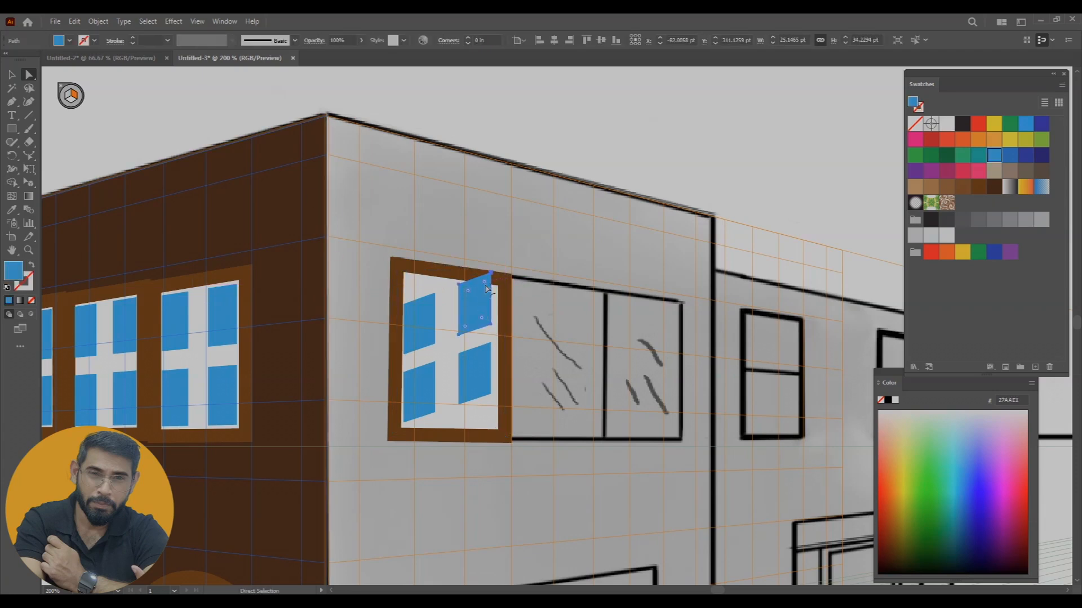
{"action": "left_click_drag", "start_coordinate": [485, 290], "coordinate": [485, 301]}
{"action": "key", "text": "ctrl+z"}
Adjust the corner anchors of the two upper blue panes so they follow the right wall's perspective inside the frame
{"action": "left_click_drag", "start_coordinate": [412, 317], "coordinate": [440, 292]}
{"action": "left_click", "coordinate": [410, 298]}
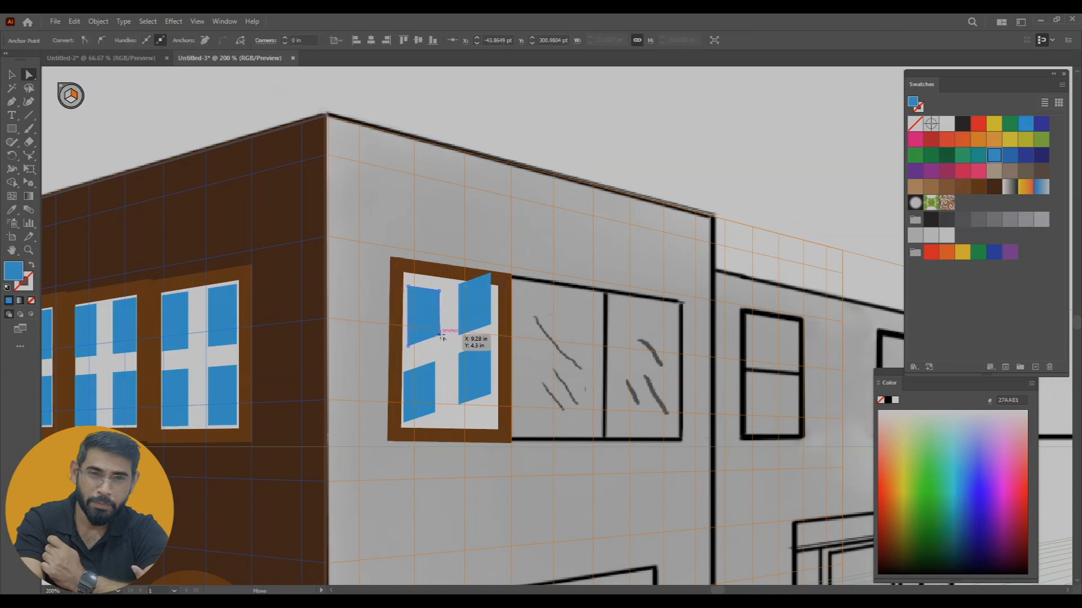
{"action": "left_click", "coordinate": [460, 282]}
{"action": "left_click_drag", "start_coordinate": [459, 283], "coordinate": [491, 297]}
{"action": "left_click", "coordinate": [490, 283]}
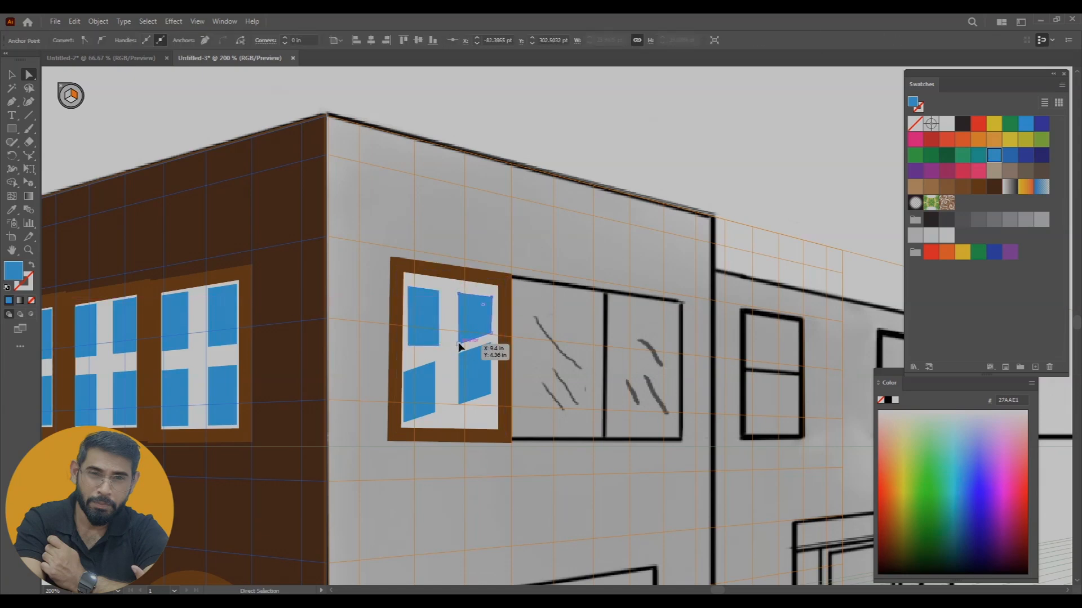
{"action": "left_click_drag", "start_coordinate": [492, 334], "coordinate": [491, 346]}
Adjust the corner anchors of the two lower blue panes to line up with the upper panes and the frame
{"action": "left_click", "coordinate": [425, 379]}
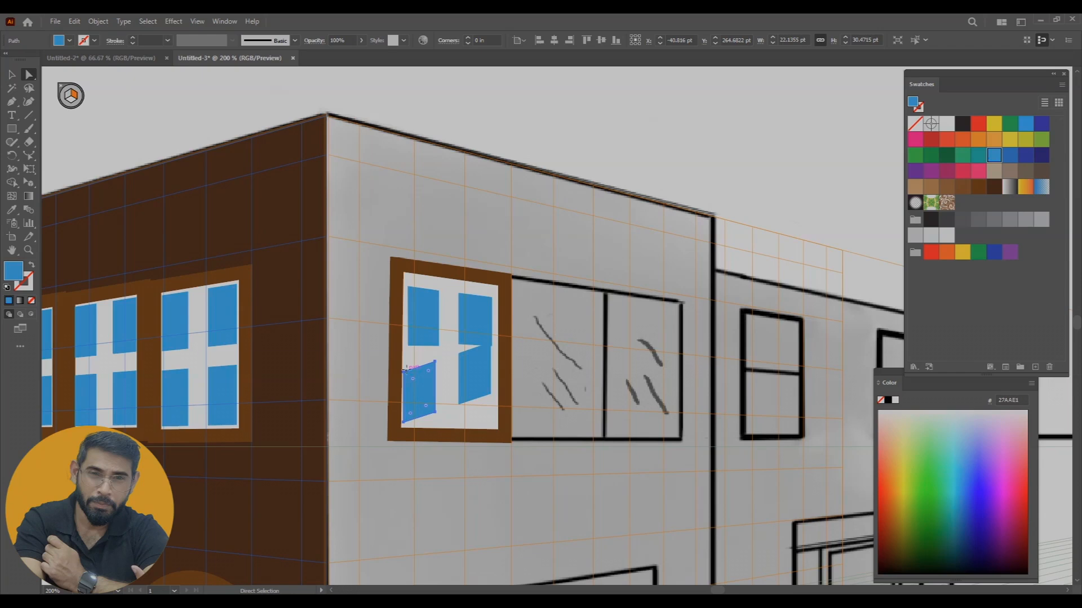
{"action": "left_click_drag", "start_coordinate": [435, 364], "coordinate": [410, 361]}
{"action": "left_click_drag", "start_coordinate": [441, 415], "coordinate": [441, 423]}
{"action": "left_click_drag", "start_coordinate": [443, 366], "coordinate": [492, 373]}
{"action": "left_click", "coordinate": [467, 362]}
{"action": "left_click_drag", "start_coordinate": [492, 417], "coordinate": [459, 422]}
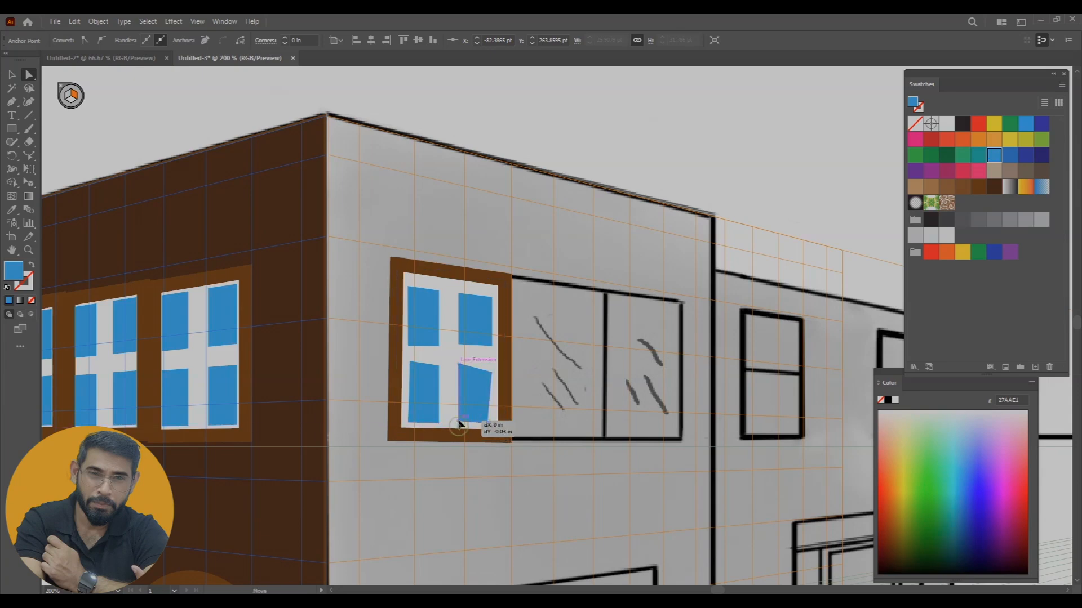
{"action": "left_click_drag", "start_coordinate": [492, 374], "coordinate": [493, 373]}
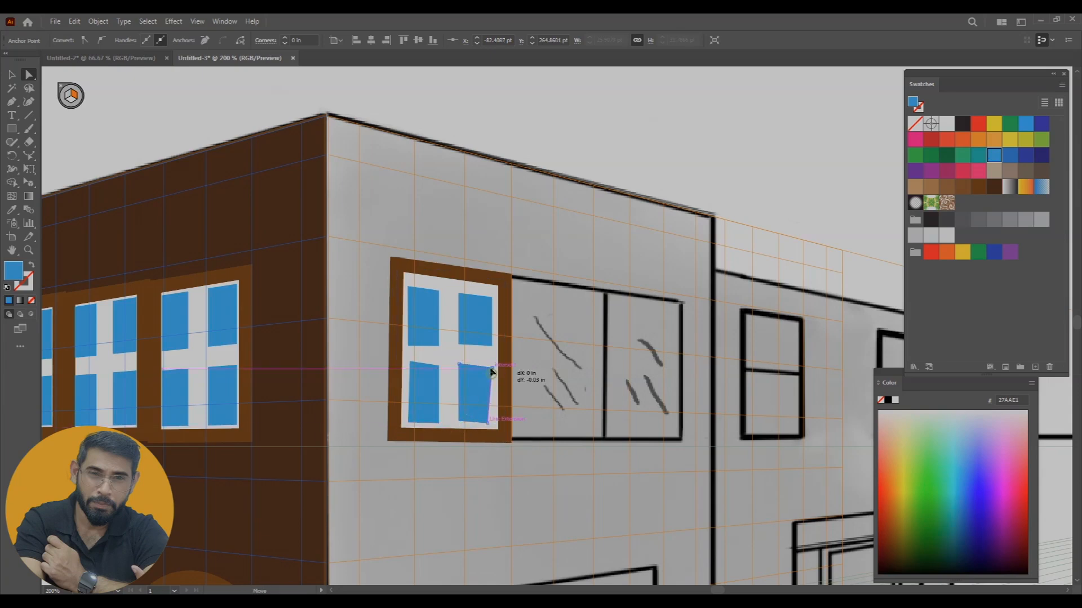
{"action": "left_click_drag", "start_coordinate": [487, 420], "coordinate": [493, 421]}
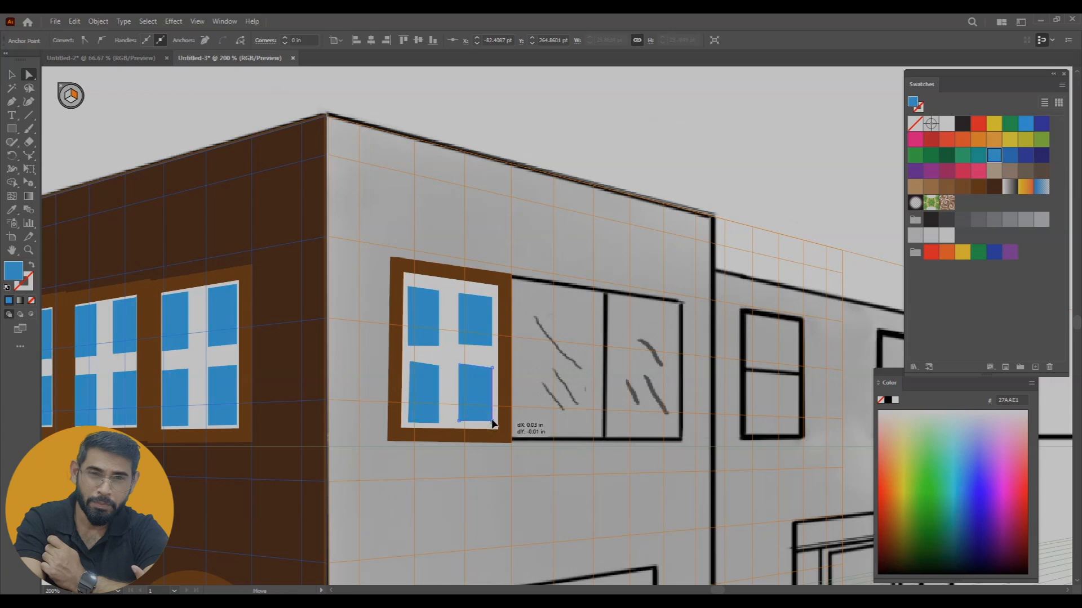
Release the reshaped window group from the grid with Release with Perspective and deselect it
{"action": "left_click", "coordinate": [12, 75]}
{"action": "left_click", "coordinate": [473, 314]}
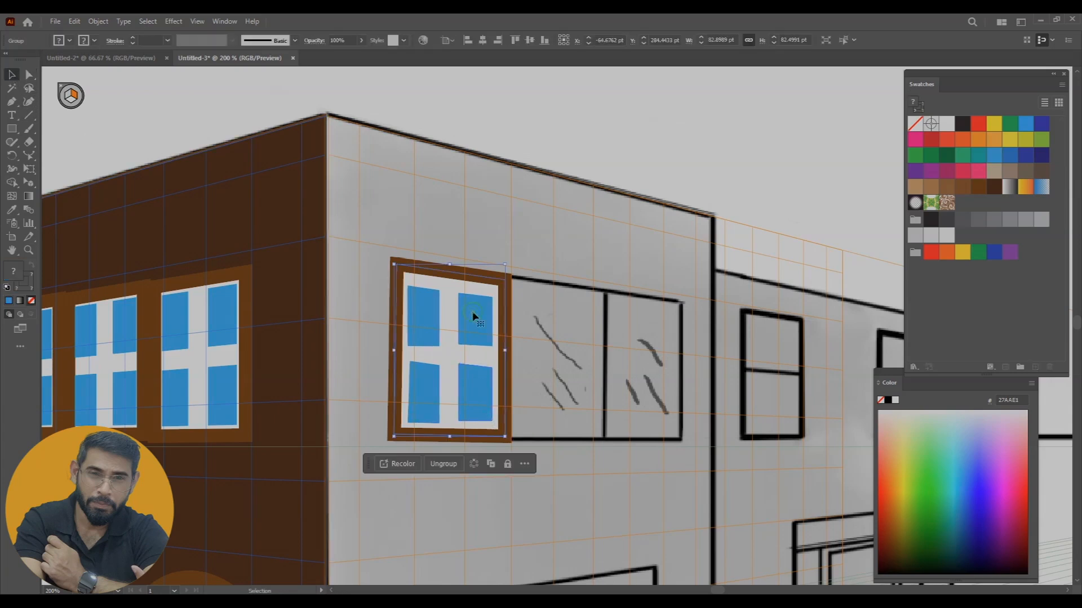
{"action": "right_click", "coordinate": [473, 313]}
{"action": "left_click", "coordinate": [535, 149]}
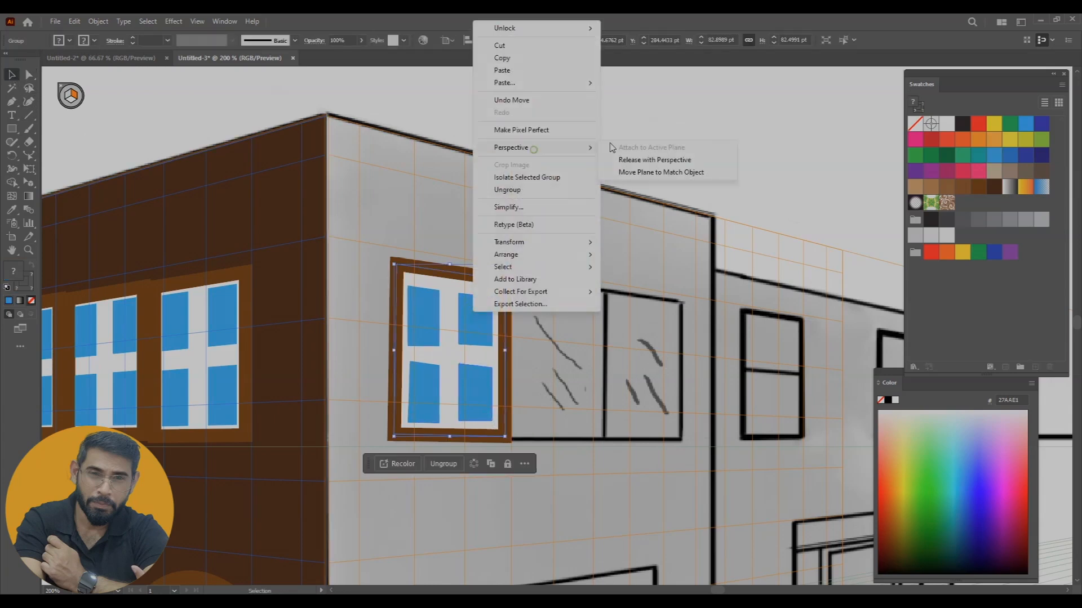
{"action": "left_click", "coordinate": [654, 160]}
{"action": "right_click", "coordinate": [455, 288]}
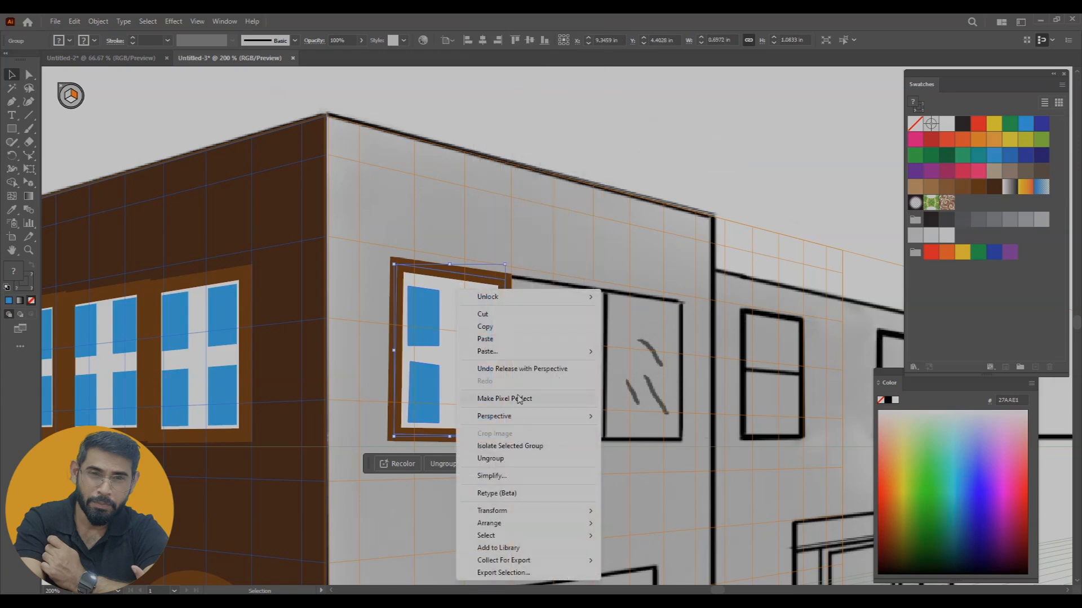
{"action": "left_click", "coordinate": [635, 201]}
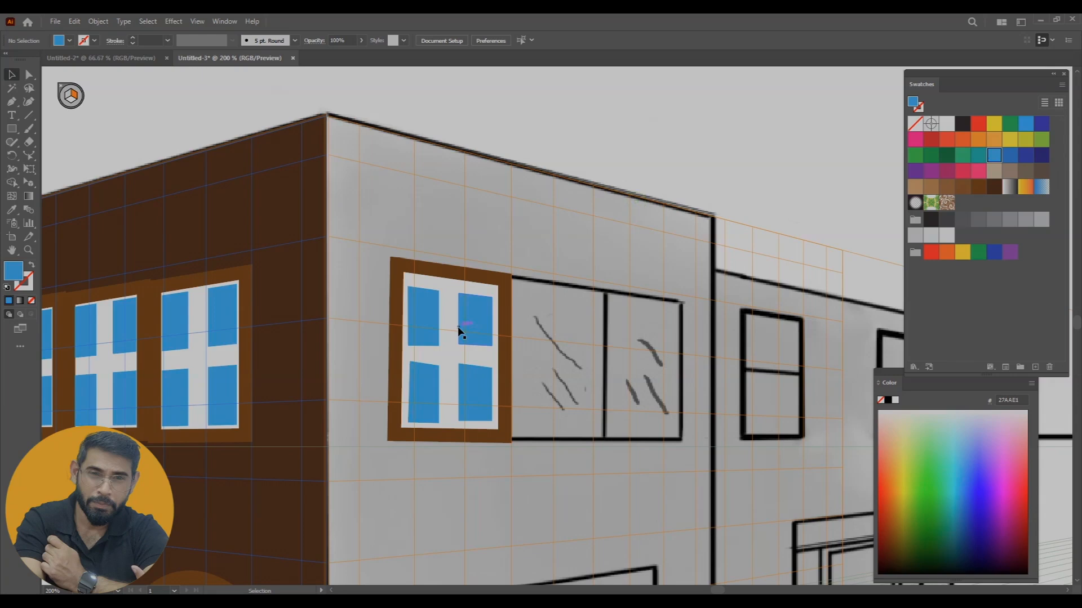
Duplicate the reshaped window along the right wall's upper row with the Perspective Selection tool, filling the two remaining sketched openings
{"action": "key", "text": "ctrl+minus"}
{"action": "key", "text": "ctrl+minus"}
{"action": "key", "text": "ctrl+minus"}
{"action": "scroll", "coordinate": [629, 275], "scroll_direction": "right", "scroll_amount": 4}
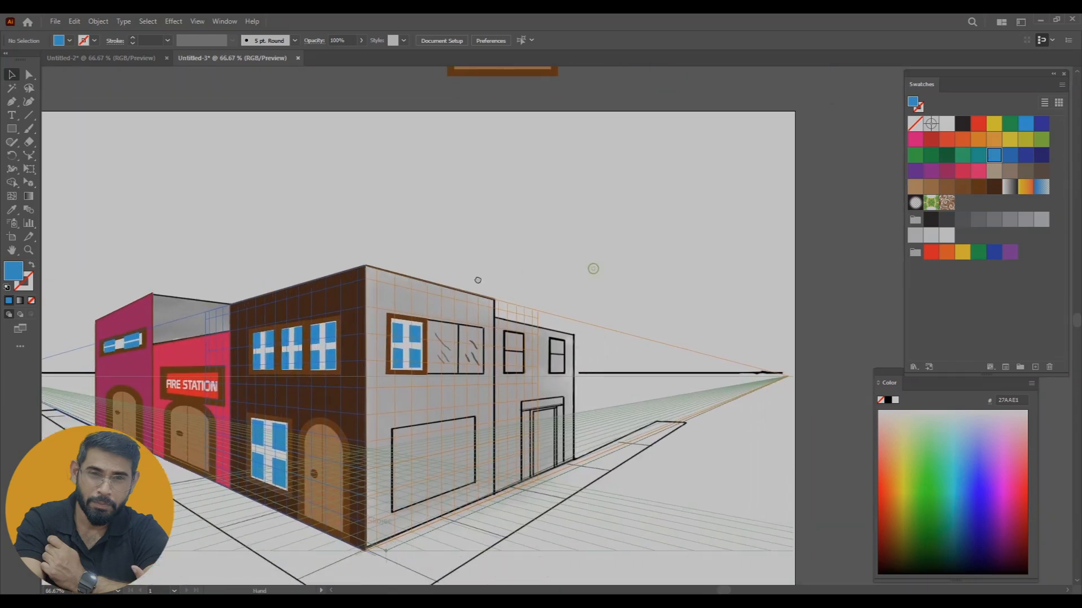
{"action": "left_click", "coordinate": [405, 348]}
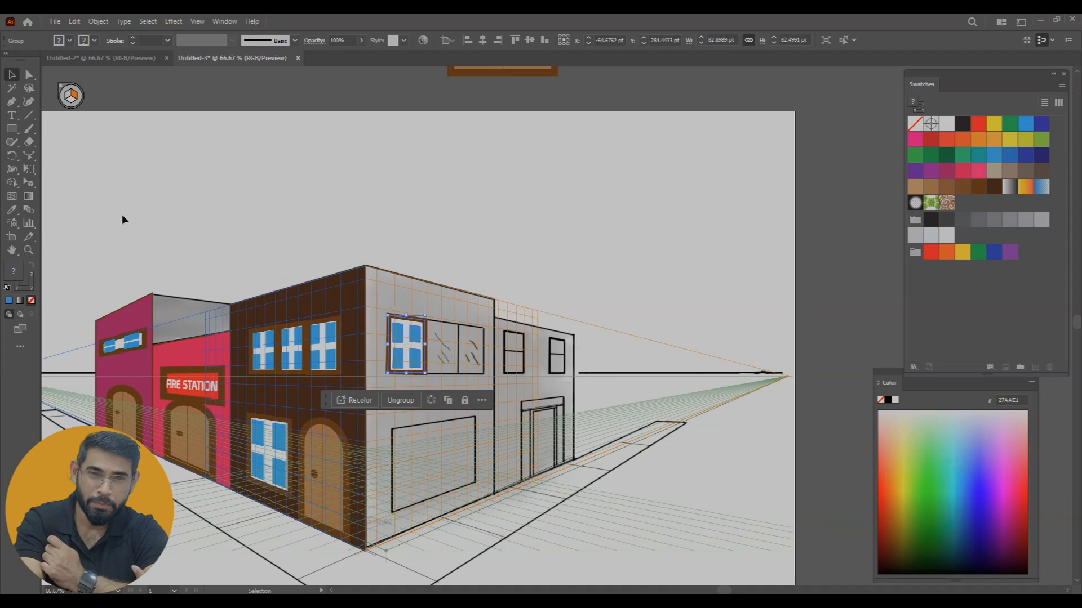
{"action": "left_click", "coordinate": [29, 182]}
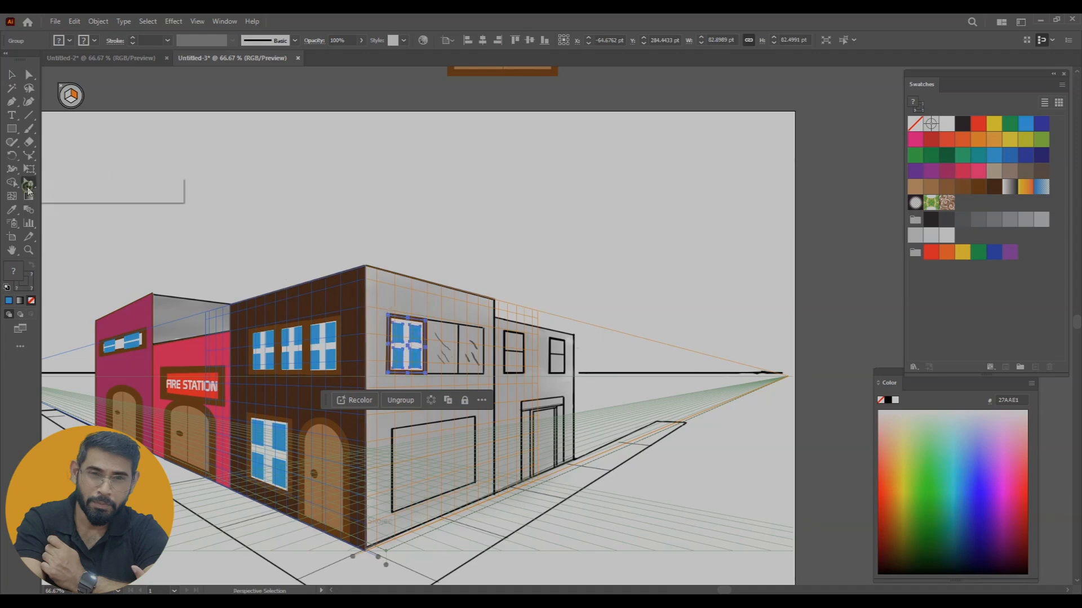
{"action": "left_click", "coordinate": [85, 201]}
{"action": "key", "text": "ctrl+plus"}
{"action": "key", "text": "ctrl+plus"}
{"action": "mouse_move", "coordinate": [450, 320]}
{"action": "left_mouse_down"}
{"action": "mouse_move", "coordinate": [537, 327]}
{"action": "mouse_move", "coordinate": [602, 305]}
{"action": "mouse_move", "coordinate": [615, 339]}
{"action": "mouse_move", "coordinate": [629, 340]}
{"action": "mouse_move", "coordinate": [604, 334]}
{"action": "mouse_move", "coordinate": [631, 336]}
{"action": "left_mouse_up"}
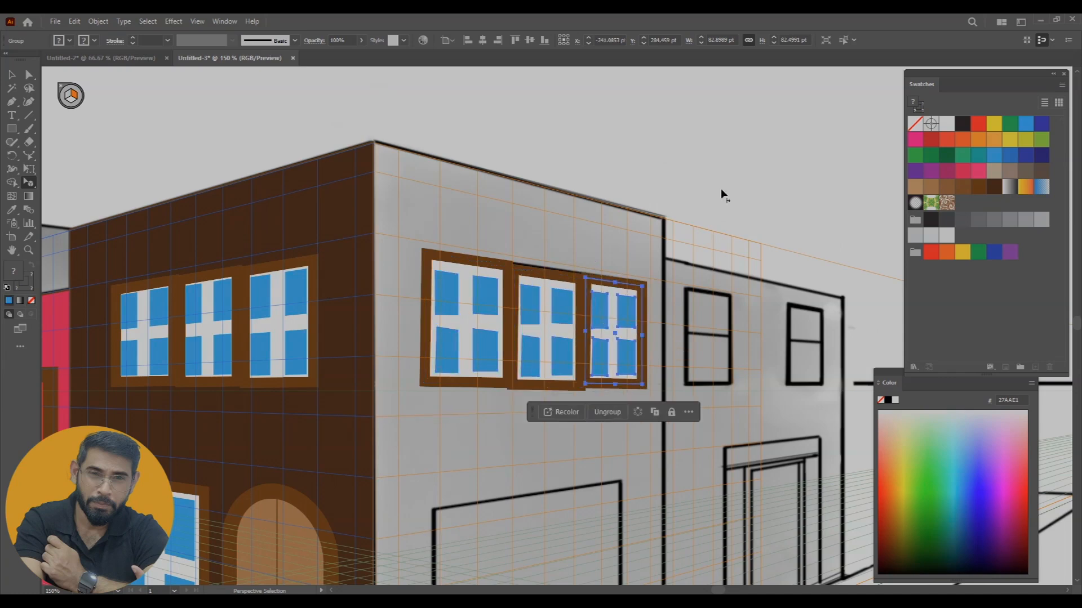
Copy the window in perspective onto the two small sketched openings of the far right building
{"action": "left_click", "coordinate": [683, 362]}
{"action": "left_click_drag", "start_coordinate": [683, 362], "coordinate": [541, 357]}
{"action": "mouse_move", "coordinate": [475, 327]}
{"action": "left_mouse_down"}
{"action": "mouse_move", "coordinate": [570, 341]}
{"action": "mouse_move", "coordinate": [564, 333]}
{"action": "mouse_move", "coordinate": [656, 336]}
{"action": "left_mouse_up"}
{"action": "left_click", "coordinate": [708, 459]}
Copy the upper window to the large lower opening of the near right wall and enlarge it to fit the sketch
{"action": "left_click_drag", "start_coordinate": [583, 429], "coordinate": [655, 300]}
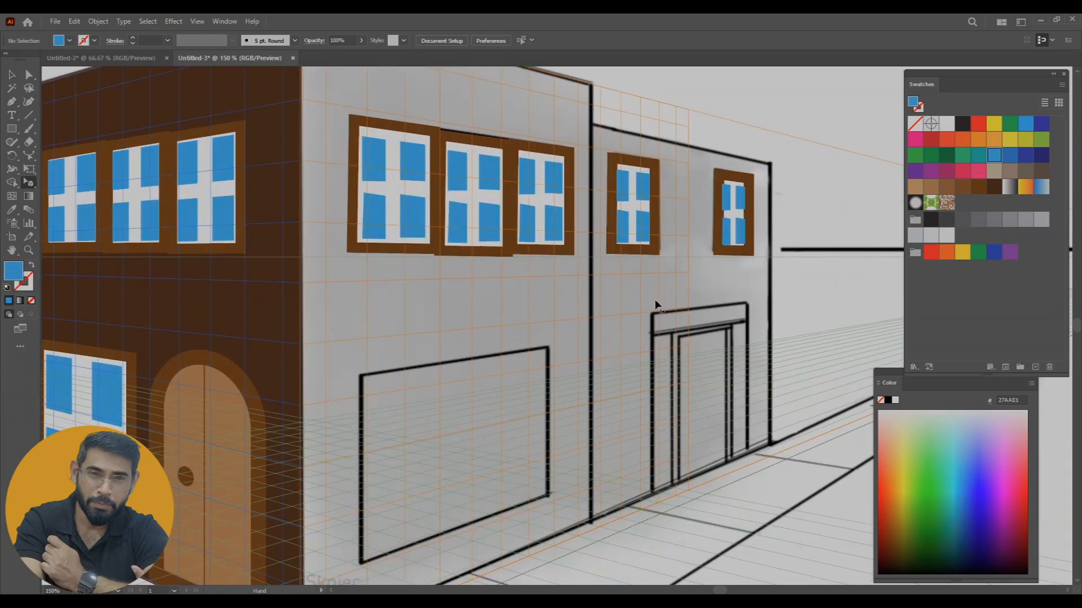
{"action": "left_click_drag", "start_coordinate": [614, 382], "coordinate": [608, 364]}
{"action": "left_click", "coordinate": [379, 205]}
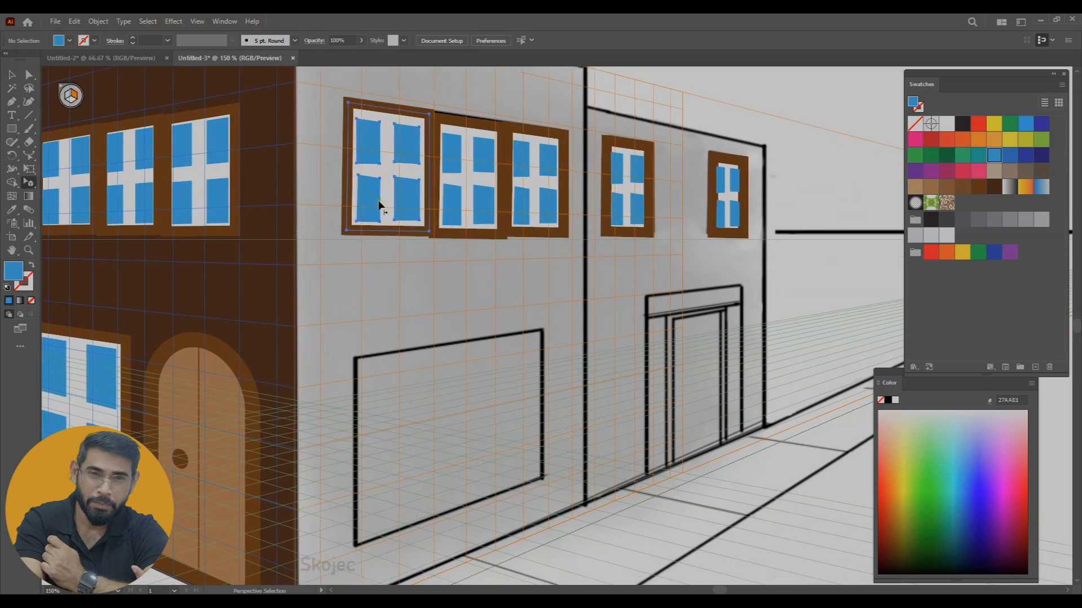
{"action": "mouse_move", "coordinate": [379, 205]}
{"action": "left_mouse_down"}
{"action": "mouse_move", "coordinate": [392, 432]}
{"action": "mouse_move", "coordinate": [398, 406]}
{"action": "mouse_move", "coordinate": [545, 402]}
{"action": "left_mouse_up"}
{"action": "left_click_drag", "start_coordinate": [459, 458], "coordinate": [467, 514]}
{"action": "left_click", "coordinate": [667, 457]}
Place the arched door artwork on the right plane over the sketched doorway of the far right building
{"action": "key", "text": "ctrl+minus"}
{"action": "key", "text": "ctrl+minus"}
{"action": "key", "text": "ctrl+minus"}
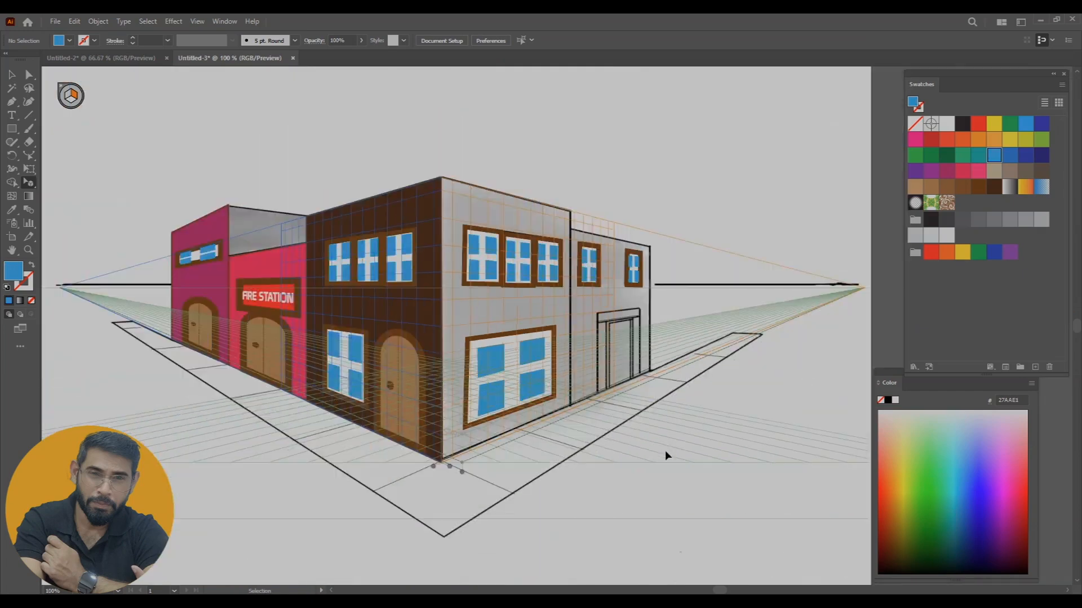
{"action": "left_click_drag", "start_coordinate": [626, 399], "coordinate": [594, 407]}
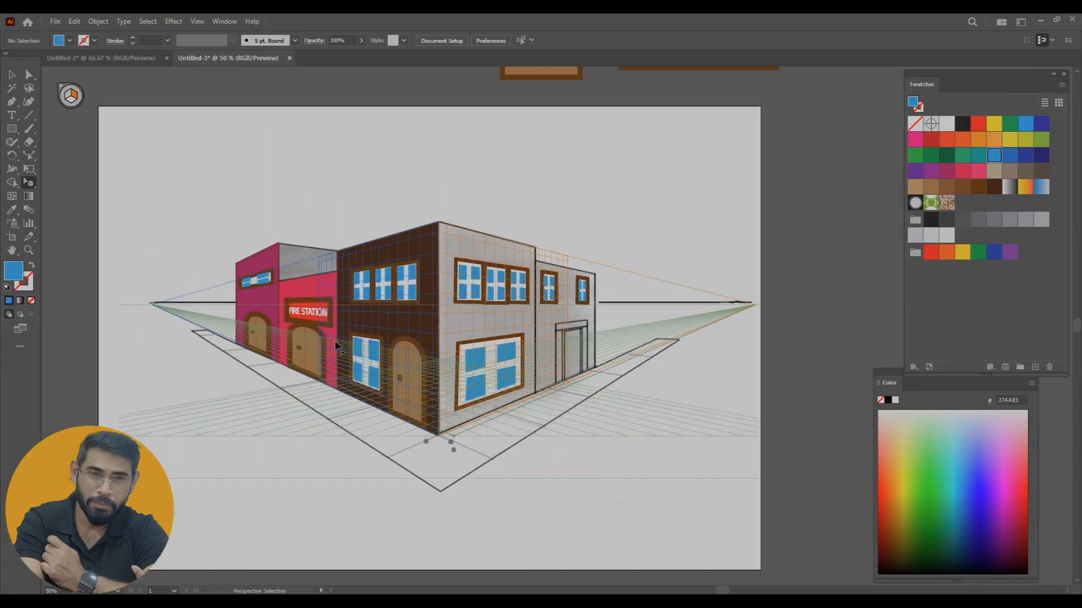
{"action": "left_click_drag", "start_coordinate": [667, 241], "coordinate": [601, 337]}
{"action": "left_click_drag", "start_coordinate": [487, 141], "coordinate": [507, 443]}
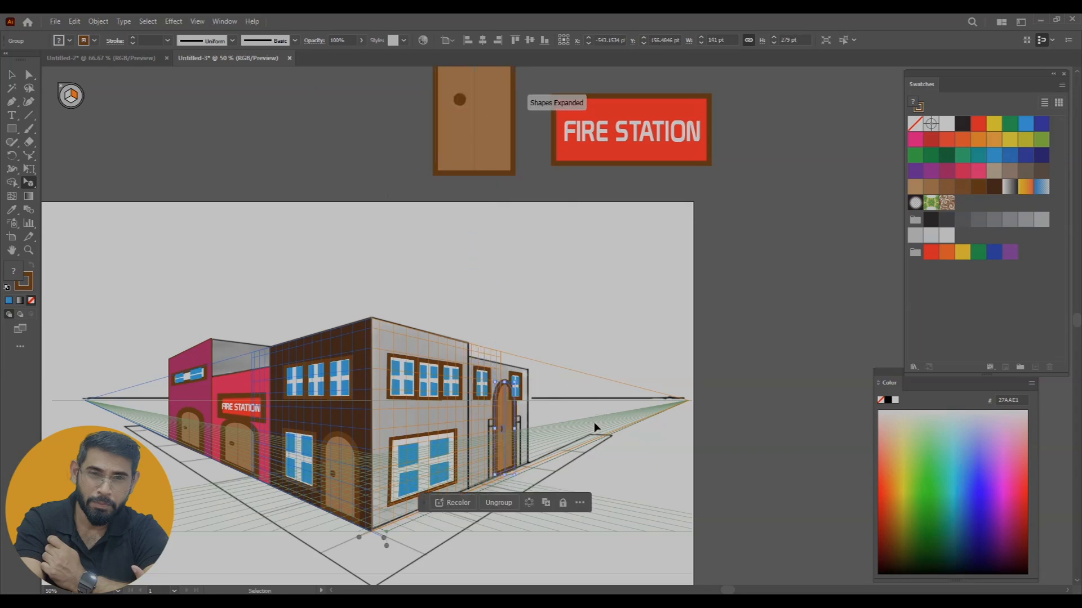
Lower the door's height and widen it on both sides in perspective to match the sketched doorway, and deselect it
{"action": "key", "text": "ctrl+equal"}
{"action": "key", "text": "ctrl+equal"}
{"action": "key", "text": "ctrl+equal"}
{"action": "left_click_drag", "start_coordinate": [557, 183], "coordinate": [559, 318]}
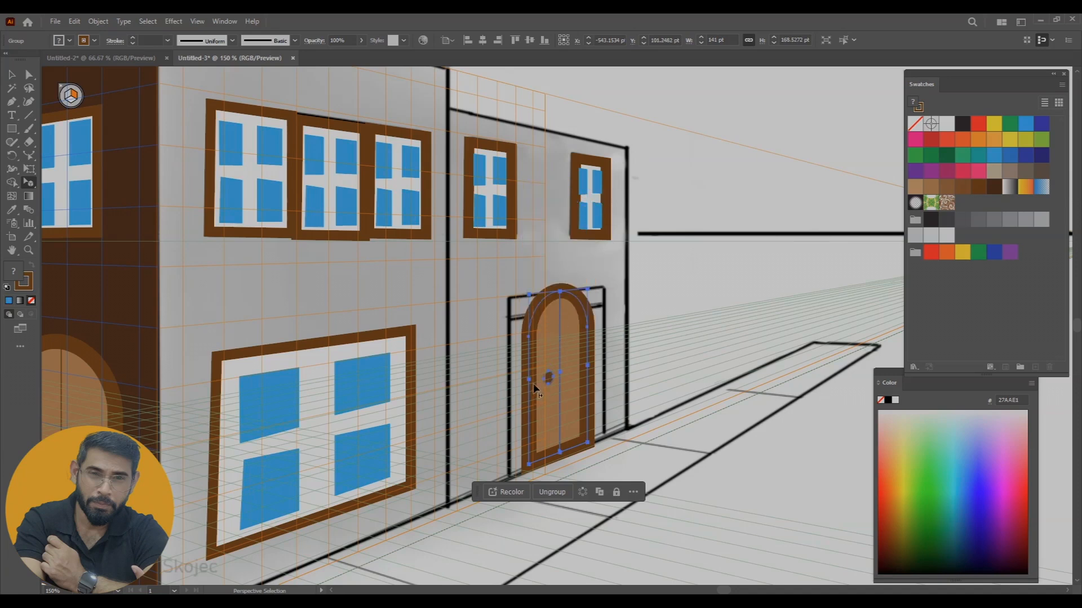
{"action": "left_click_drag", "start_coordinate": [530, 380], "coordinate": [510, 386]}
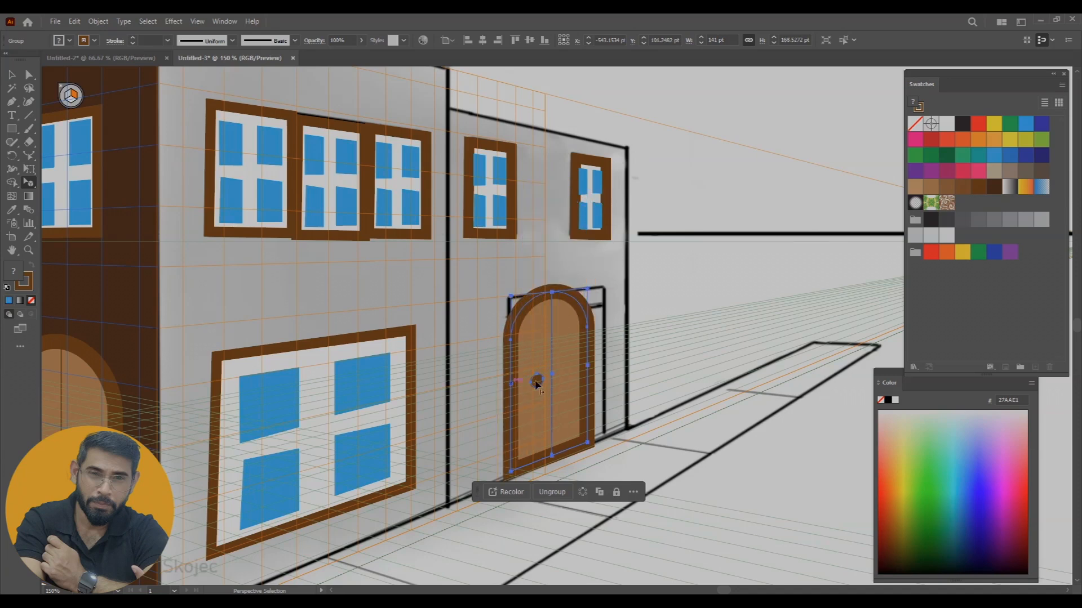
{"action": "left_click_drag", "start_coordinate": [590, 368], "coordinate": [610, 370]}
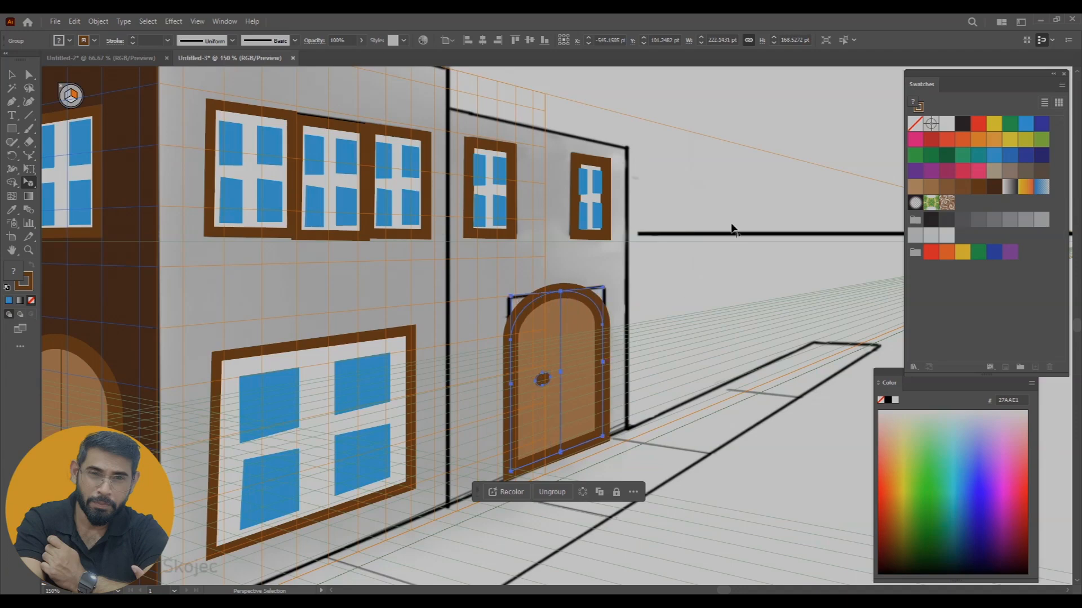
{"action": "left_click", "coordinate": [749, 417]}
Draw a rectangle in perspective covering the whole near right wall of the corner building
{"action": "key", "text": "ctrl+minus"}
{"action": "key", "text": "ctrl+minus"}
{"action": "key", "text": "ctrl+minus"}
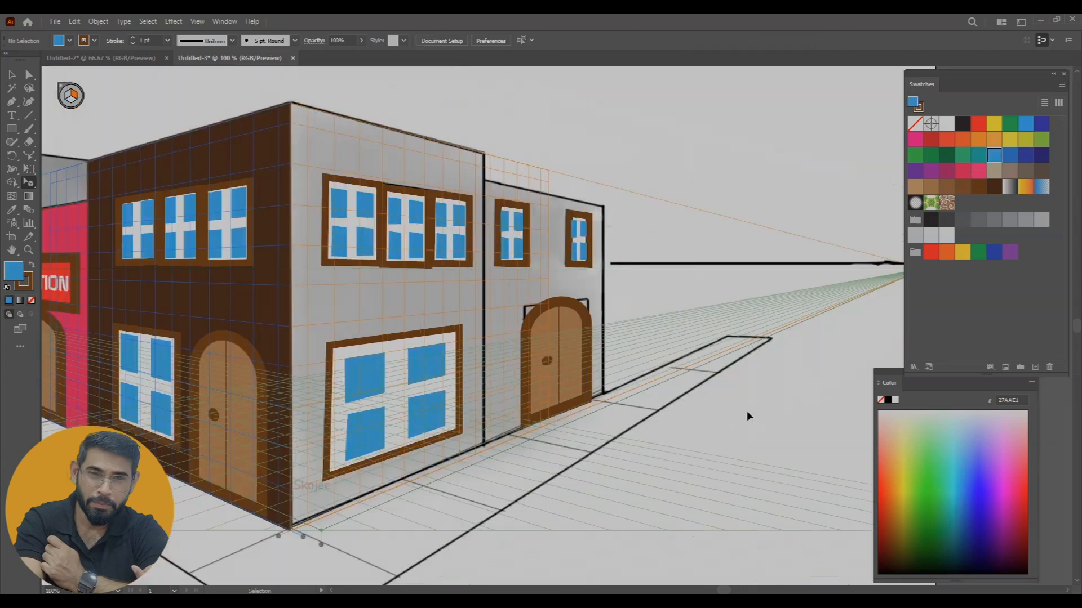
{"action": "left_click_drag", "start_coordinate": [604, 405], "coordinate": [627, 382]}
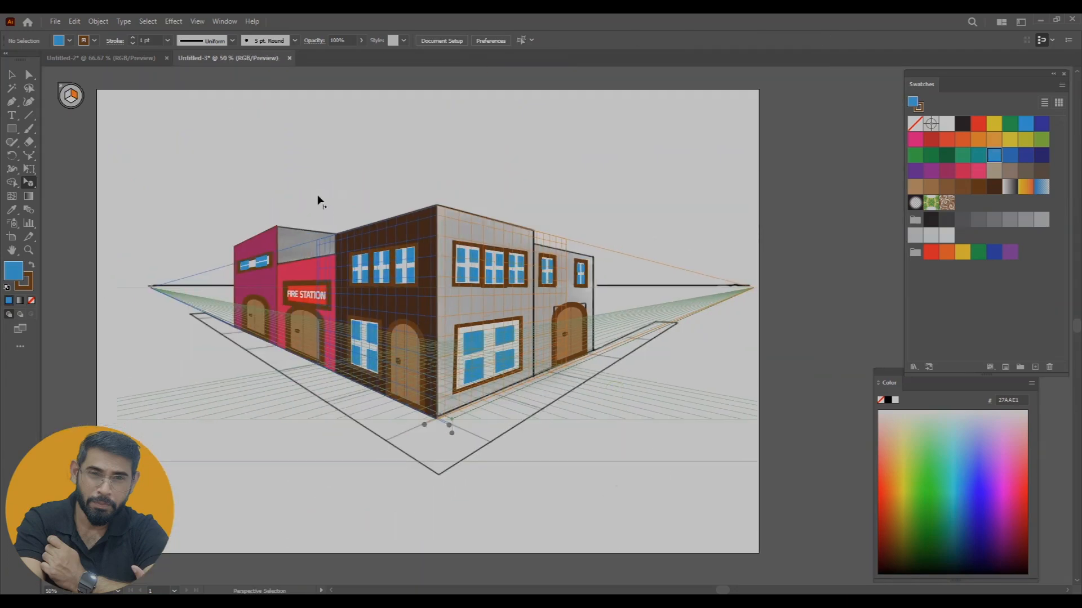
{"action": "left_click", "coordinate": [14, 129]}
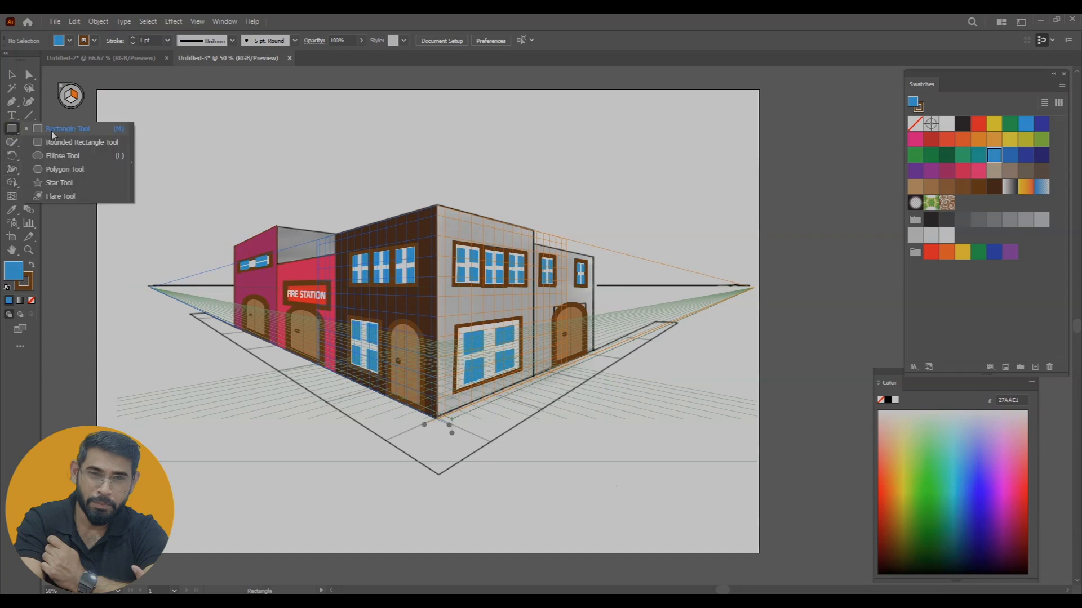
{"action": "left_click", "coordinate": [67, 129]}
{"action": "left_click_drag", "start_coordinate": [437, 205], "coordinate": [535, 376]}
{"action": "left_click", "coordinate": [11, 74]}
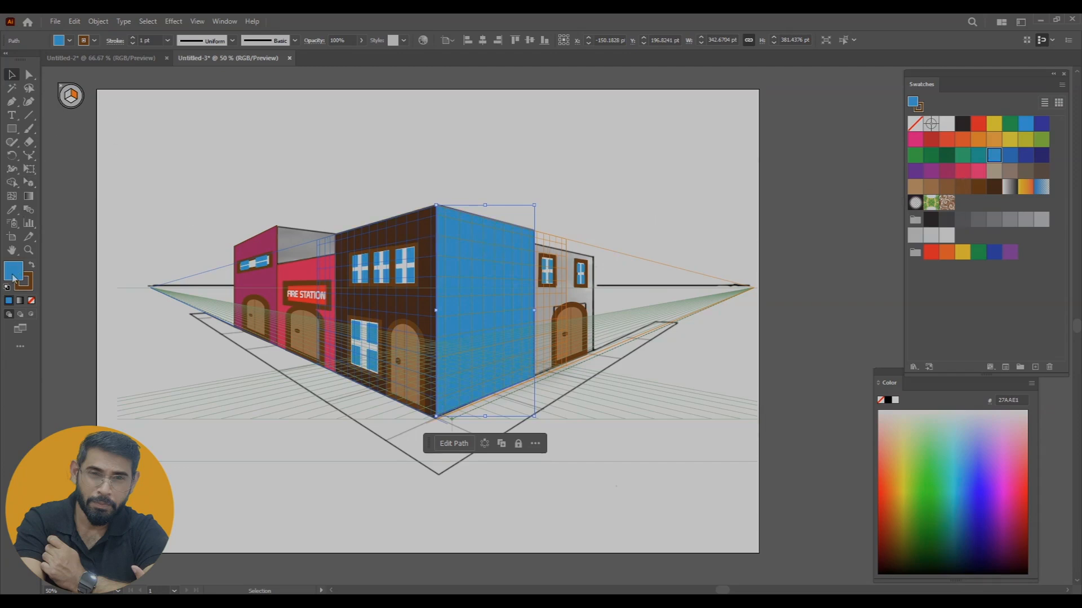
Sample the left wall's dark brown for the new right wall rectangle and lighten its fill to 72594C
{"action": "left_click", "coordinate": [11, 209]}
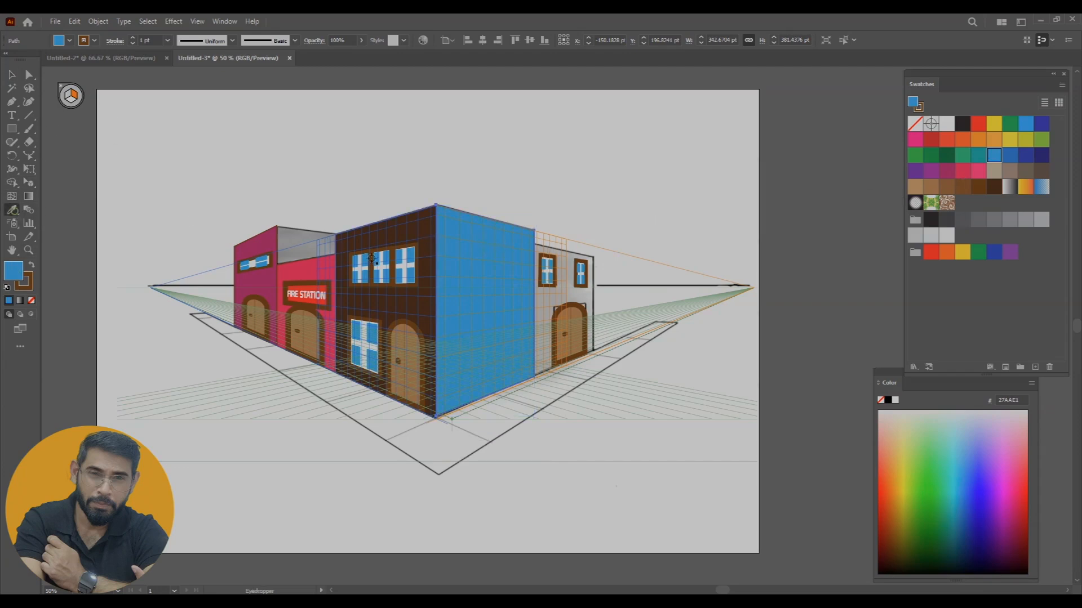
{"action": "left_click", "coordinate": [414, 220]}
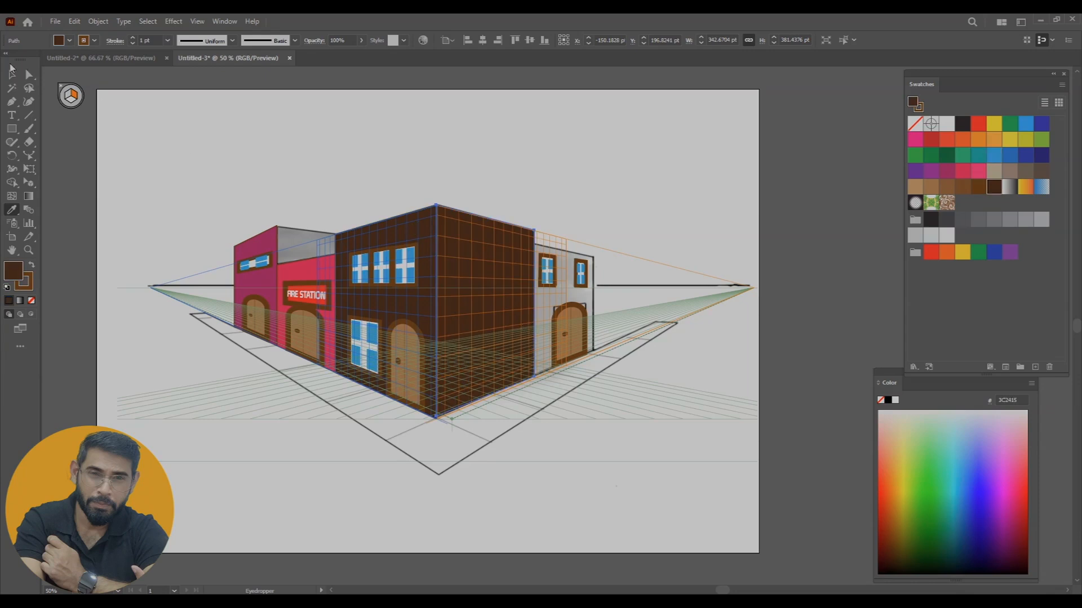
{"action": "left_click", "coordinate": [12, 75]}
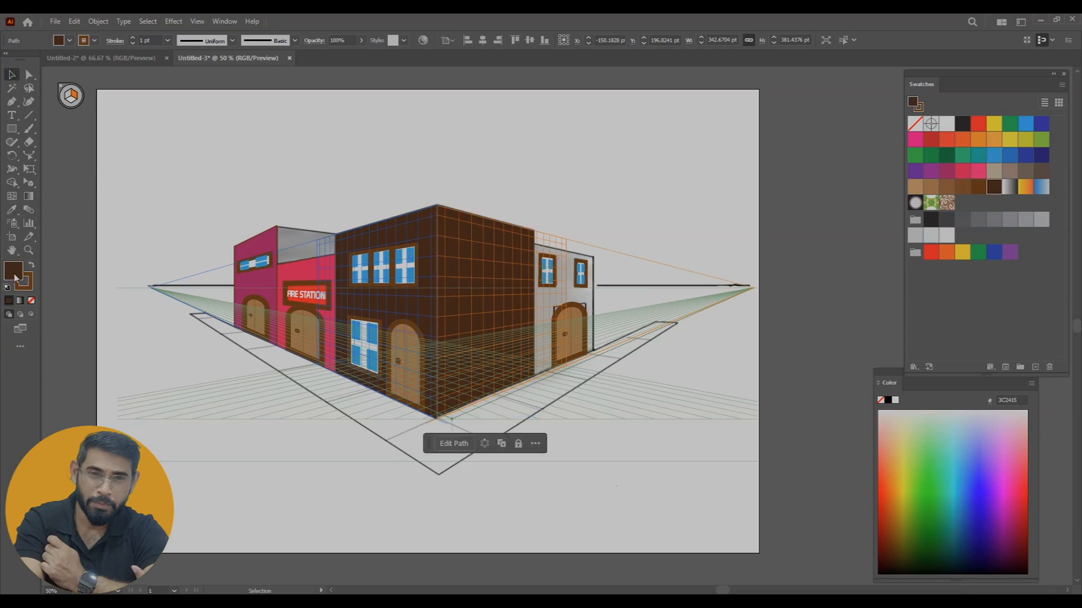
{"action": "double_click", "coordinate": [13, 272]}
{"action": "left_click_drag", "start_coordinate": [535, 253], "coordinate": [470, 235]}
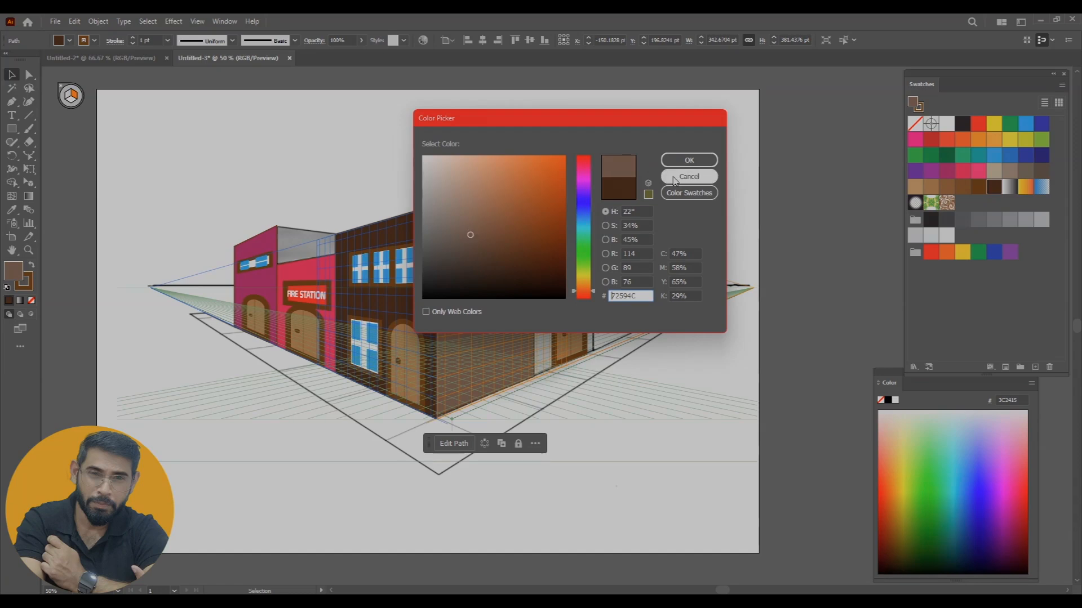
{"action": "left_click", "coordinate": [687, 162]}
{"action": "left_click", "coordinate": [719, 381]}
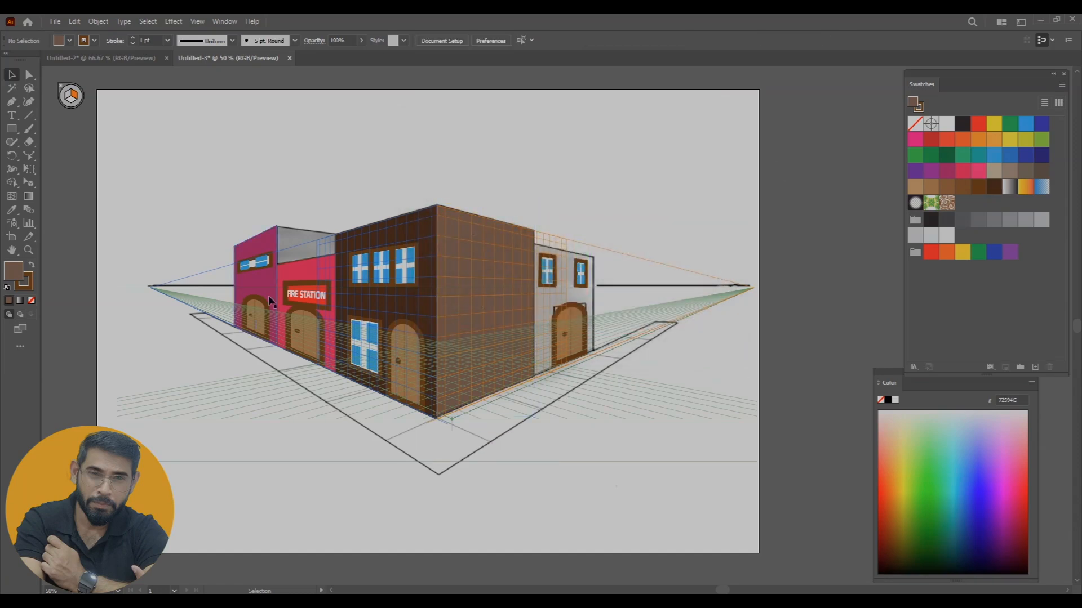
Move the brown wall rectangle aside, clear of the building, to uncover the windows beneath it
{"action": "scroll", "coordinate": [604, 293], "scroll_direction": "up", "scroll_amount": 3}
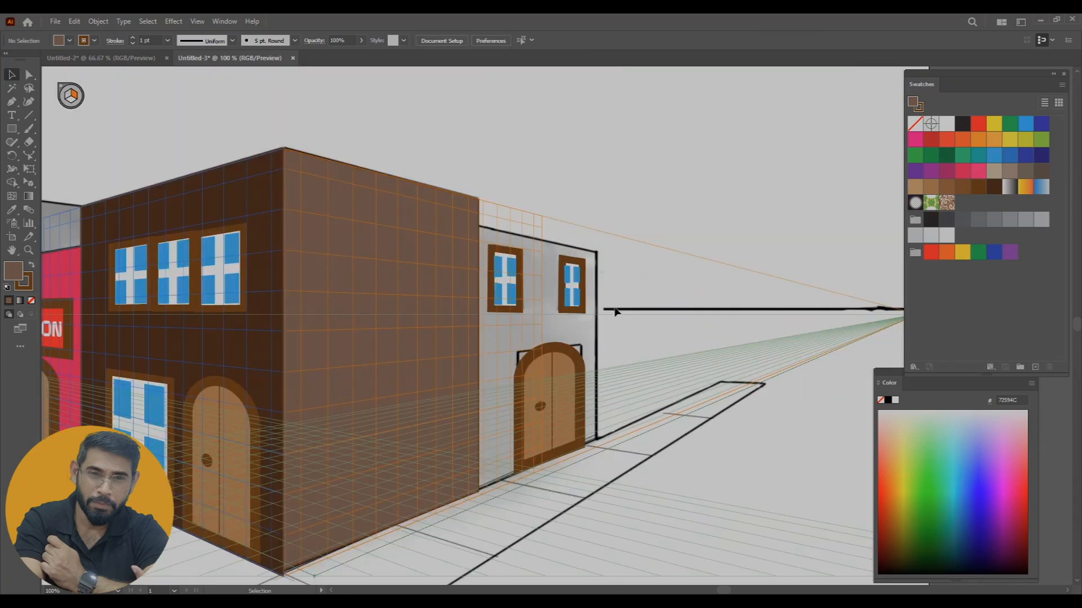
{"action": "left_click_drag", "start_coordinate": [615, 309], "coordinate": [602, 296]}
{"action": "right_click", "coordinate": [363, 215]}
{"action": "left_click", "coordinate": [630, 253]}
{"action": "left_click_drag", "start_coordinate": [401, 234], "coordinate": [687, 283]}
Bring the near right wall's three upper windows and large lower window to the front and move the brown rectangle back behind them
{"action": "left_click", "coordinate": [322, 257]}
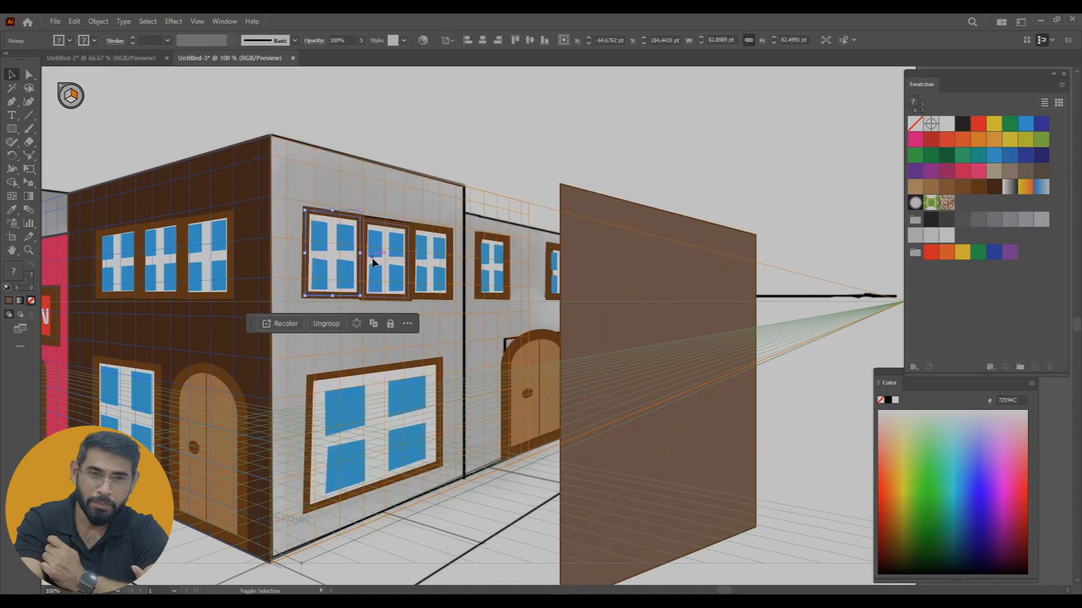
{"action": "left_click", "coordinate": [431, 261], "text": "shift"}
{"action": "left_click", "coordinate": [394, 394], "text": "shift"}
{"action": "right_click", "coordinate": [394, 390]}
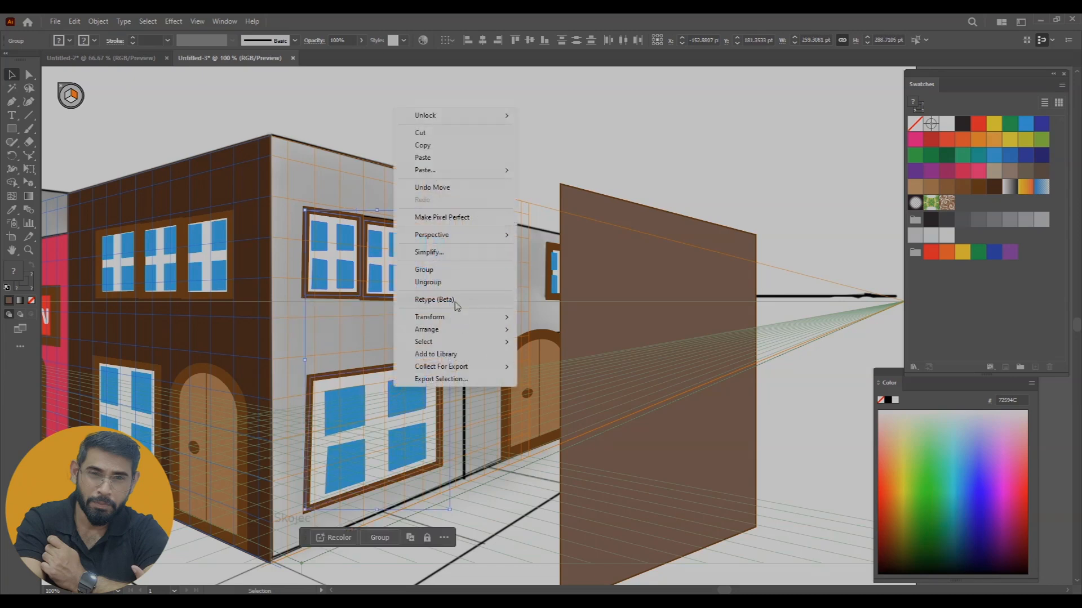
{"action": "mouse_move", "coordinate": [439, 329]}
{"action": "left_click", "coordinate": [533, 331]}
{"action": "left_click_drag", "start_coordinate": [670, 299], "coordinate": [379, 255]}
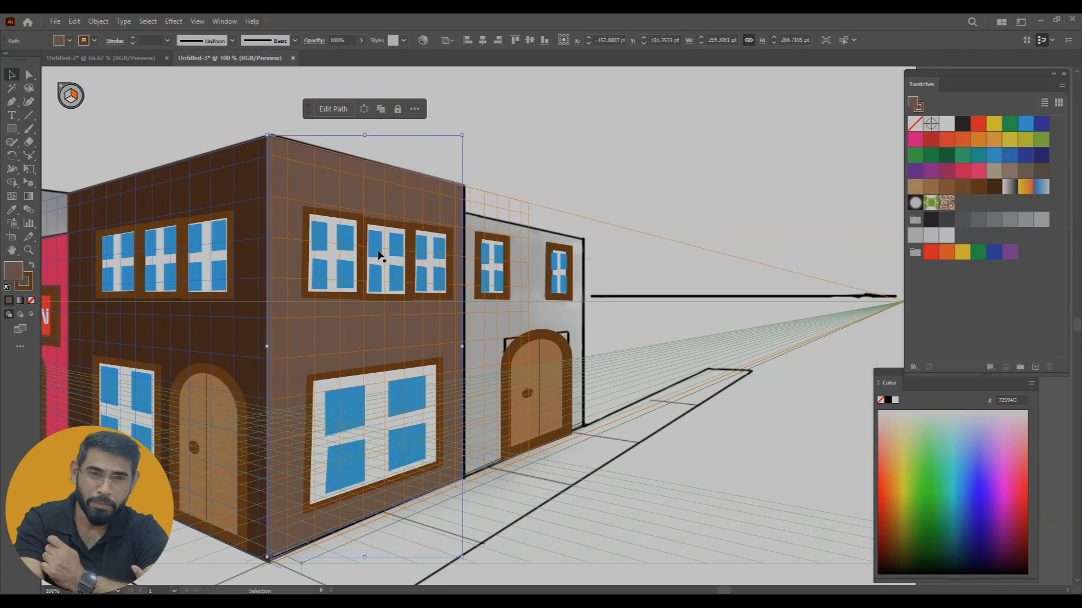
{"action": "left_click", "coordinate": [514, 142]}
Draw a brown rectangle in perspective over the far right wall and move it aside to expose its windows and door
{"action": "key", "text": "m"}
{"action": "left_click_drag", "start_coordinate": [466, 211], "coordinate": [586, 430]}
{"action": "key", "text": "v"}
{"action": "left_click_drag", "start_coordinate": [580, 281], "coordinate": [695, 308]}
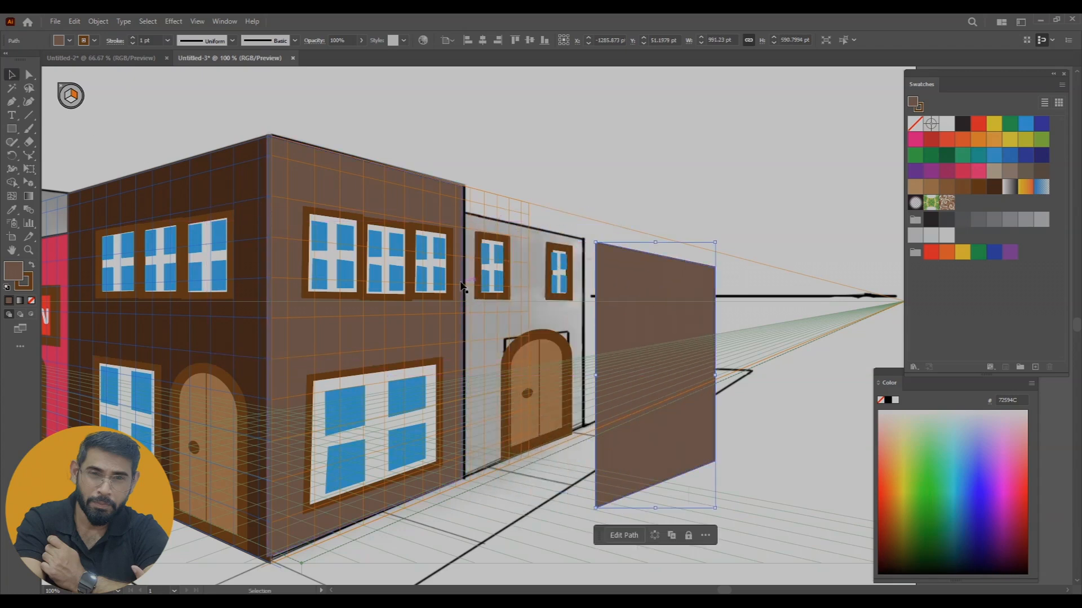
Bring the far right wall's two windows and door to the front and move the brown rectangle back onto that wall
{"action": "left_click", "coordinate": [495, 277]}
{"action": "left_click", "coordinate": [565, 275], "text": "shift"}
{"action": "left_click", "coordinate": [541, 365], "text": "shift"}
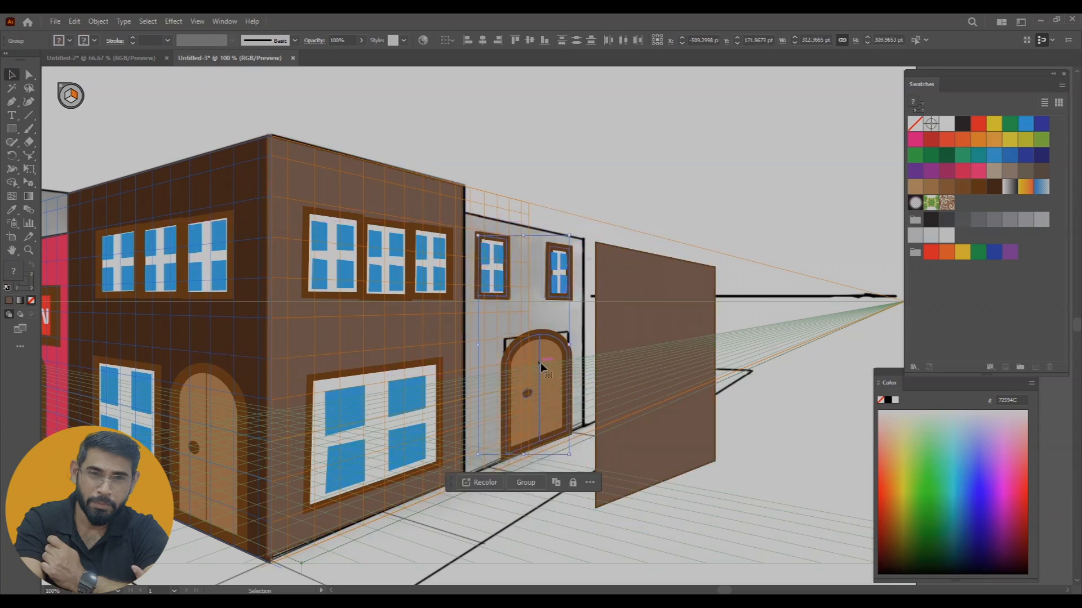
{"action": "right_click", "coordinate": [539, 363]}
{"action": "mouse_move", "coordinate": [586, 310]}
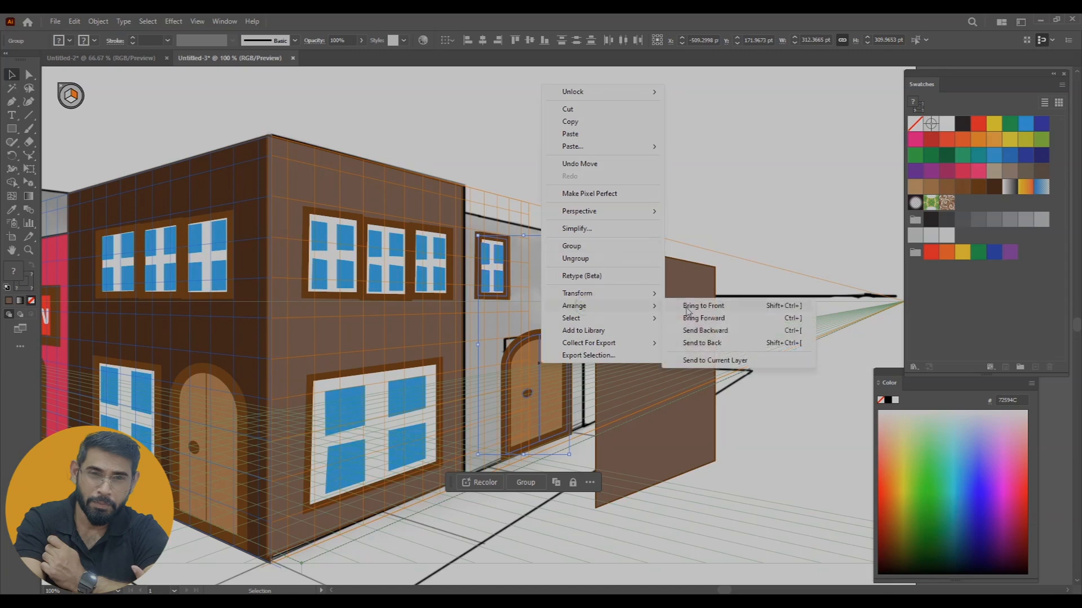
{"action": "left_click", "coordinate": [702, 305]}
{"action": "left_click_drag", "start_coordinate": [693, 302], "coordinate": [560, 265]}
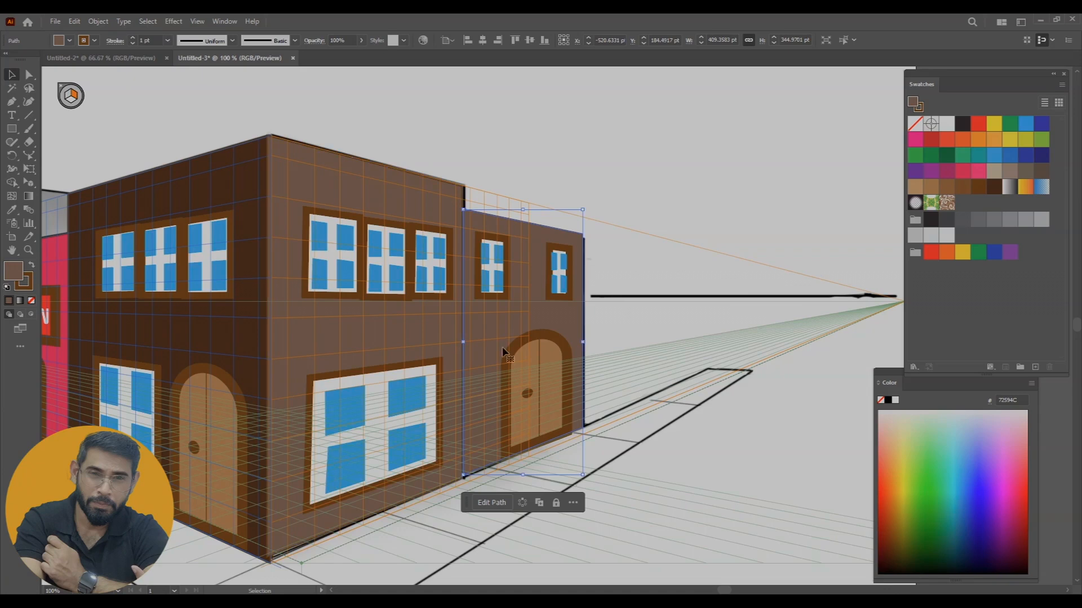
Change the far right wall's fill to the reddish brown 82523D
{"action": "double_click", "coordinate": [13, 272]}
{"action": "left_click_drag", "start_coordinate": [469, 236], "coordinate": [496, 225]}
{"action": "left_click", "coordinate": [689, 160]}
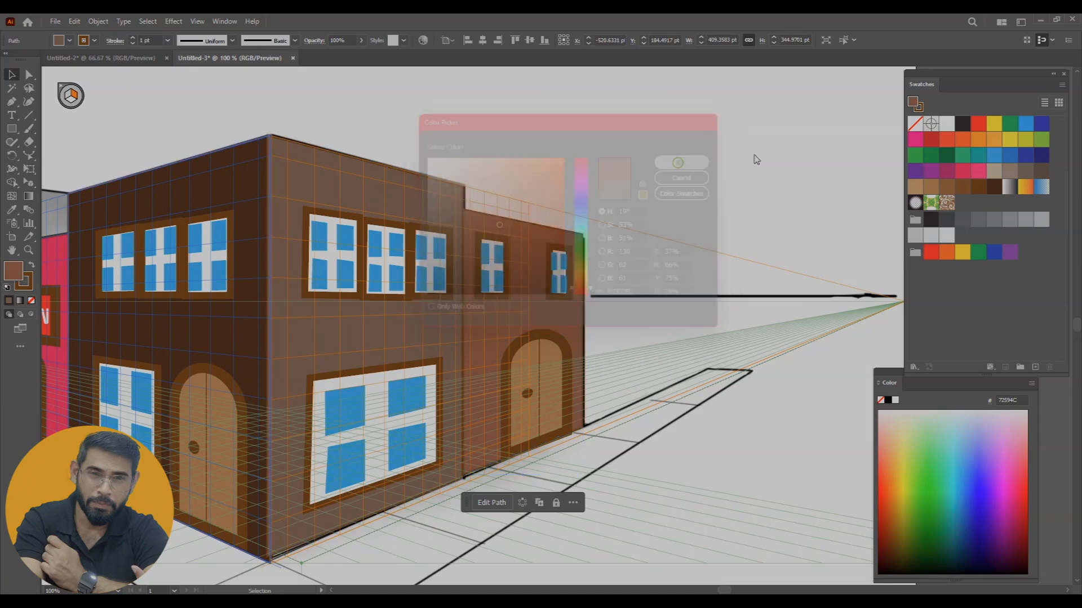
Draw a reddish-brown rectangle on the right plane over the gray side wall above the fire station
{"action": "left_click_drag", "start_coordinate": [582, 283], "coordinate": [858, 264]}
{"action": "left_click_drag", "start_coordinate": [629, 287], "coordinate": [658, 295]}
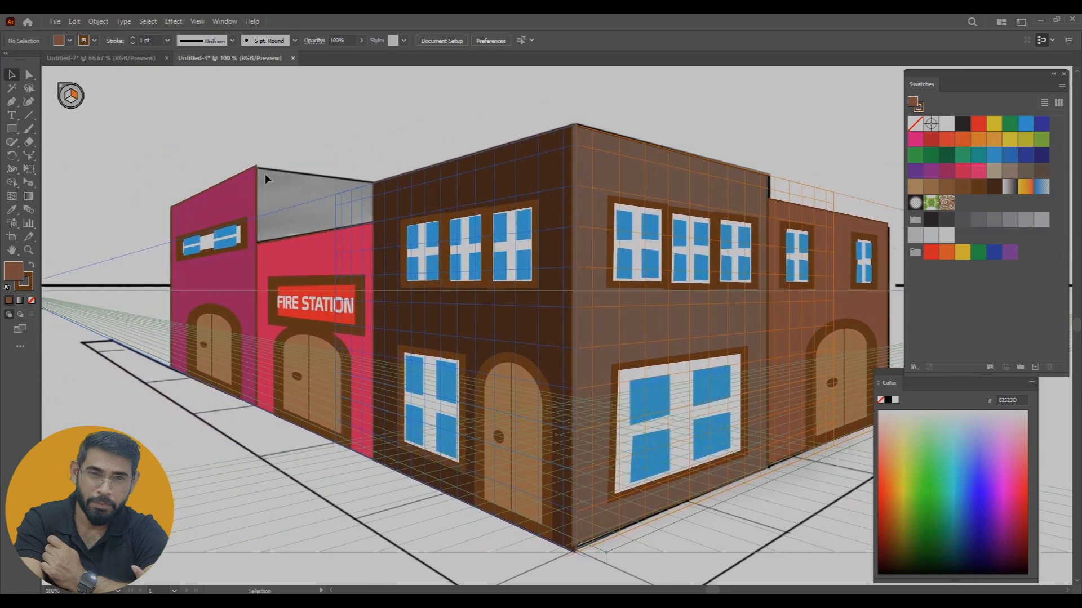
{"action": "left_click", "coordinate": [11, 129]}
{"action": "left_click_drag", "start_coordinate": [256, 168], "coordinate": [392, 251]}
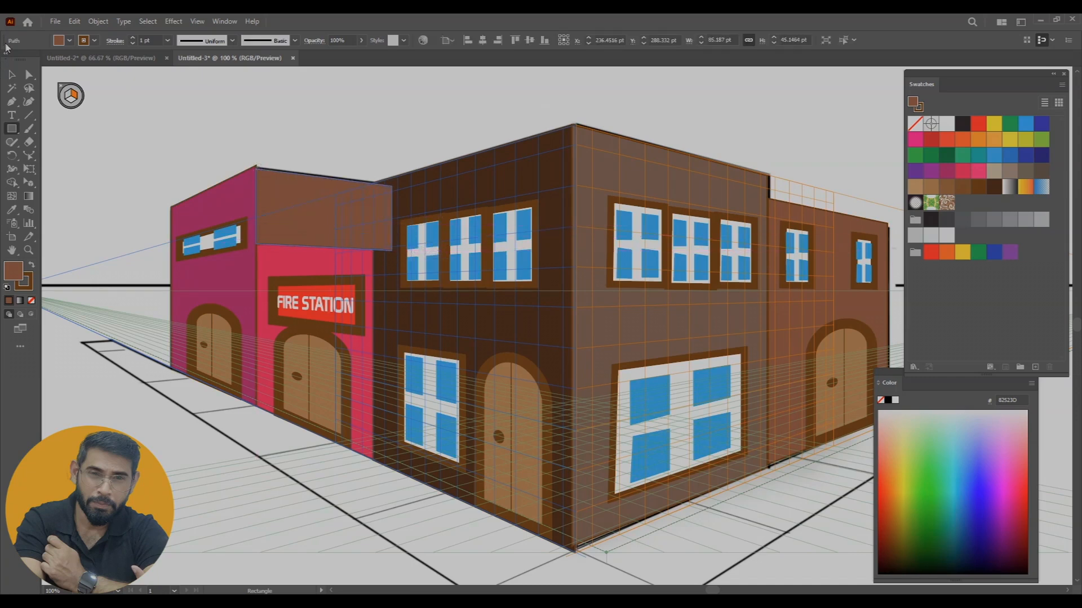
{"action": "key", "text": "y"}
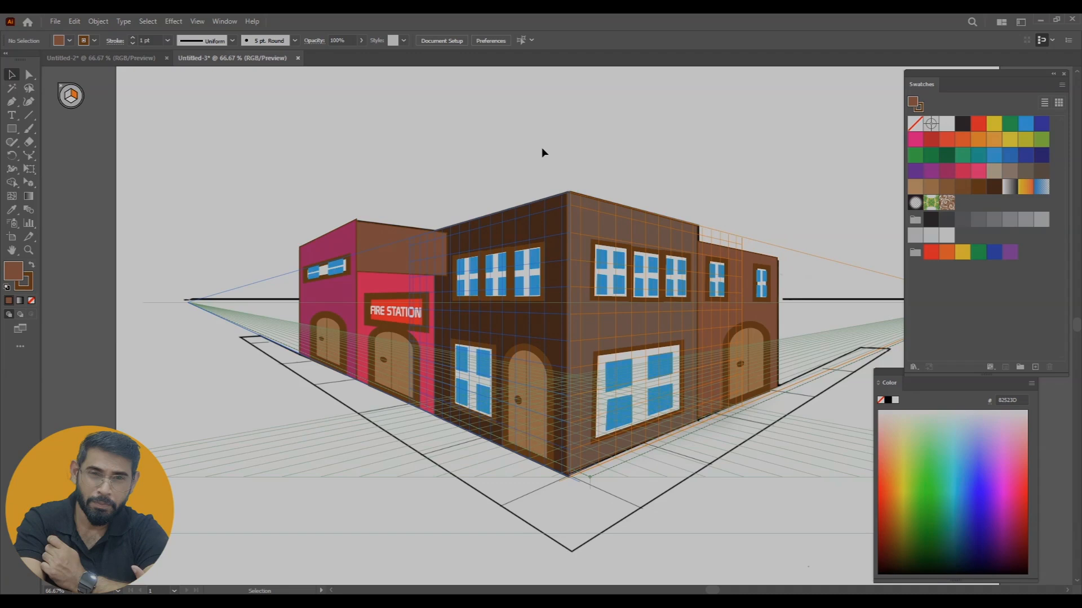
Draw a reddish-brown rectangle on the ground plane along the left-hand buildings as the left sidewalk strip
{"action": "left_click_drag", "start_coordinate": [399, 238], "coordinate": [382, 235]}
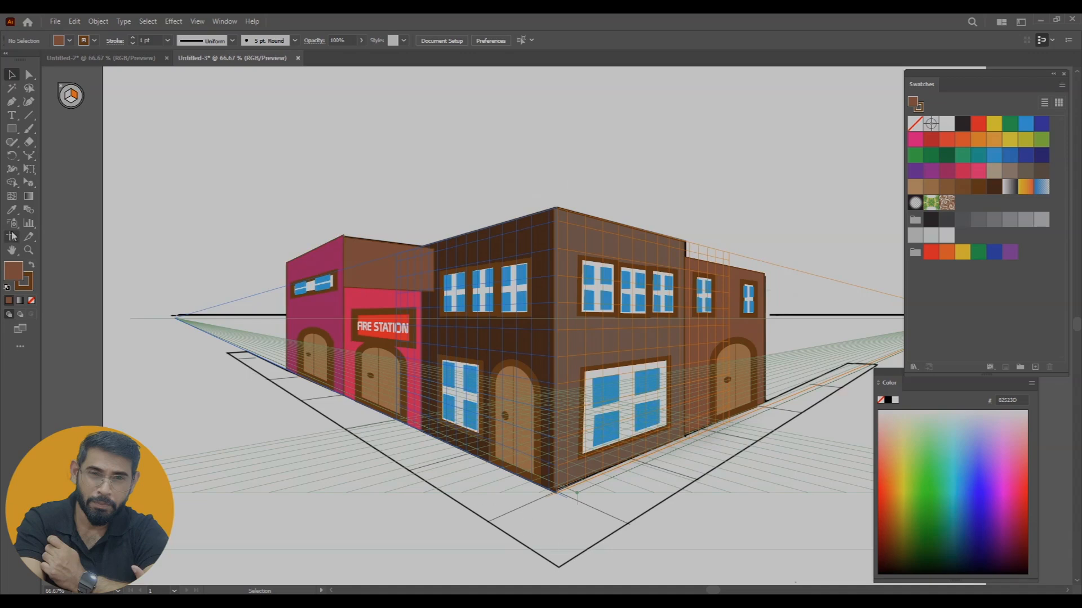
{"action": "left_click", "coordinate": [11, 129]}
{"action": "left_click", "coordinate": [29, 170]}
{"action": "left_click", "coordinate": [29, 184]}
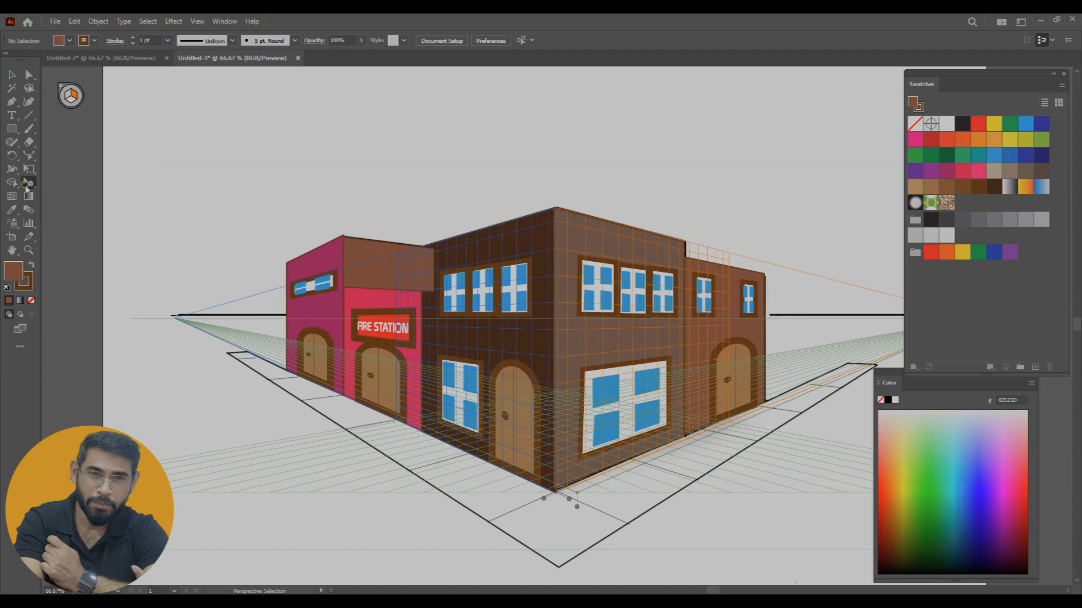
{"action": "left_click", "coordinate": [84, 183]}
{"action": "left_click", "coordinate": [12, 129]}
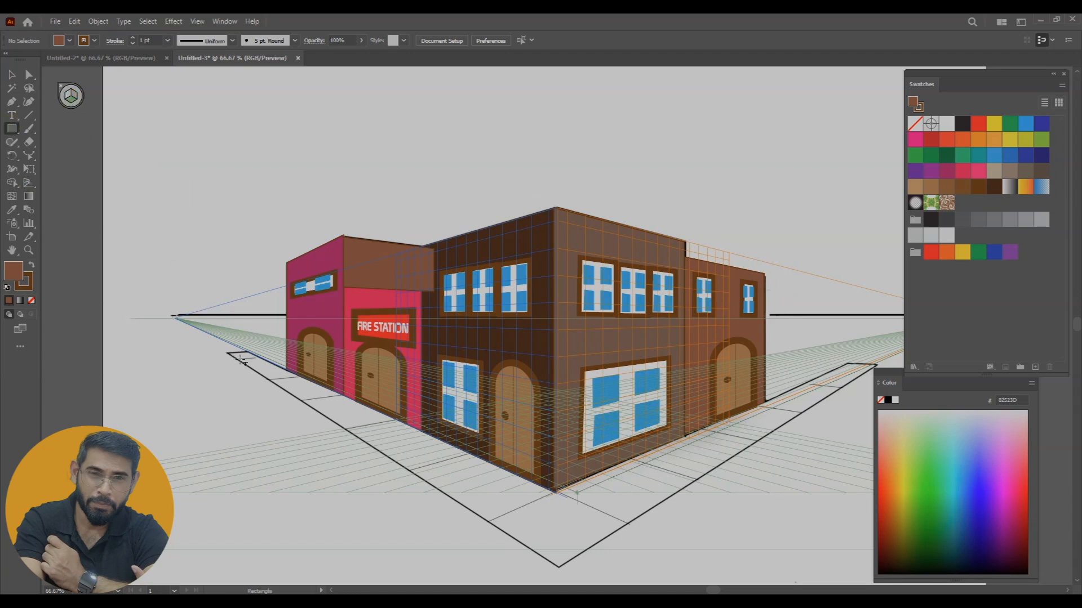
{"action": "left_click_drag", "start_coordinate": [226, 354], "coordinate": [642, 515]}
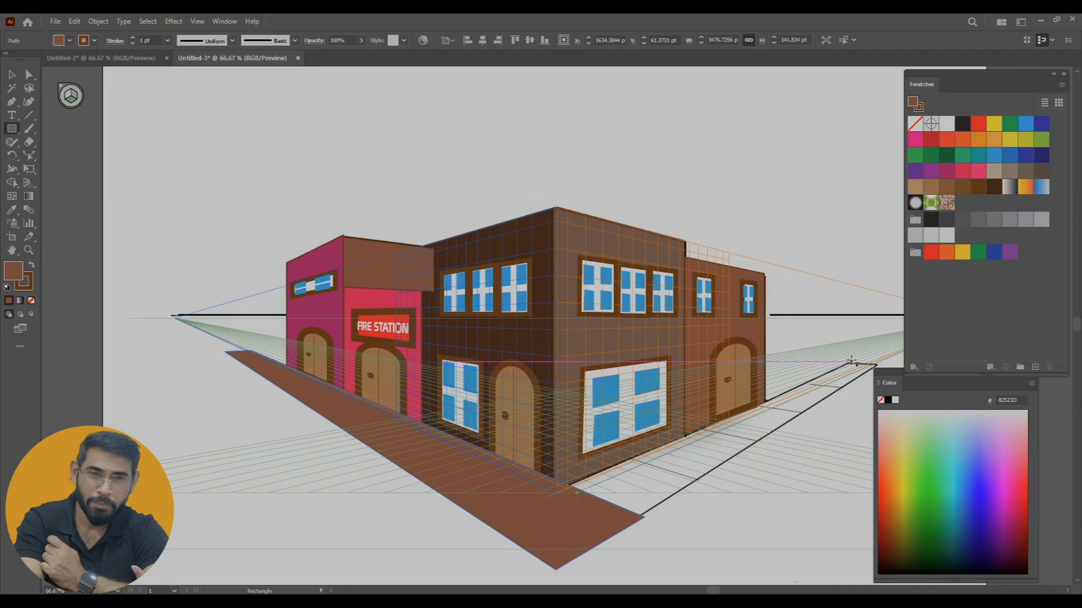
Draw a second reddish-brown rectangle on the ground plane along the right-hand walls, overlapping the left sidewalk strip at the corner
{"action": "left_click_drag", "start_coordinate": [851, 362], "coordinate": [633, 520]}
{"action": "key", "text": "y"}
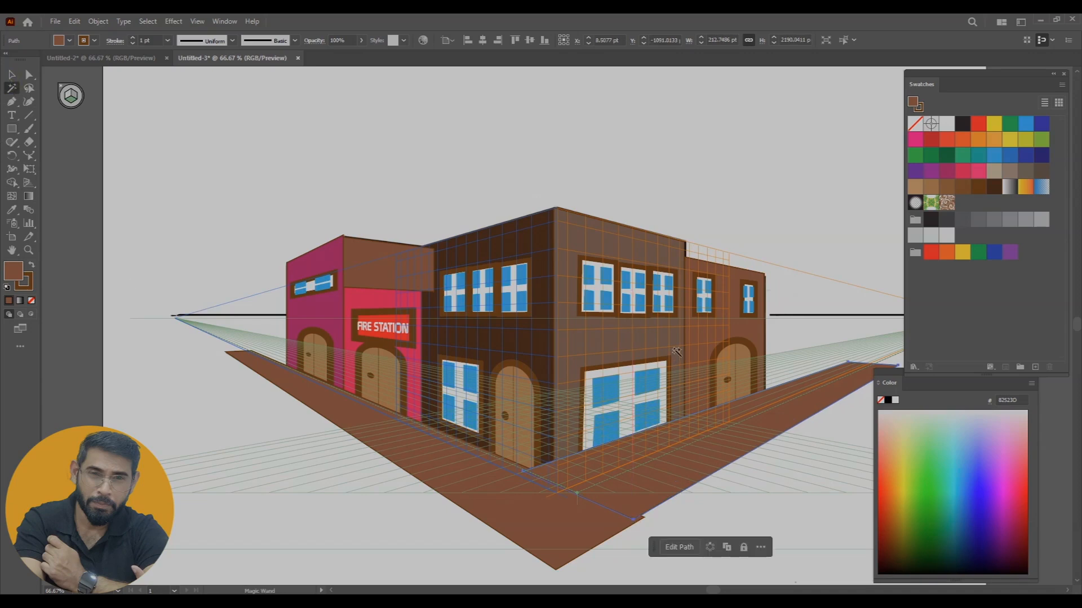
{"action": "scroll", "coordinate": [428, 254], "scroll_direction": "right", "scroll_amount": 3}
{"action": "key", "text": "m"}
{"action": "key", "text": "v"}
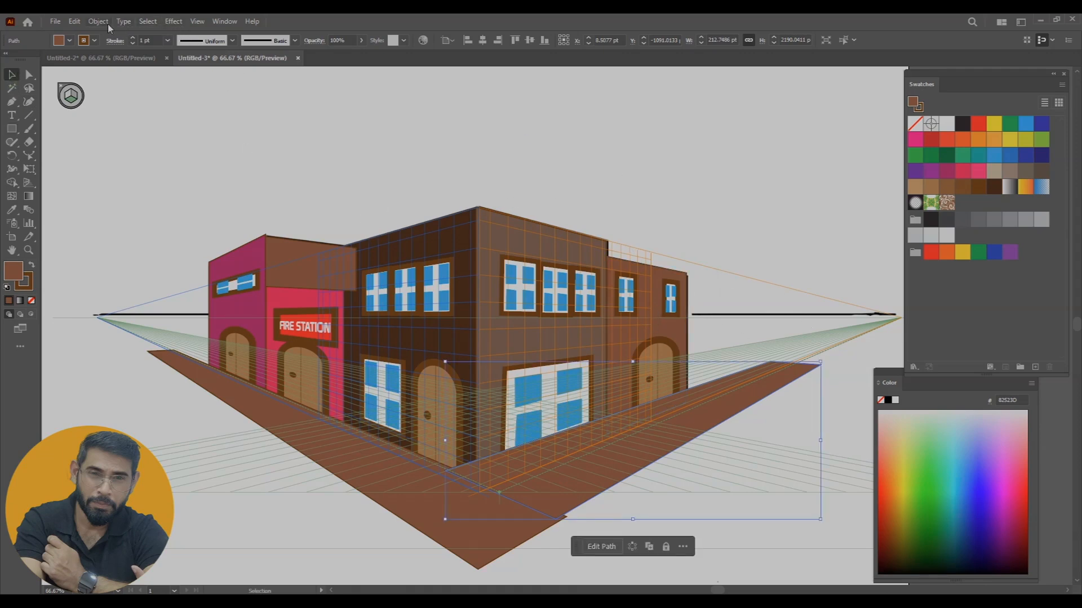
Hide the perspective grid and clear the selection
{"action": "left_click", "coordinate": [195, 22]}
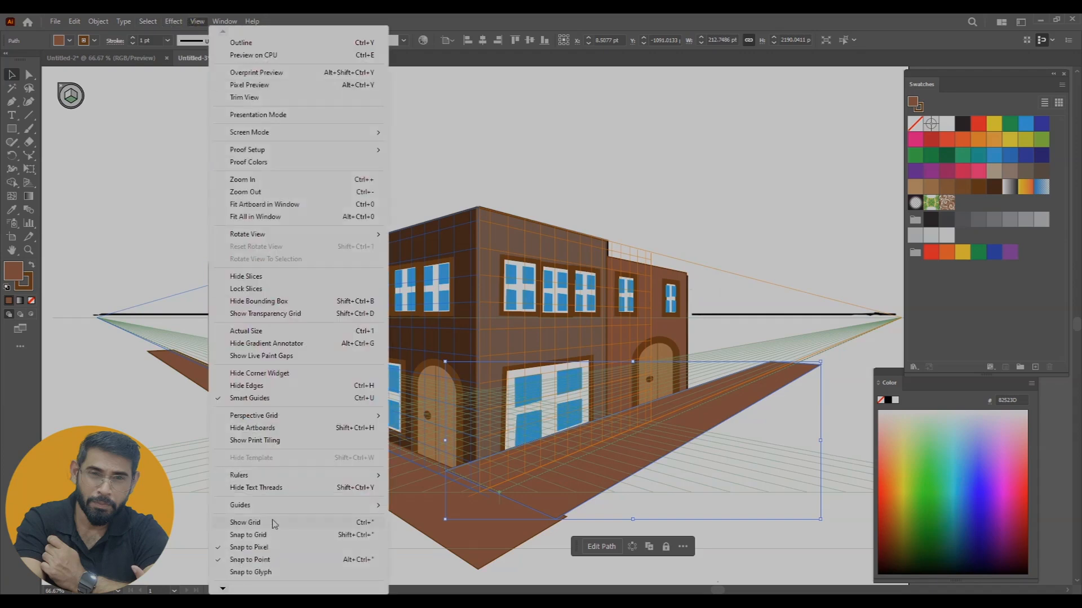
{"action": "mouse_move", "coordinate": [359, 418]}
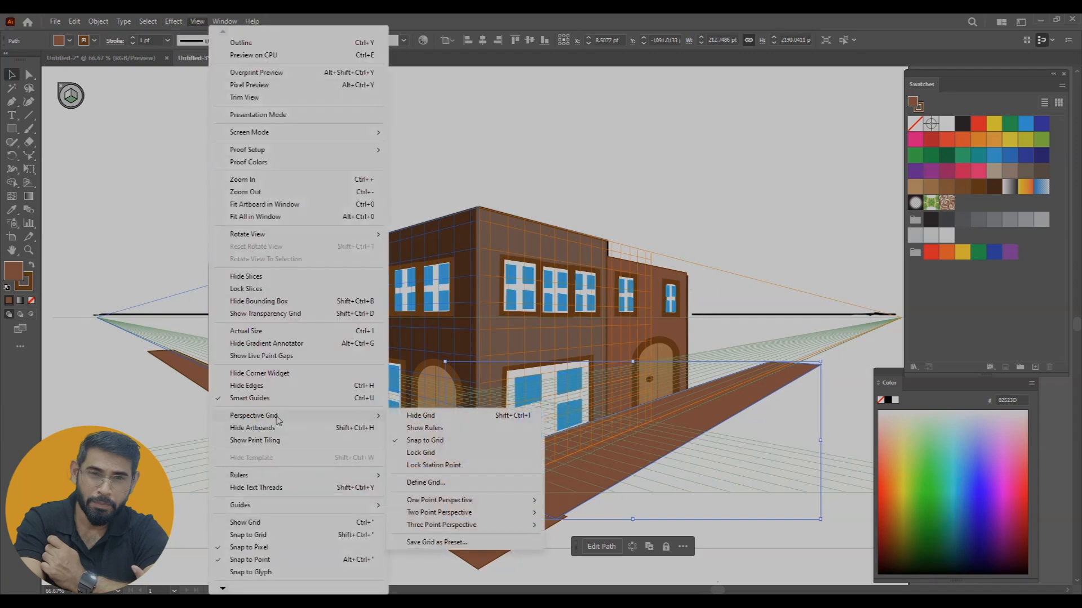
{"action": "left_click", "coordinate": [397, 417]}
{"action": "left_click", "coordinate": [604, 160]}
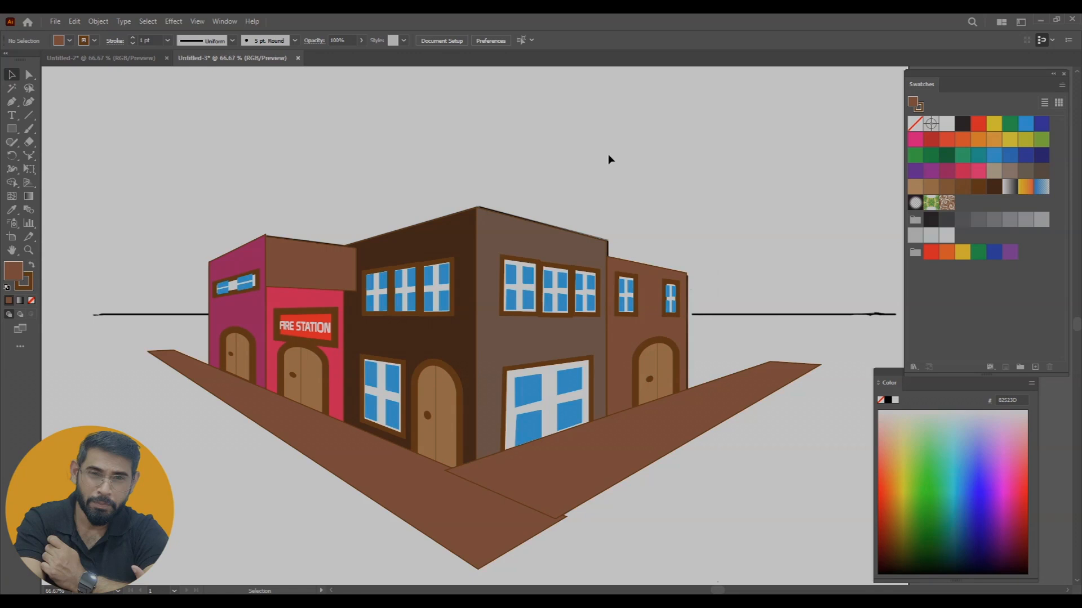
Remove the stroke from the right sidewalk strip so it blends into the left strip
{"action": "left_click", "coordinate": [624, 474]}
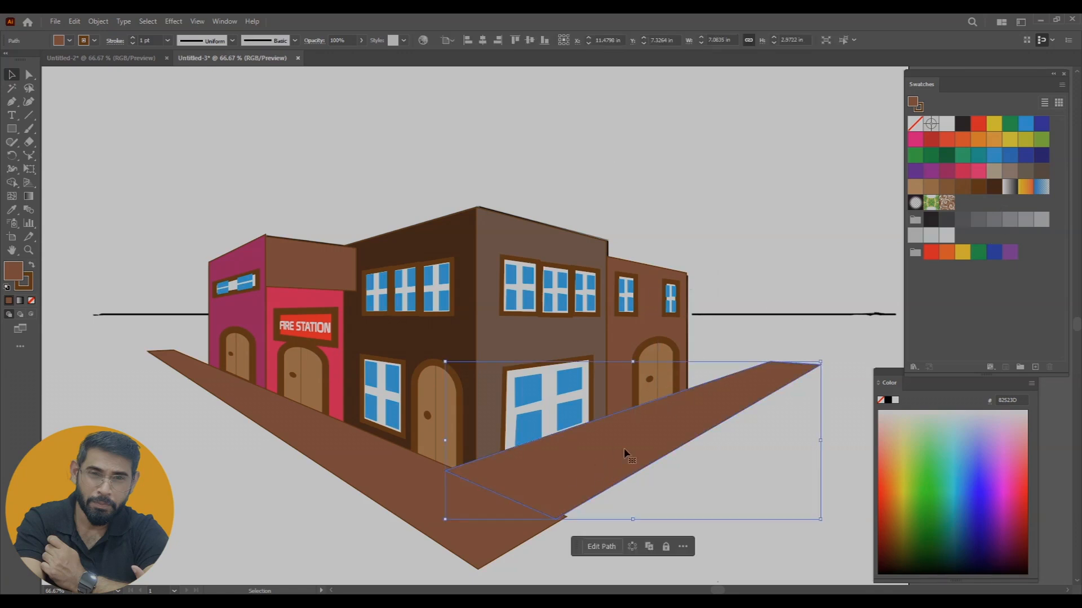
{"action": "left_click", "coordinate": [31, 286]}
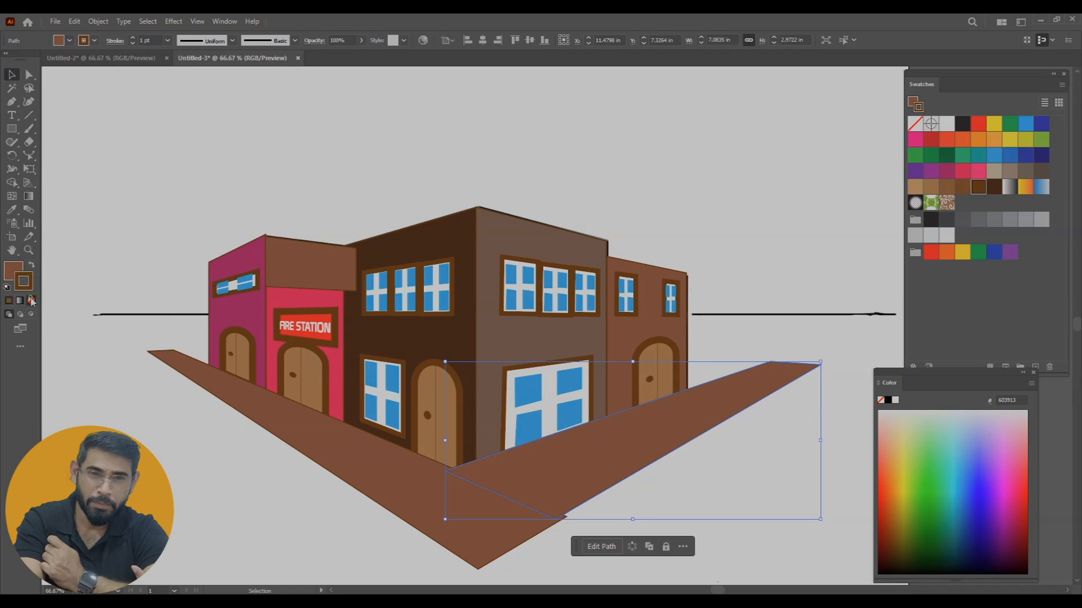
{"action": "left_click", "coordinate": [32, 301]}
{"action": "left_click", "coordinate": [193, 459]}
{"action": "left_click", "coordinate": [546, 471]}
{"action": "left_click", "coordinate": [653, 123]}
Delete the black horizon line behind the buildings
{"action": "key", "text": "ctrl+minus"}
{"action": "key", "text": "ctrl+minus"}
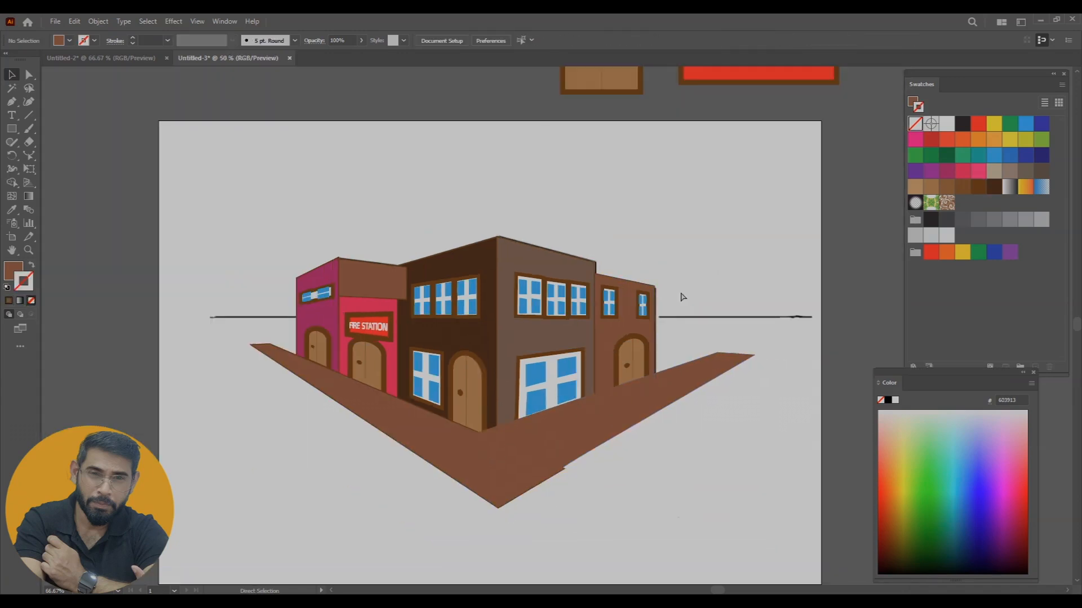
{"action": "left_click", "coordinate": [669, 255]}
{"action": "key", "text": "Delete"}
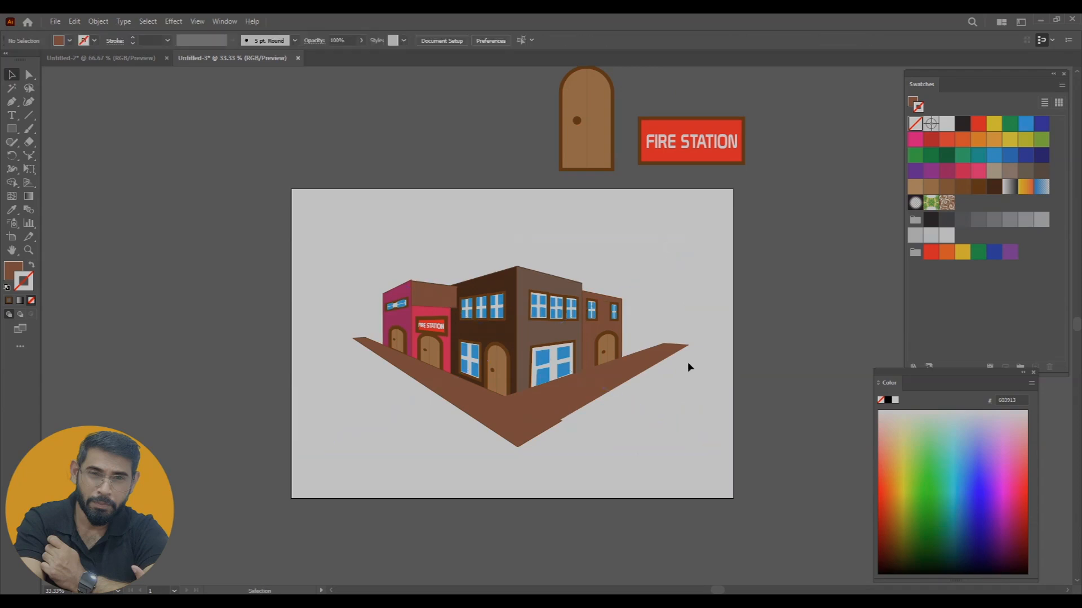
Send both sidewalk strips to the back, behind the building walls, windows and doors
{"action": "scroll", "coordinate": [566, 379], "scroll_direction": "up", "scroll_amount": 2}
{"action": "left_click", "coordinate": [525, 463]}
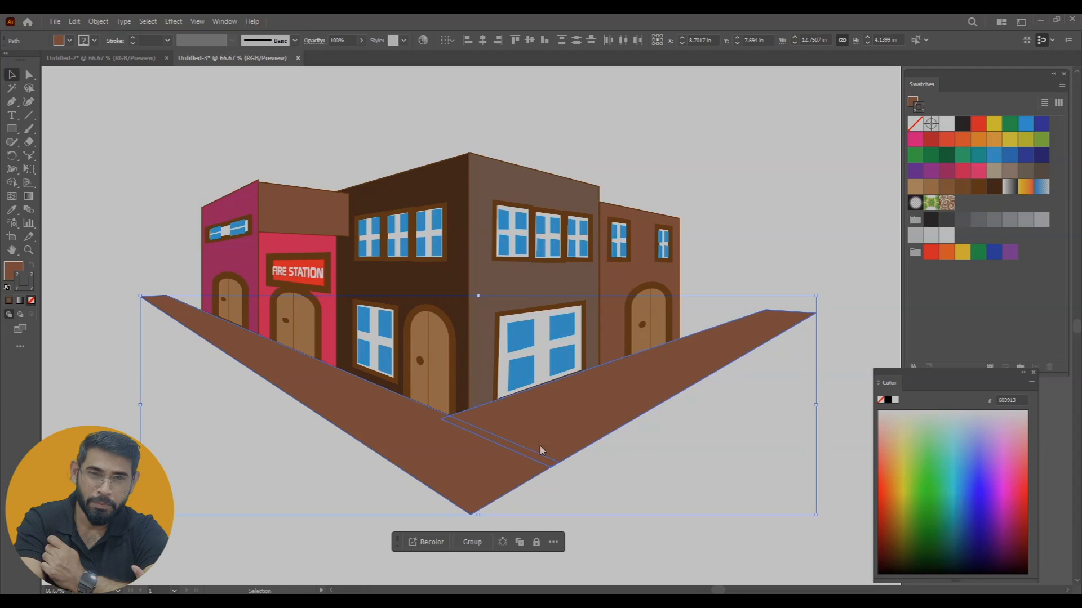
{"action": "right_click", "coordinate": [575, 449]}
{"action": "mouse_move", "coordinate": [640, 397]}
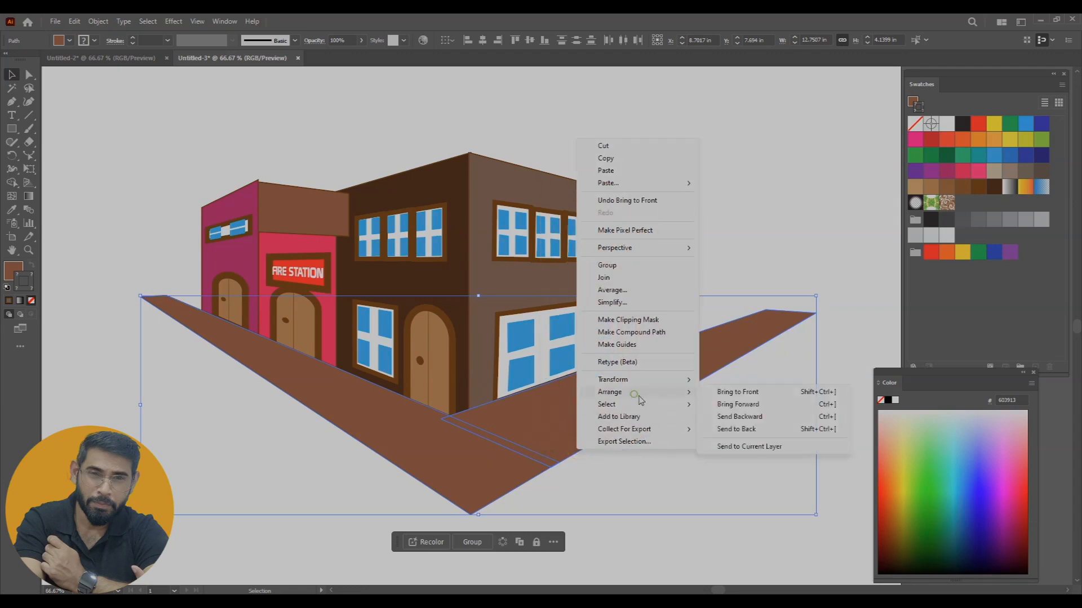
{"action": "left_click", "coordinate": [736, 430]}
{"action": "left_click", "coordinate": [736, 498]}
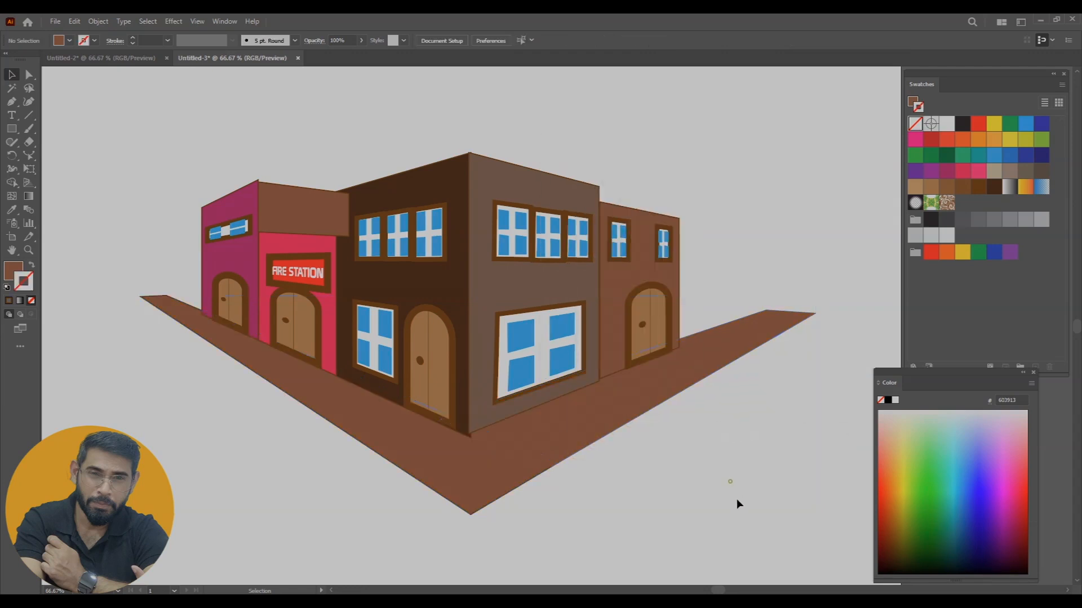
Send the reddish-brown side wall above the fire station to the back, behind the pink and dark brown walls
{"action": "scroll", "coordinate": [669, 442], "scroll_direction": "up", "scroll_amount": 3}
{"action": "left_click_drag", "start_coordinate": [611, 405], "coordinate": [625, 444]}
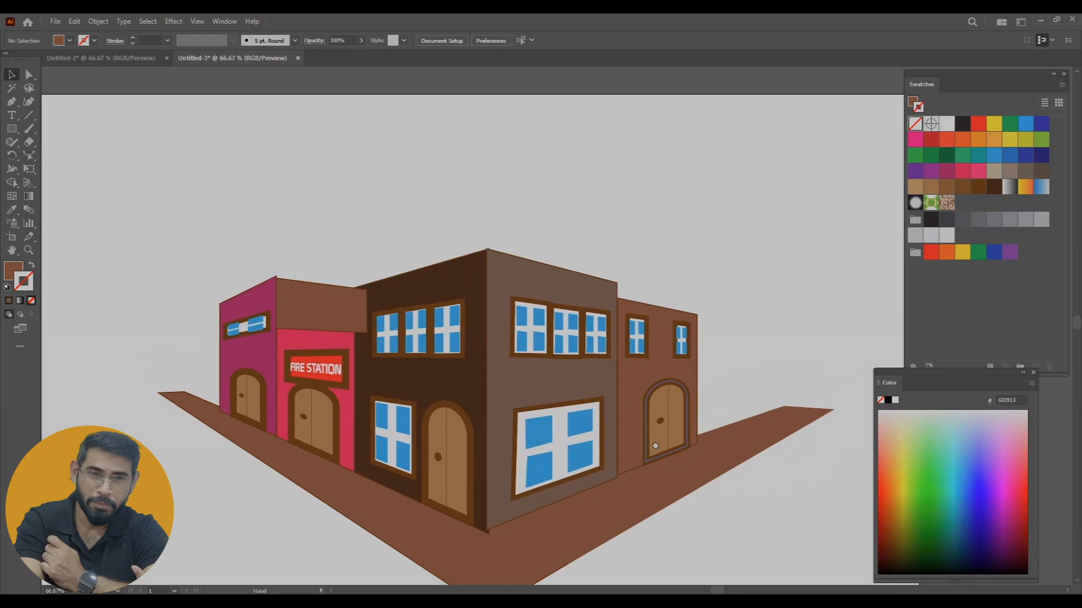
{"action": "right_click", "coordinate": [330, 328]}
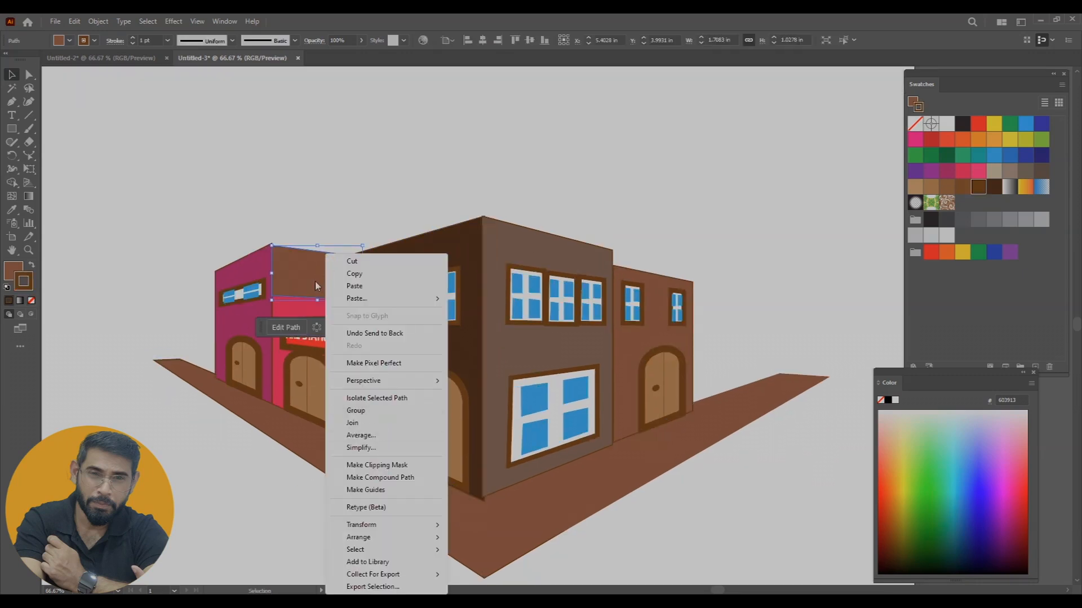
{"action": "mouse_move", "coordinate": [376, 538]}
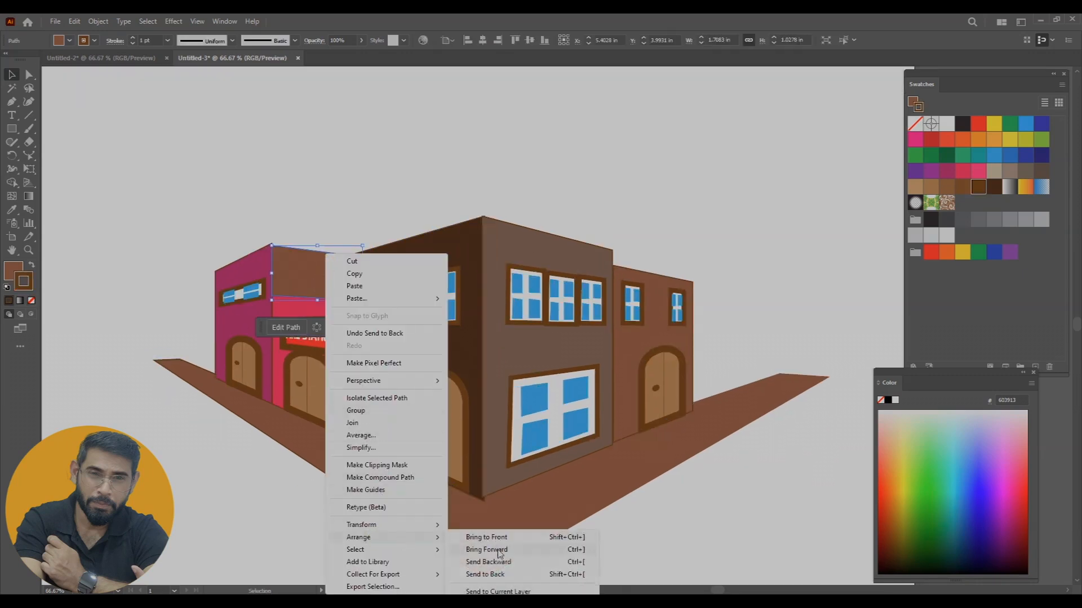
{"action": "left_click", "coordinate": [498, 574]}
{"action": "left_click", "coordinate": [336, 189]}
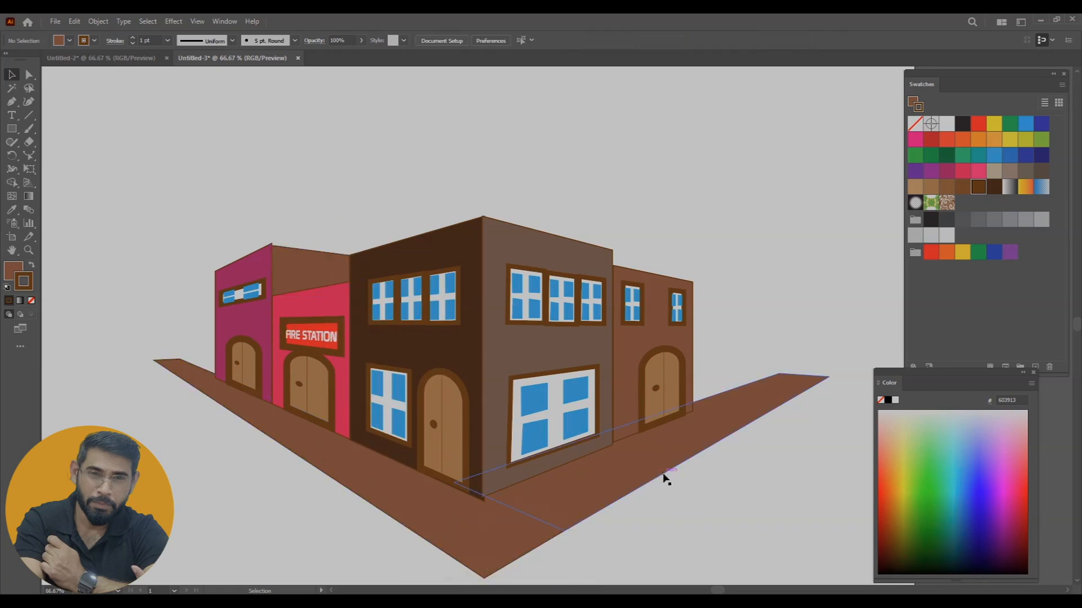
Remove the stroke from the magenta wall at the far left of the street
{"action": "left_click", "coordinate": [262, 253]}
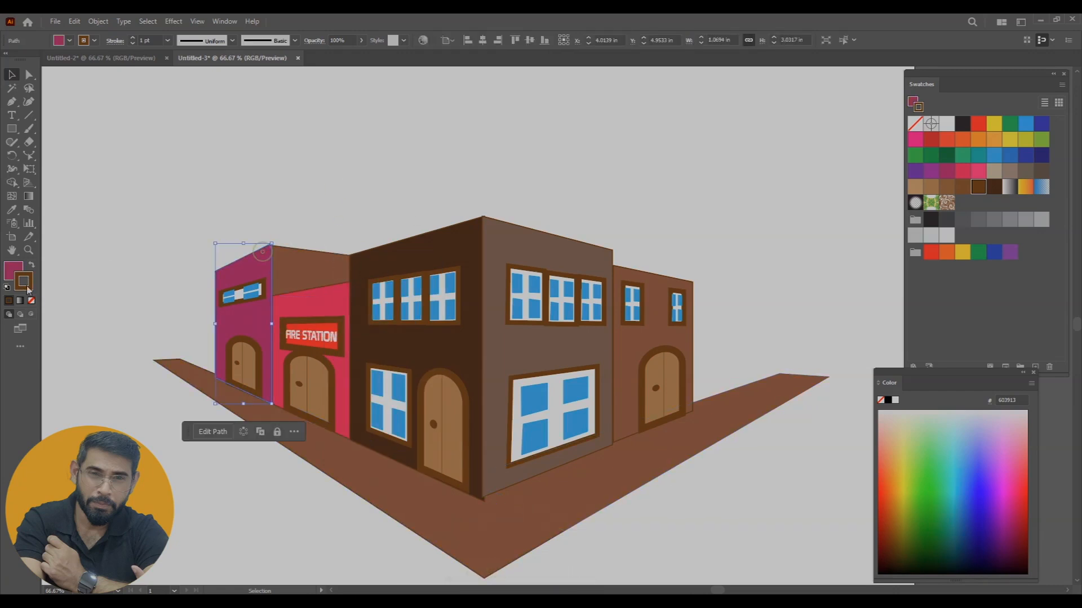
{"action": "left_click", "coordinate": [32, 301]}
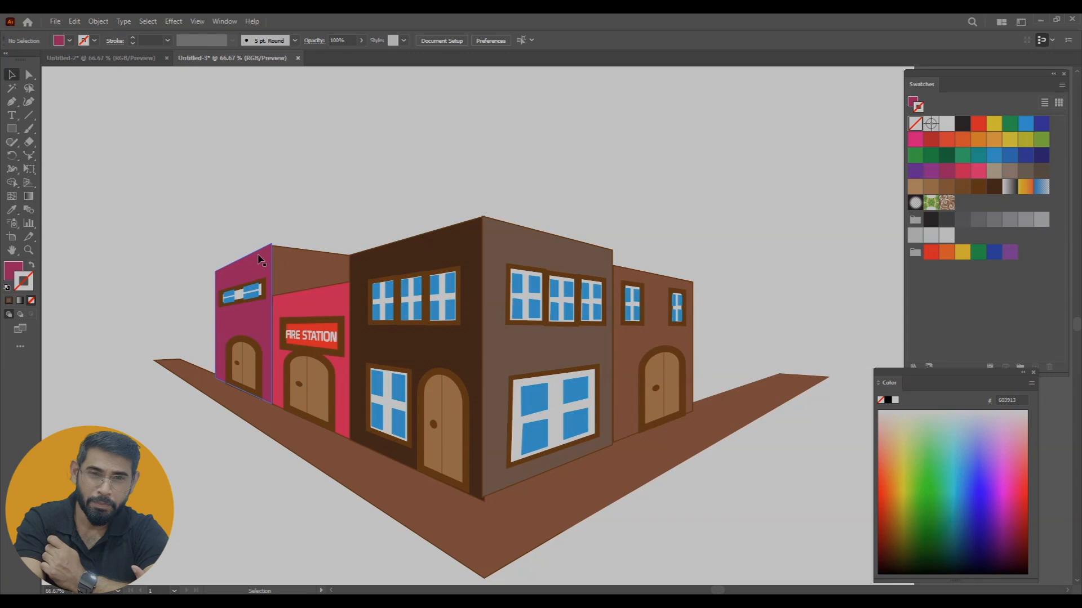
{"action": "left_click", "coordinate": [443, 226]}
Delete the original door and FIRE STATION sign lying above the artboard
{"action": "key", "text": "ctrl+minus"}
{"action": "key", "text": "ctrl+minus"}
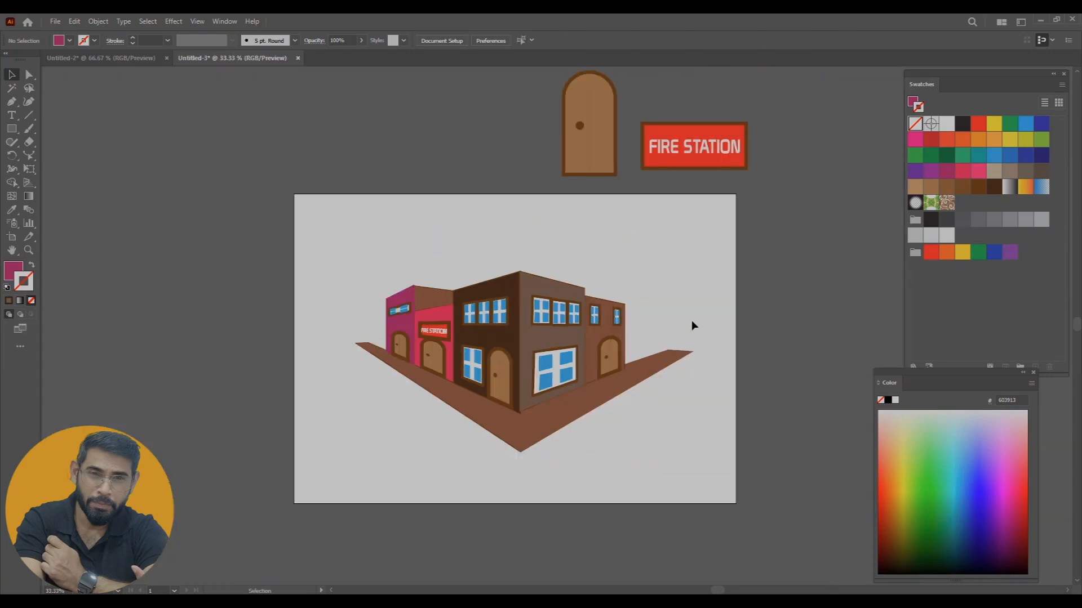
{"action": "left_click_drag", "start_coordinate": [723, 337], "coordinate": [704, 348]}
{"action": "left_click_drag", "start_coordinate": [486, 115], "coordinate": [766, 183]}
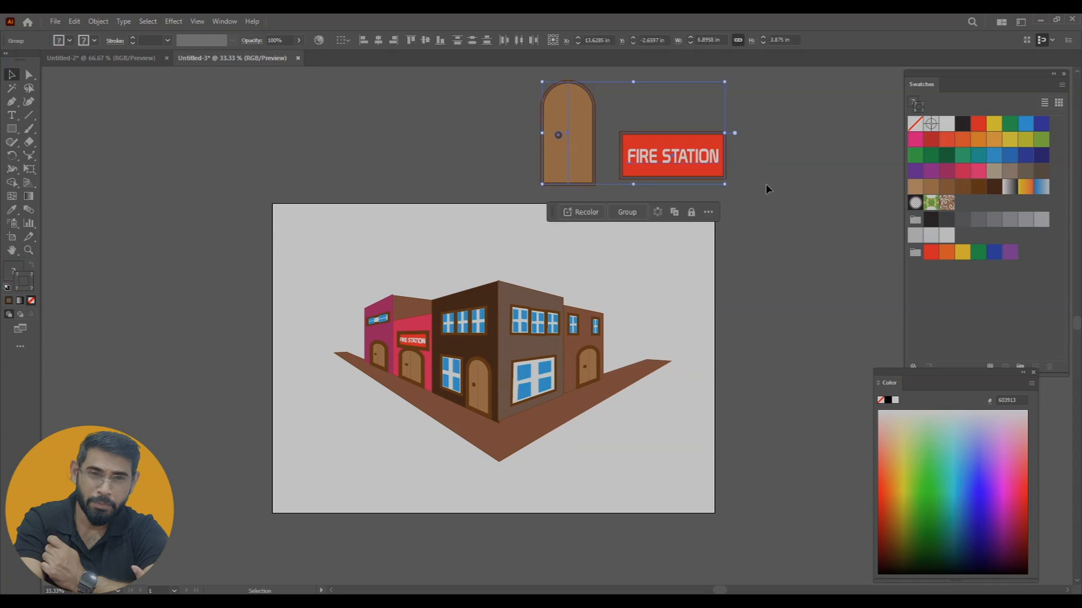
{"action": "key", "text": "Delete"}
Set the stroke of the FIRE STATION sign on the pink wall to 3 pt
{"action": "key", "text": "ctrl+plus"}
{"action": "key", "text": "ctrl+plus"}
{"action": "key", "text": "ctrl+plus"}
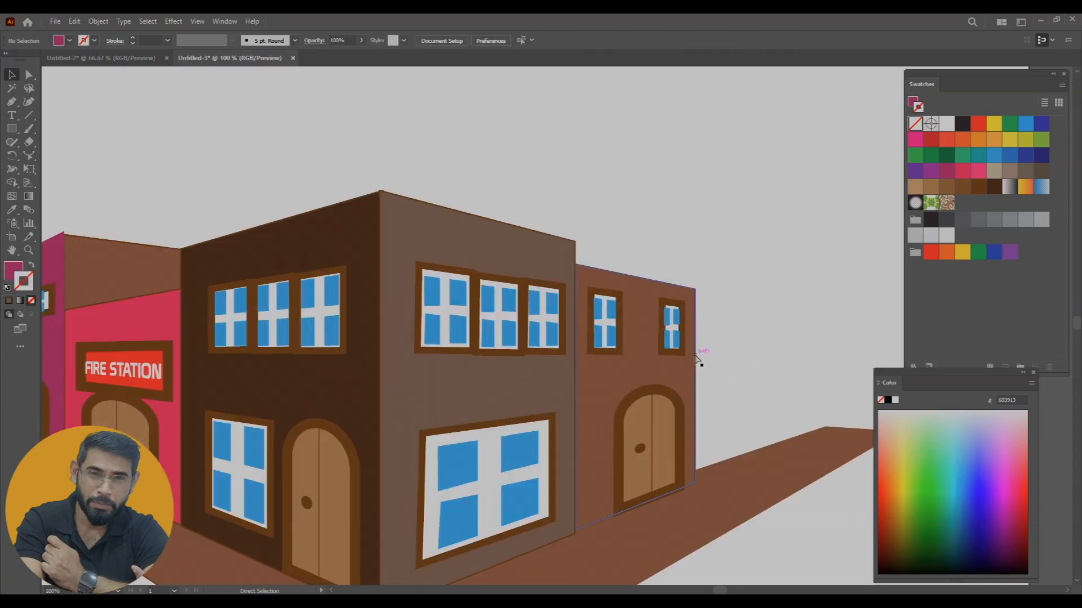
{"action": "left_click_drag", "start_coordinate": [266, 347], "coordinate": [551, 287]}
{"action": "left_click", "coordinate": [433, 299]}
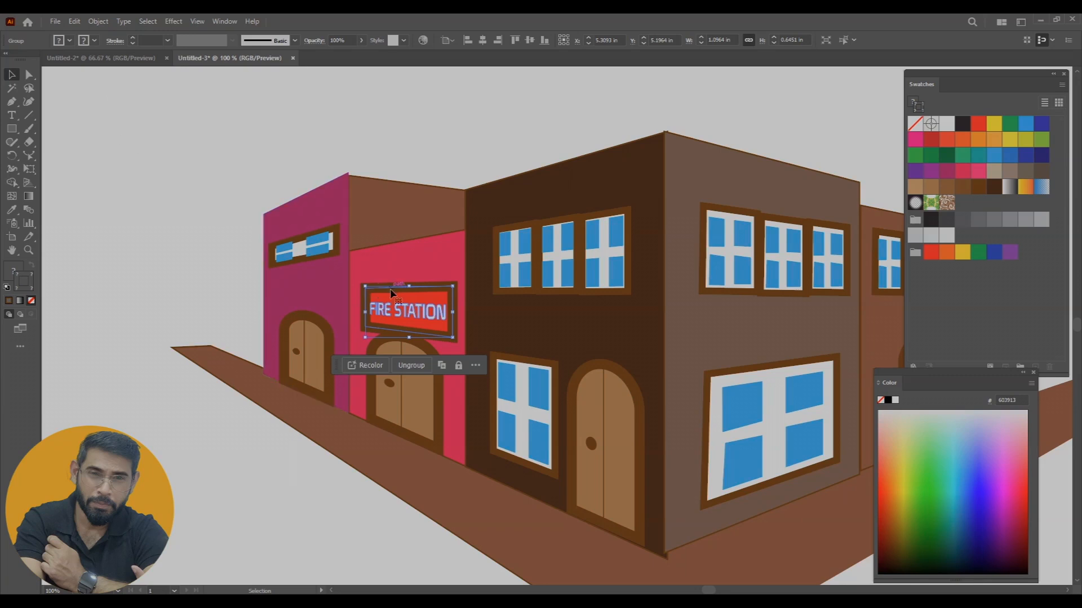
{"action": "left_click", "coordinate": [167, 40]}
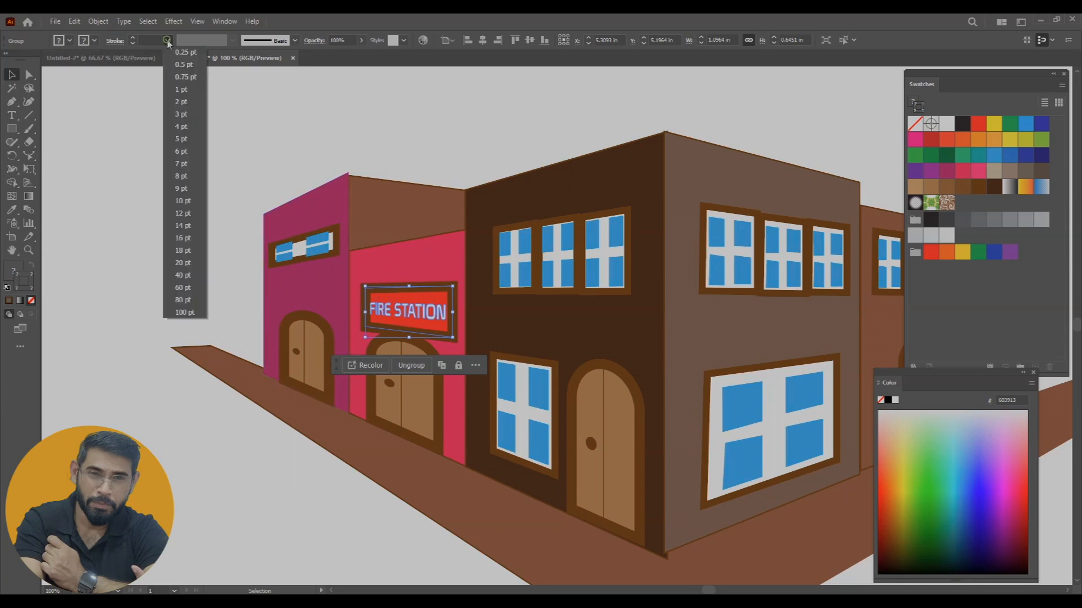
{"action": "left_click", "coordinate": [181, 114]}
{"action": "left_click", "coordinate": [265, 169]}
Set the stroke of the fire station door and the magenta building's door to 4 pt
{"action": "left_click", "coordinate": [417, 394]}
{"action": "left_click", "coordinate": [167, 40]}
{"action": "left_click", "coordinate": [177, 115]}
{"action": "left_click", "coordinate": [166, 40]}
{"action": "left_click", "coordinate": [179, 126]}
{"action": "left_click", "coordinate": [309, 360]}
{"action": "left_click", "coordinate": [167, 40]}
{"action": "left_click", "coordinate": [181, 127]}
{"action": "left_click", "coordinate": [237, 163]}
Set the stroke of the dark brown wall's door and the far right wall's door to 4 pt
{"action": "left_click", "coordinate": [631, 432]}
{"action": "left_click", "coordinate": [167, 40]}
{"action": "left_click", "coordinate": [181, 127]}
{"action": "left_click", "coordinate": [653, 360]}
{"action": "left_click", "coordinate": [167, 40]}
{"action": "left_click", "coordinate": [181, 127]}
{"action": "left_click", "coordinate": [814, 227]}
{"action": "scroll", "coordinate": [617, 289], "scroll_direction": "down", "scroll_amount": 1}
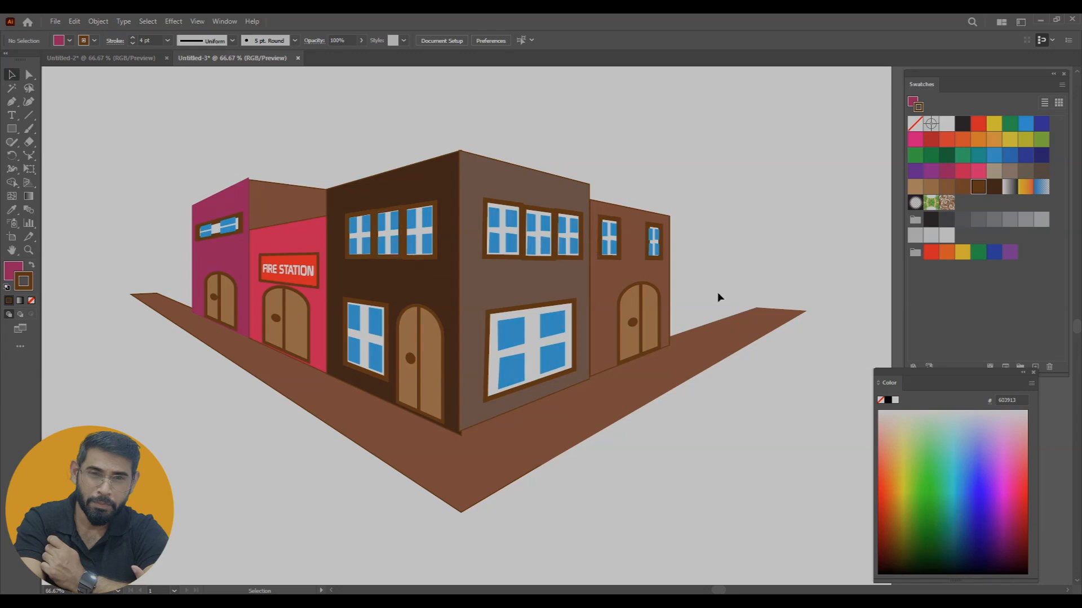
{"action": "key", "text": "ctrl+minus"}
{"action": "key", "text": "ctrl+minus"}
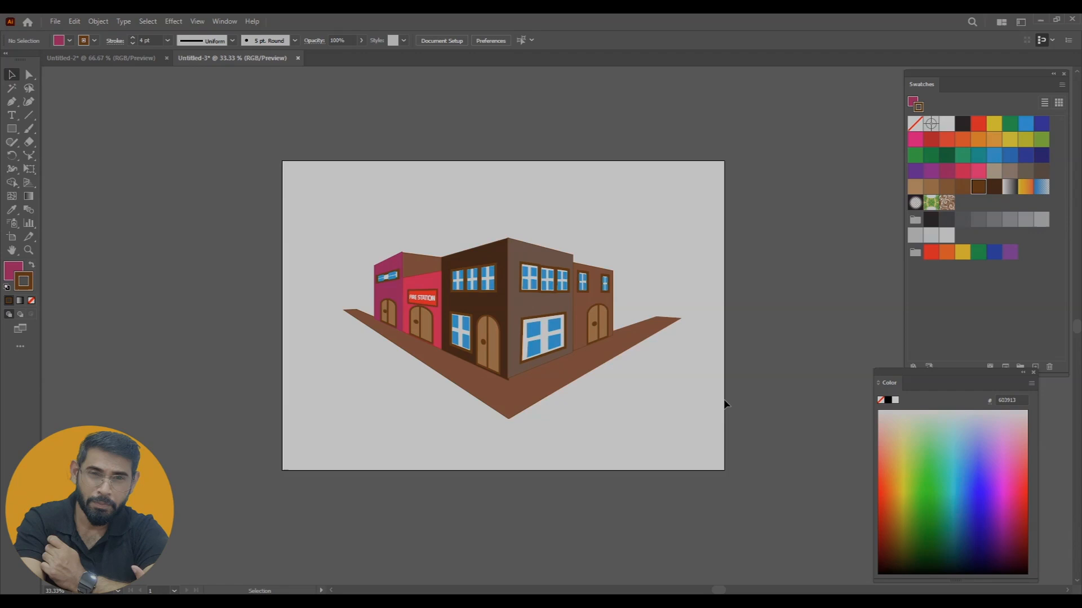
{"action": "key", "text": "ctrl+plus"}
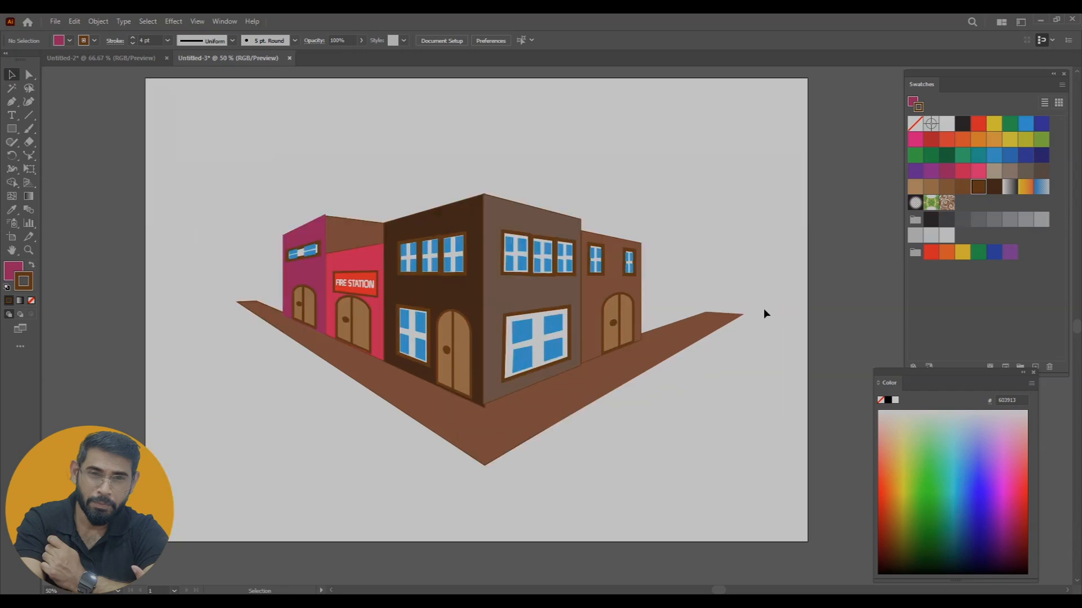